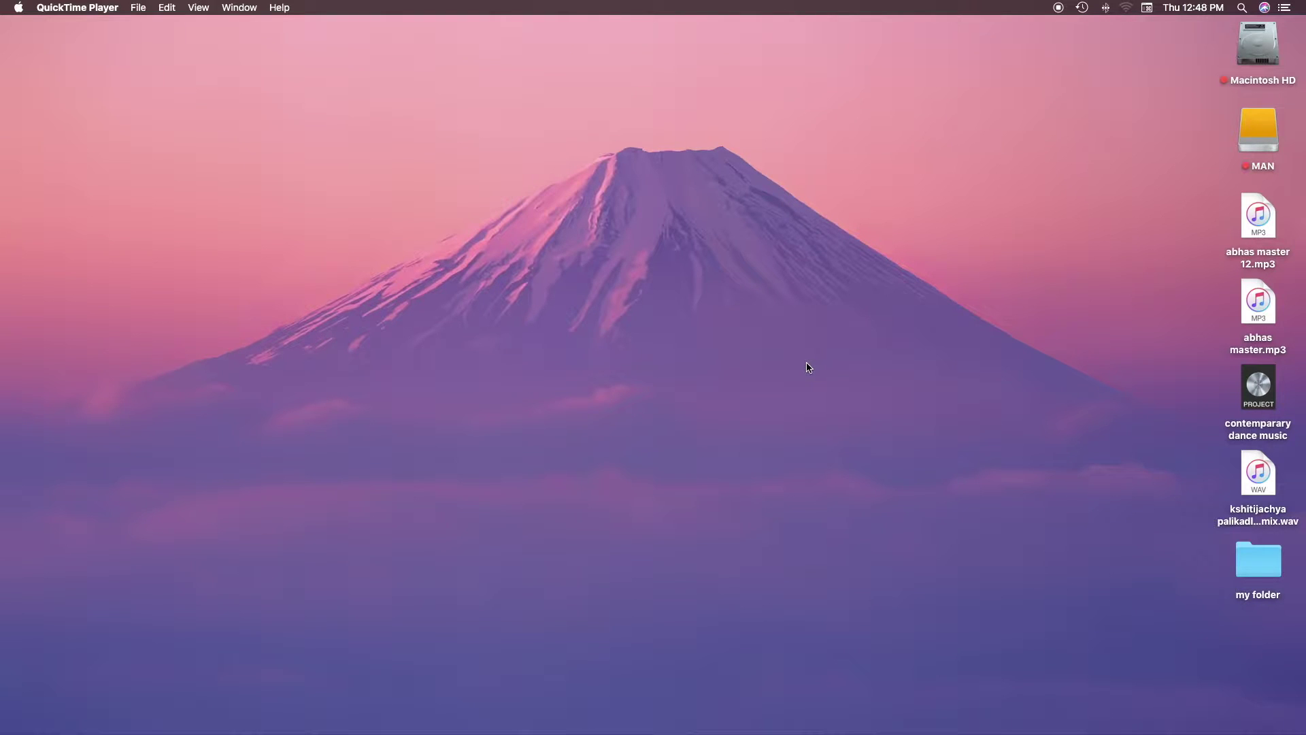
Step: Switch to Logic Pro X, set the audio device I/O buffer size to 128 samples in the preferences, and apply the change
mouse_move(859, 731)
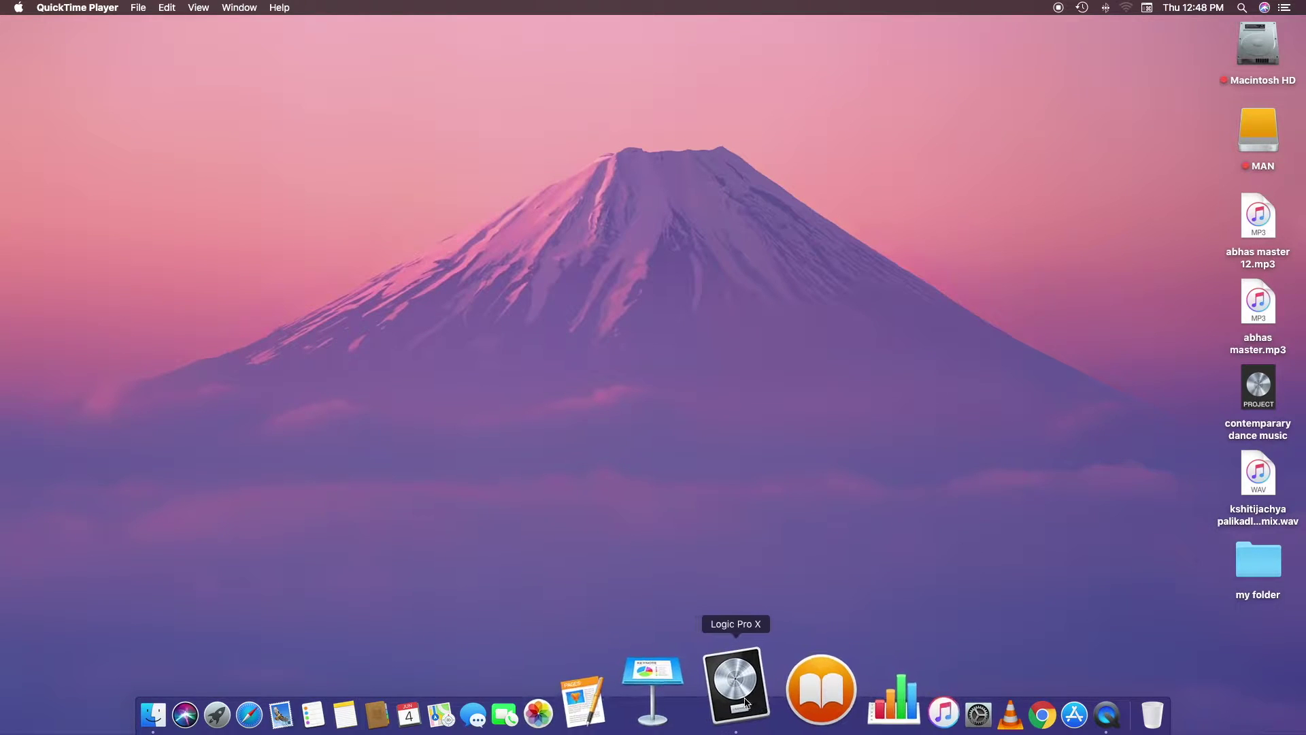
click(746, 702)
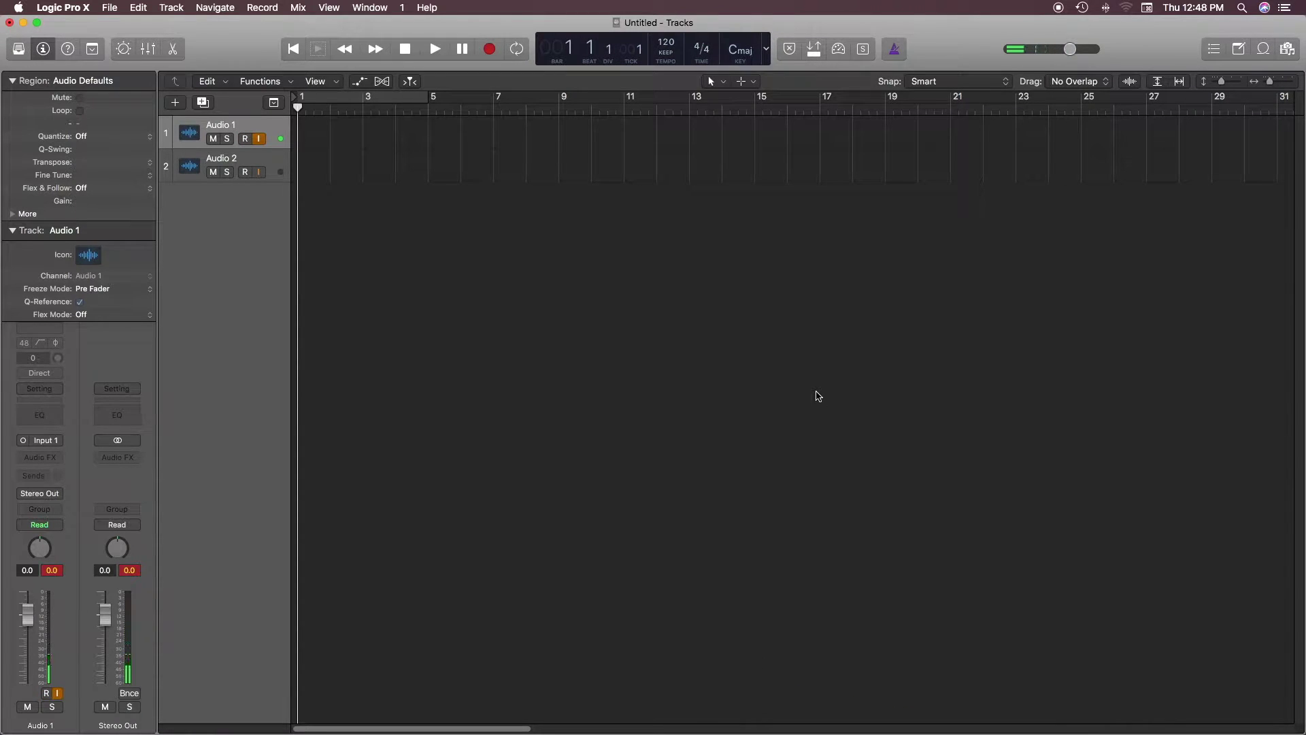
key(super+comma)
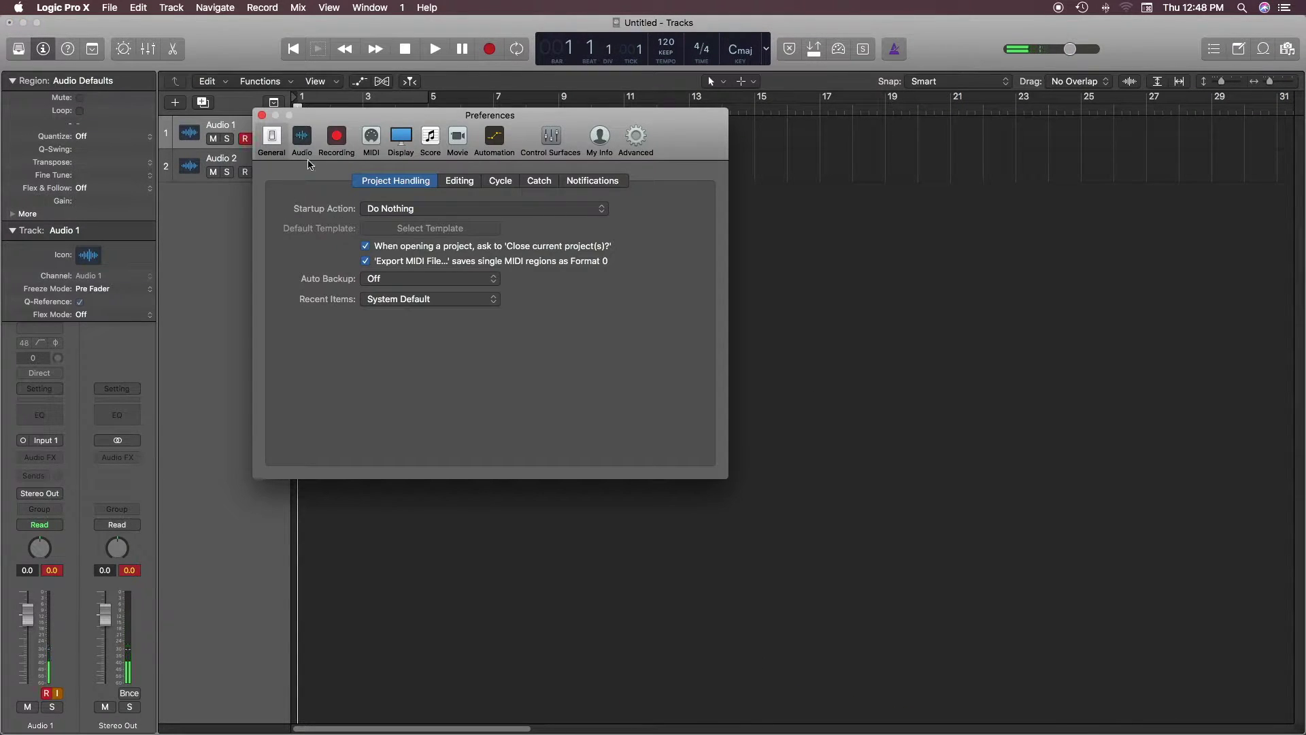
click(302, 138)
click(474, 262)
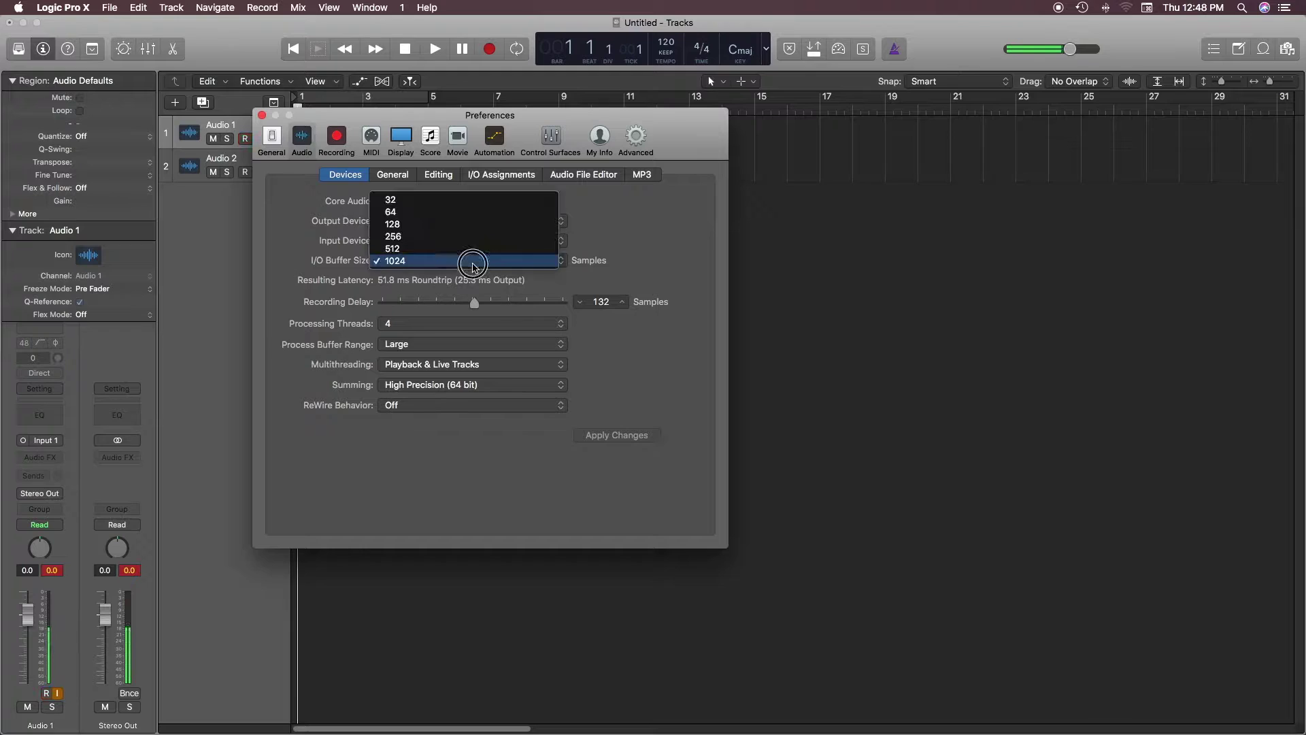
click(451, 224)
click(635, 437)
click(263, 116)
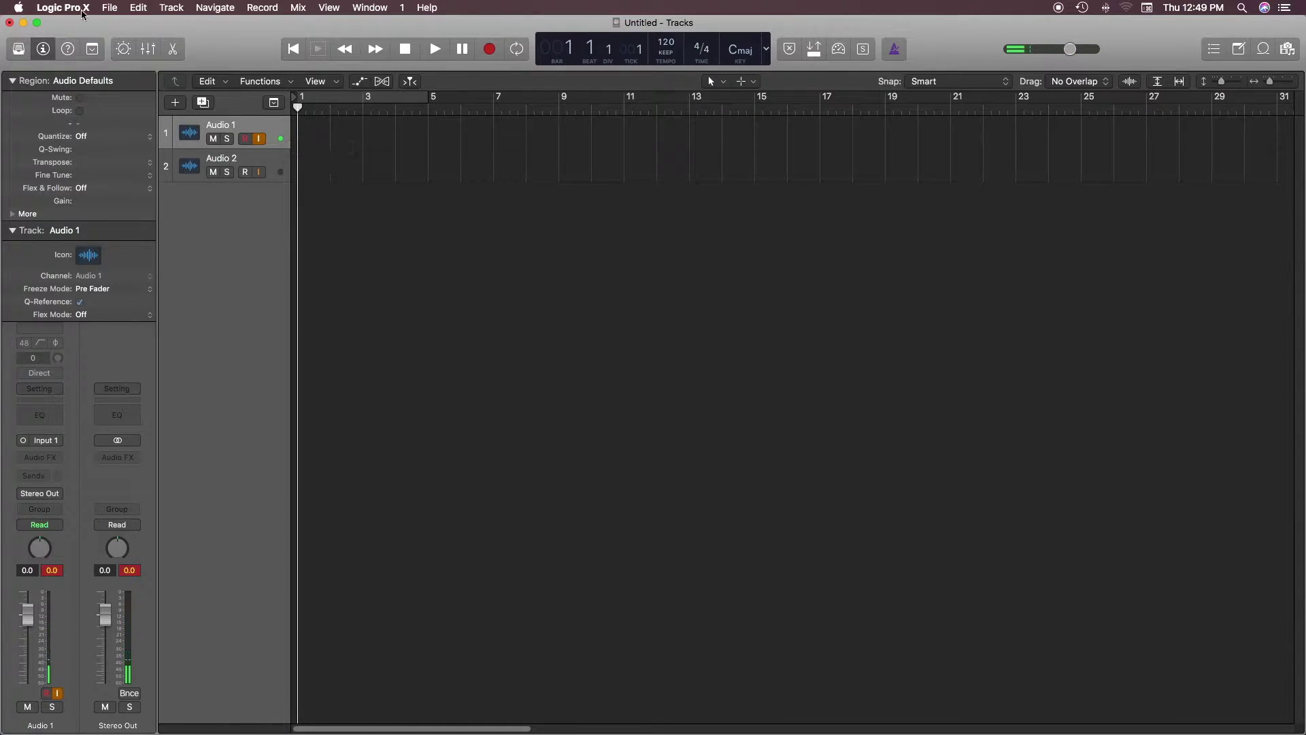
Step: Delete the Audio 2 track and create one new audio track using Input 1 and Output 1 + 2
click(276, 160)
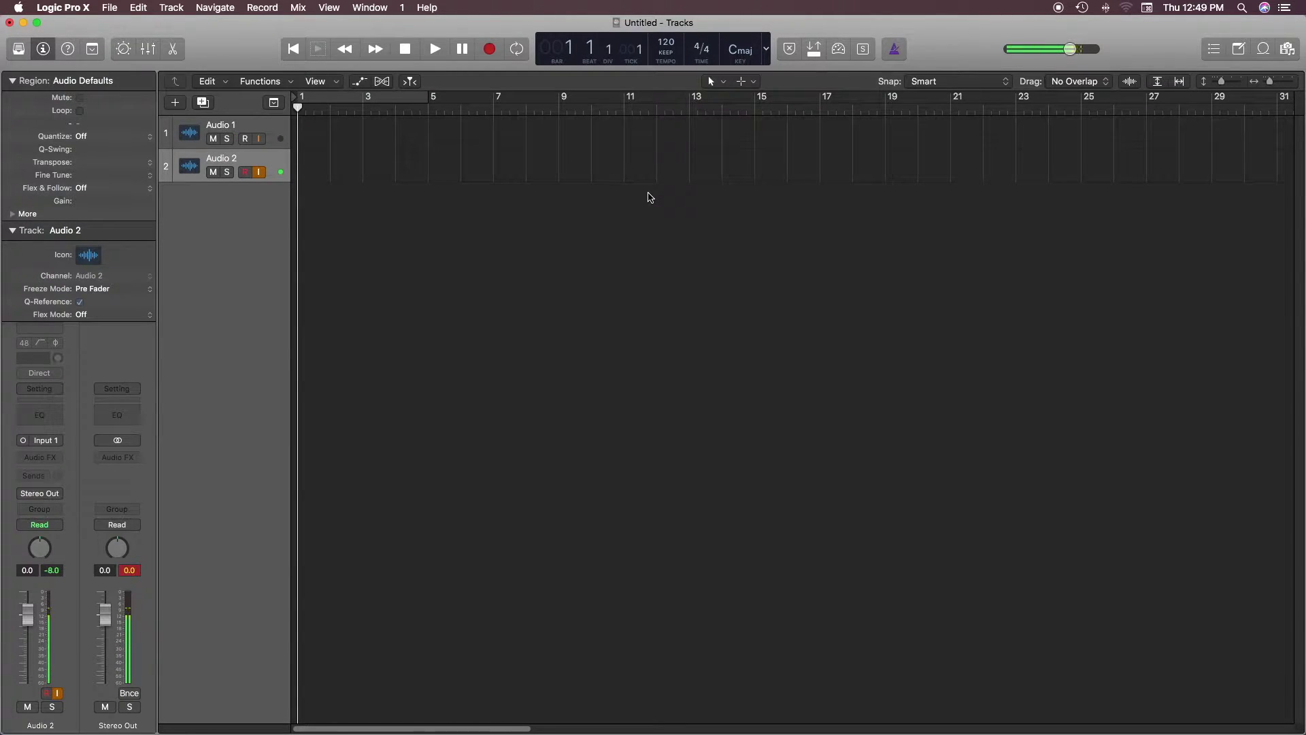
key(super+BackSpace)
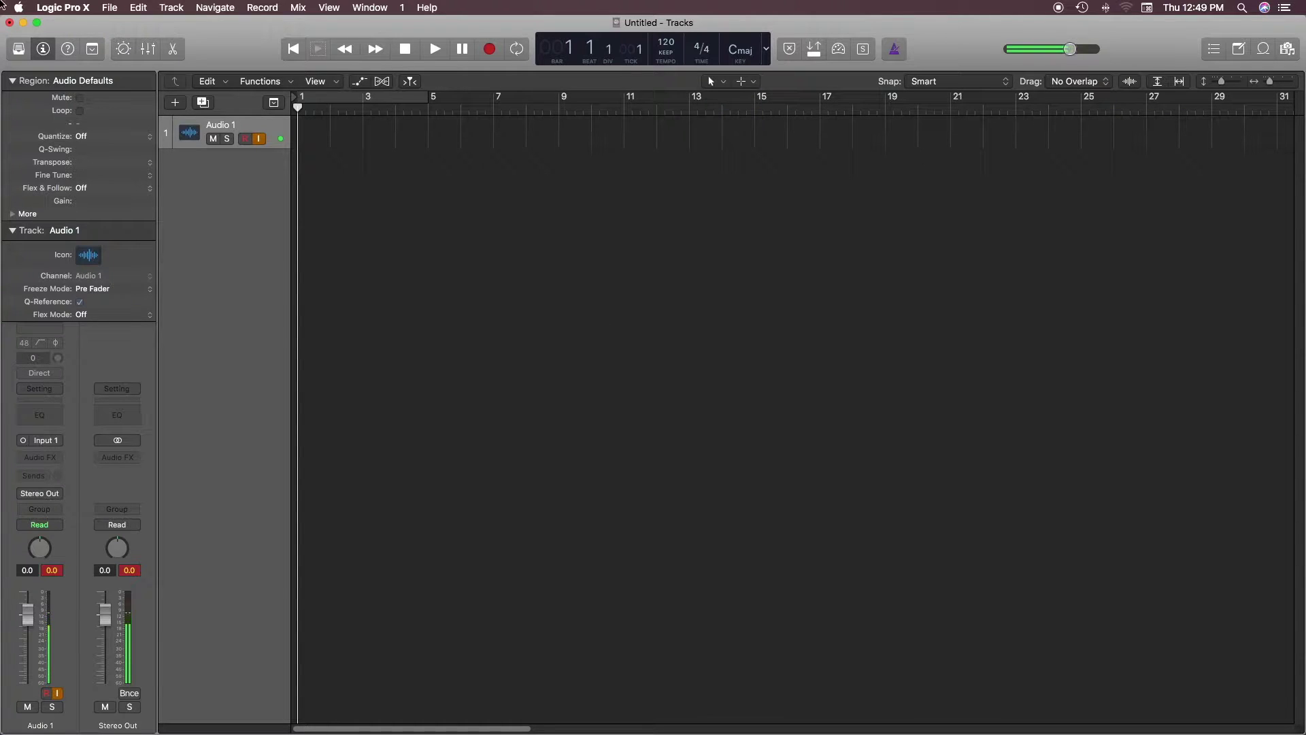
click(175, 103)
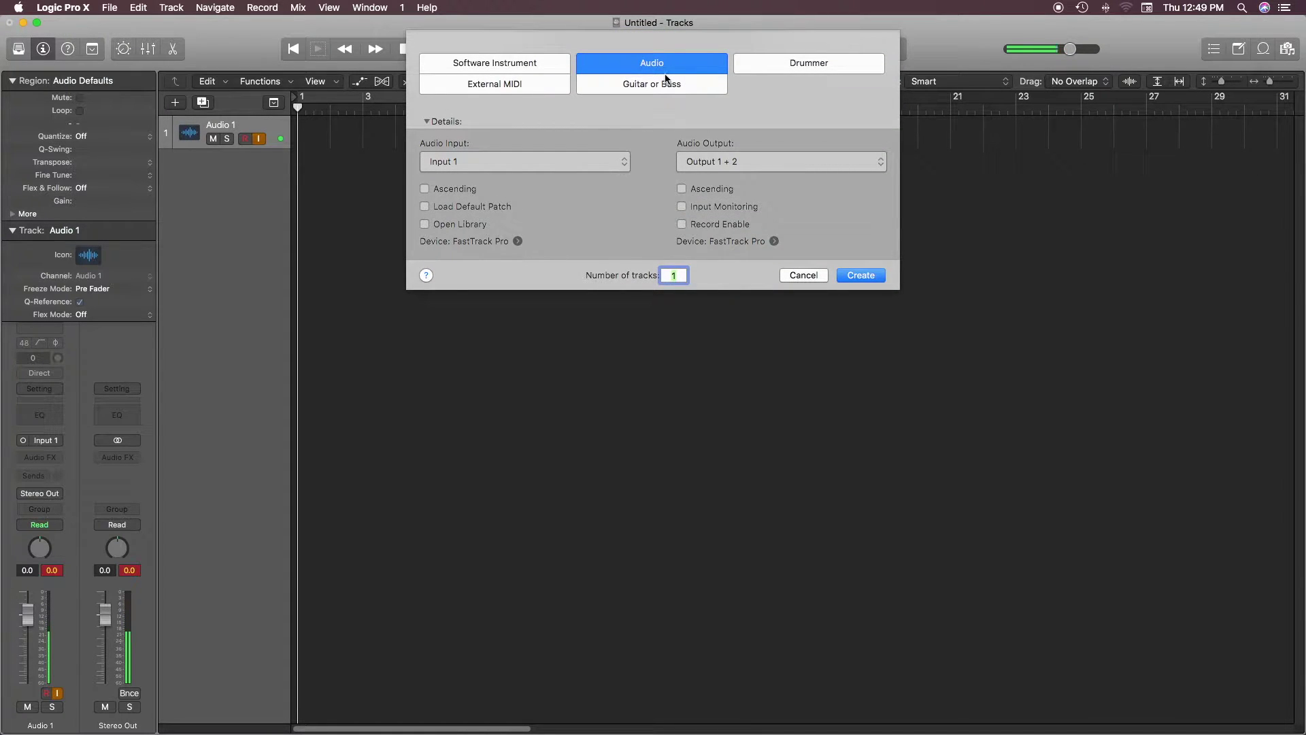
click(488, 67)
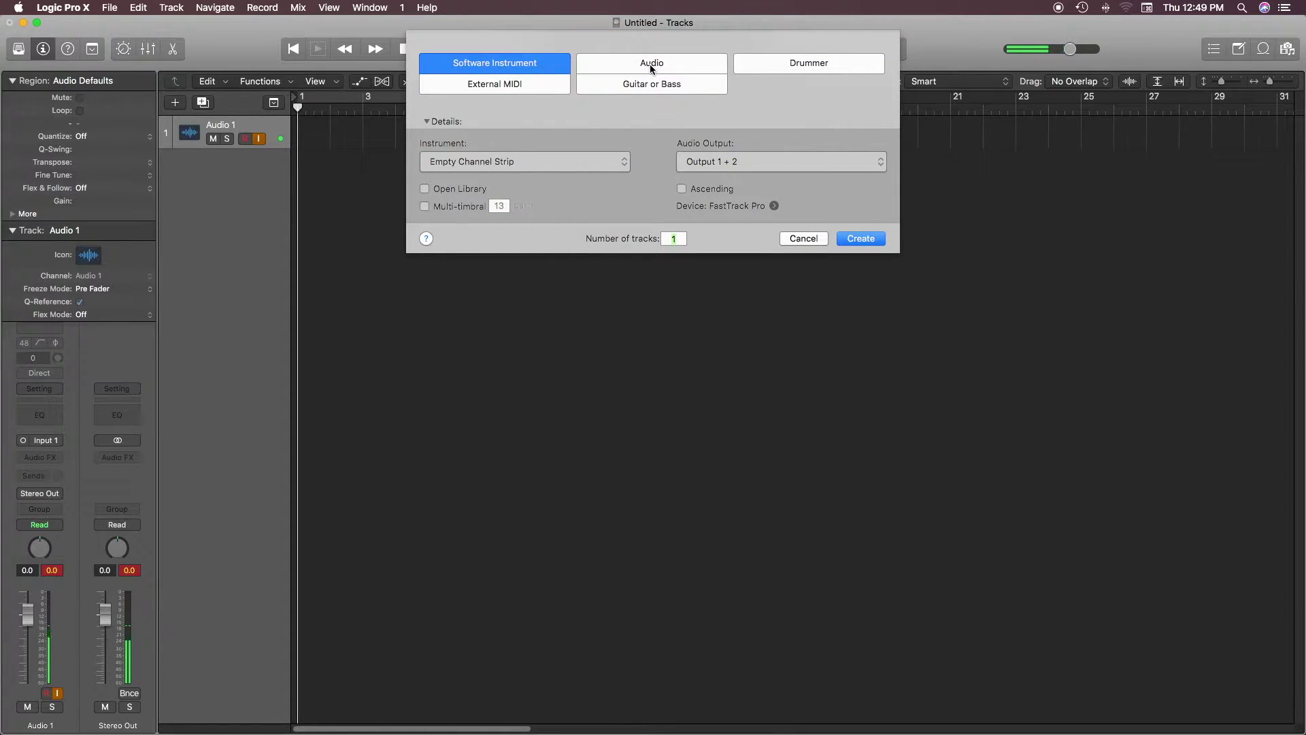
click(650, 64)
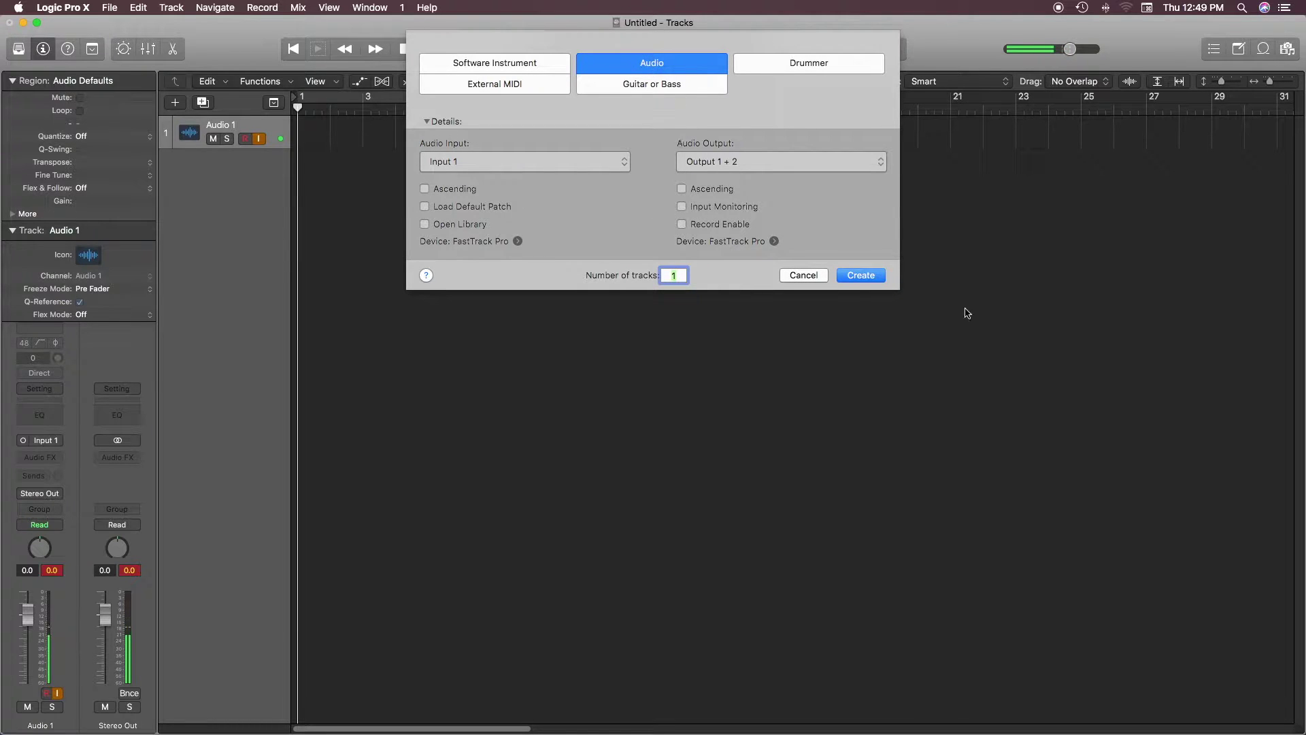
click(870, 277)
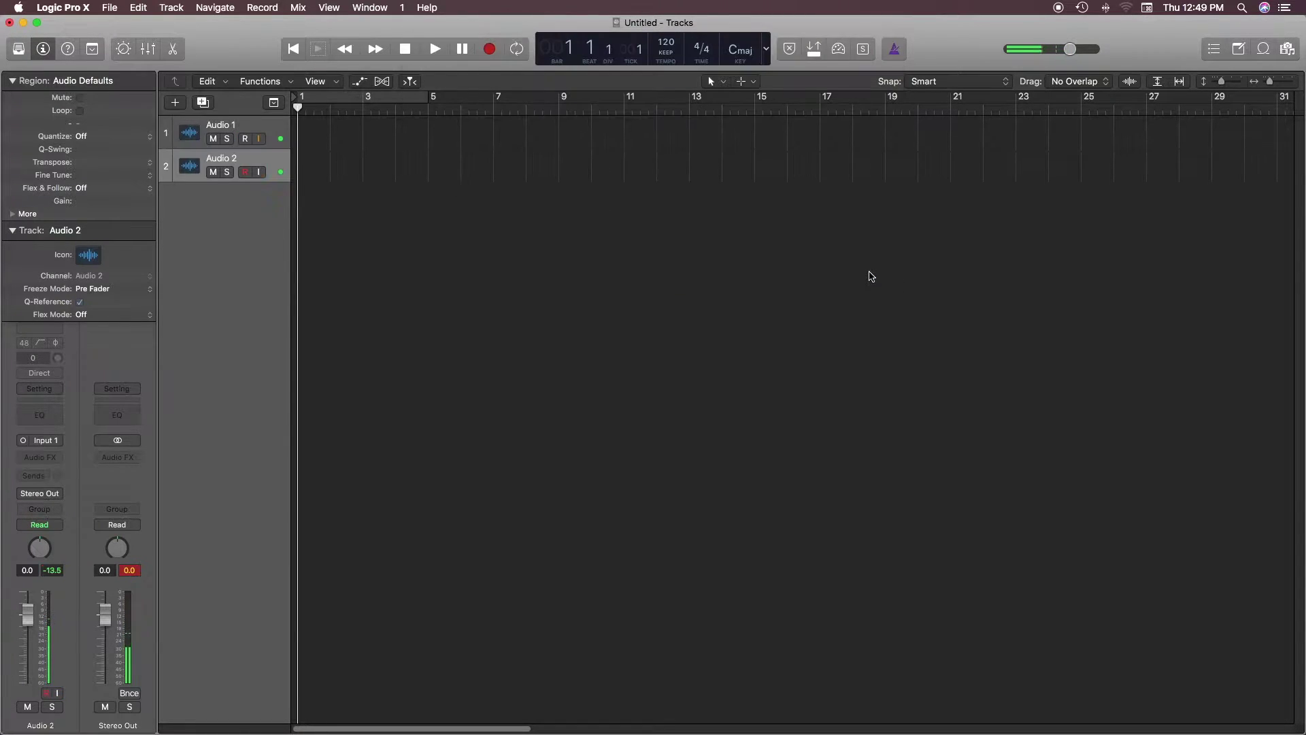
Step: Enable input monitoring on the Audio 2 track and disable it on Audio 1
drag(250, 159, 251, 158)
click(259, 171)
click(259, 138)
Step: Rename the Audio 2 track "voice over"
double_click(232, 160)
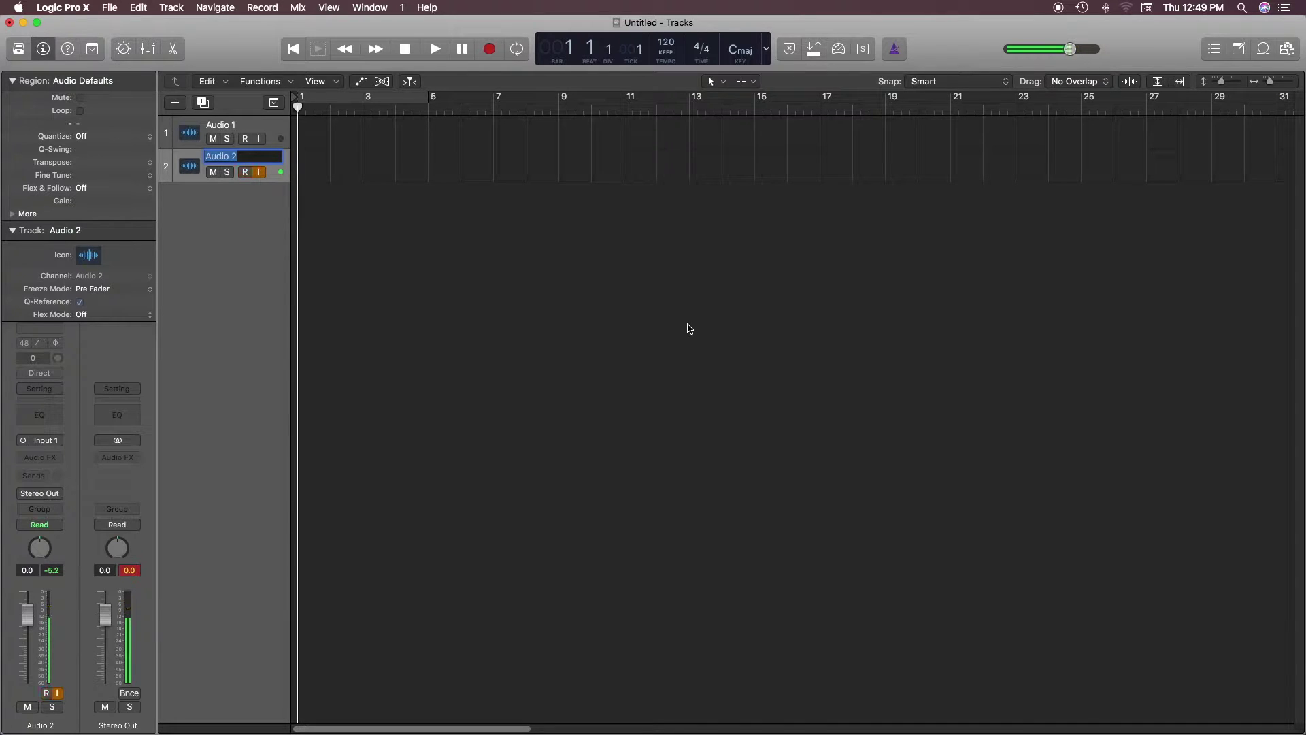
text(Voice o)
key(Return)
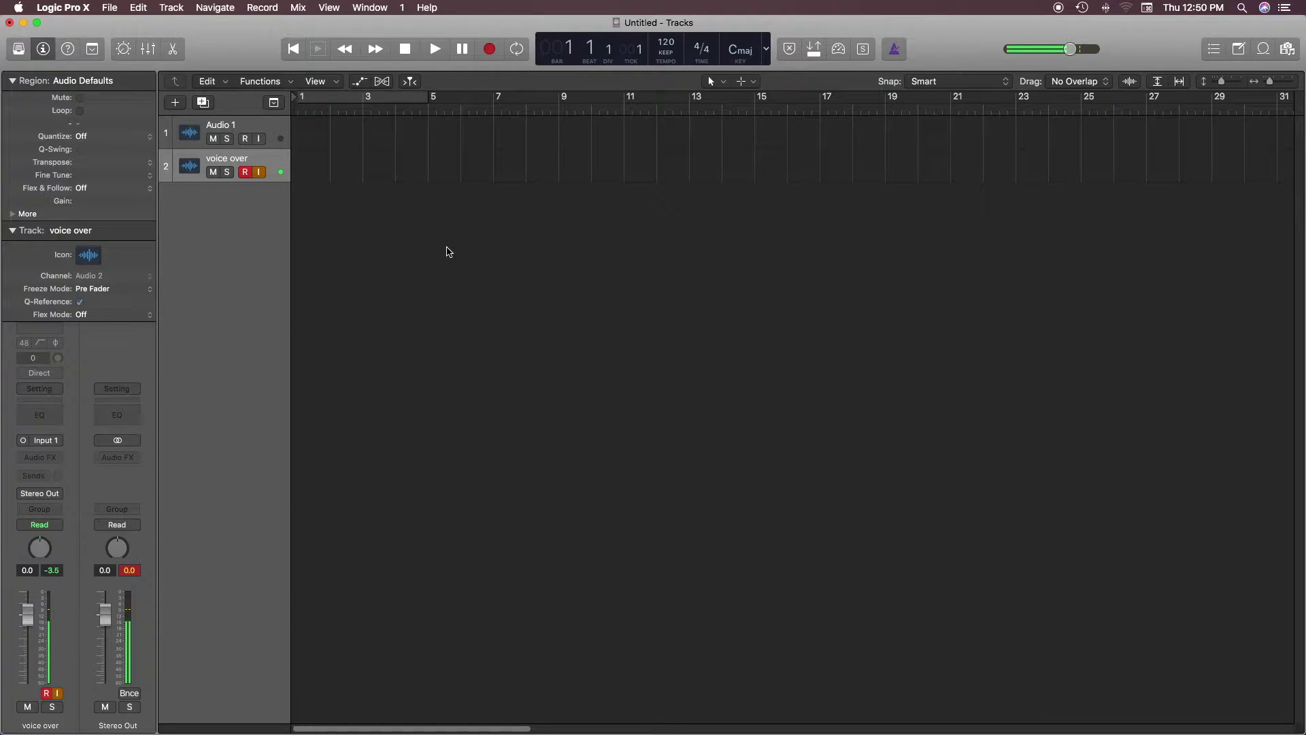
Step: Record a take of about seven bars on the voice over track and return the playhead to bar 1, beat 3
key(r)
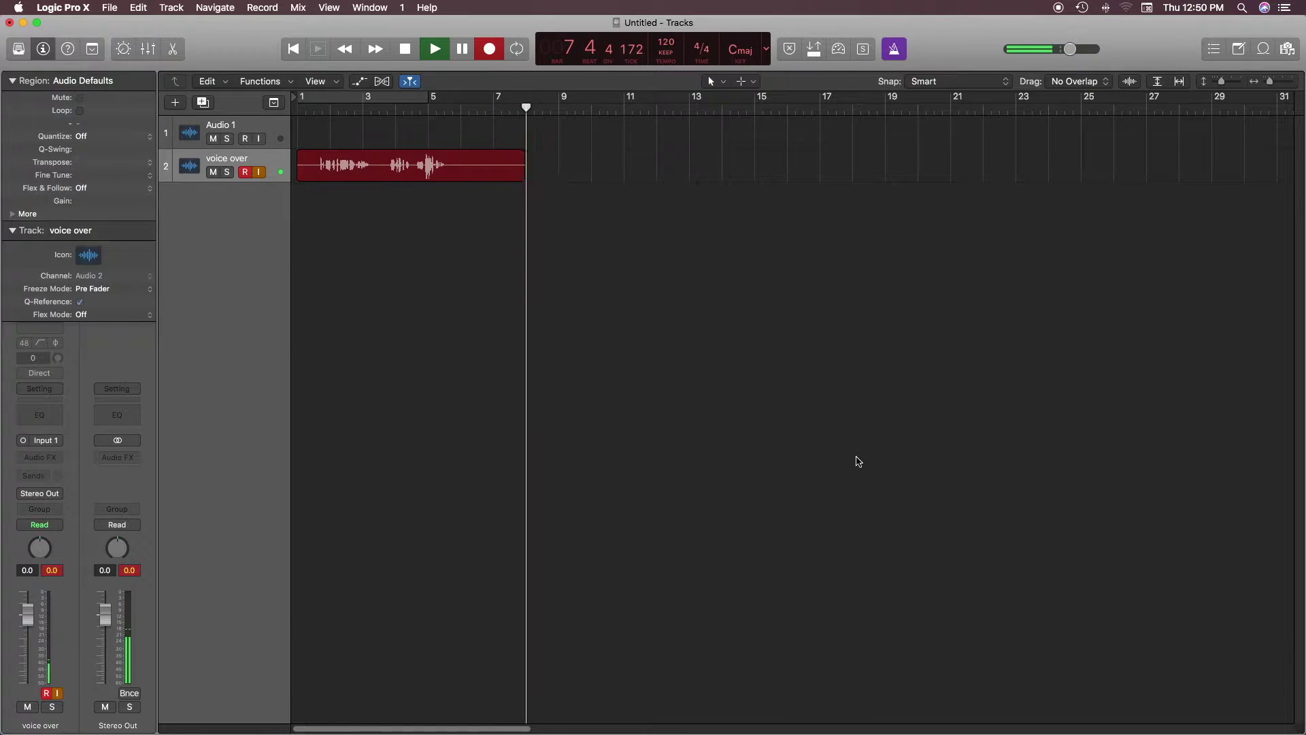
key(space)
click(315, 102)
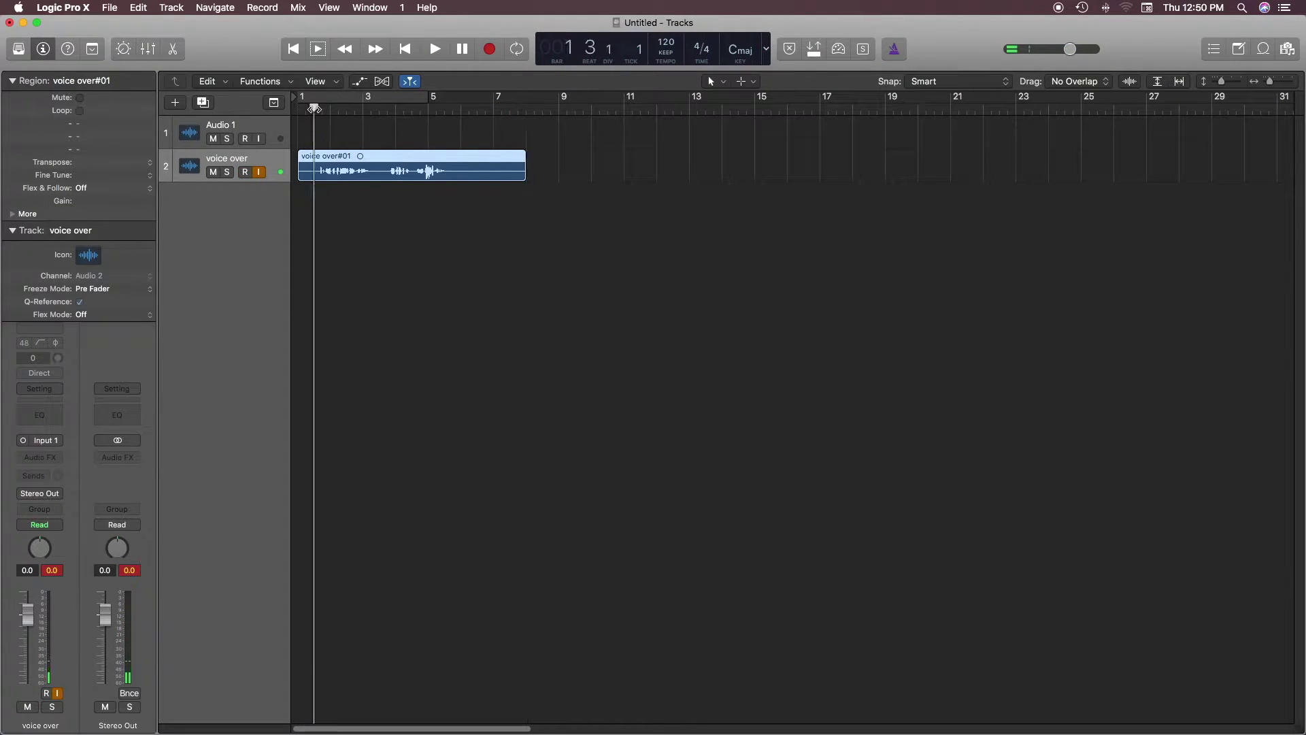
Step: Turn on the metronome click for playback and review the metronome options
click(895, 51)
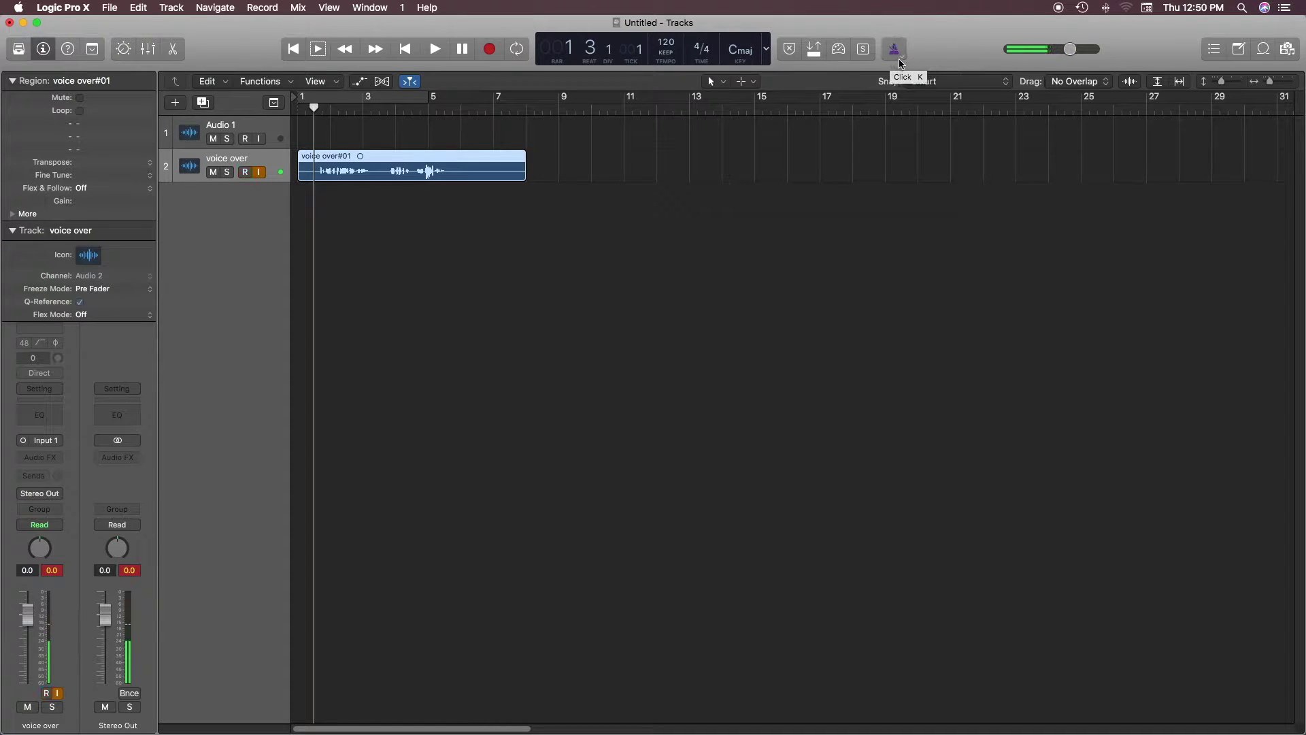
click(899, 58)
click(899, 57)
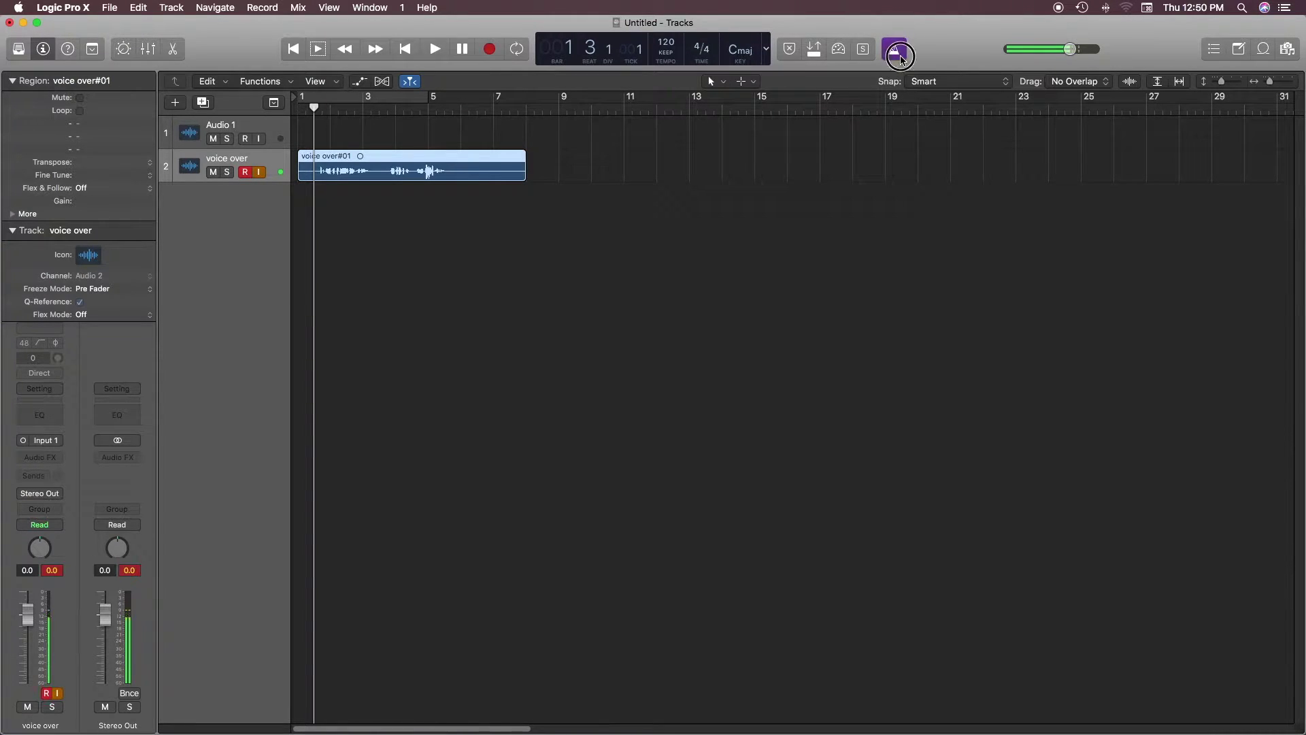
click(902, 60)
right_click(902, 62)
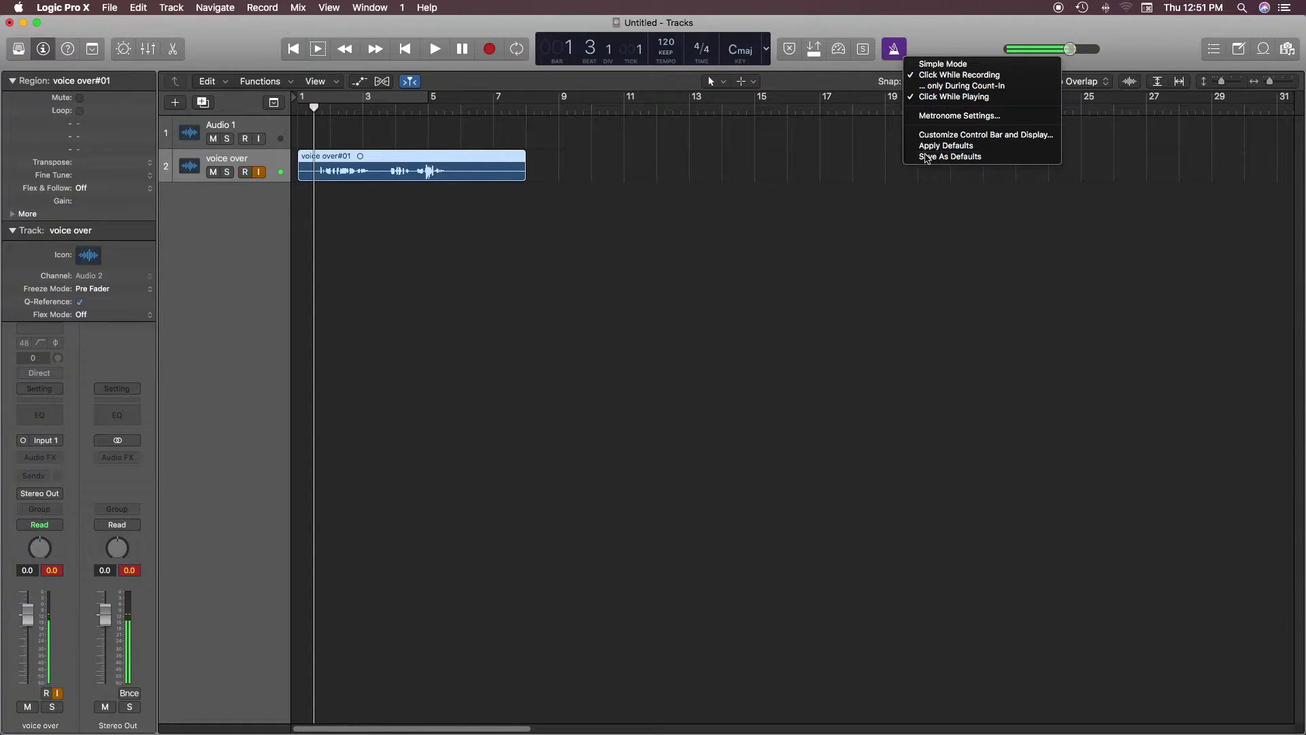
click(923, 258)
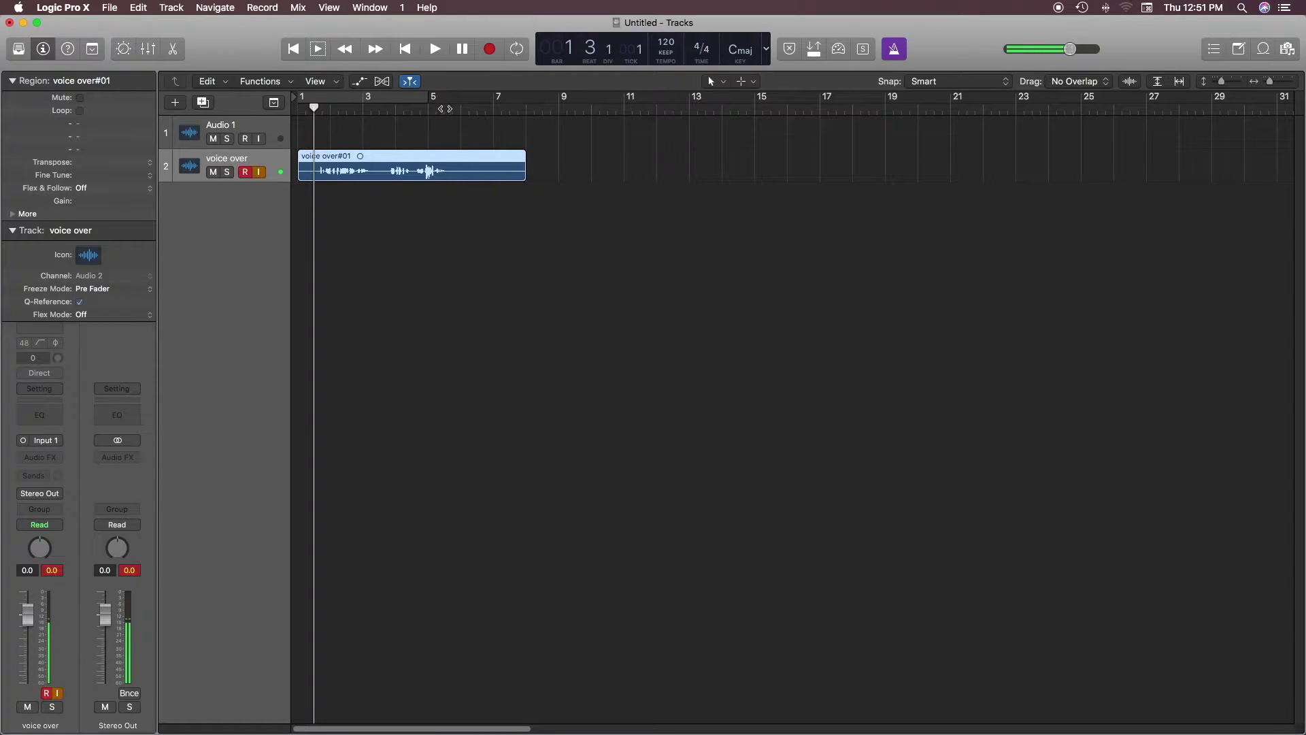
Step: Play part of the voice over recording with the metronome on and return the playhead to bar 1, beat 4
key(space)
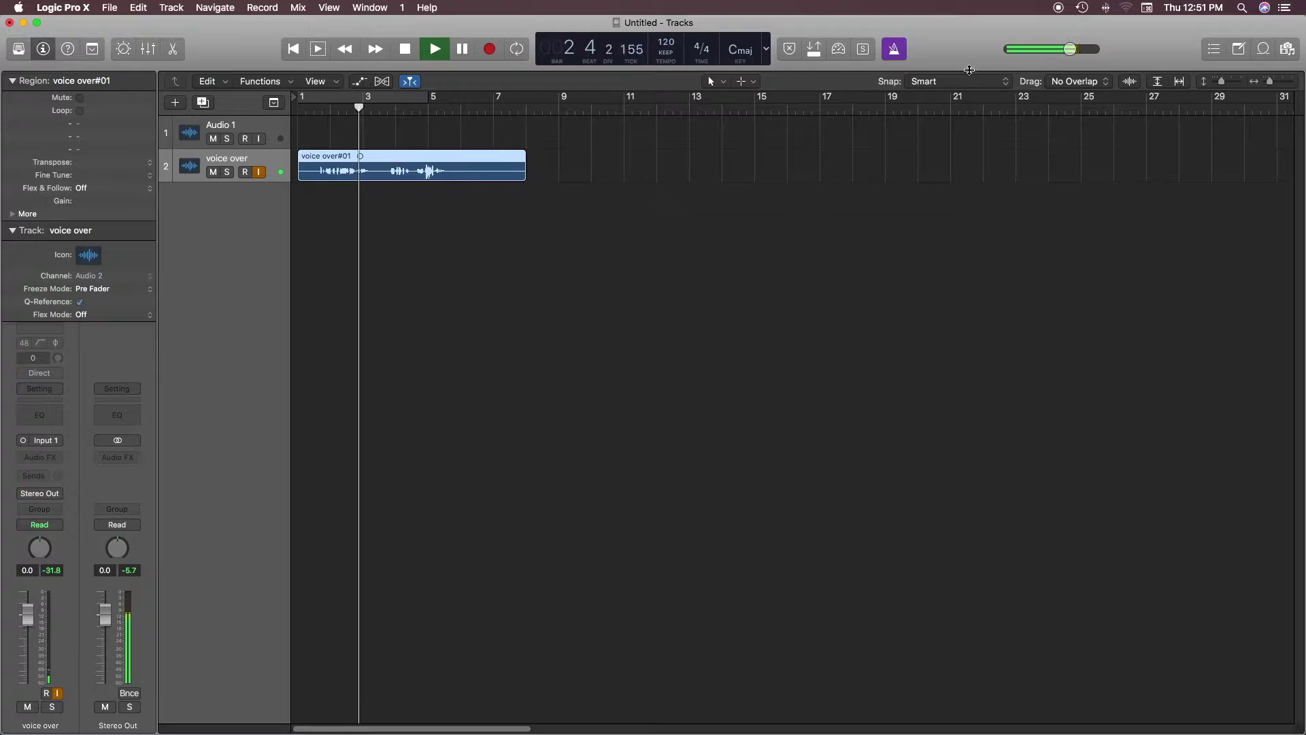
key(space)
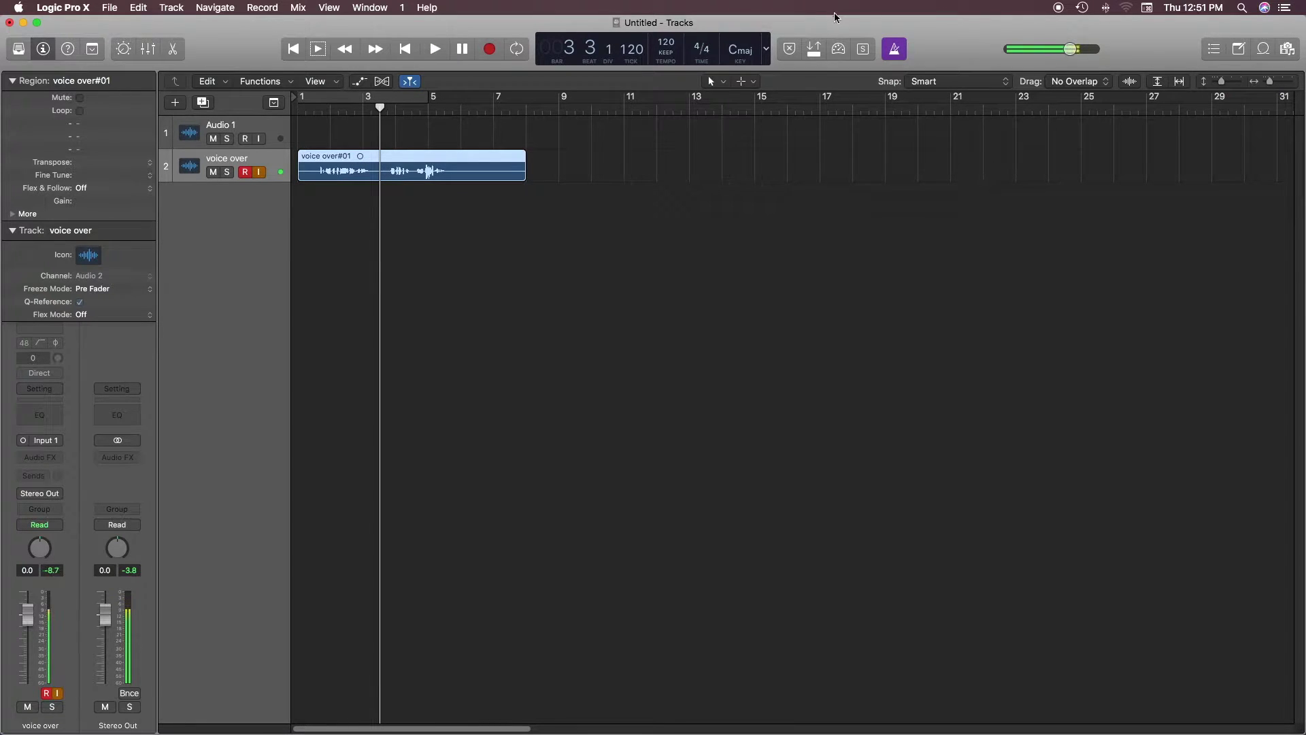
click(322, 108)
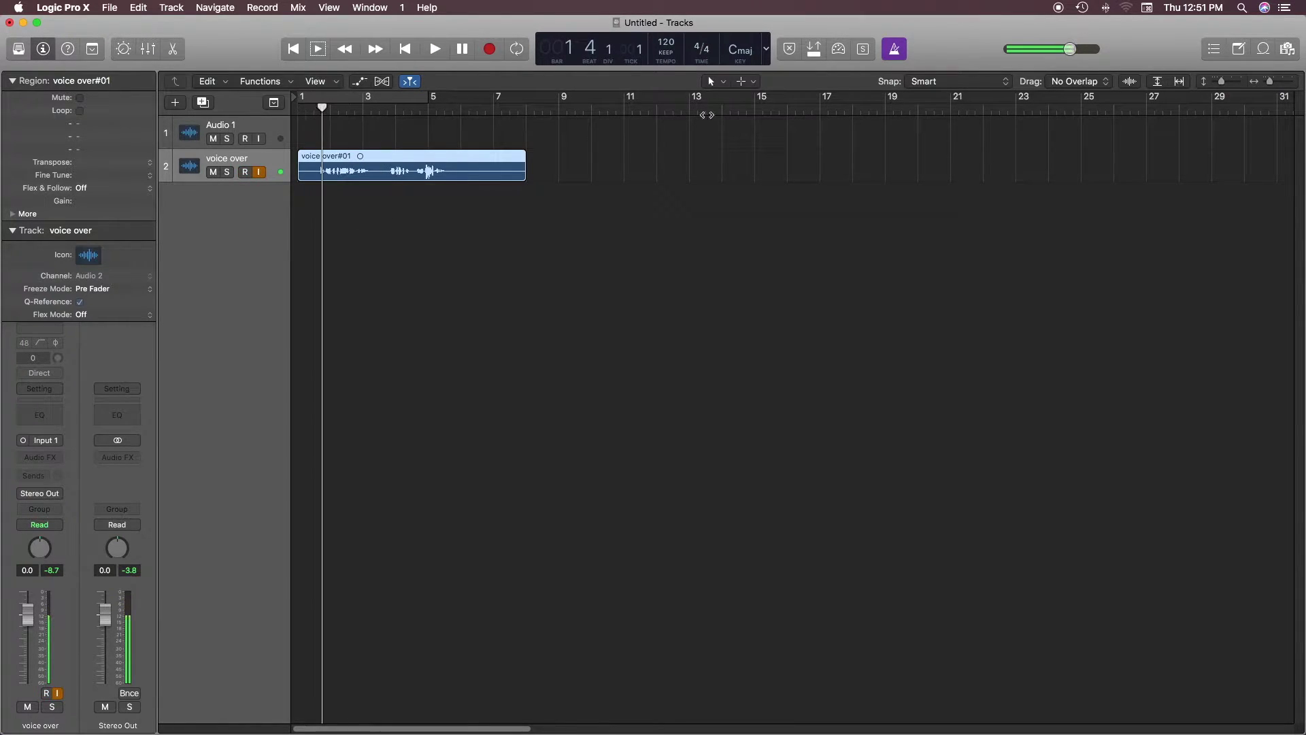
Step: Turn the metronome off and play part of the voice over recording without it
click(895, 51)
key(space)
key(space)
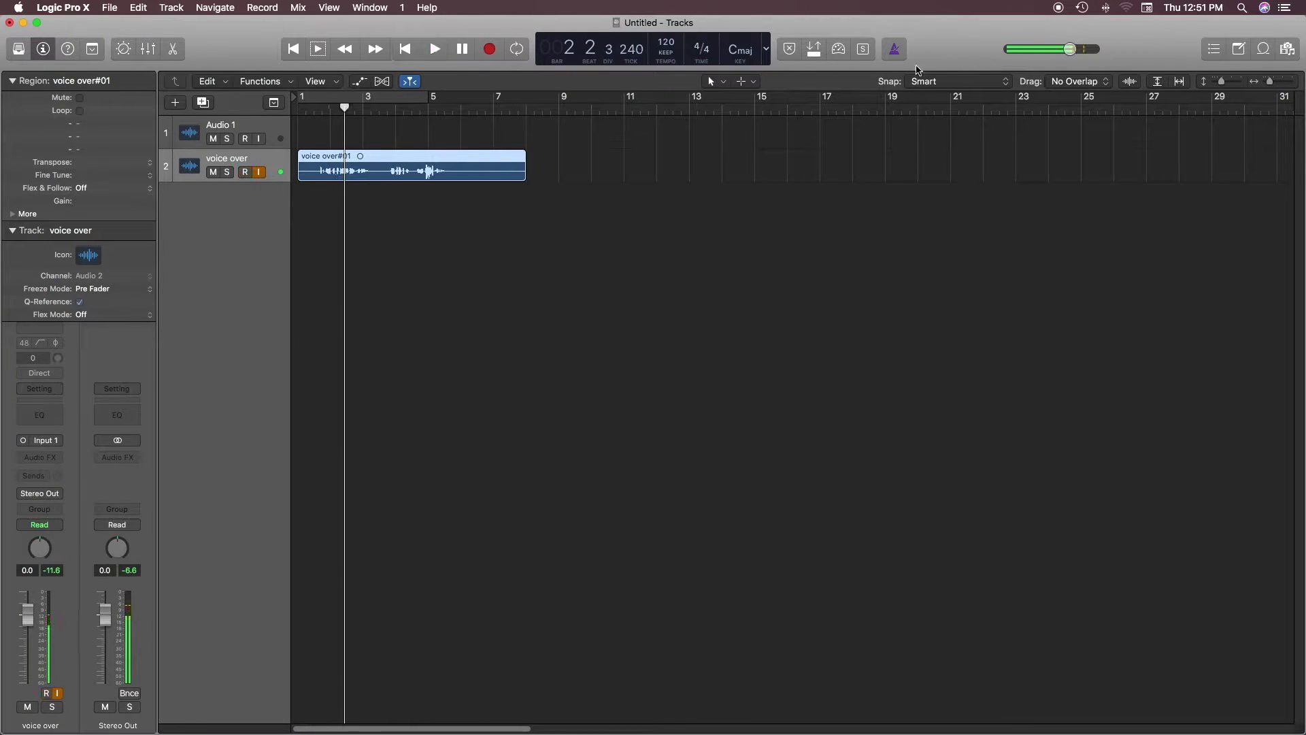
Step: Turn the metronome back on and disable its Click While Playing option
click(895, 51)
right_click(896, 51)
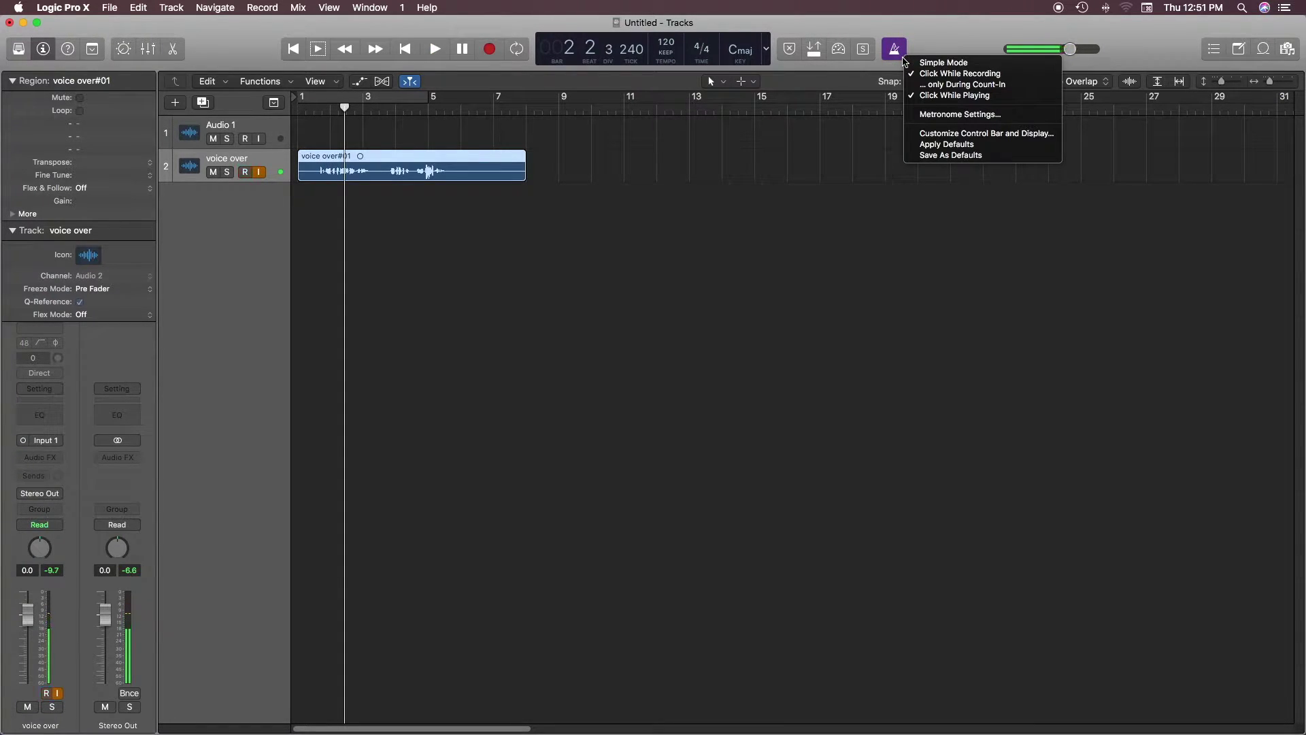
click(949, 96)
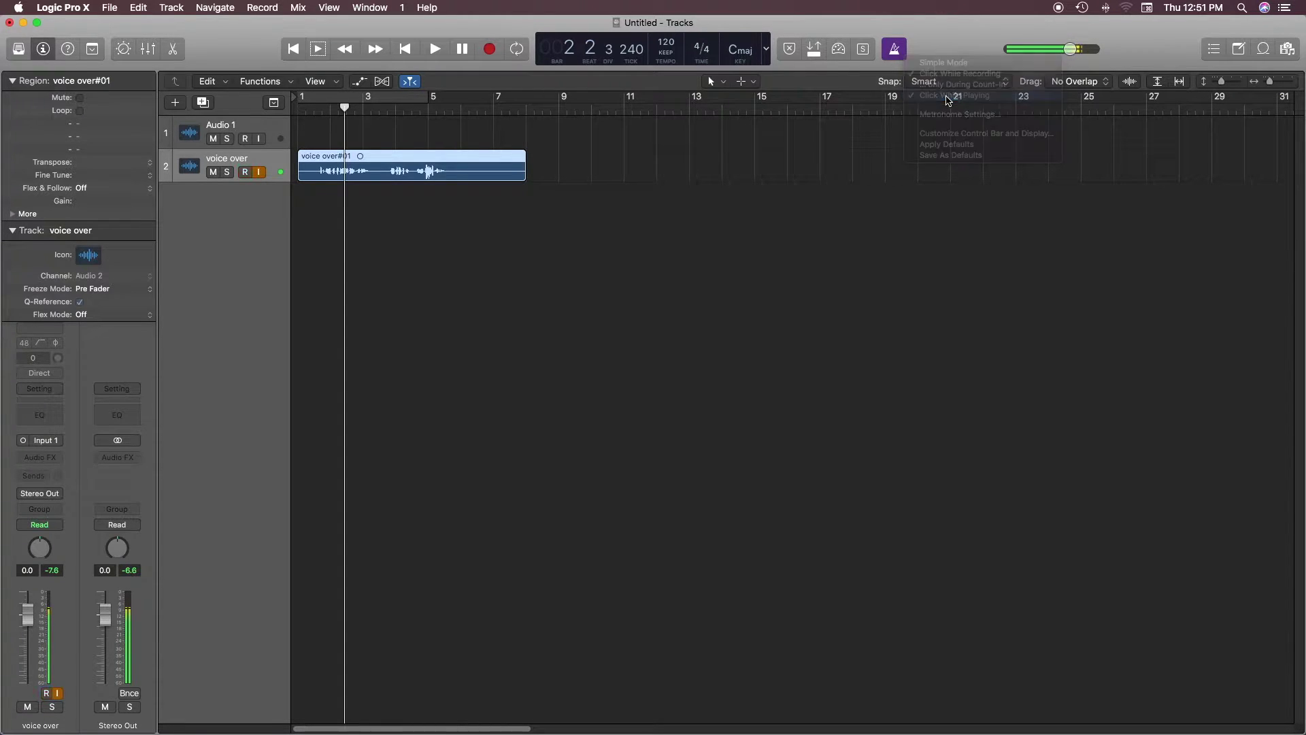
Step: Disable the metronome's Click While Recording option and switch its Simple Mode on and off again
right_click(902, 58)
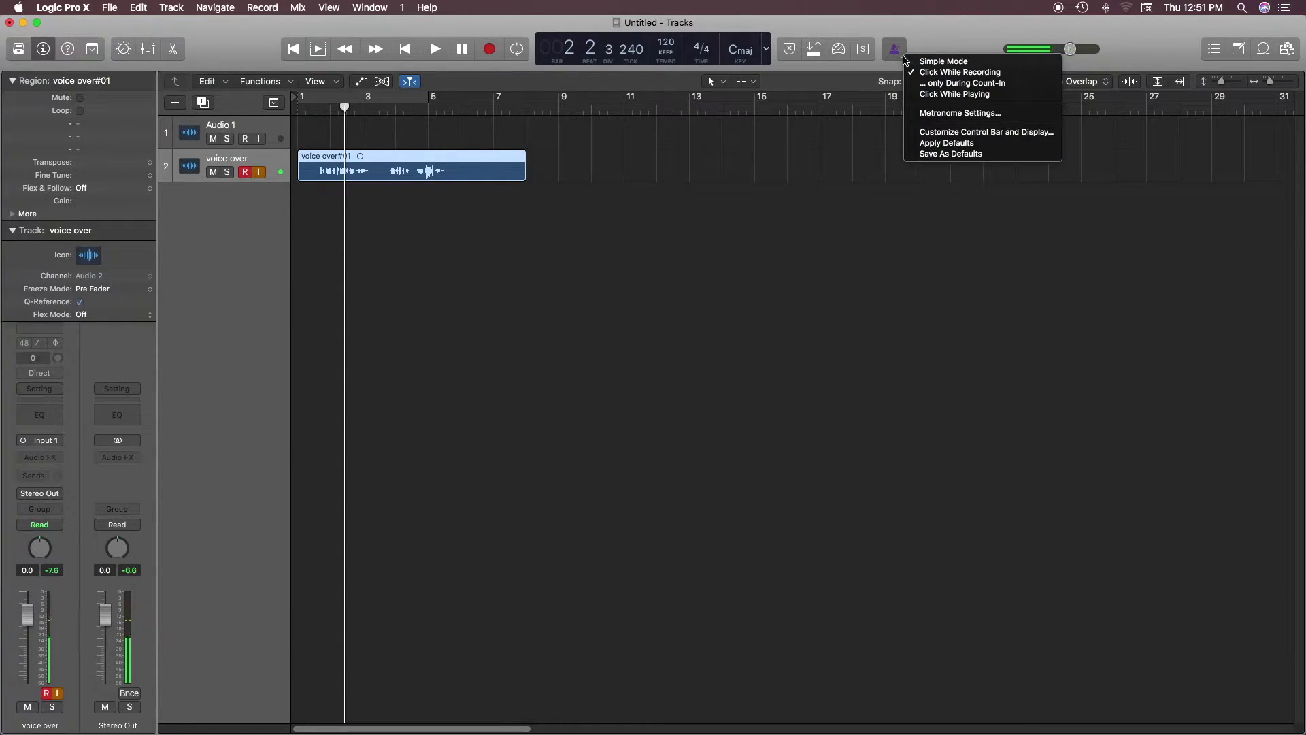
click(959, 73)
right_click(899, 55)
click(944, 64)
right_click(895, 53)
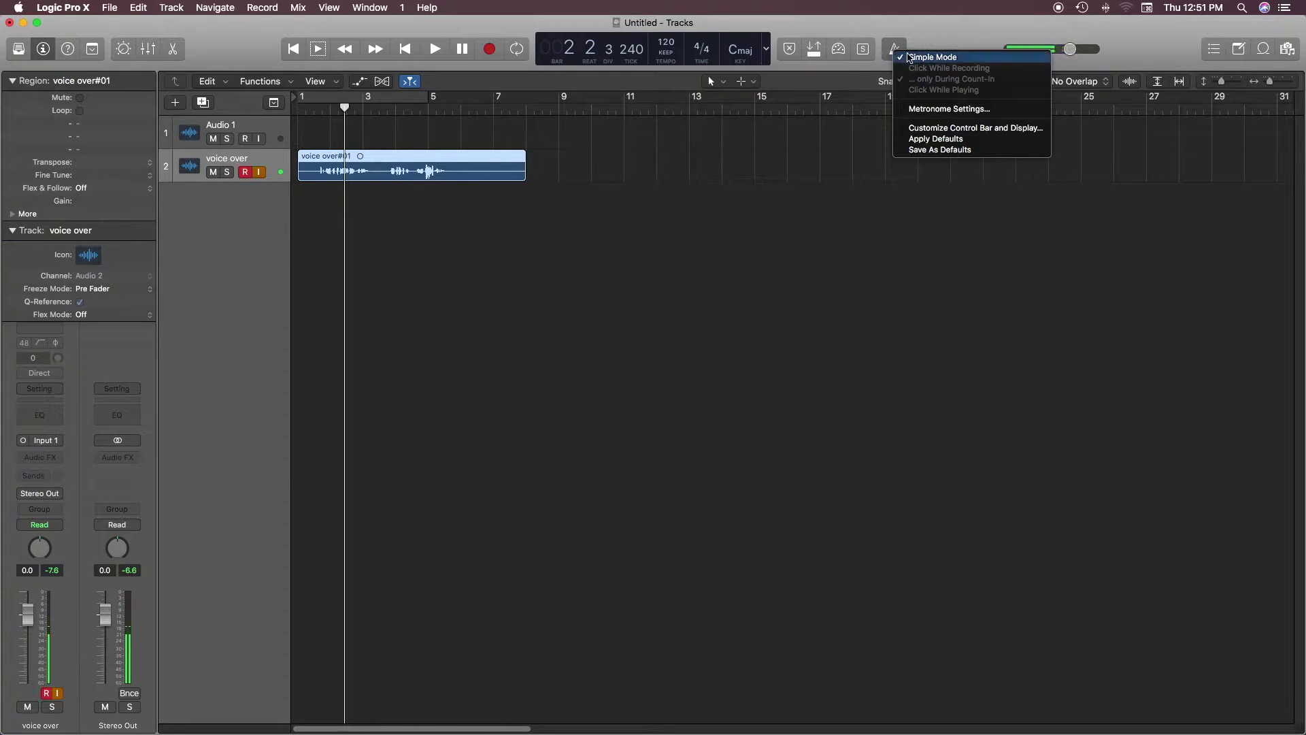
click(897, 57)
Step: Enable Click While Recording for the metronome, and switch Click While Playing on and back off
right_click(902, 56)
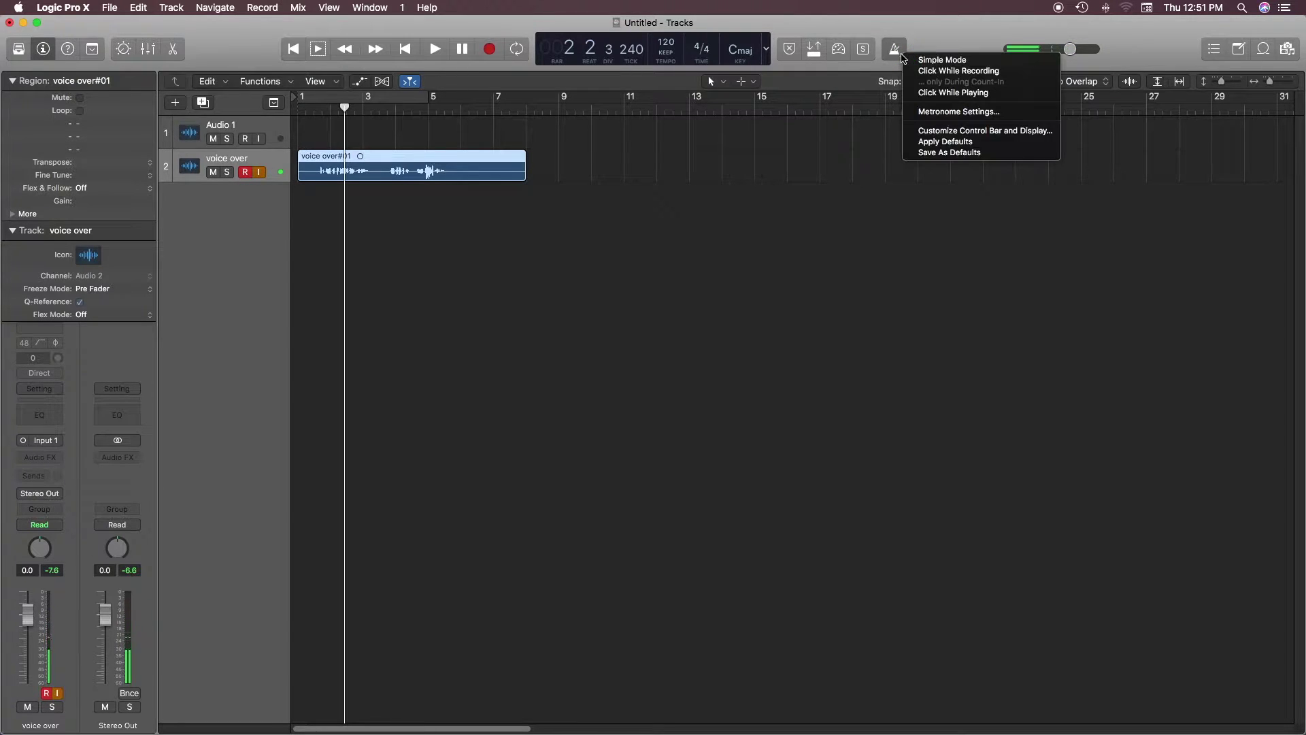
click(952, 71)
right_click(905, 57)
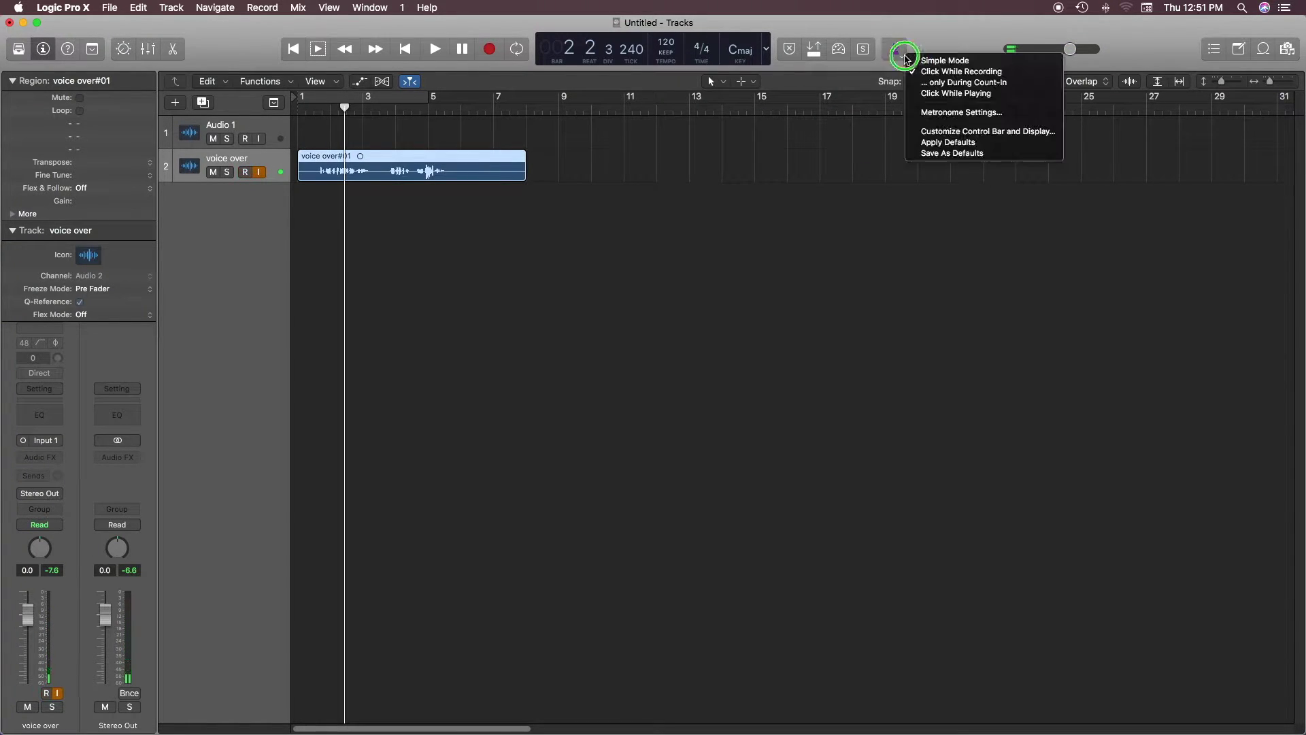
click(955, 93)
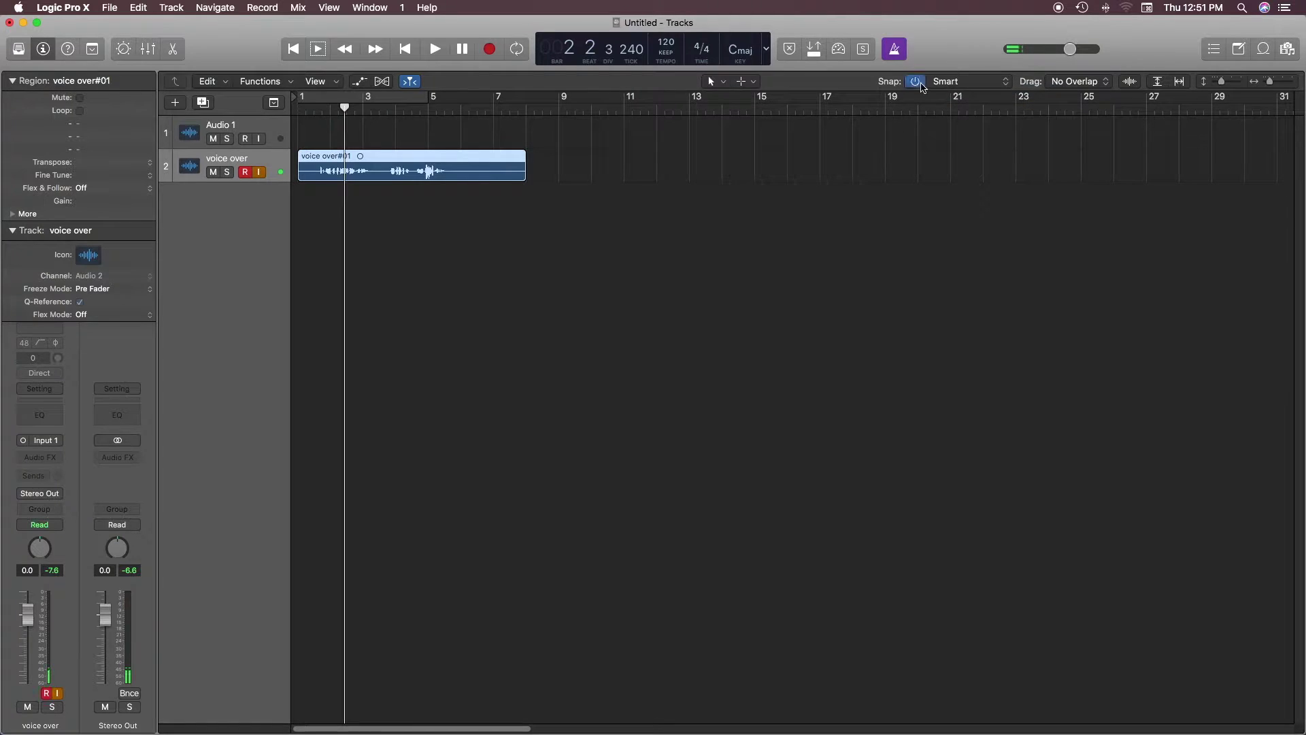
right_click(896, 56)
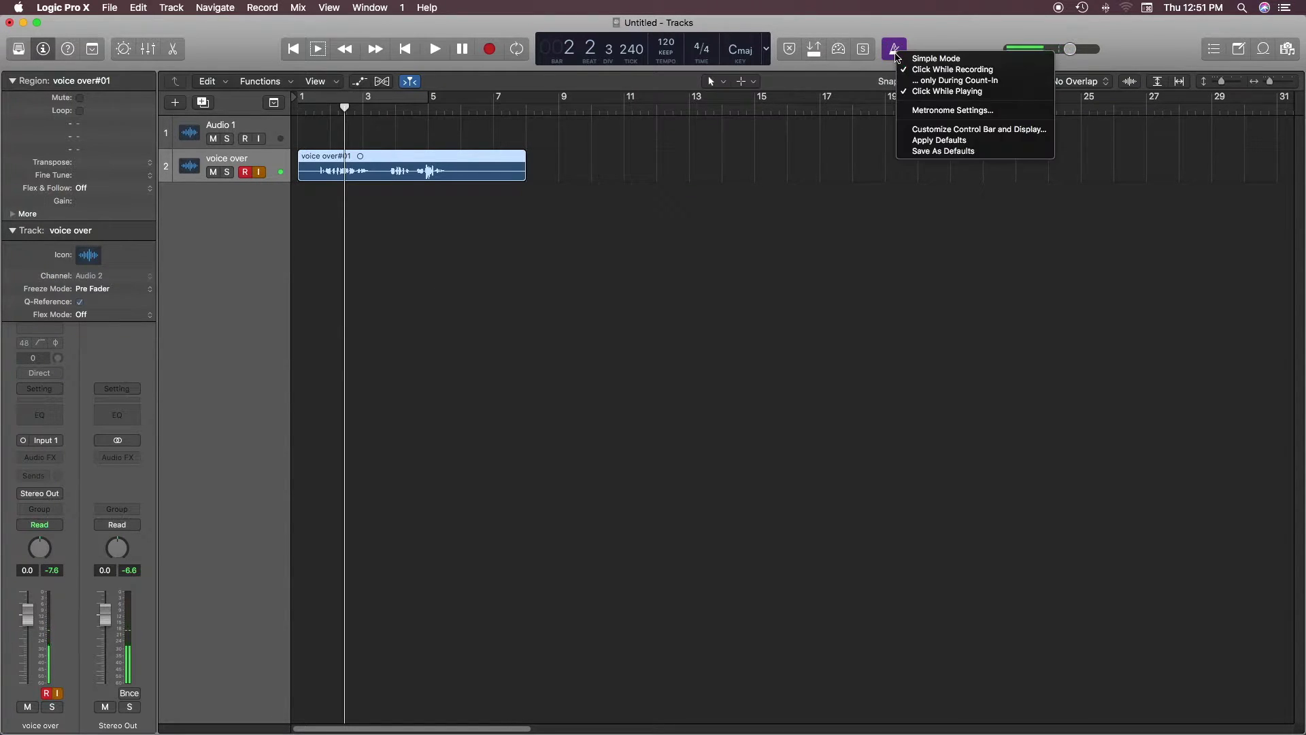
click(965, 93)
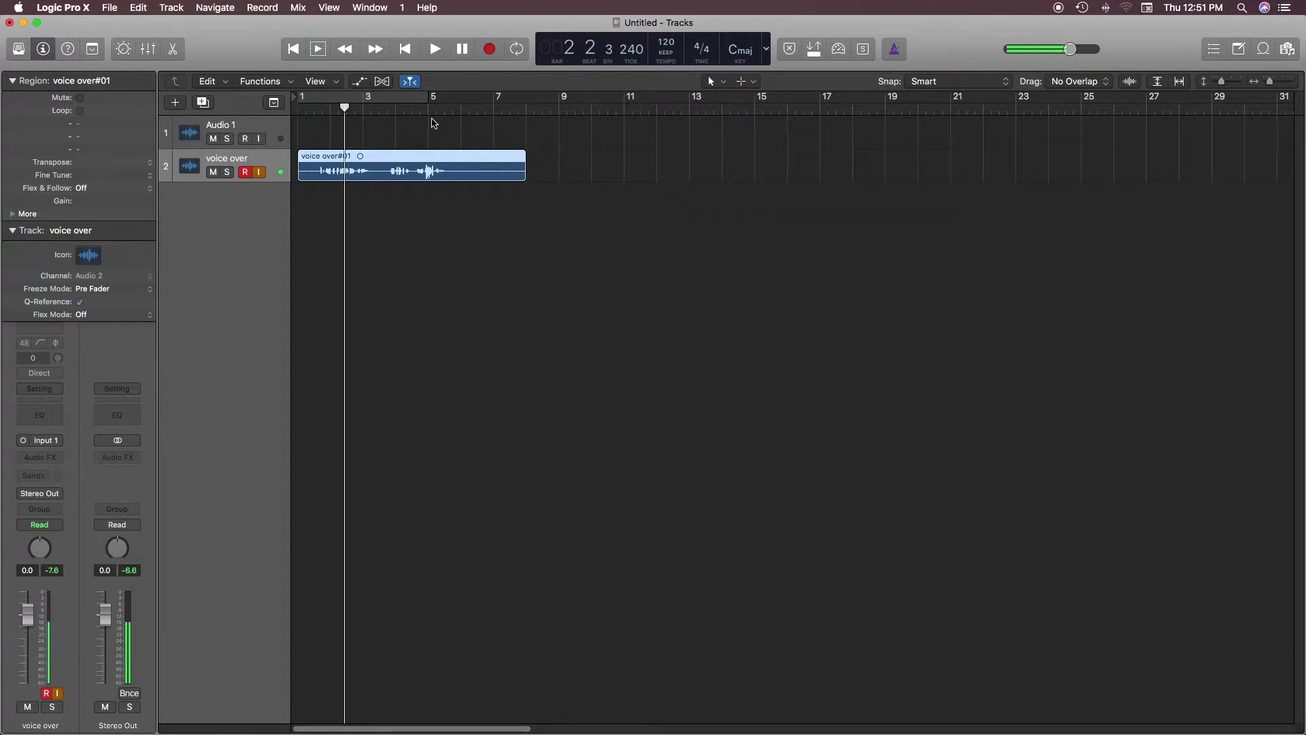
Step: Play the voice over recording from bar 1, beat 3 up to about bar 6
click(315, 109)
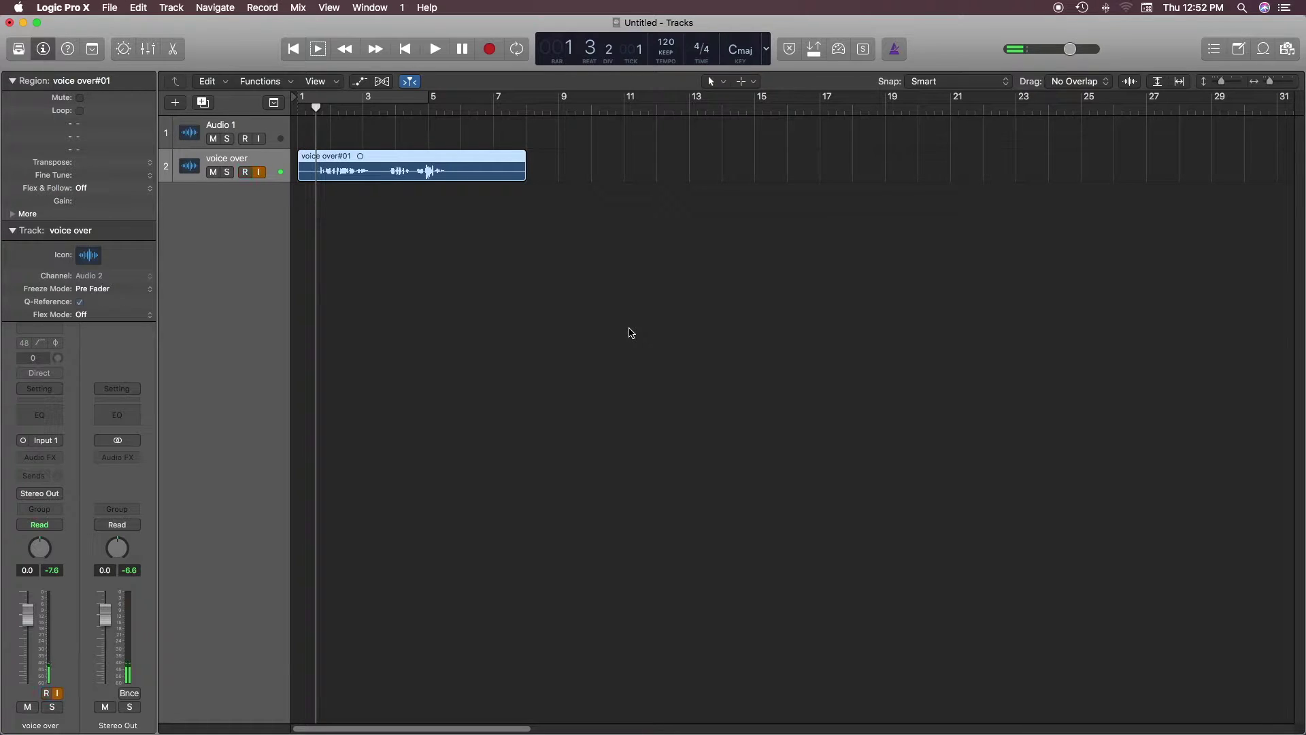
key(space)
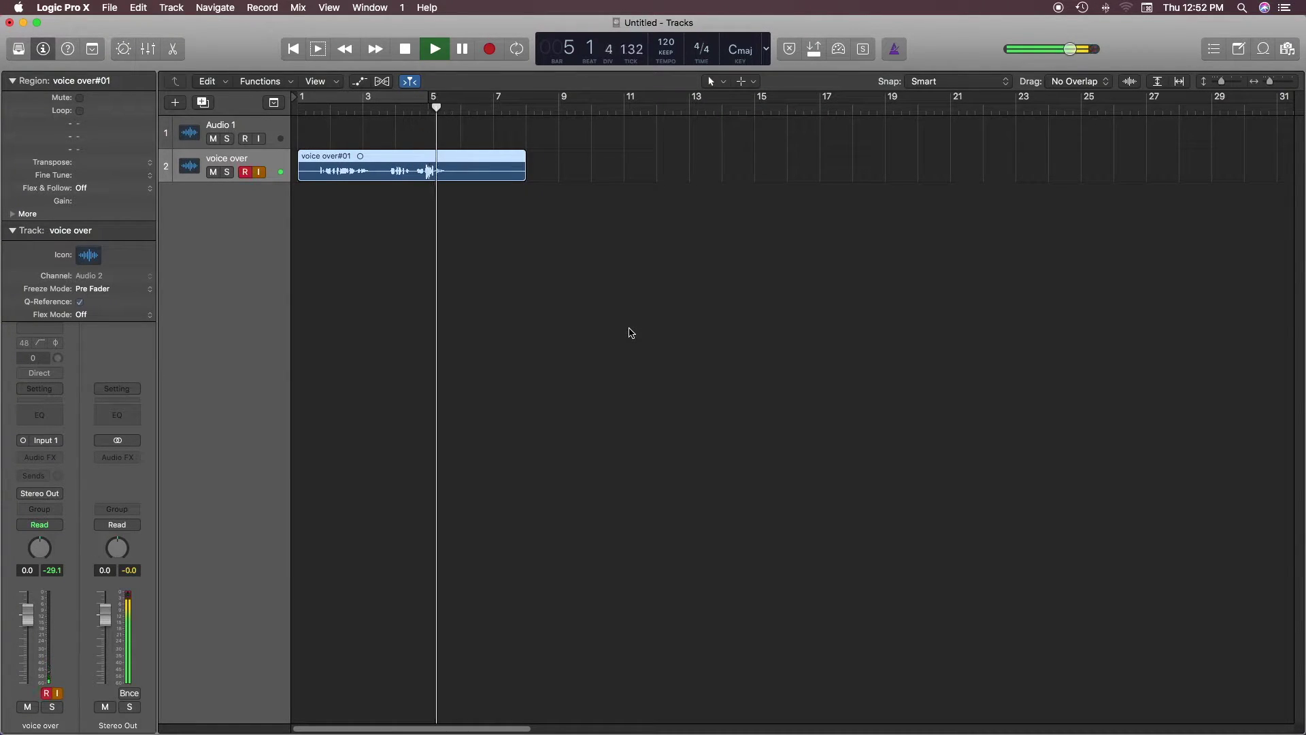
key(space)
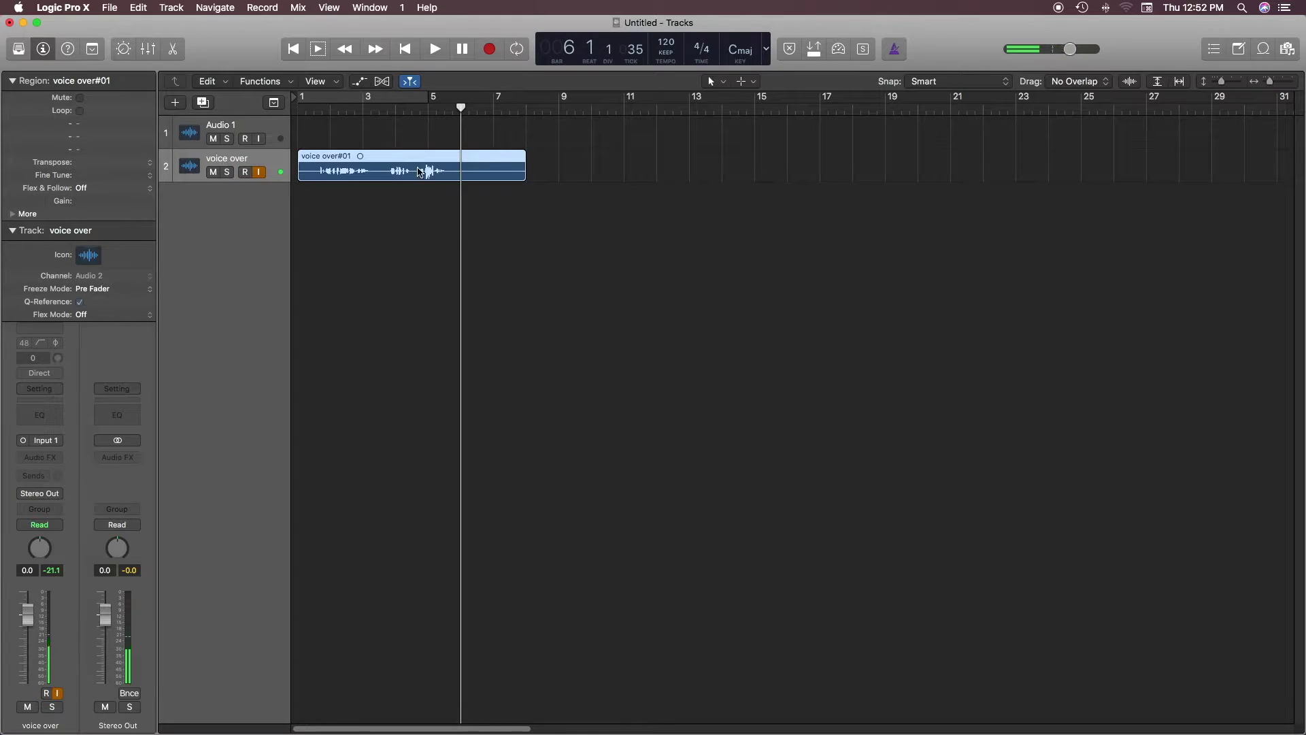
Step: Delete the voice over#01 region along with its recorded audio file
click(811, 328)
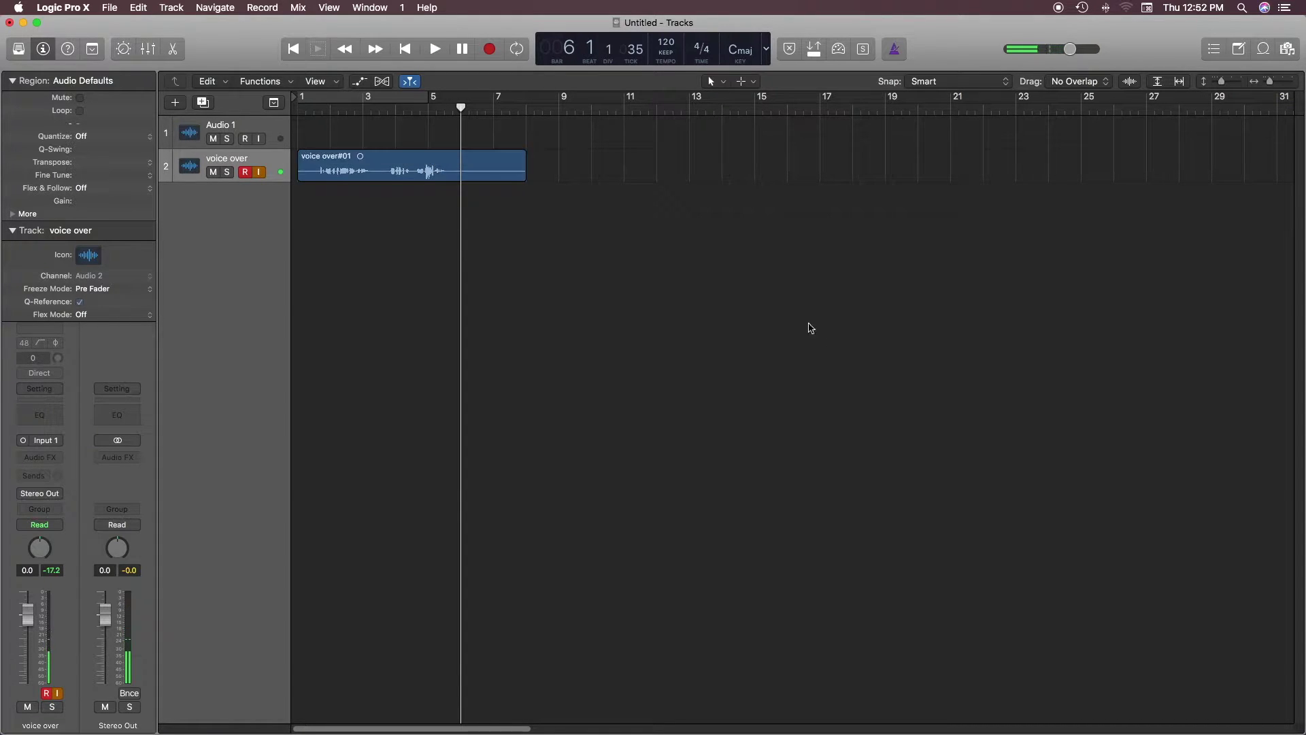
click(389, 172)
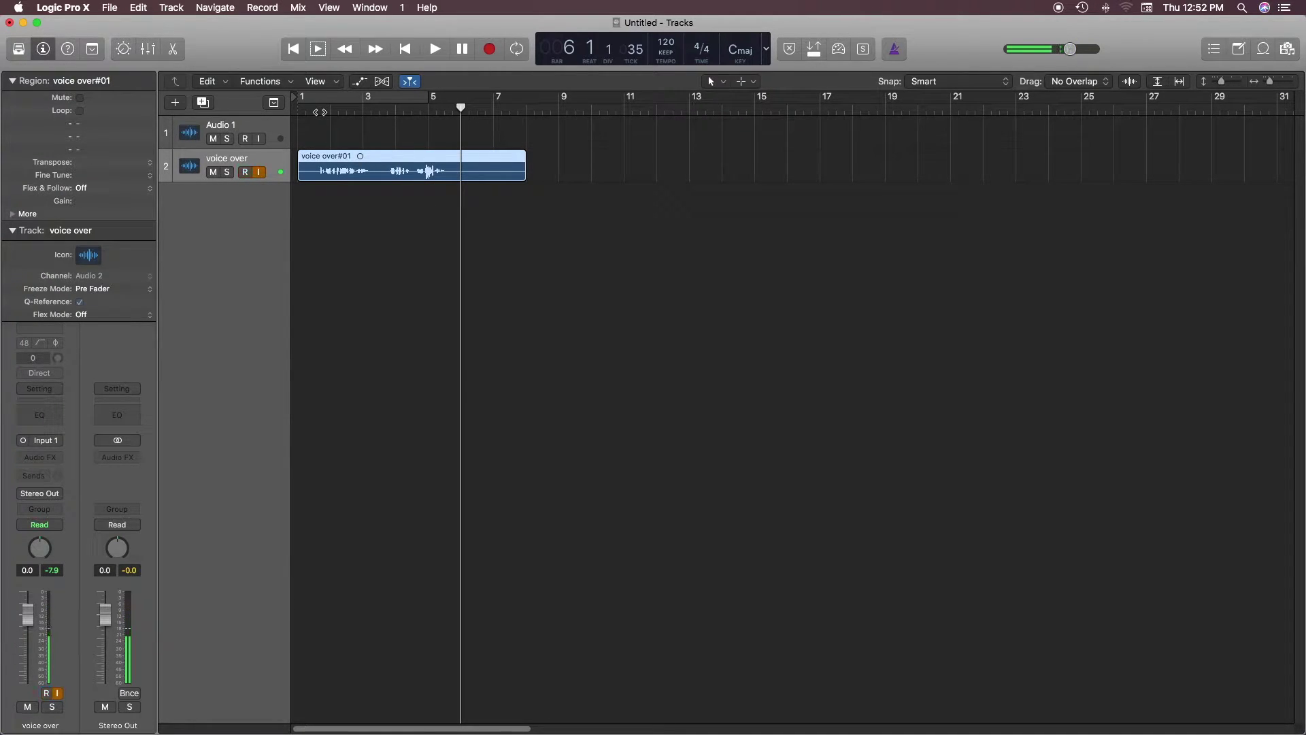
click(321, 111)
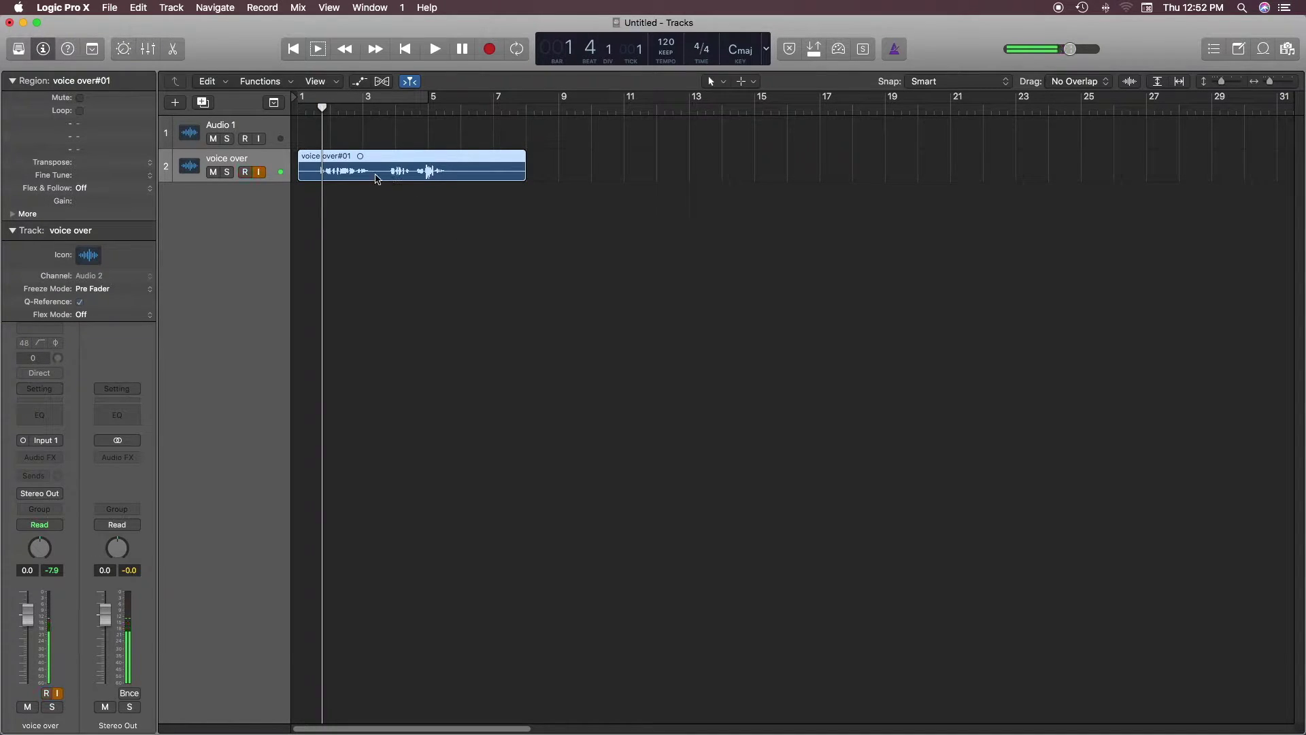
click(531, 258)
click(401, 175)
key(Delete)
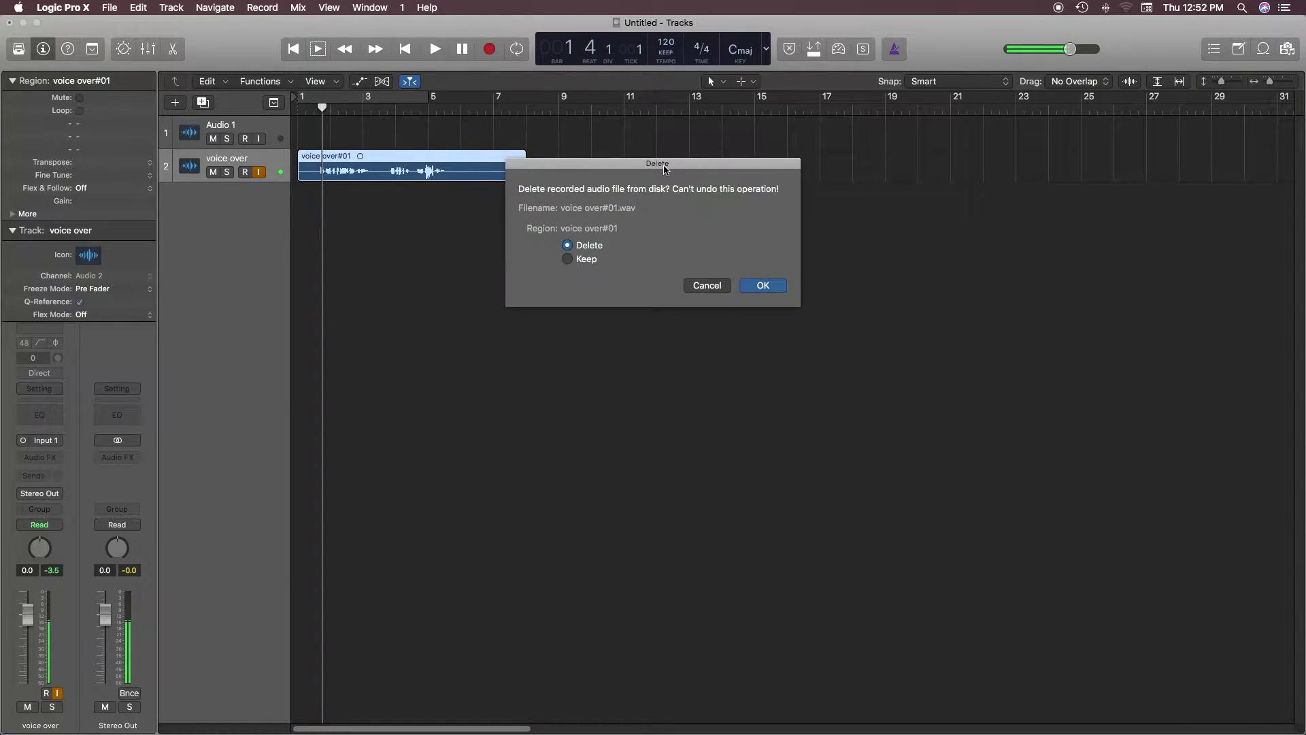
click(764, 285)
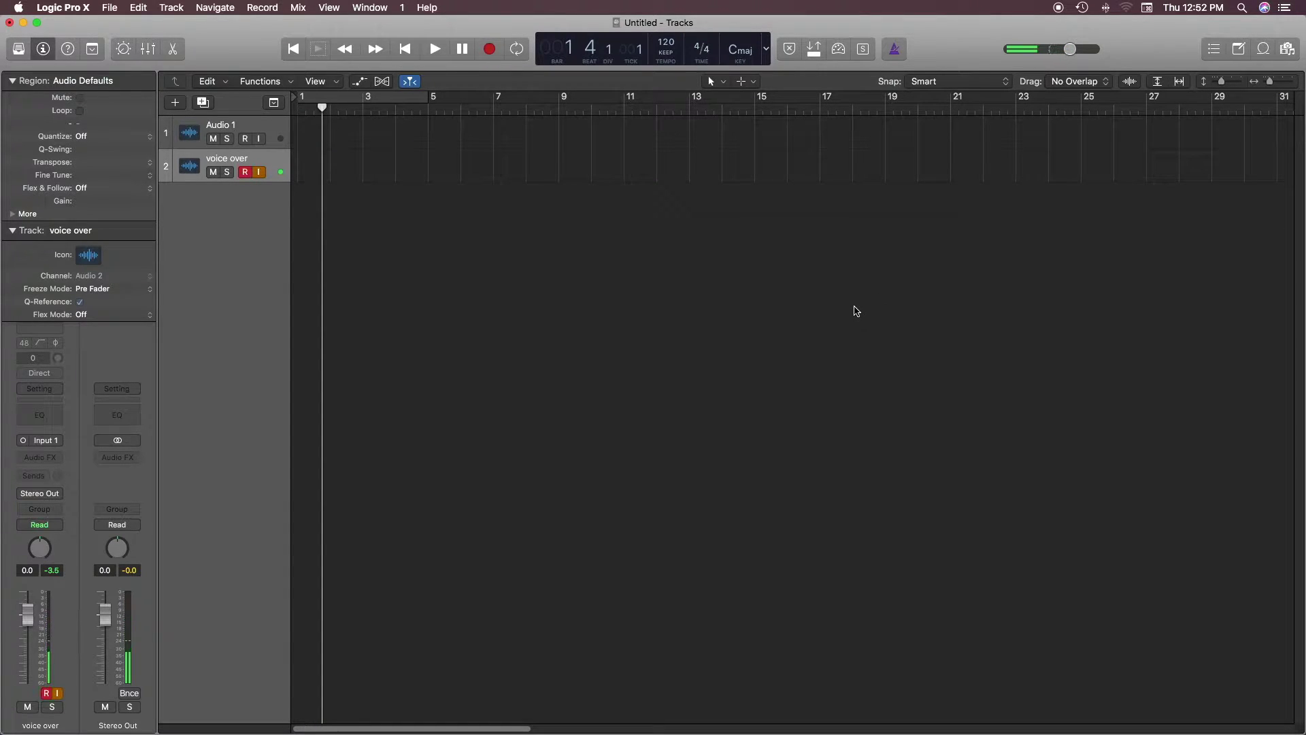
Step: Return the playhead to the start of the project and undo the region deletion
key(Return)
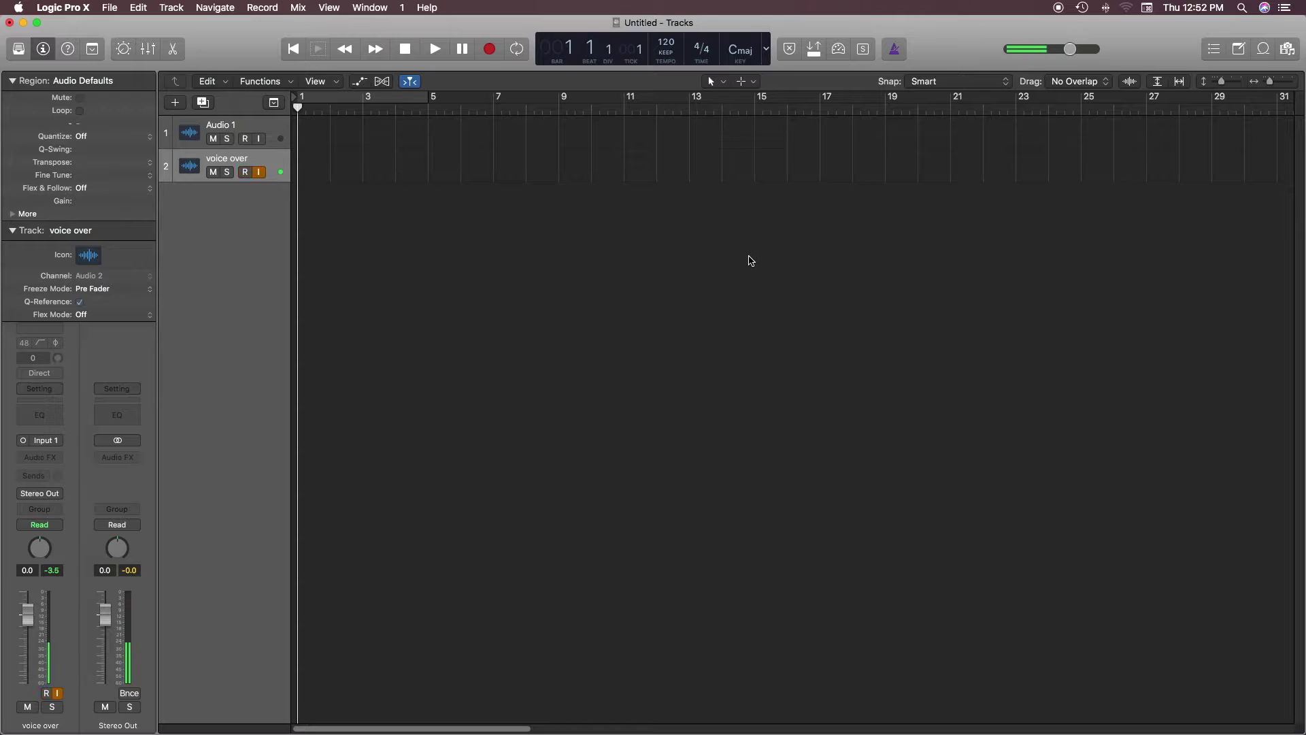
key(super+z)
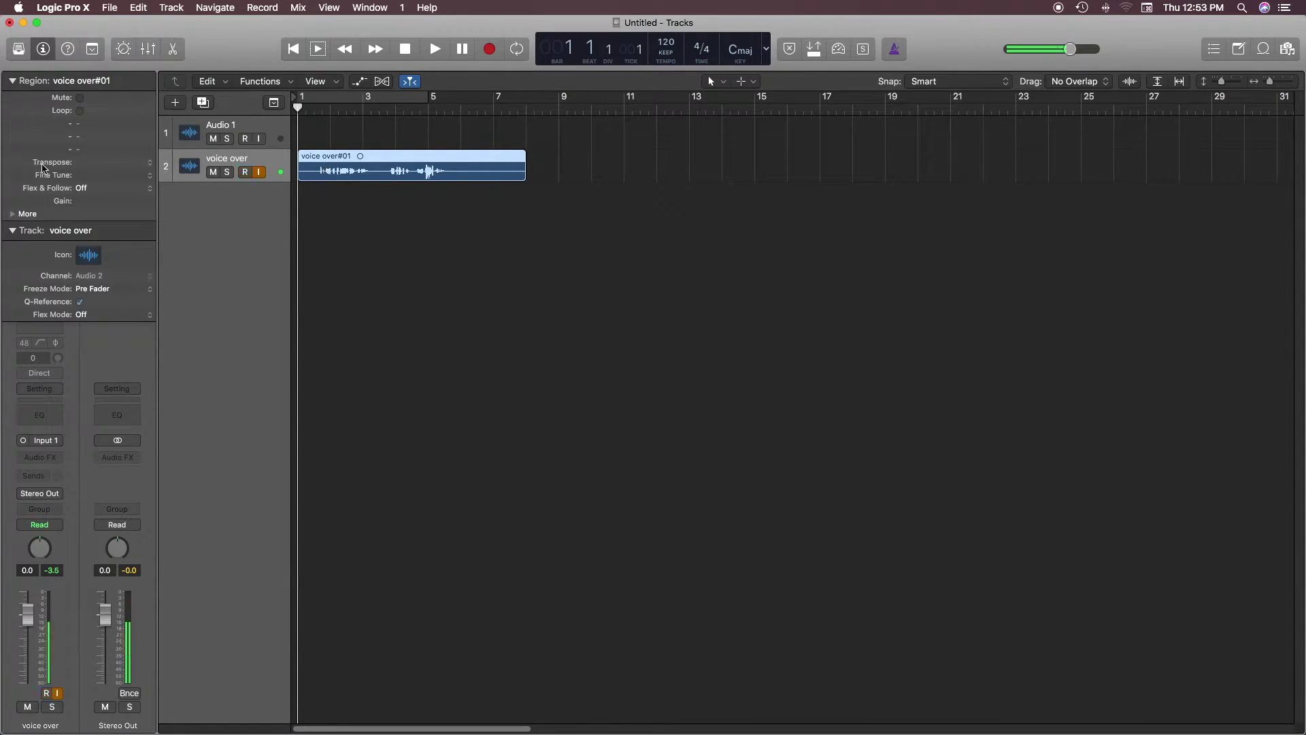
Step: Rename the voice over track as cue
double_click(244, 159)
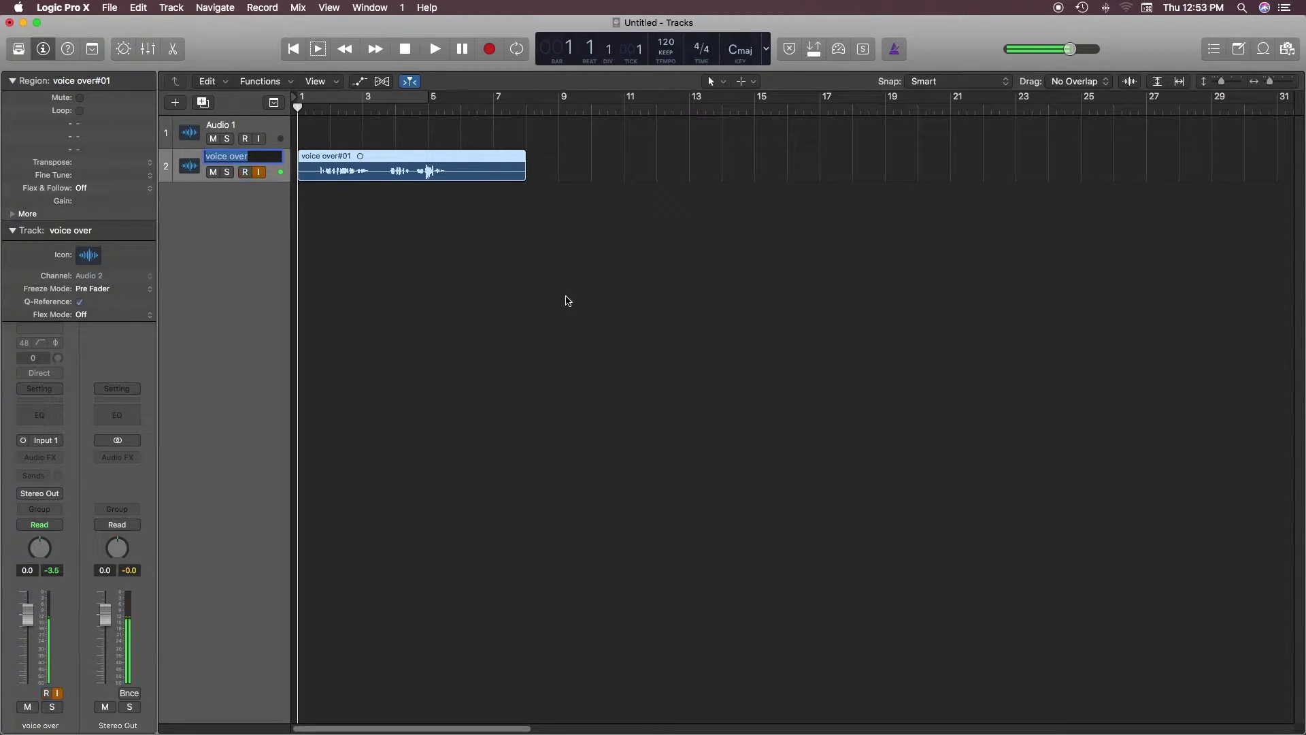
text(cued)
key(Return)
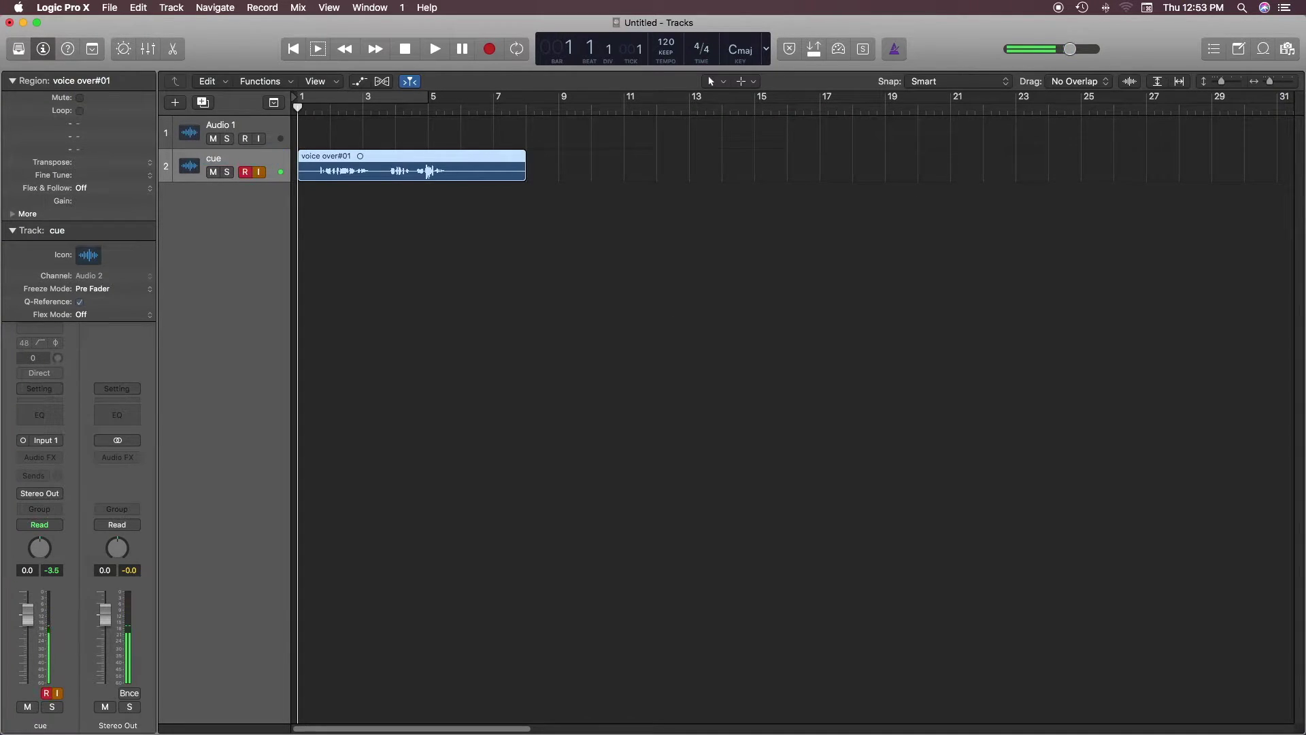
Step: Rename the recorded region on the cue track as cue
click(244, 172)
click(415, 298)
click(419, 167)
click(123, 80)
click(111, 79)
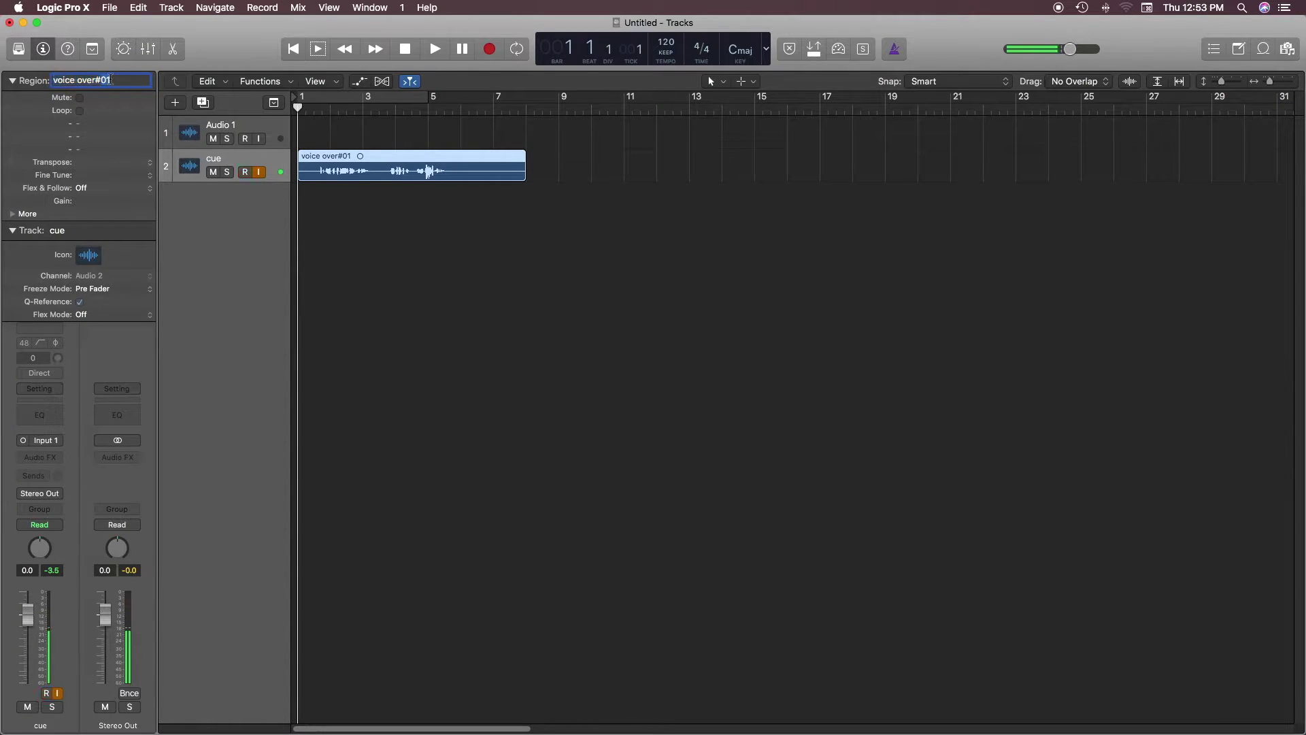
triple_click(110, 80)
text(cue)
key(Return)
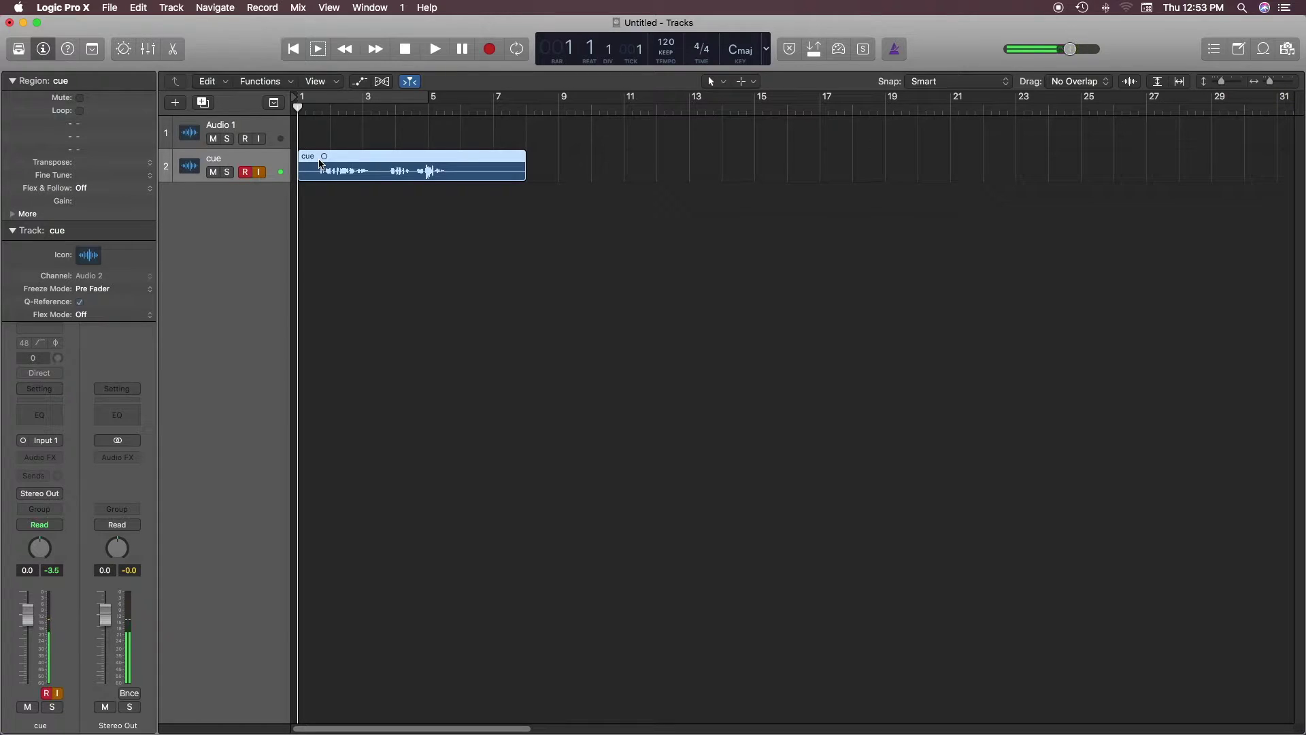
double_click(72, 79)
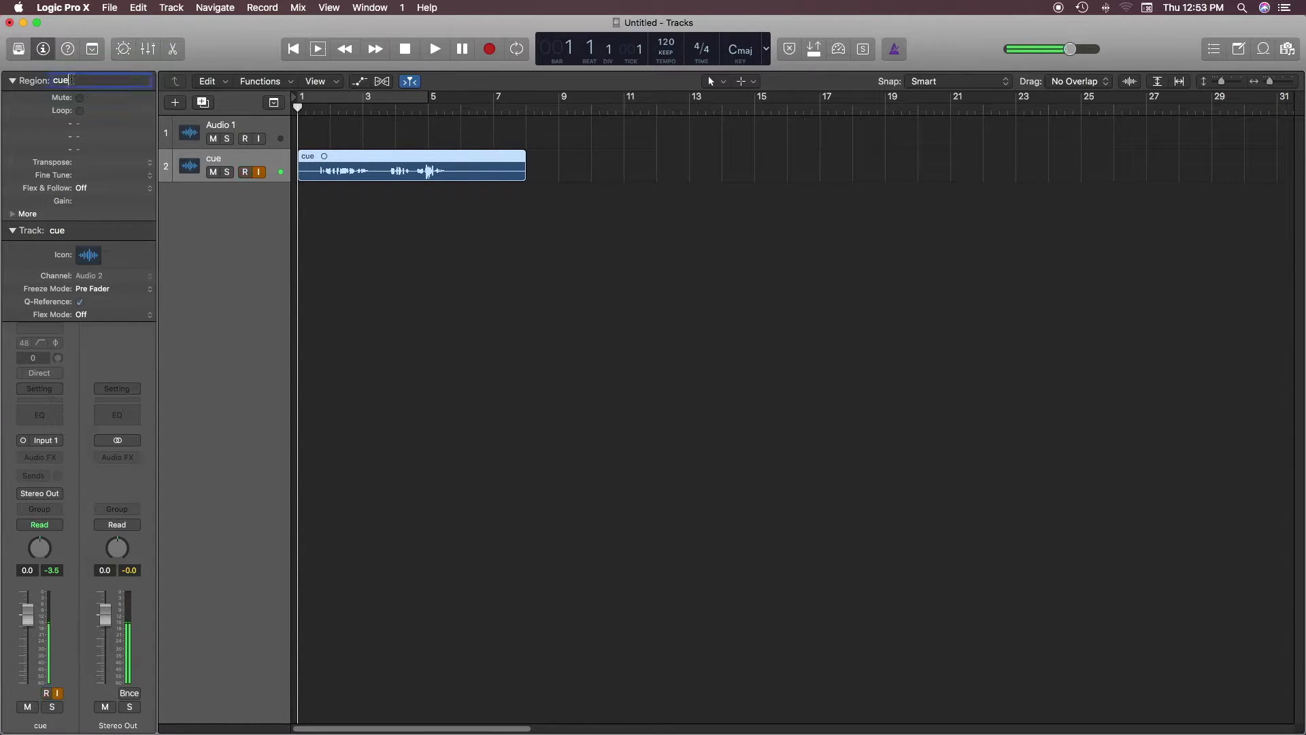
click(562, 299)
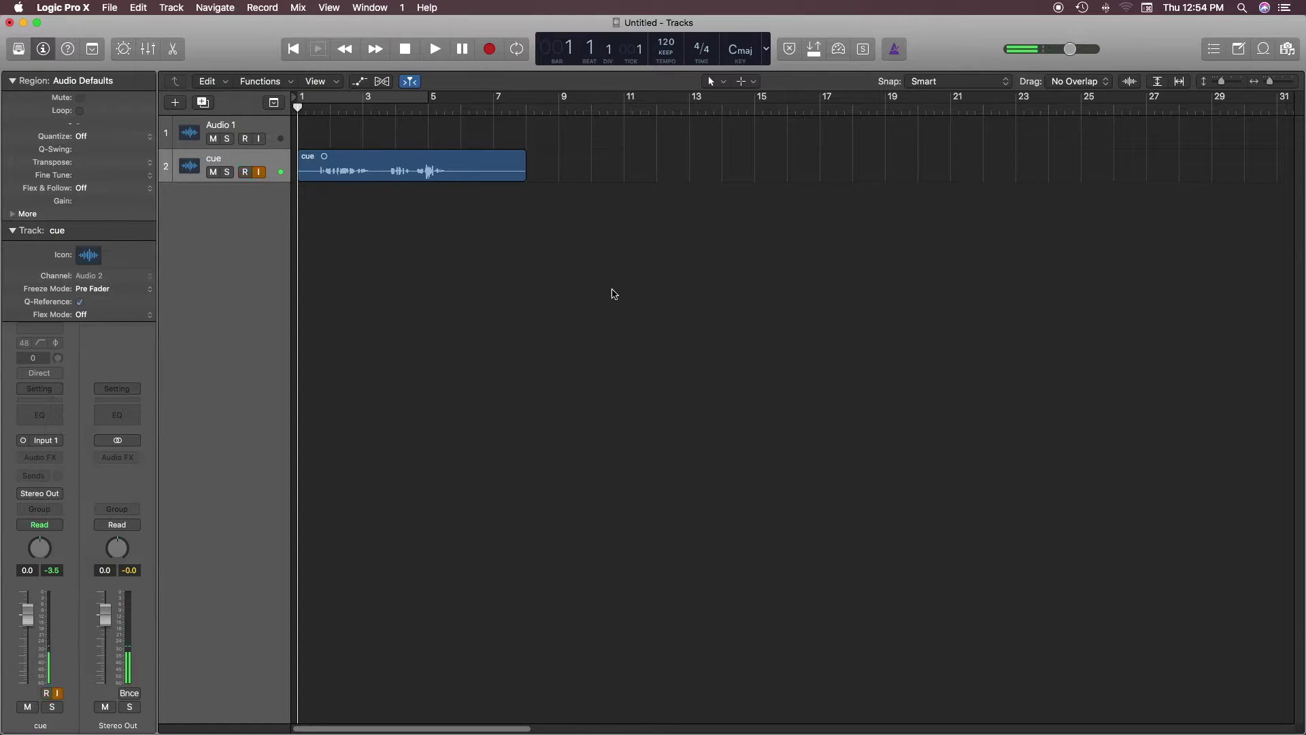
Step: Set the secondary tool to the Scissors Tool
mouse_move(522, 178)
mouse_down()
mouse_move(459, 191)
mouse_move(446, 175)
mouse_move(518, 171)
mouse_move(454, 190)
mouse_move(445, 176)
mouse_move(548, 180)
mouse_up()
click(658, 244)
click(747, 82)
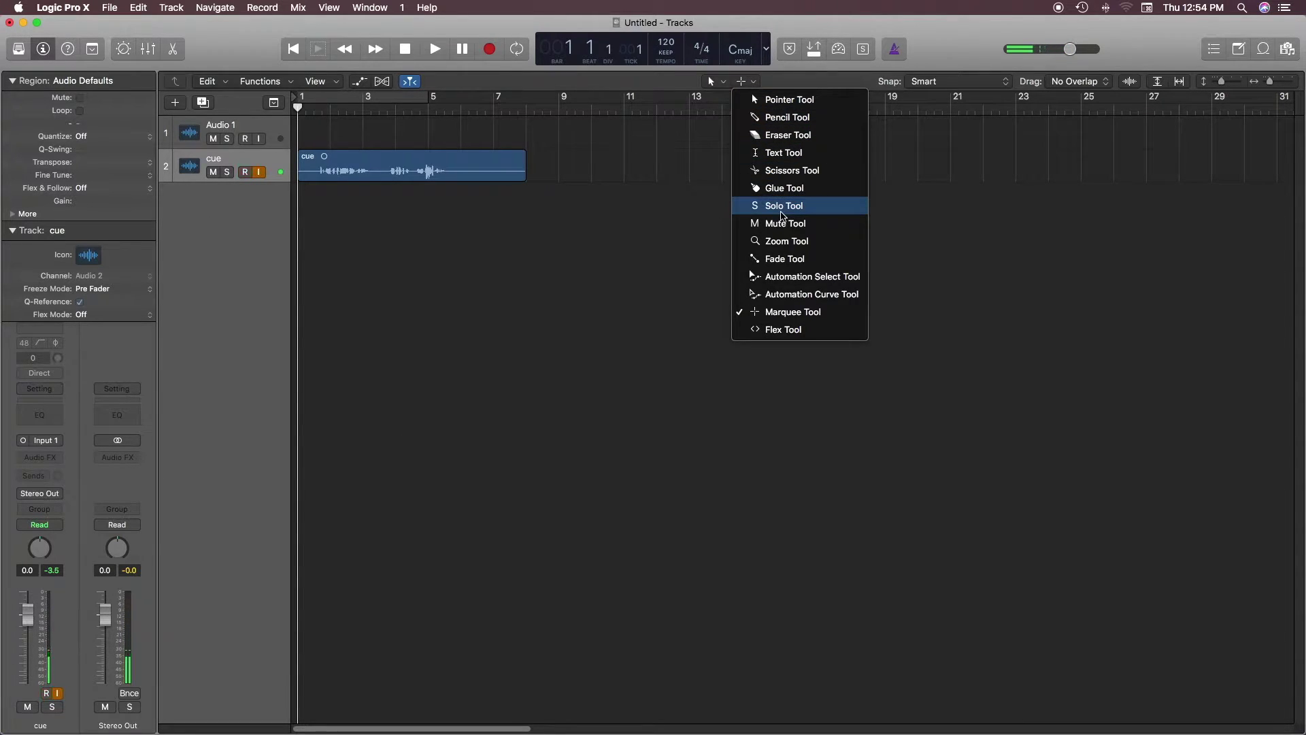
click(797, 176)
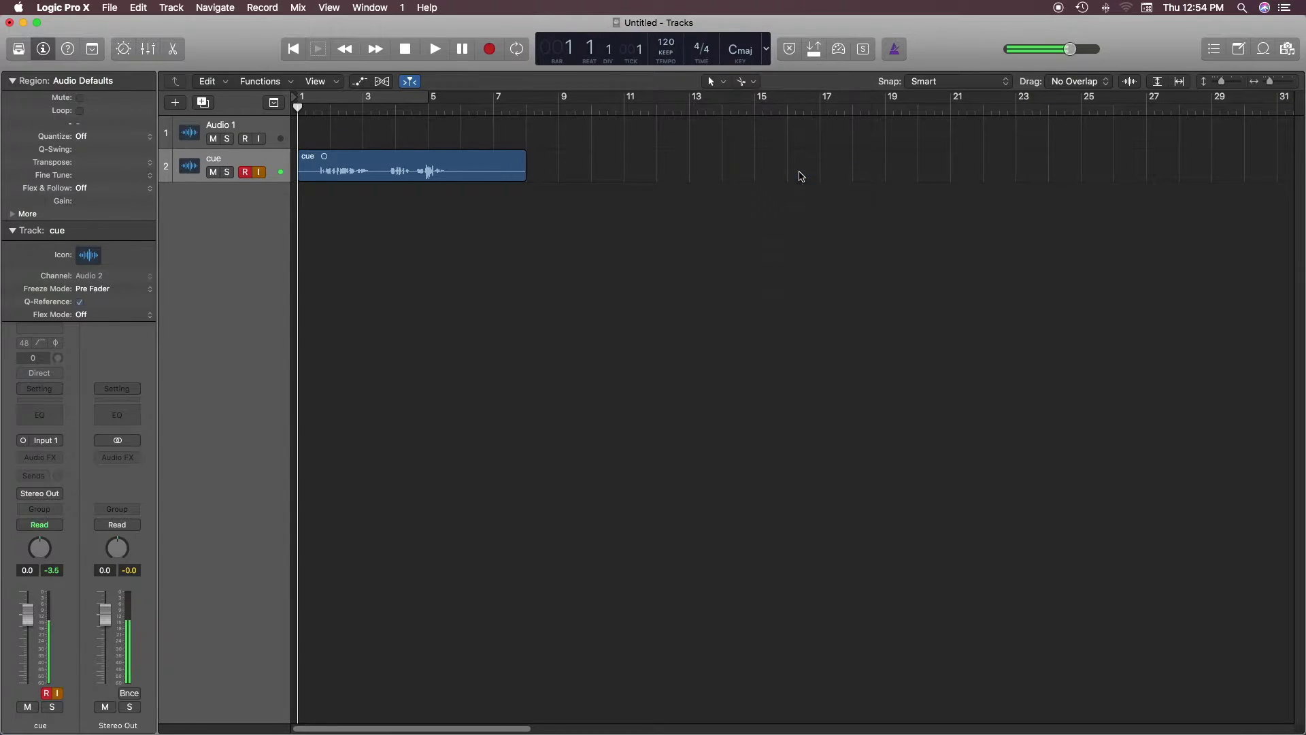
Step: Split the cue region one cut at a time at bars 4, 2, 3, 5 and 6
click(396, 163)
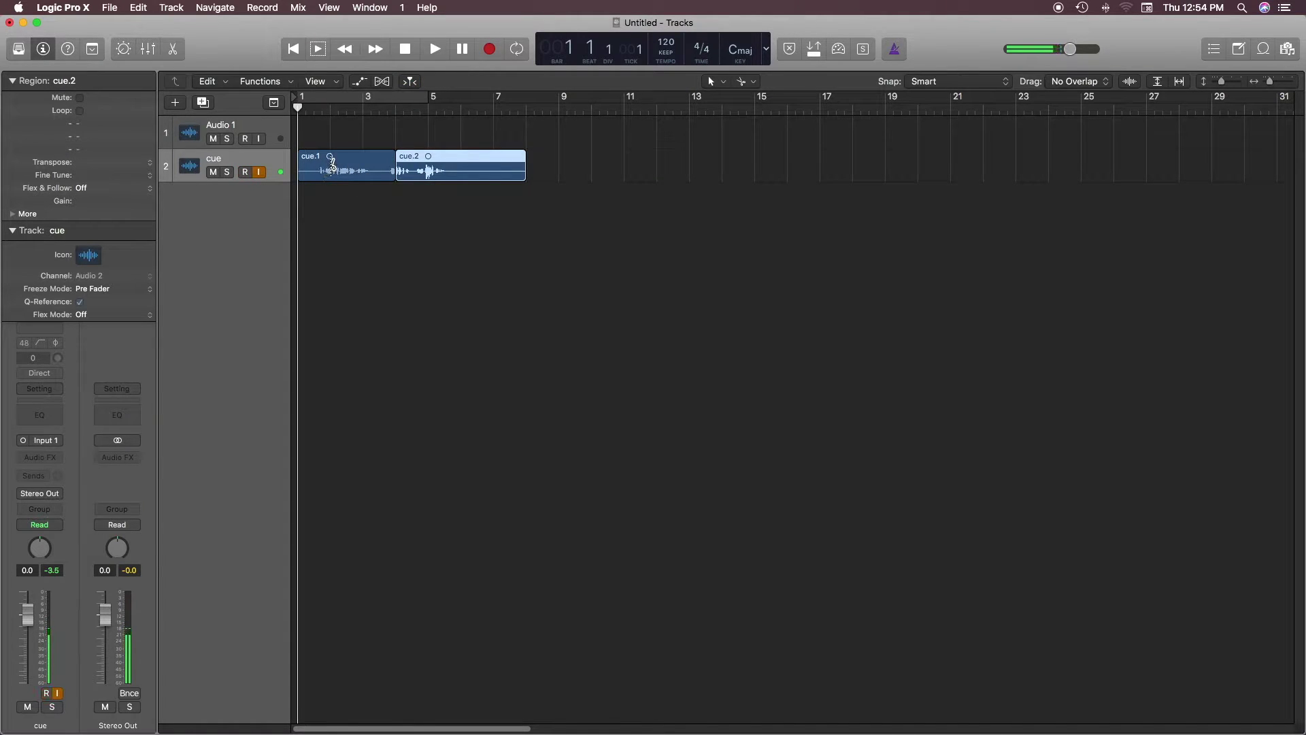
click(331, 163)
click(363, 163)
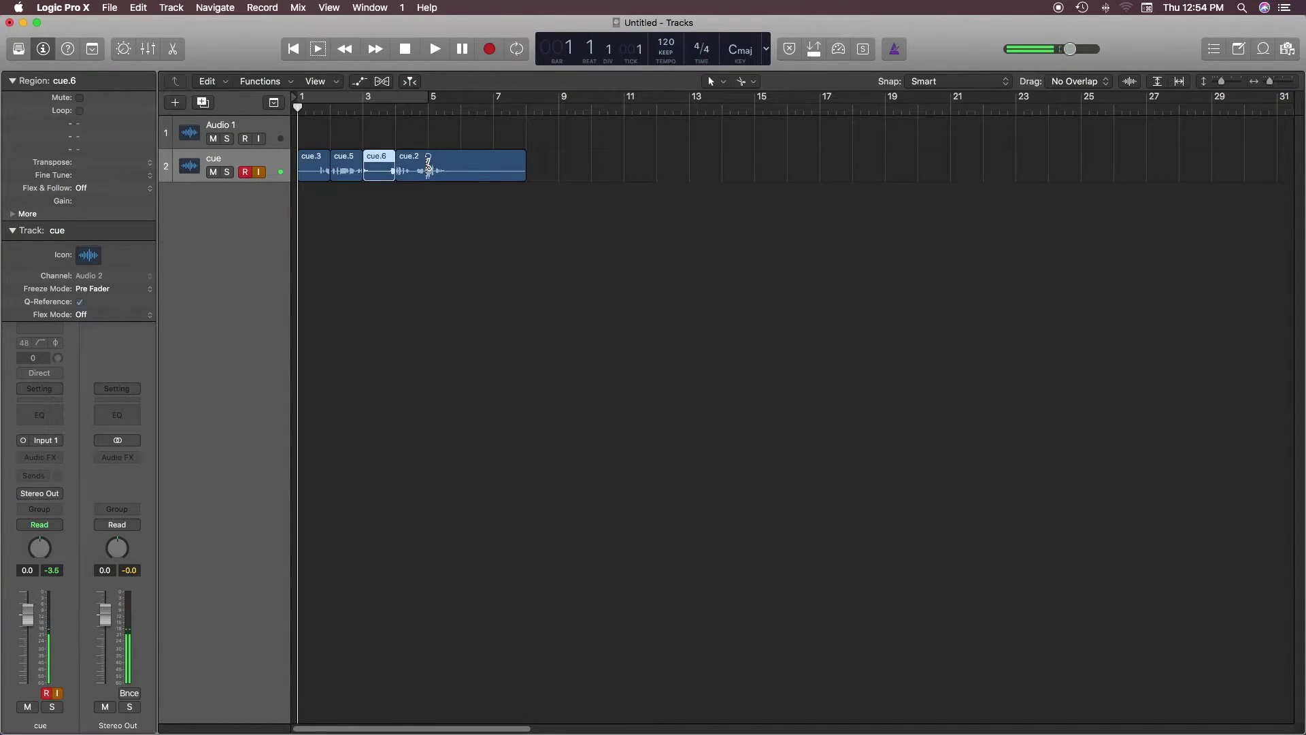
click(428, 164)
click(462, 166)
Step: Undo all the cuts in the cue region and deselect it
key(super+z)
key(super+z)
key(super+z)
key(super+z)
key(super+z)
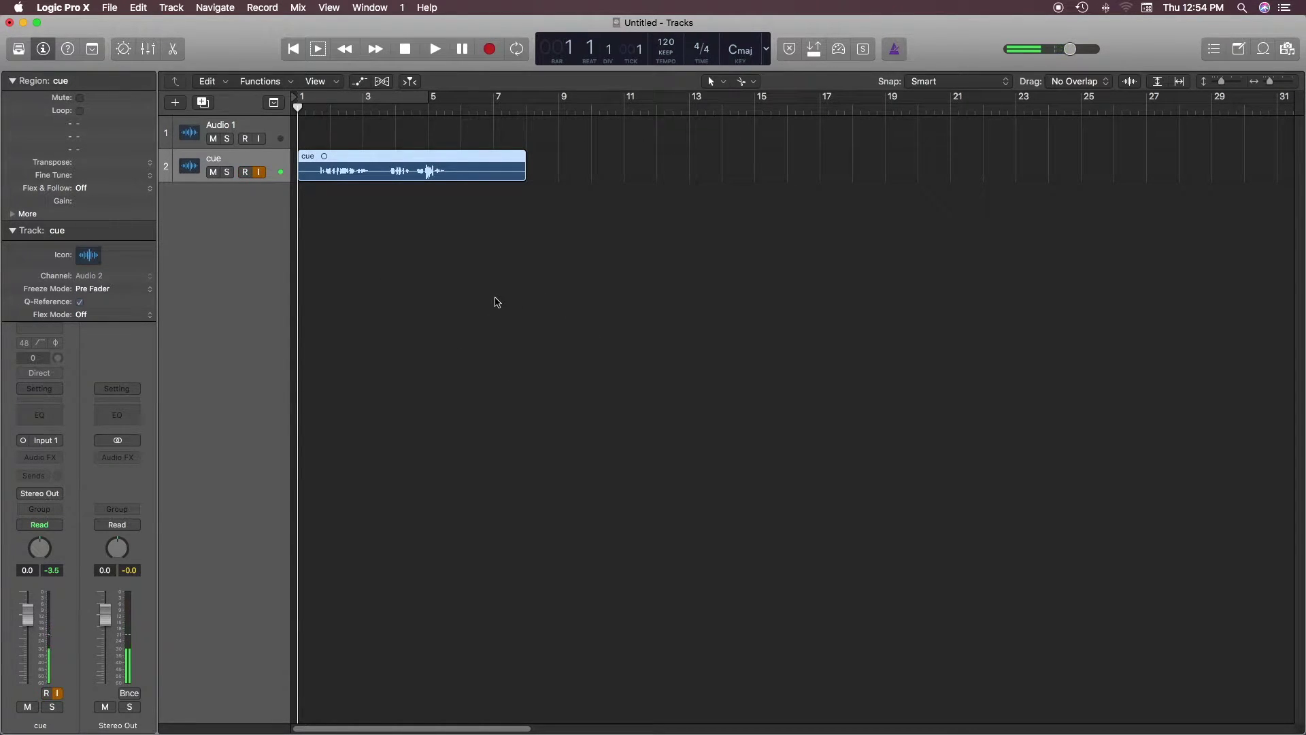
click(513, 284)
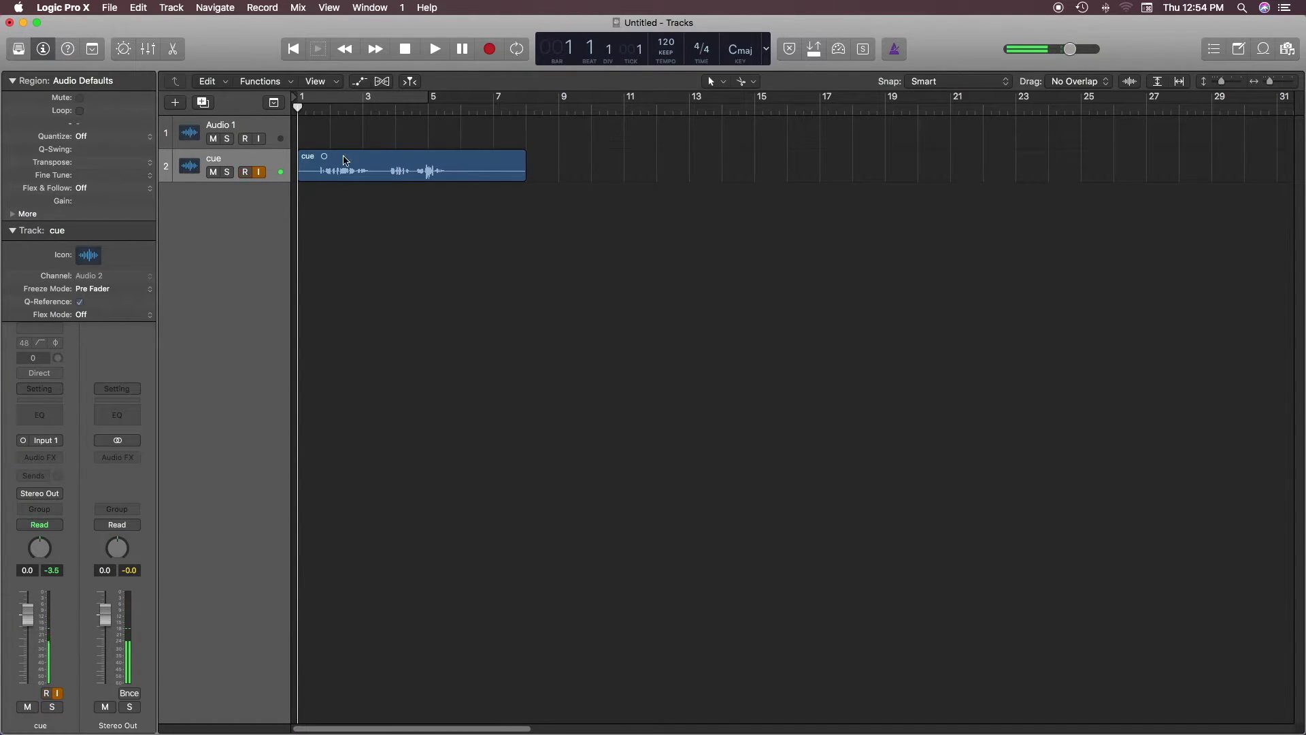
Step: Split the cue region individually at every bar from 2 to 7 with the Scissors Tool
key(ctrl+r)
click(331, 161)
click(363, 161)
click(400, 162)
click(432, 163)
click(478, 163)
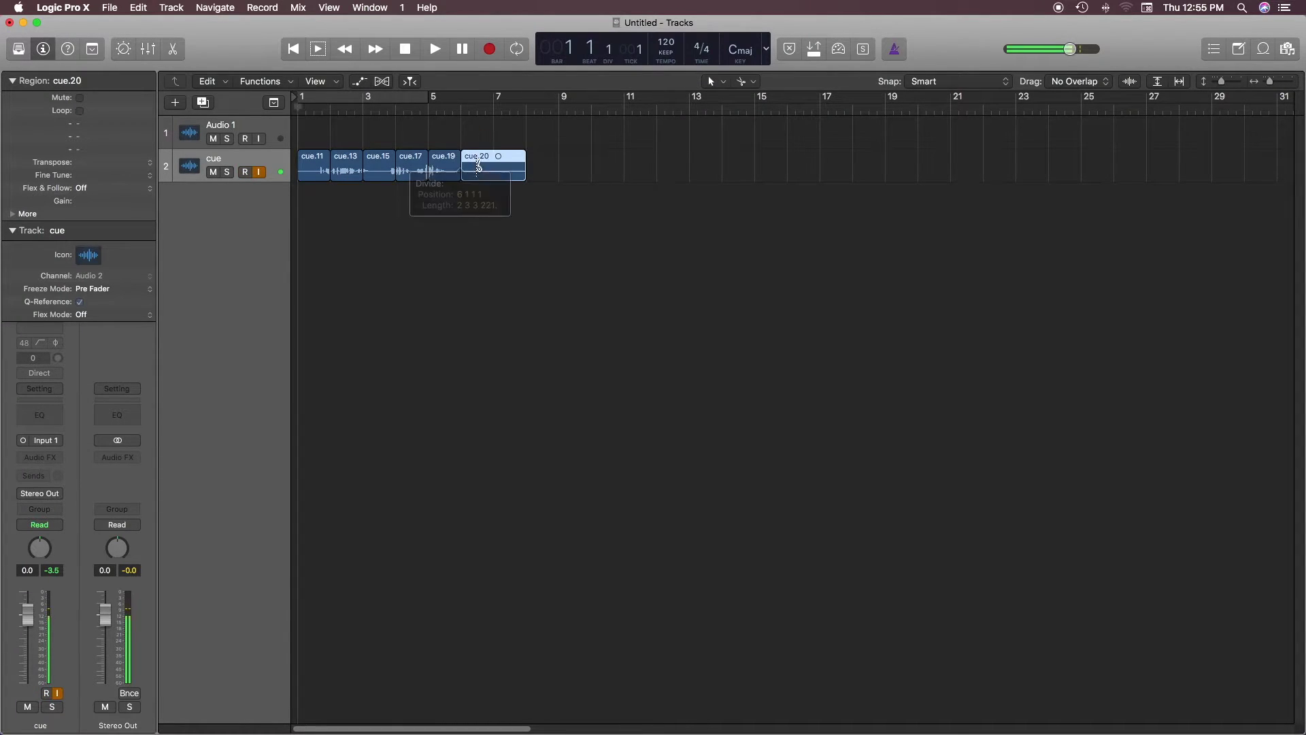
click(494, 163)
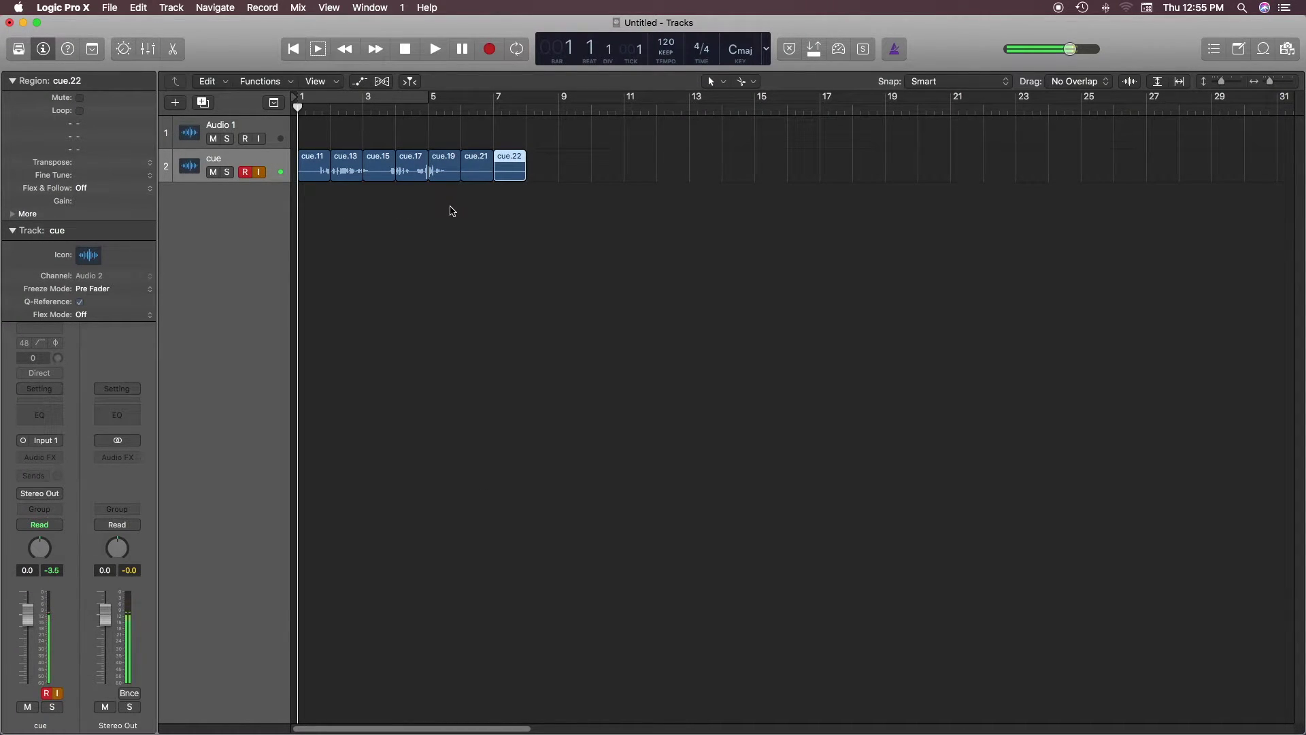
Step: Undo the six individual bar cuts to restore the single cue region
key(super+z)
key(super+z)
key(super+z)
key(super+z)
key(super+z)
key(super+z)
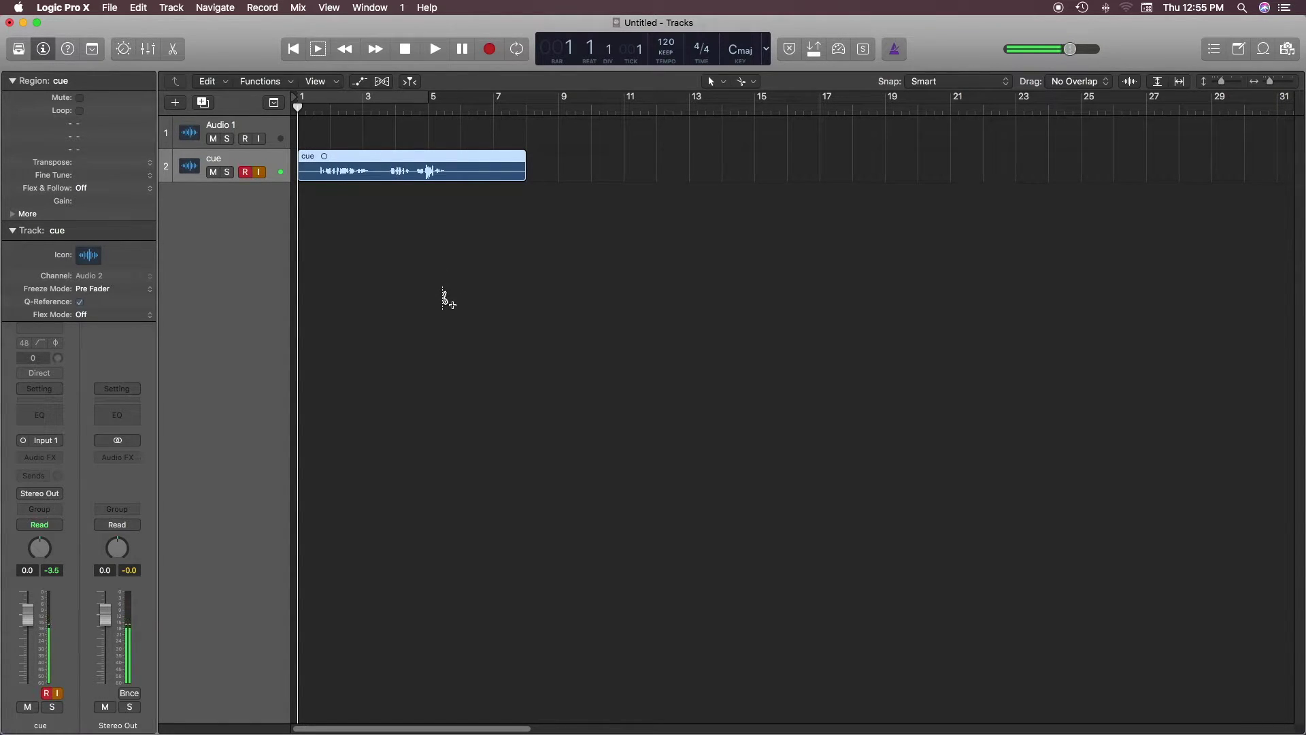
Step: Divide the whole cue region into equal one-bar pieces with a single multiple cut and undo it, doing this twice
alt+click(333, 166)
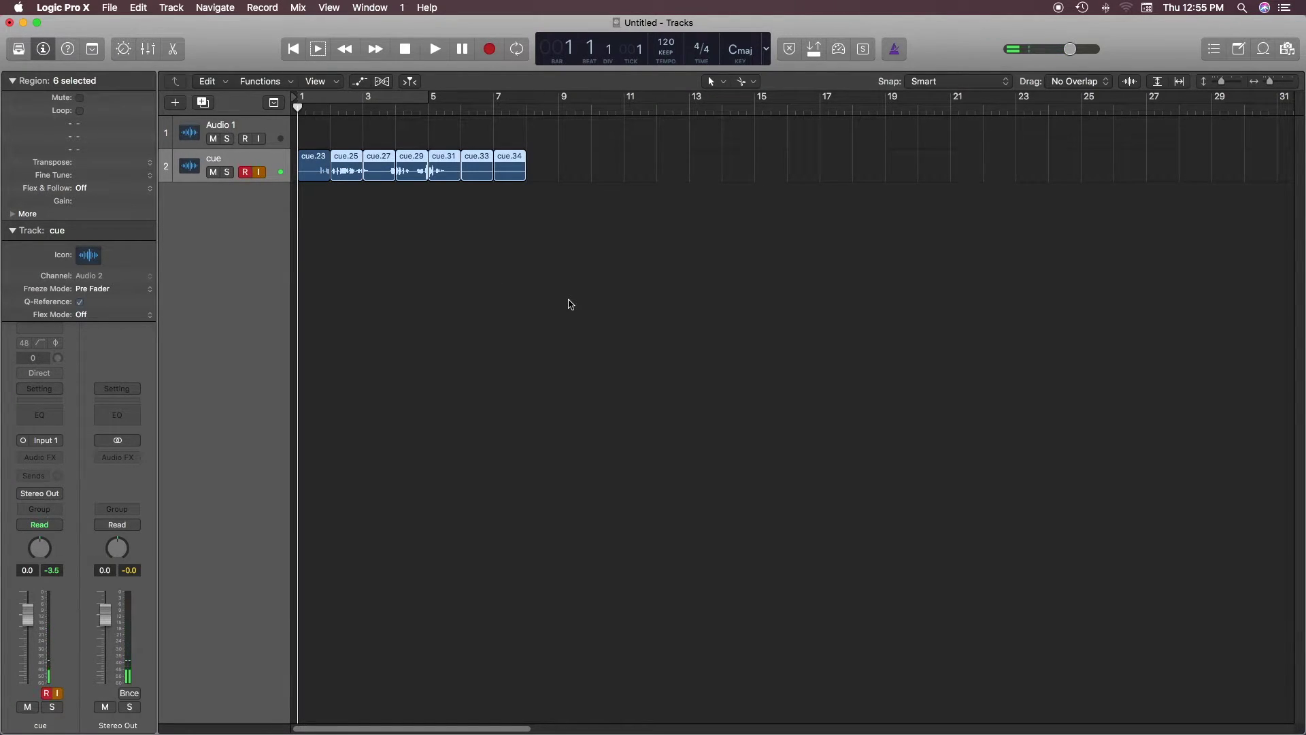
key(super+z)
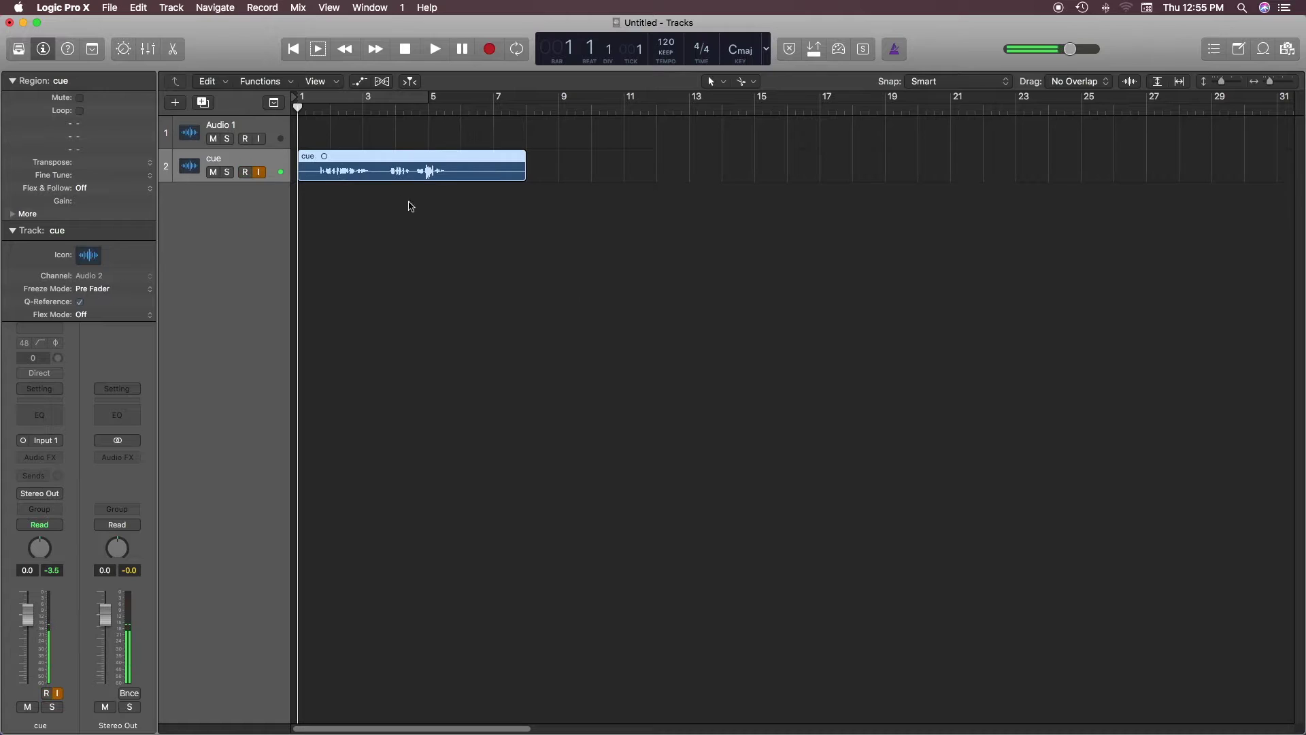
alt+click(330, 164)
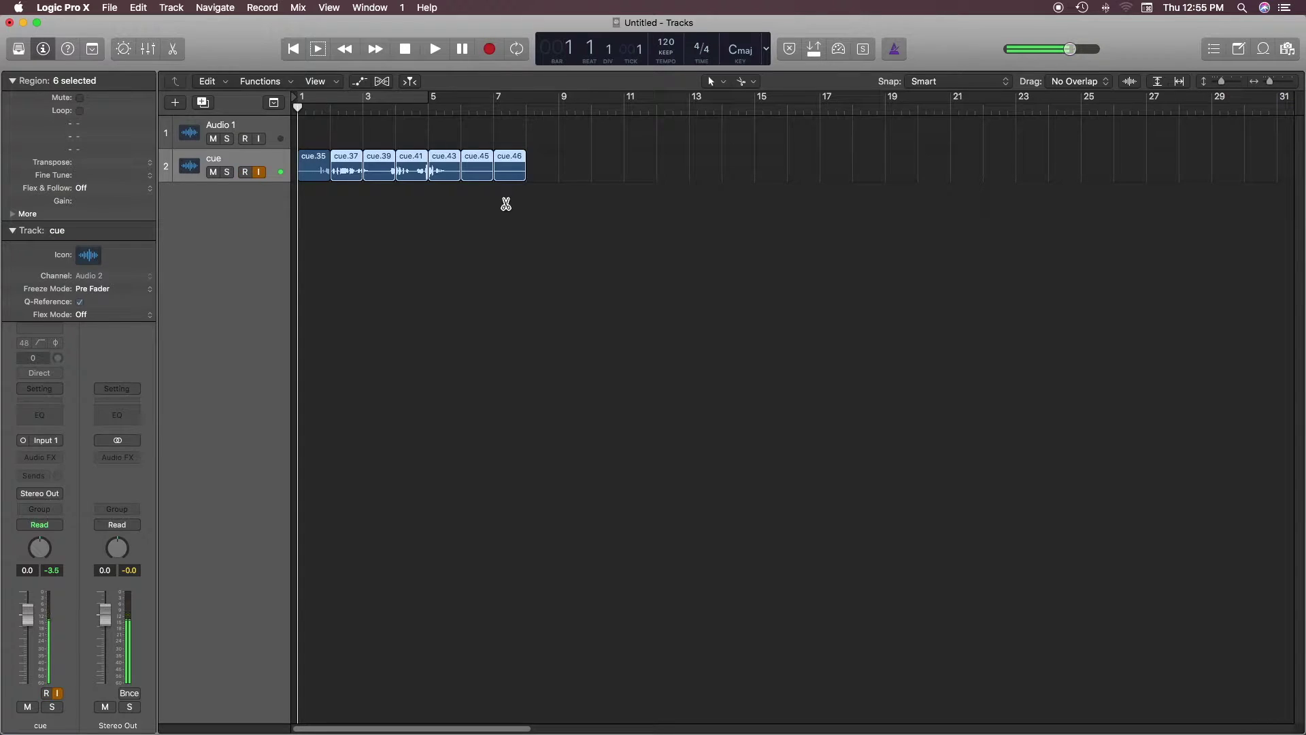
key(super+z)
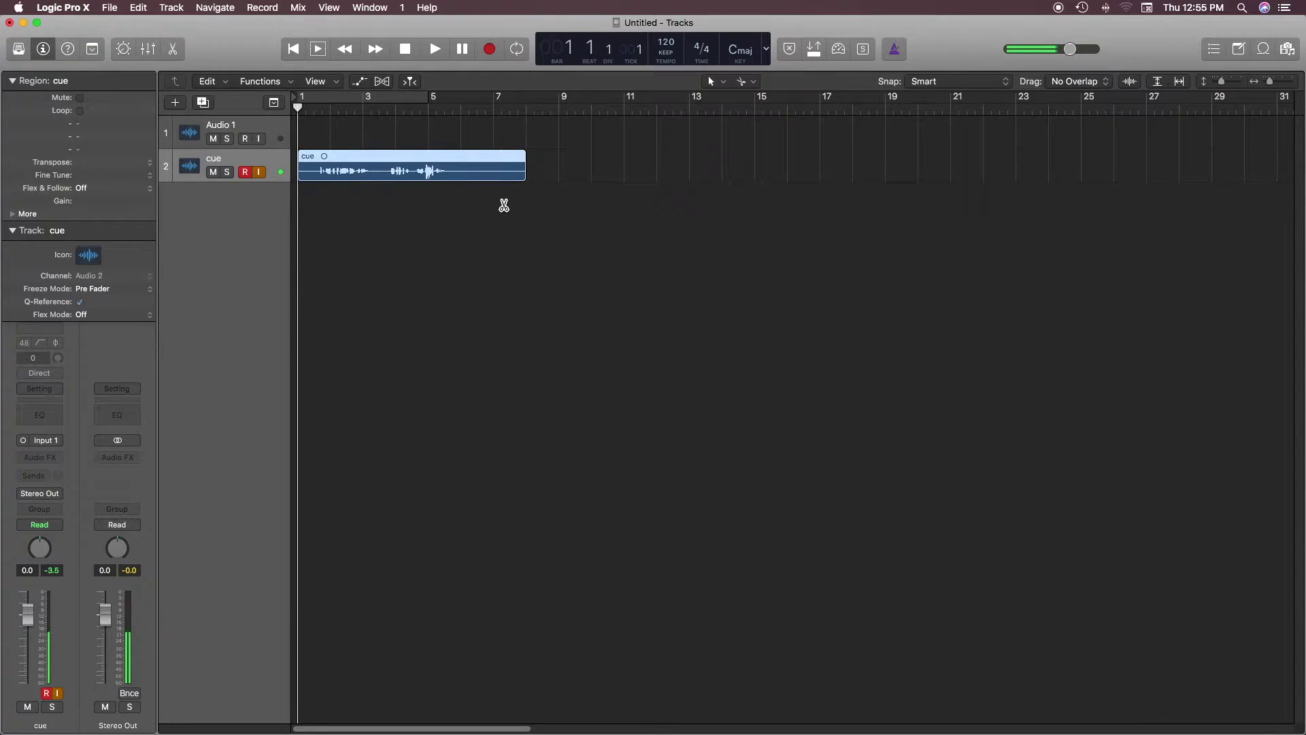
Step: Divide the cue region into equal half-bar pieces with one multiple cut, and undo the division
alt+click(313, 160)
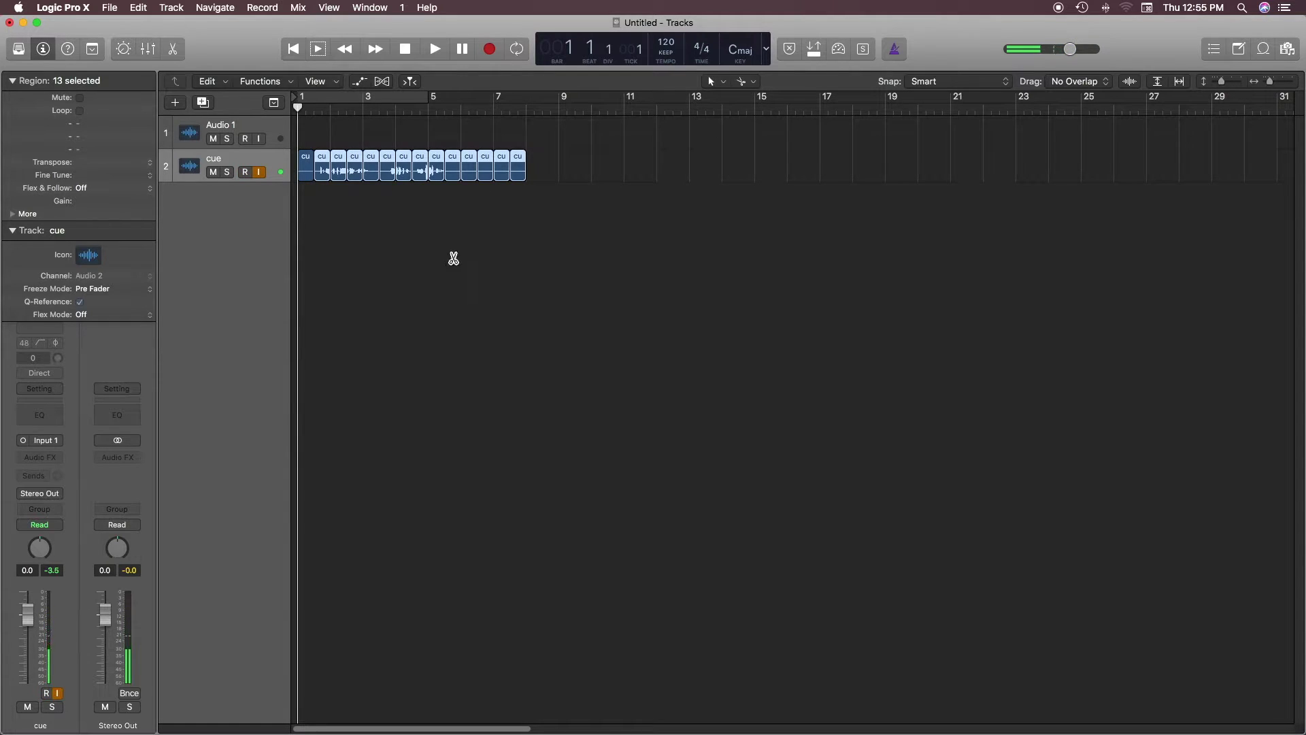
key(super+z)
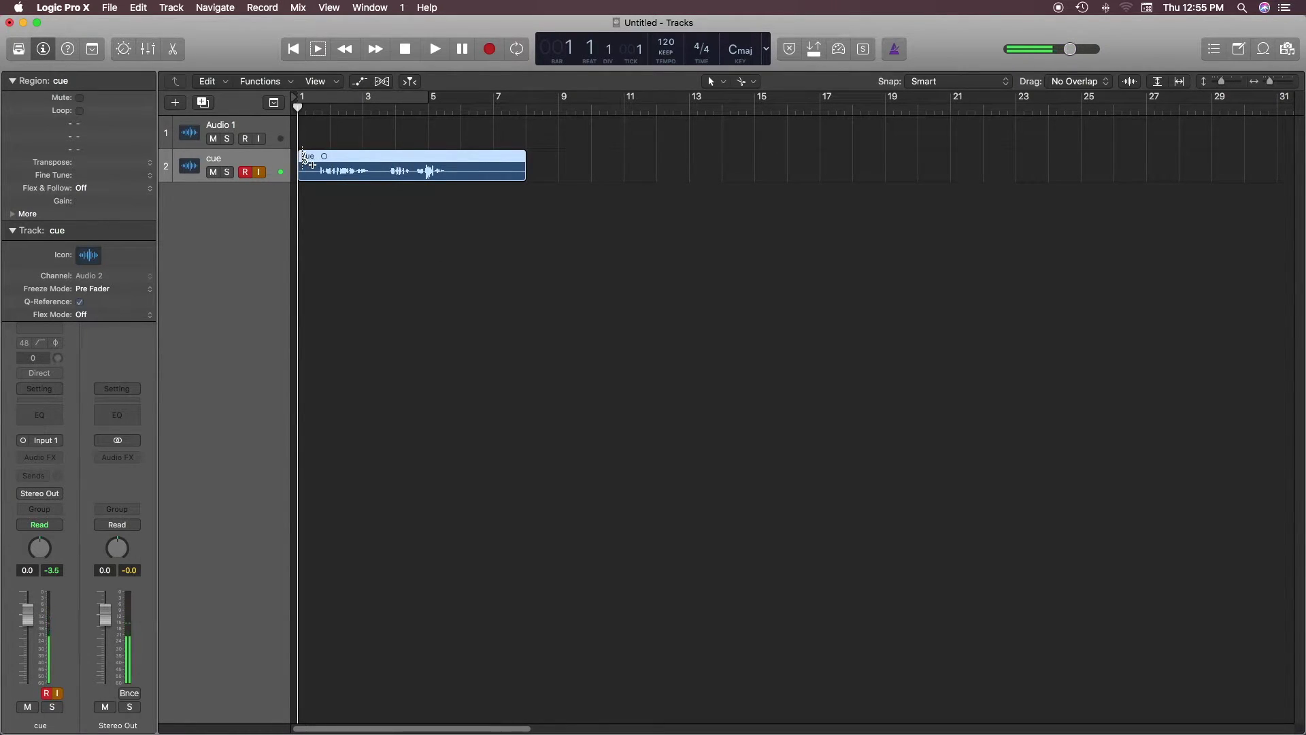
click(384, 215)
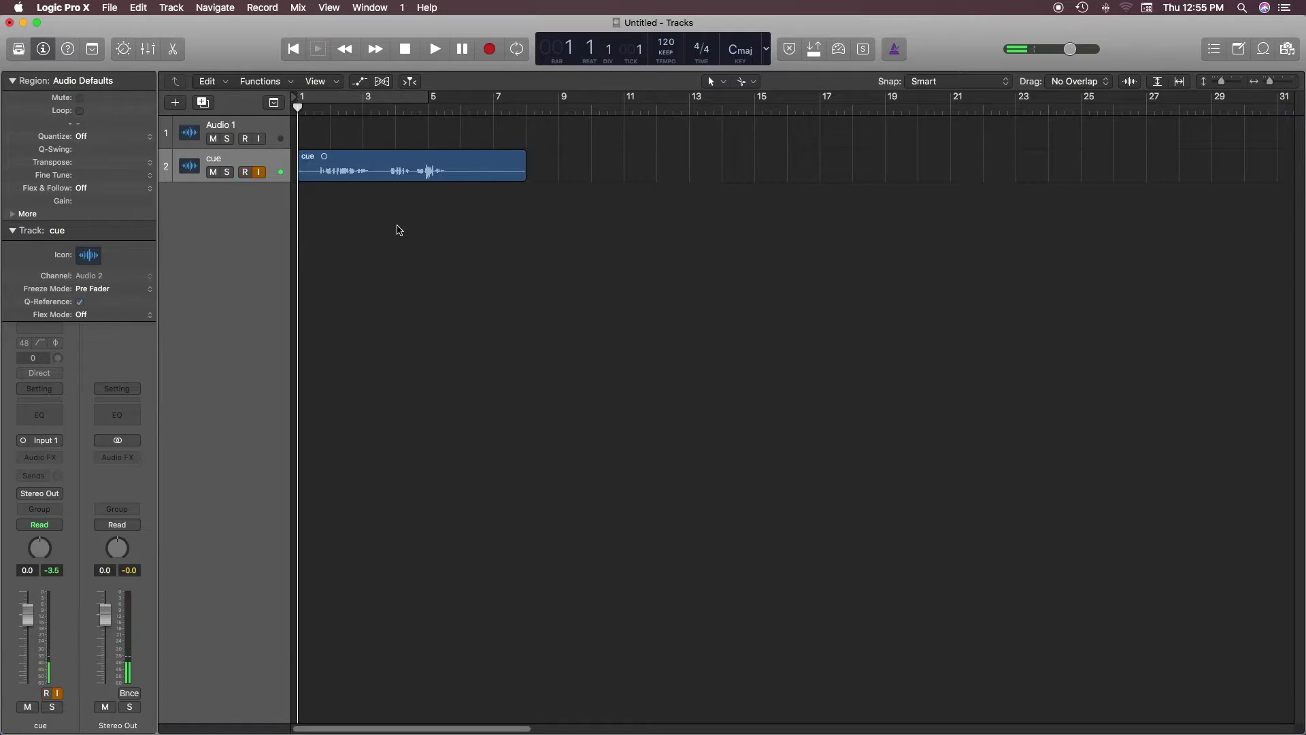
Step: Divide the cue region into equal one-beat pieces with one multiple cut, and undo the division
click(359, 154)
alt+click(307, 162)
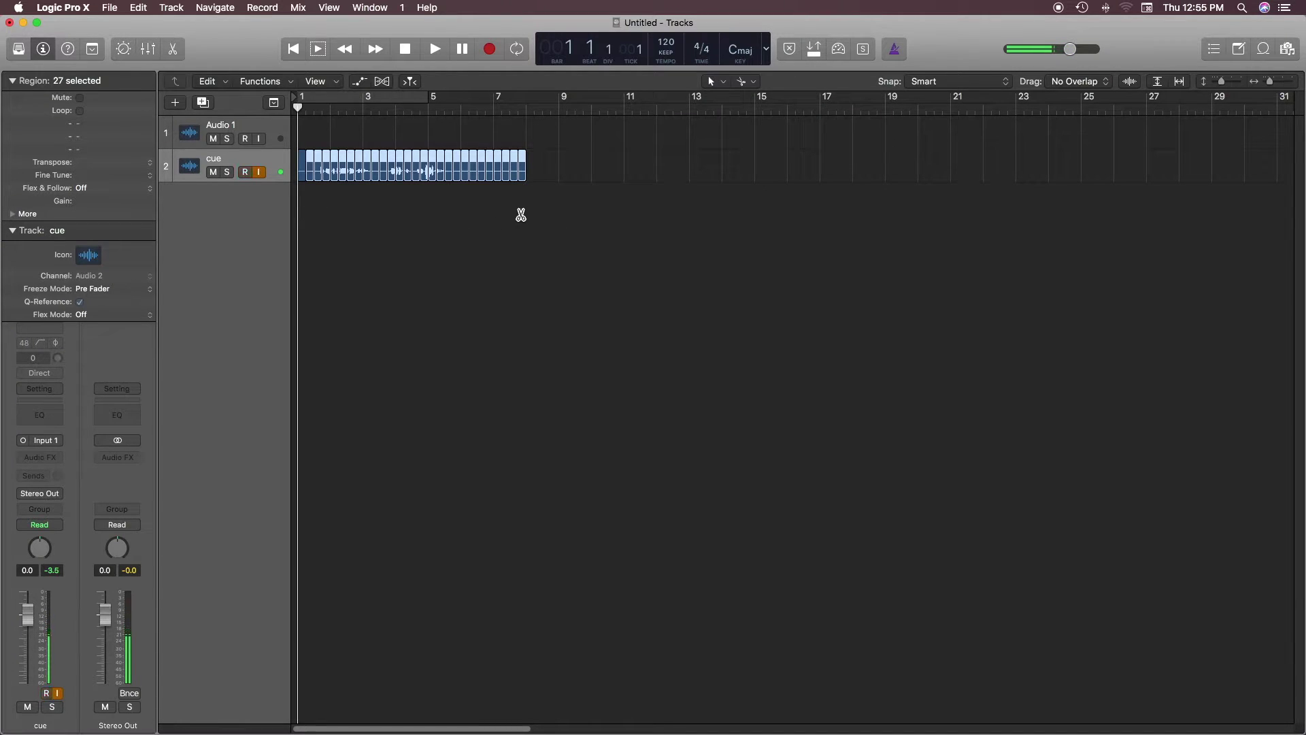
key(super+z)
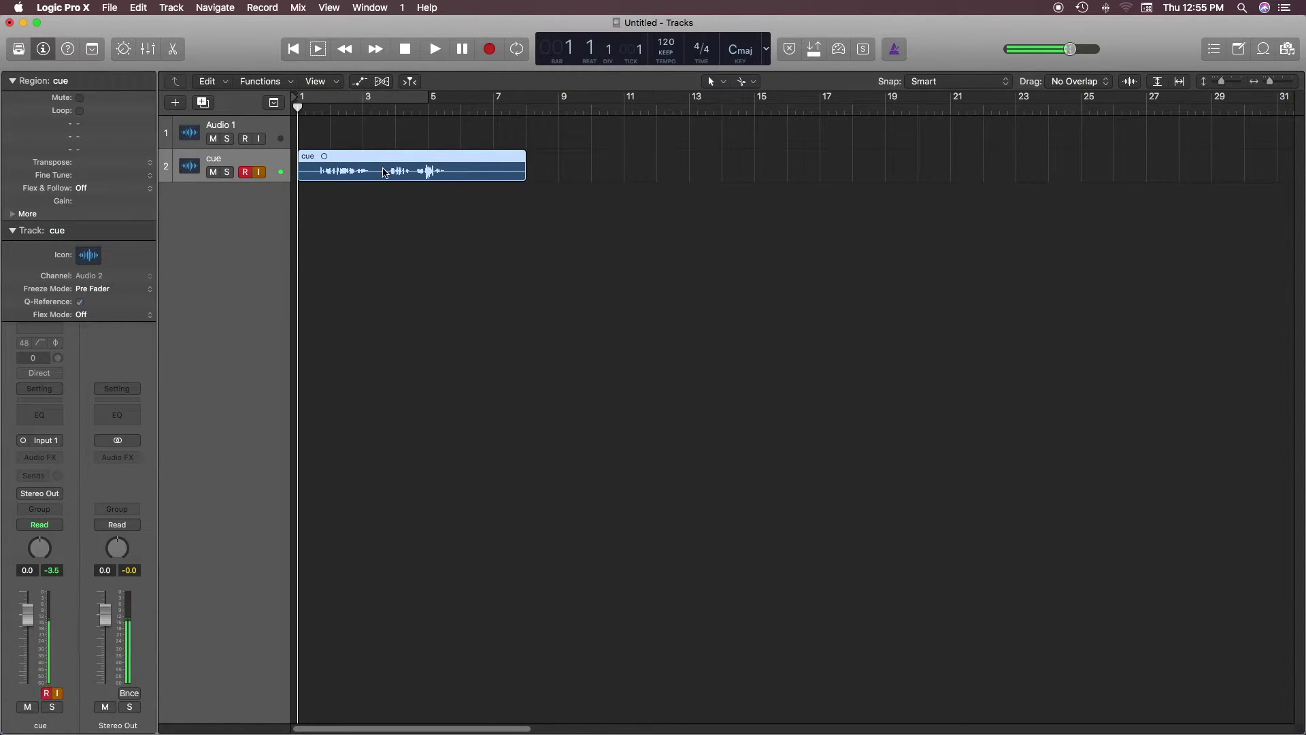
Step: Divide the cue region into one-bar pieces and spread the last ones along the track, moving the final piece to about bar 15
alt+click(331, 166)
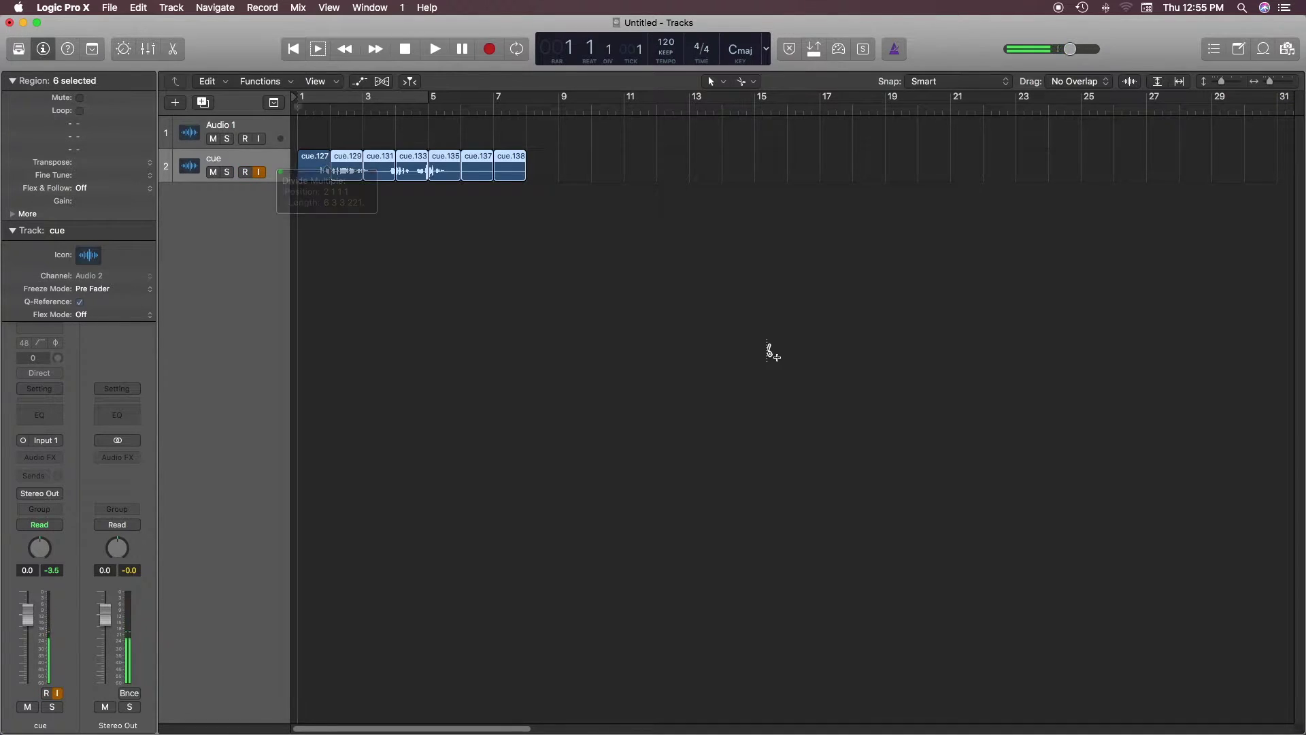
drag(510, 167, 780, 166)
mouse_move(445, 166)
mouse_down()
mouse_move(494, 169)
mouse_move(445, 167)
mouse_up()
drag(361, 164, 386, 164)
Step: Undo the piece moves and the one-bar division of the cue region
key(super+z)
key(super+z)
key(super+z)
key(super+z)
key(super+z)
key(super+z)
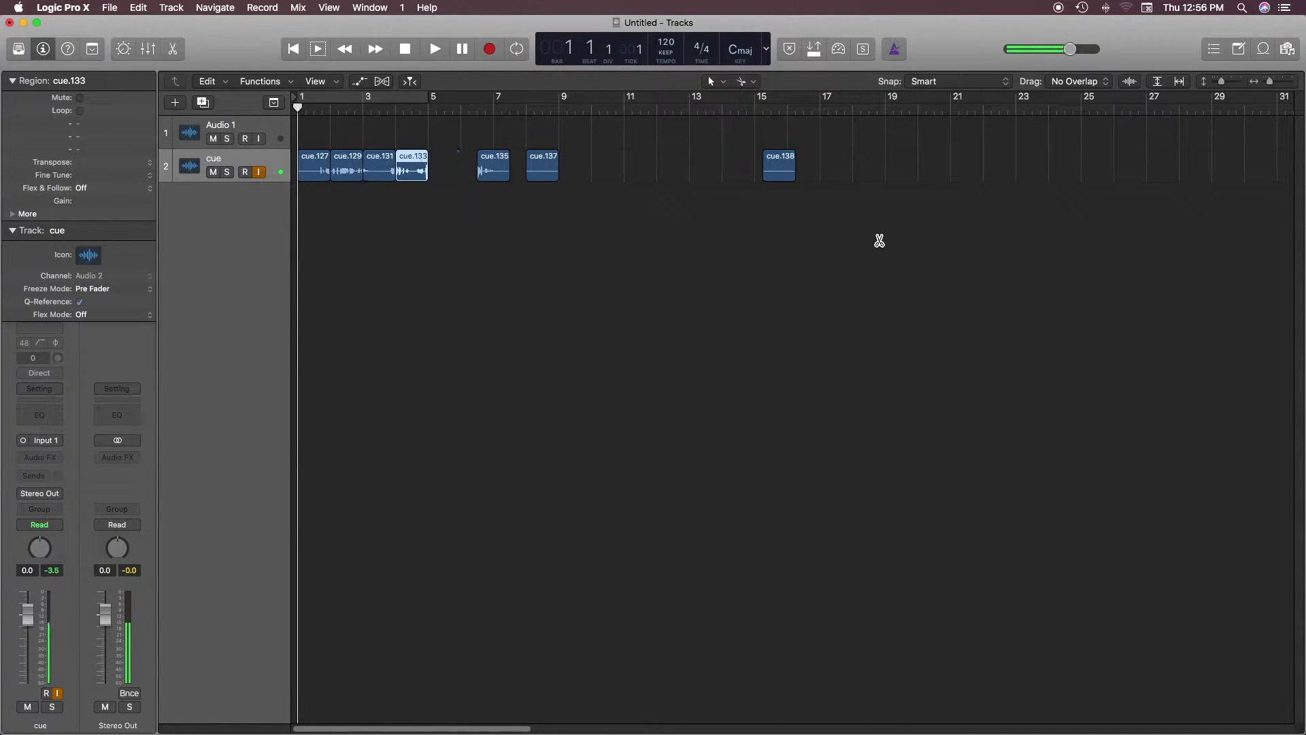
Step: Assign the Marquee Tool as the secondary tool and marquee-select bar 6 to bar 7 of the cue region
click(656, 265)
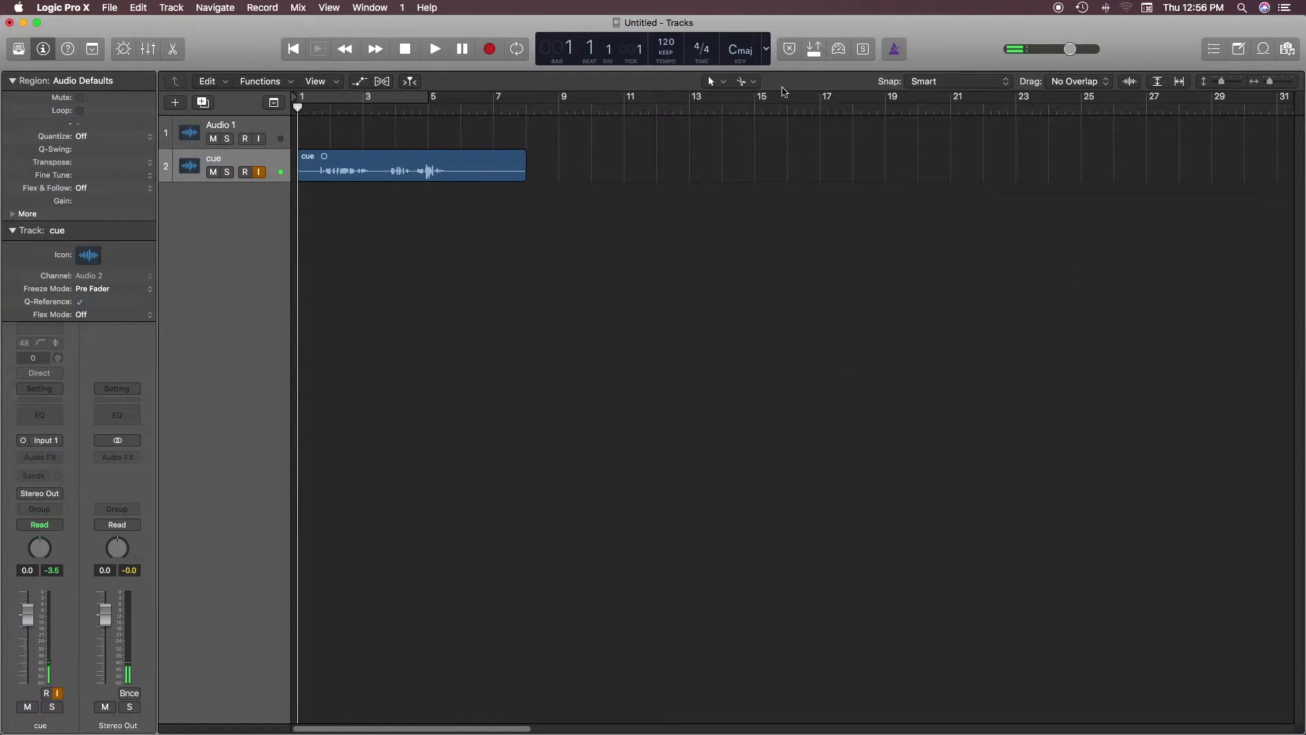
click(751, 83)
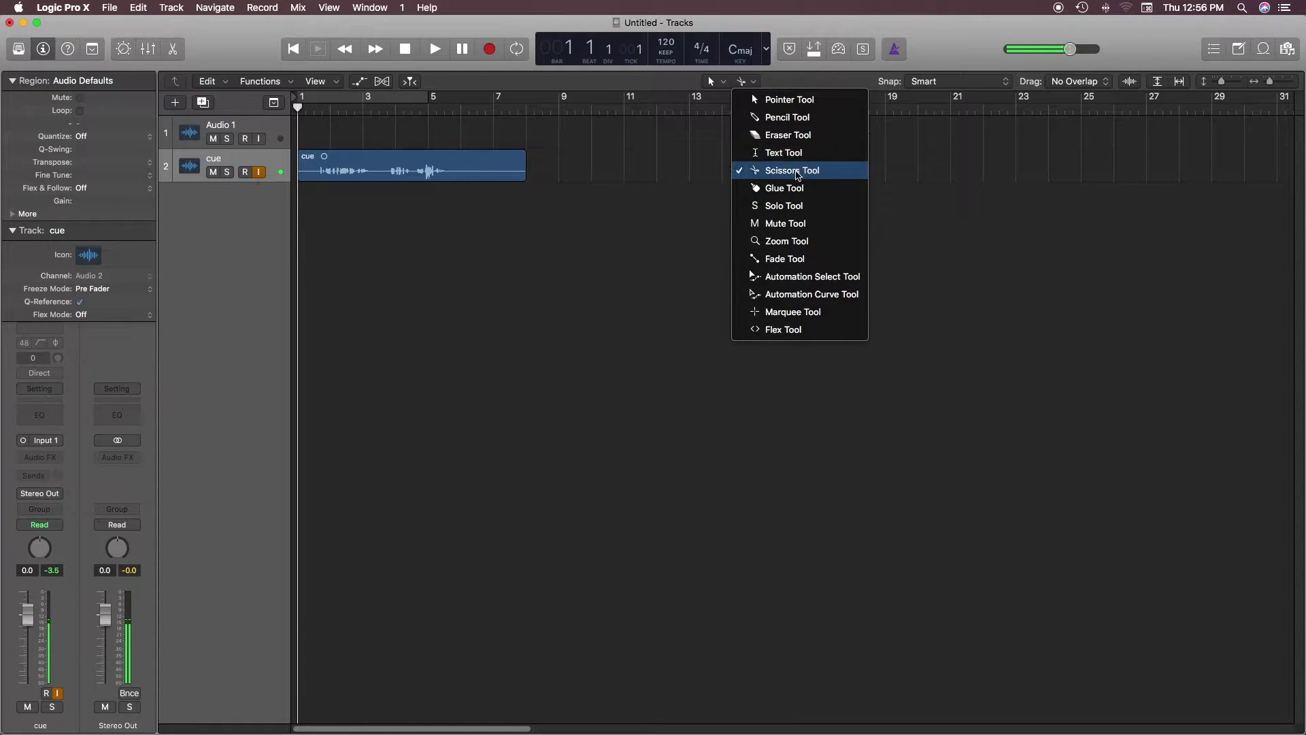
click(786, 314)
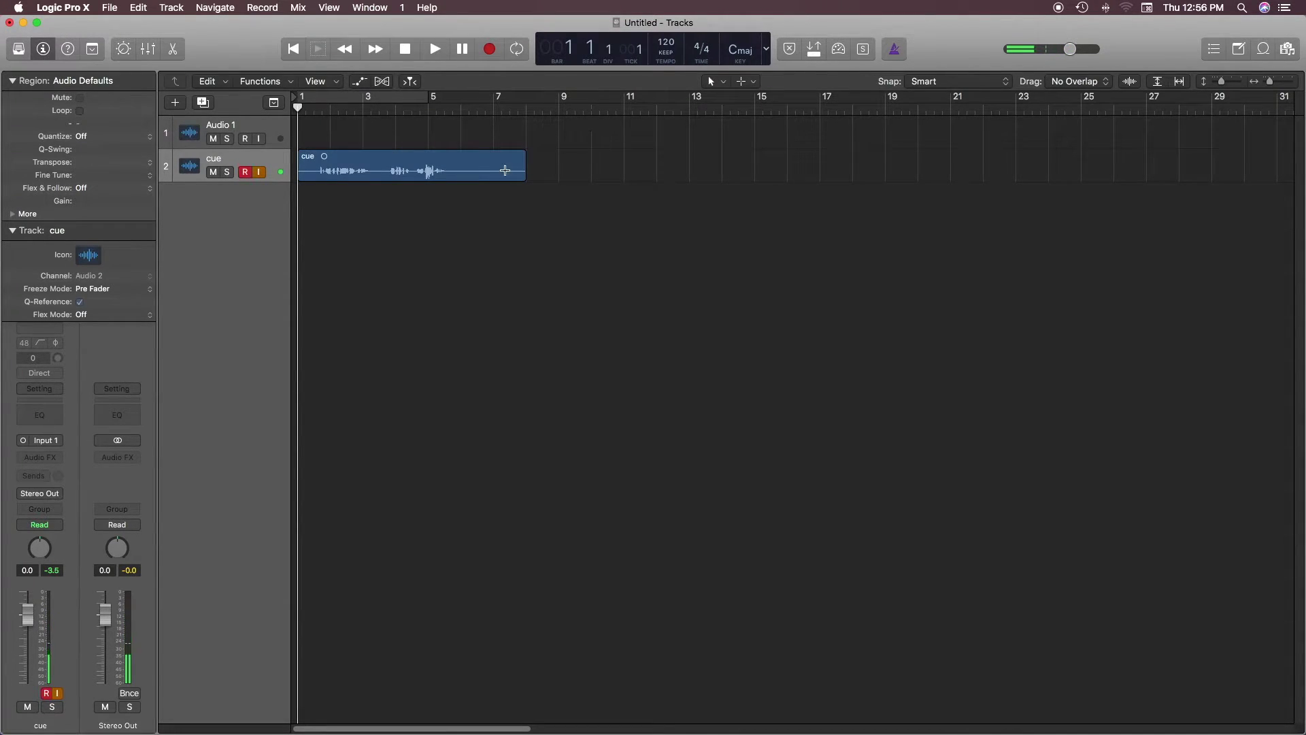
drag(456, 163, 495, 164)
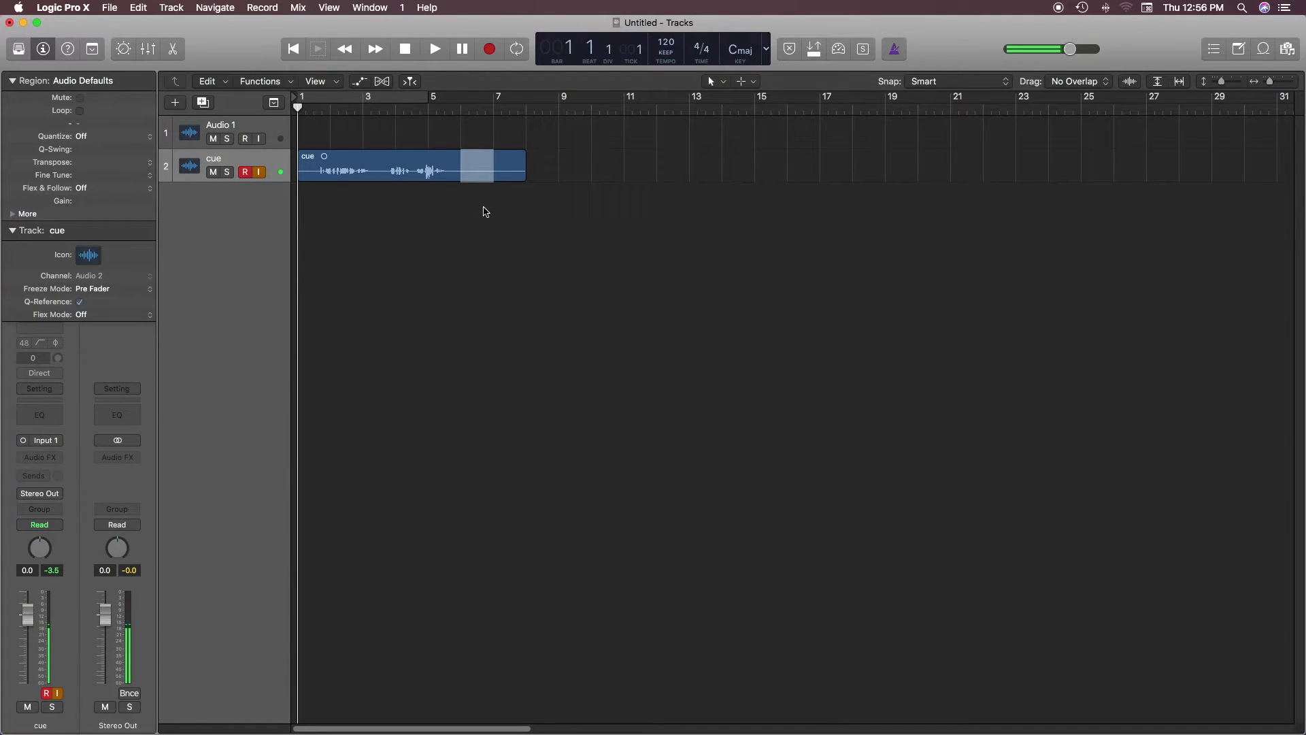
Step: Separate and delete the marquee-selected section of the cue region, and undo both the deletion and the division
click(480, 173)
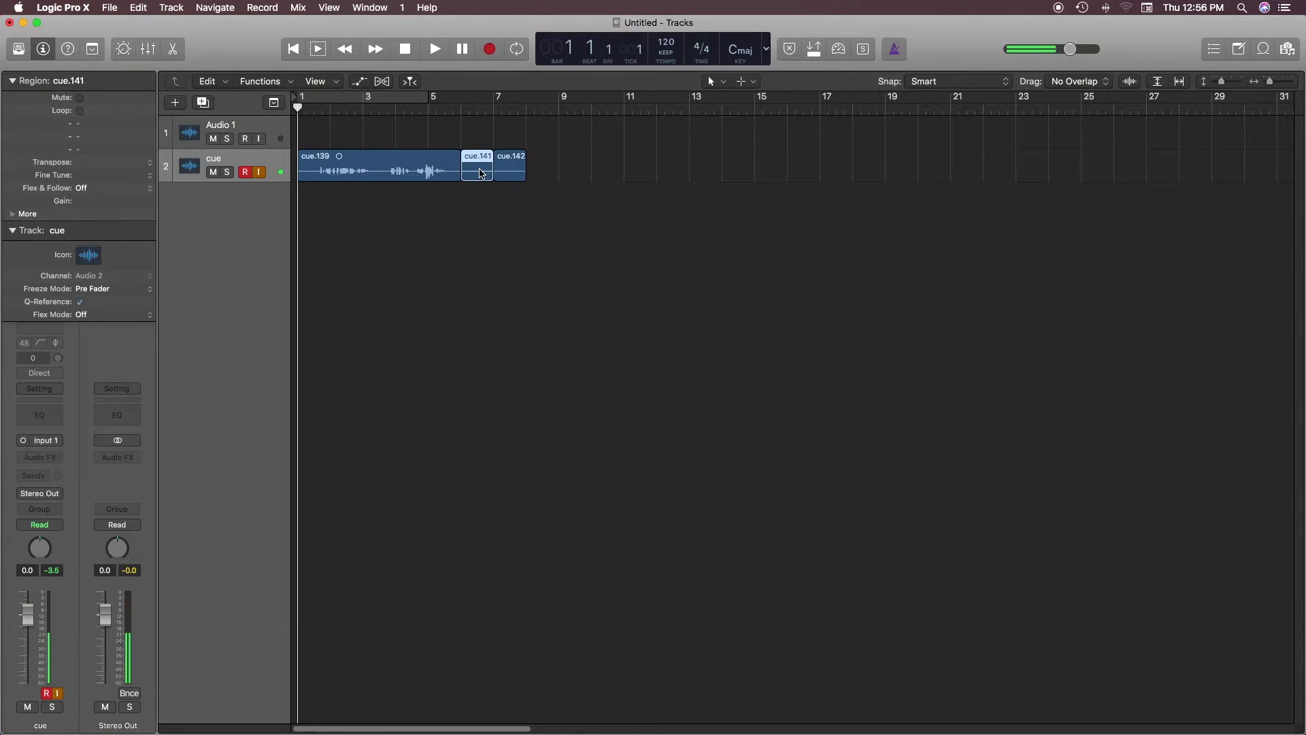
key(Delete)
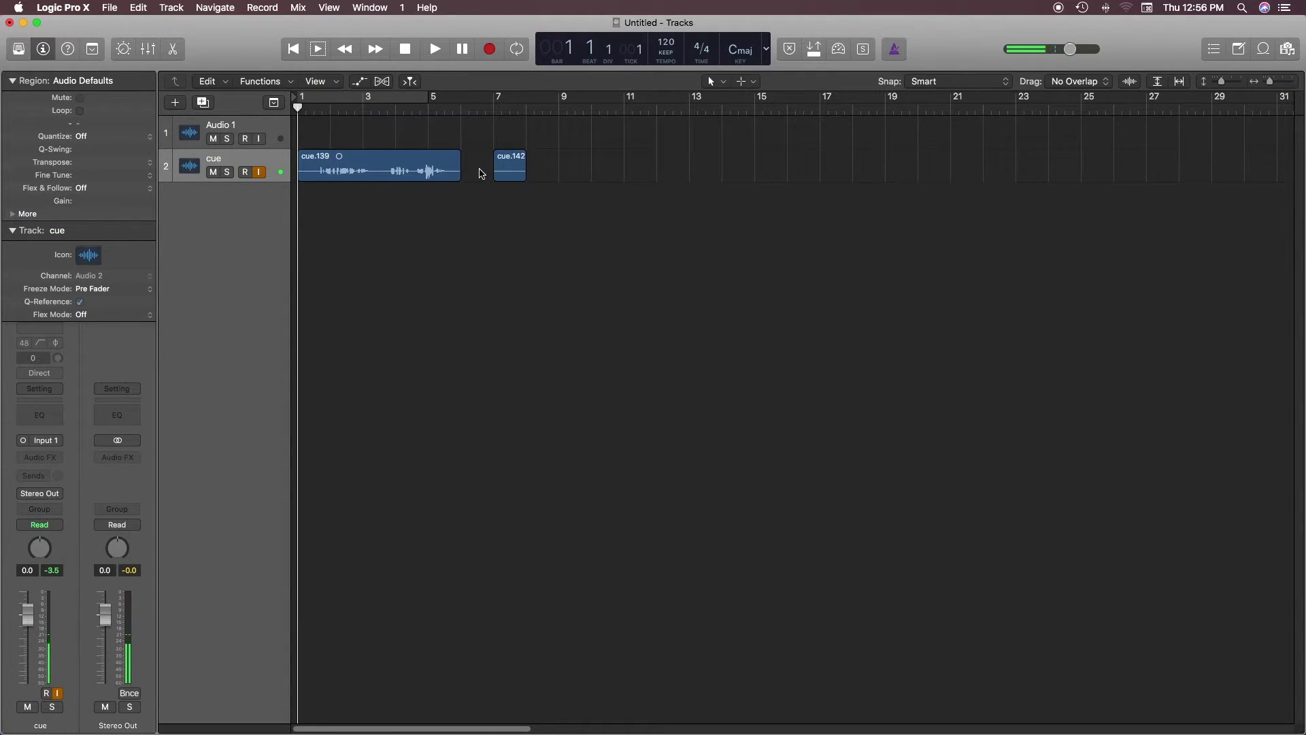
key(super+z)
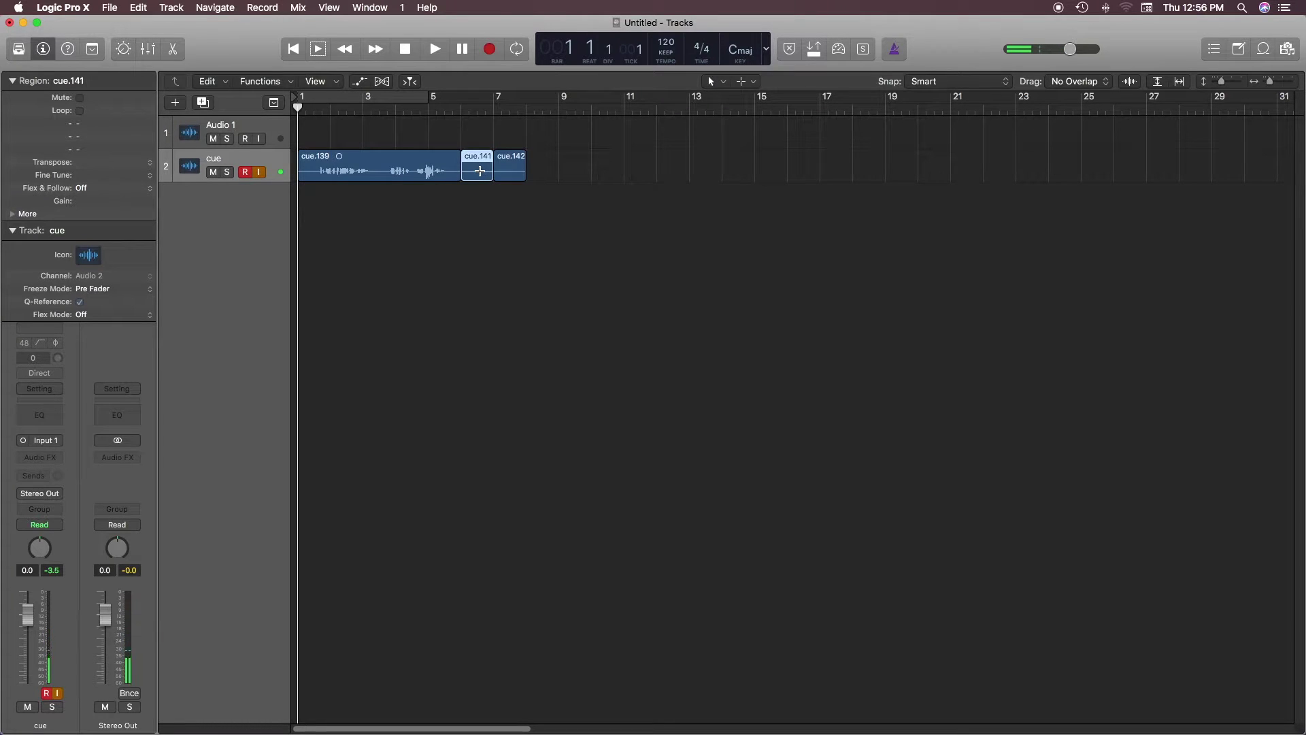
key(super+z)
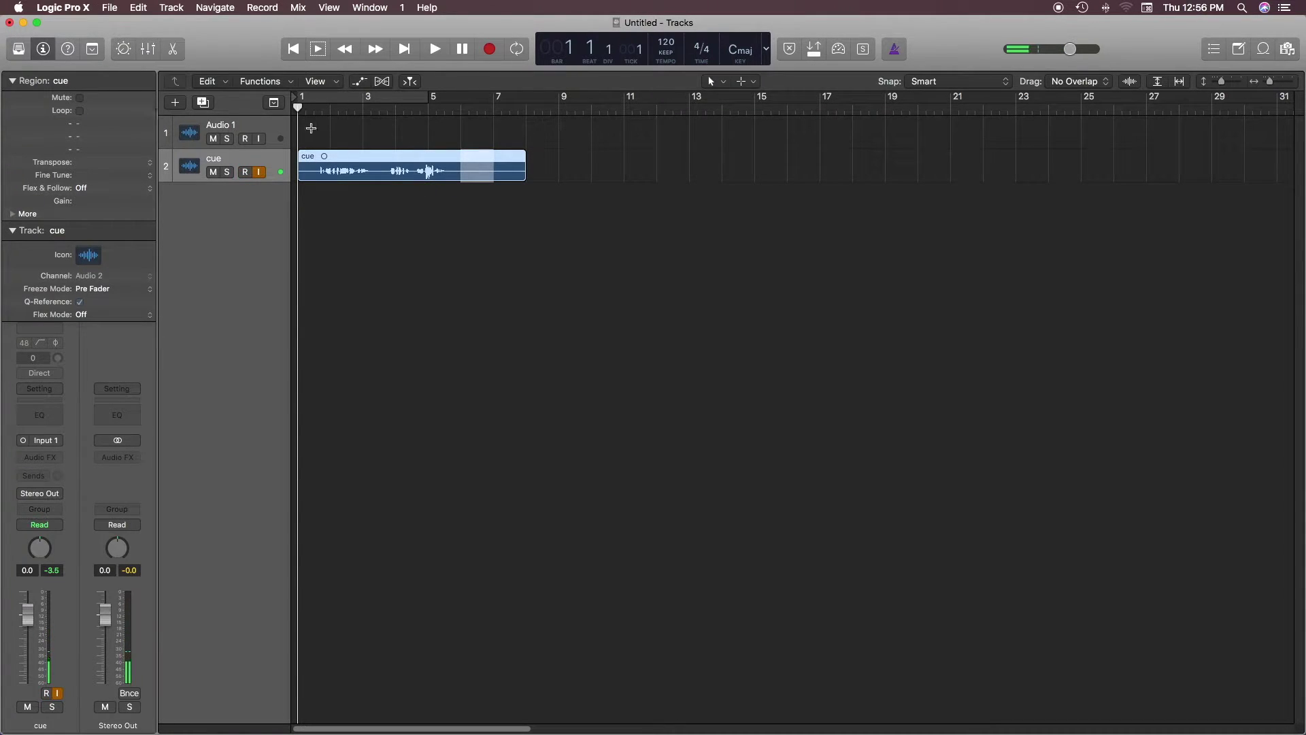
Step: Marquee-select bars 3 to 5 of the cue region and review the tools assigned as primary and secondary
click(731, 329)
drag(363, 157, 429, 162)
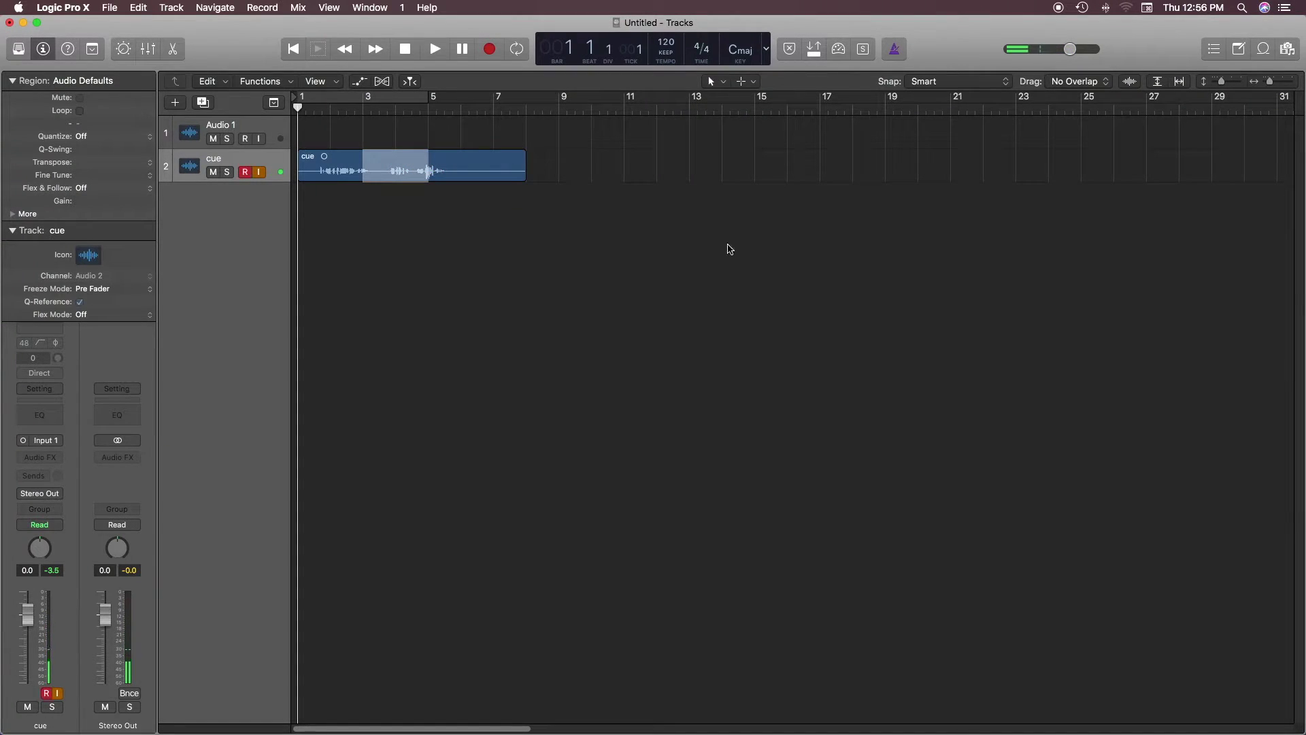
click(752, 83)
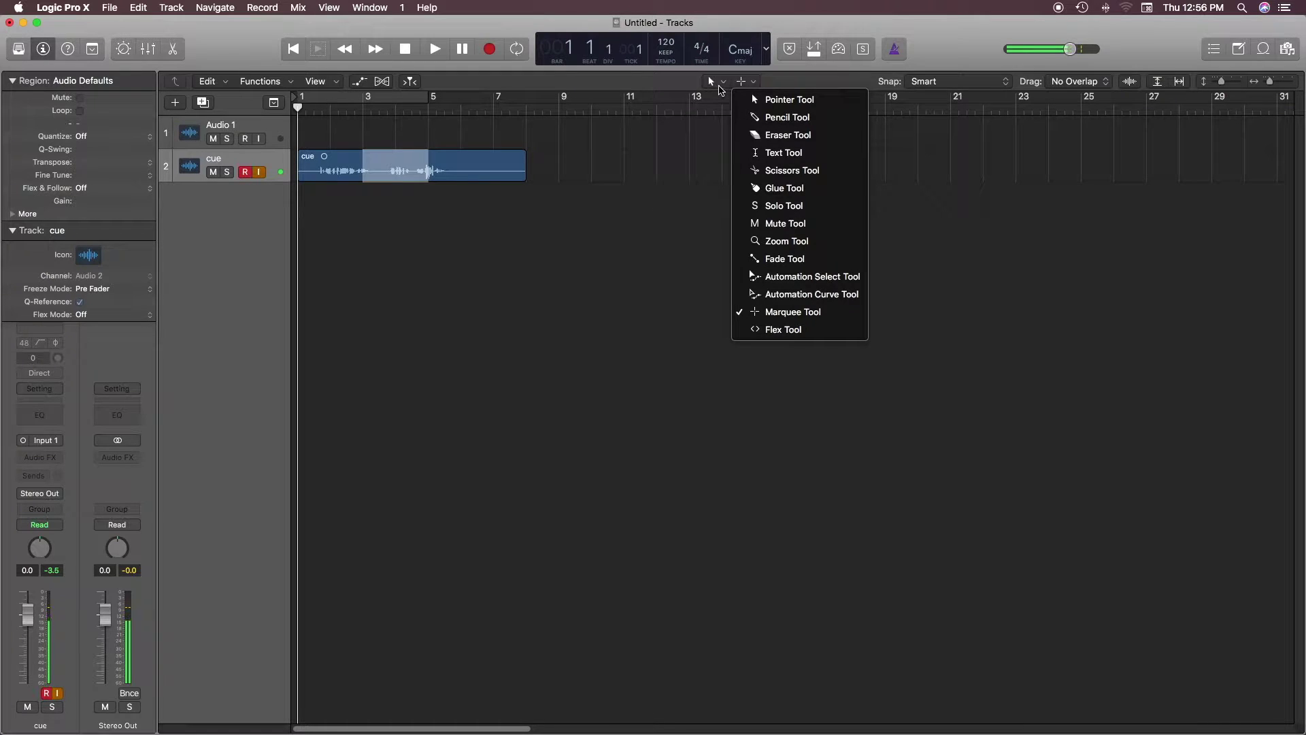
click(724, 82)
click(724, 82)
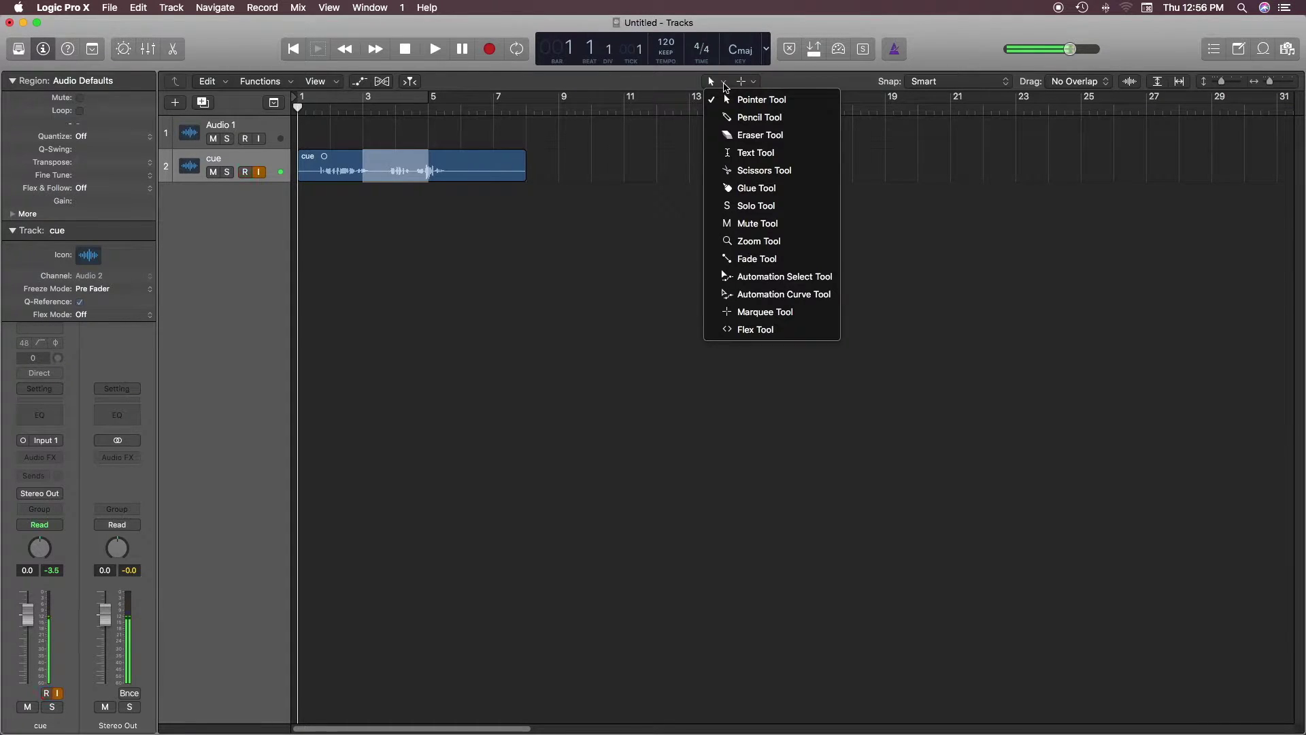
click(759, 84)
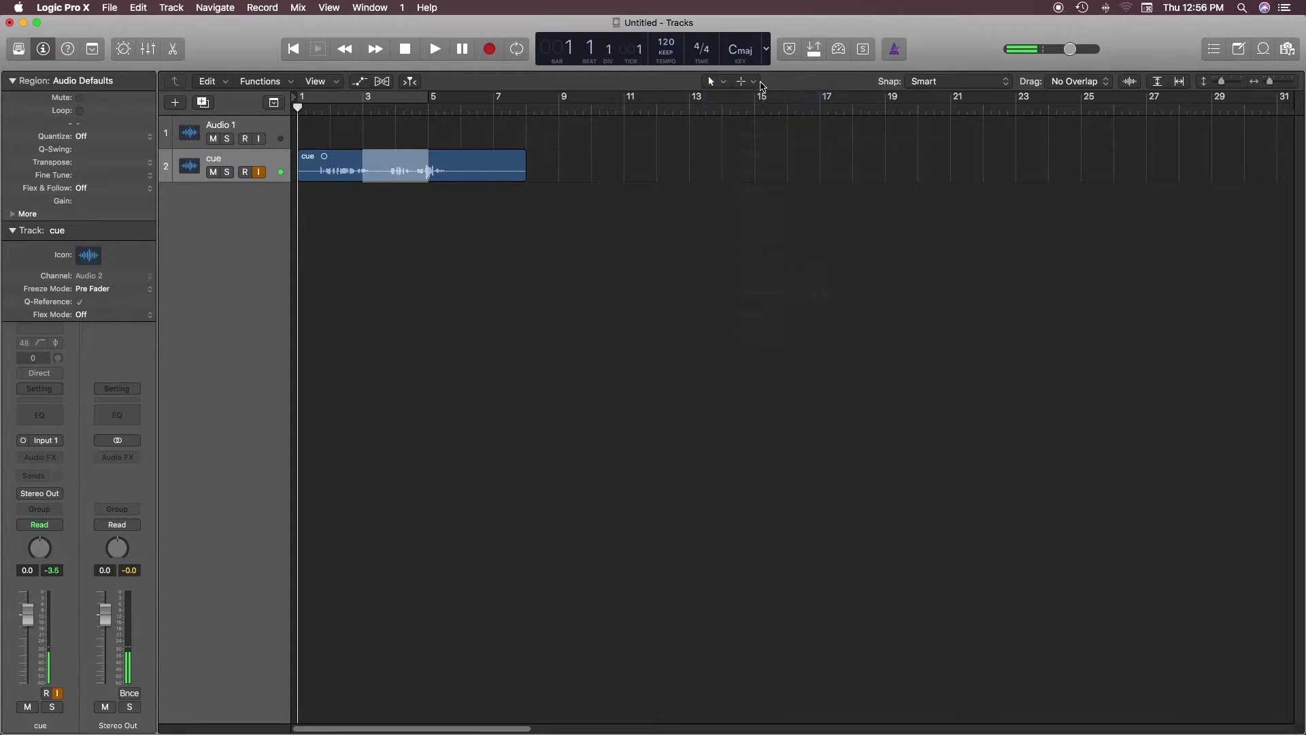
click(753, 83)
click(814, 311)
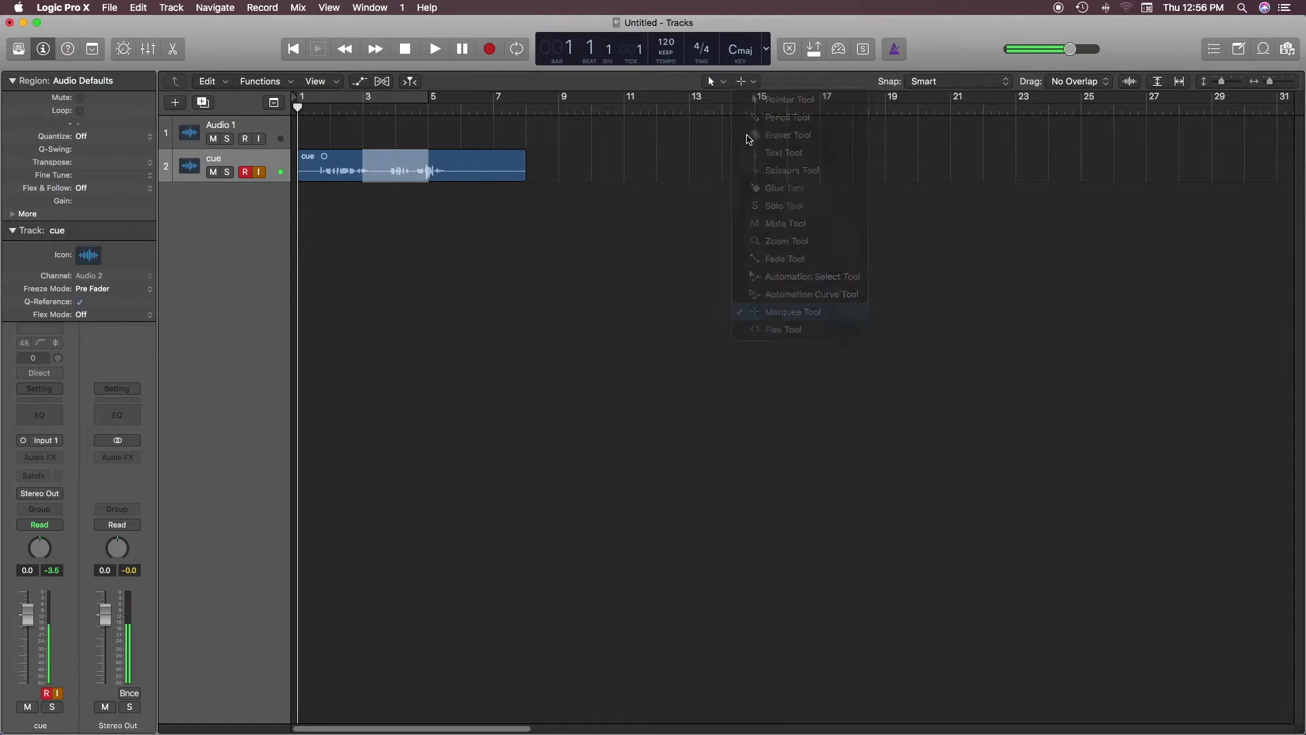
click(755, 83)
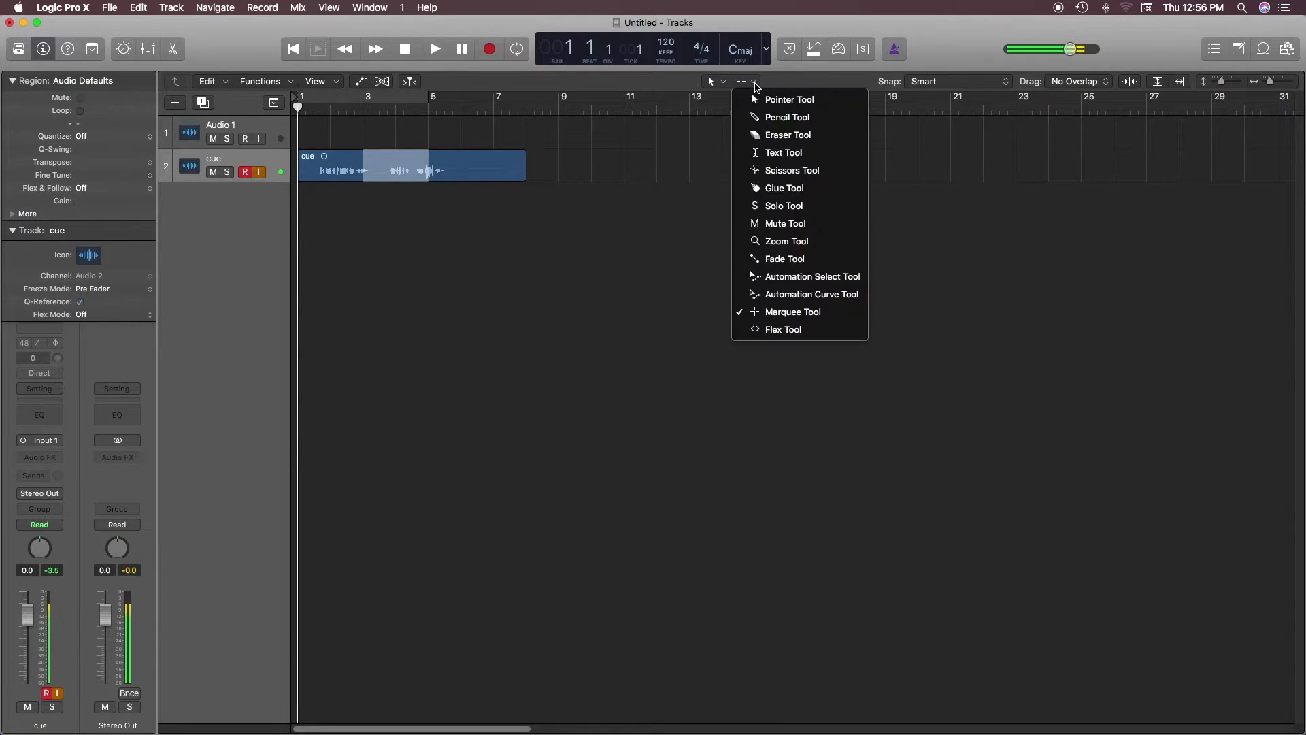
click(982, 311)
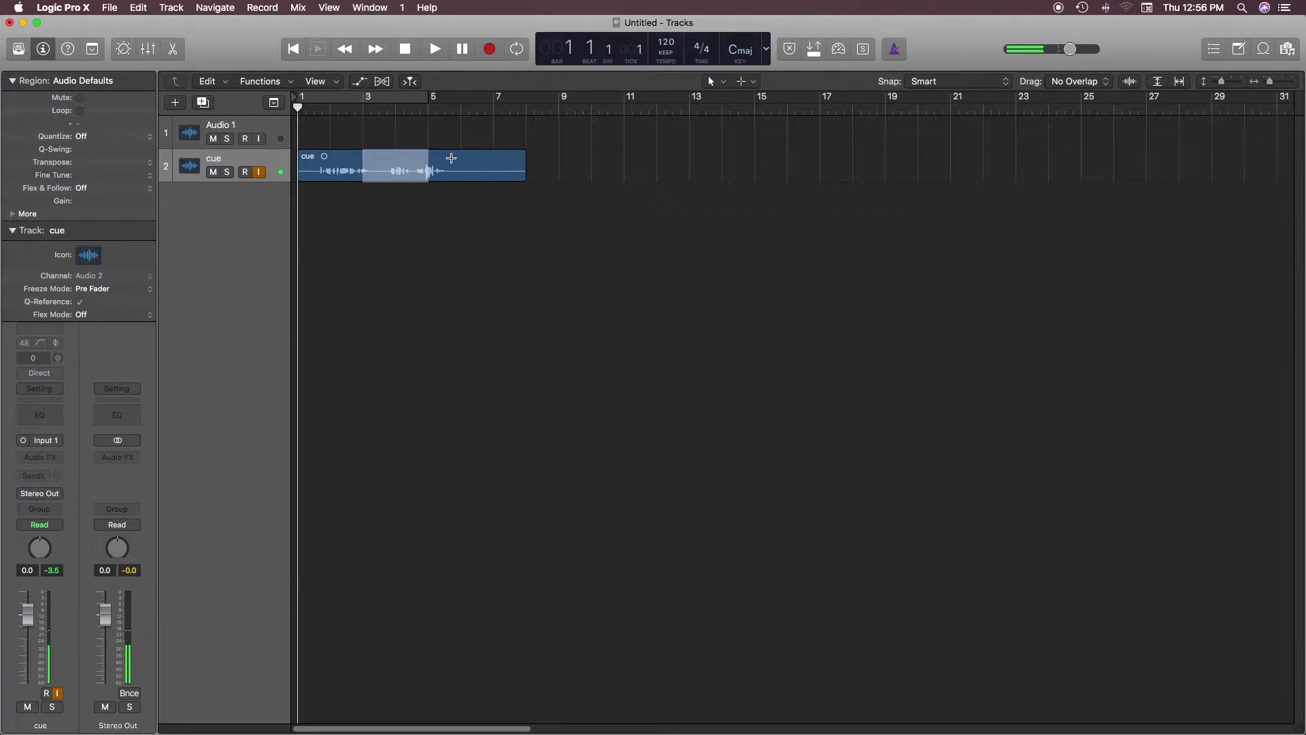
Step: Try the Marquee Tool as the primary tool on bar 6 to 7 of the cue region, and restore the Pointer Tool
click(716, 83)
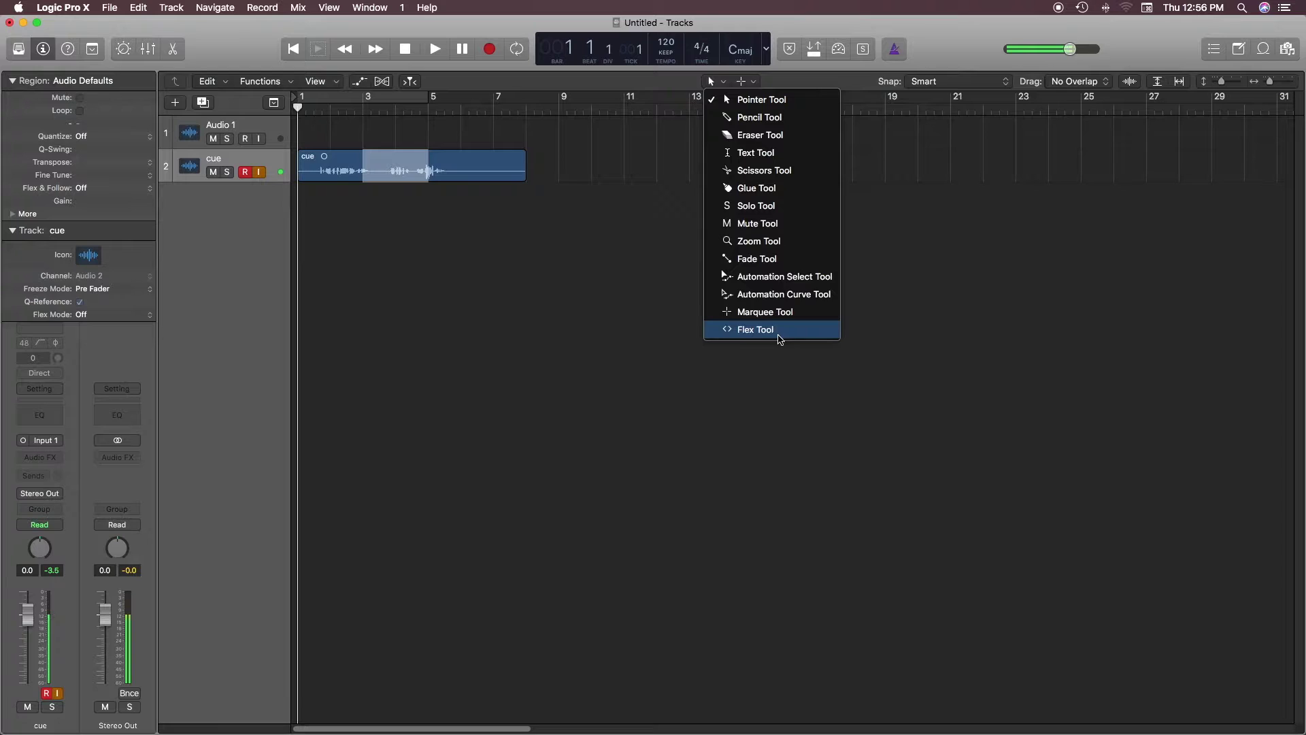
click(756, 312)
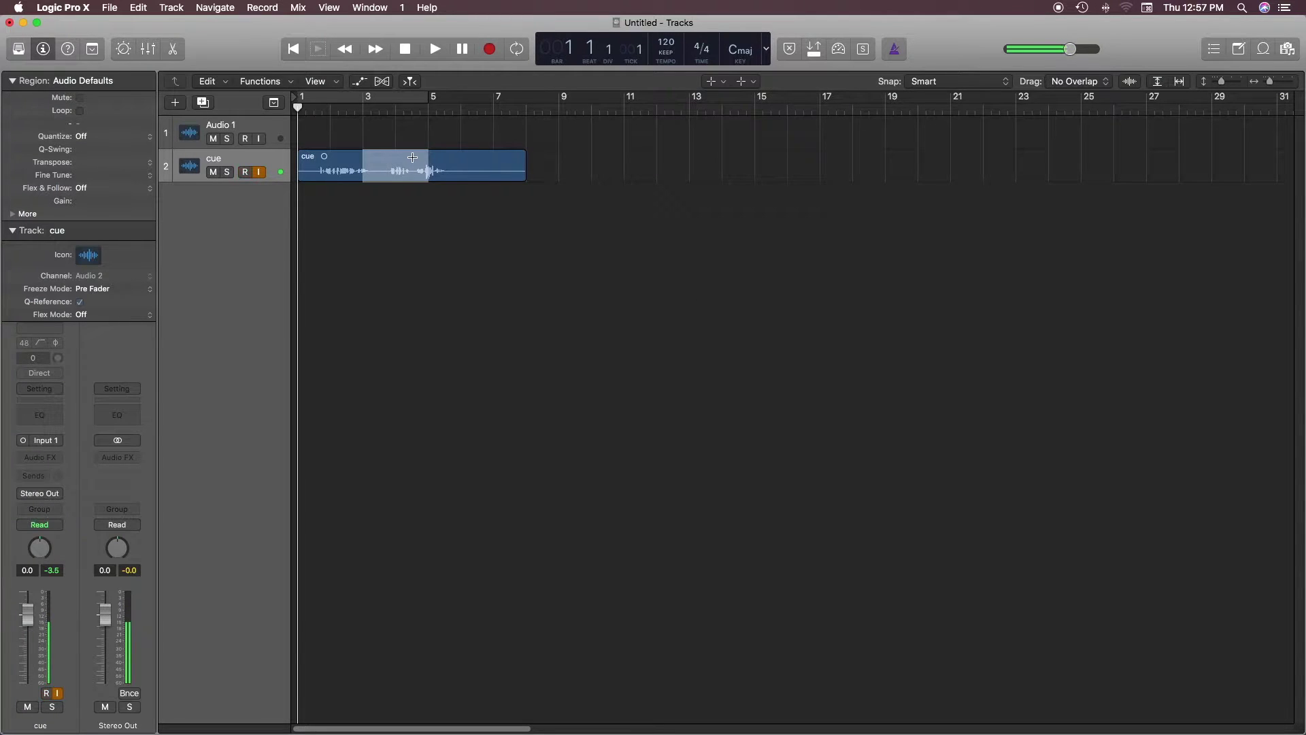
drag(462, 161, 494, 160)
click(482, 166)
click(478, 163)
click(478, 161)
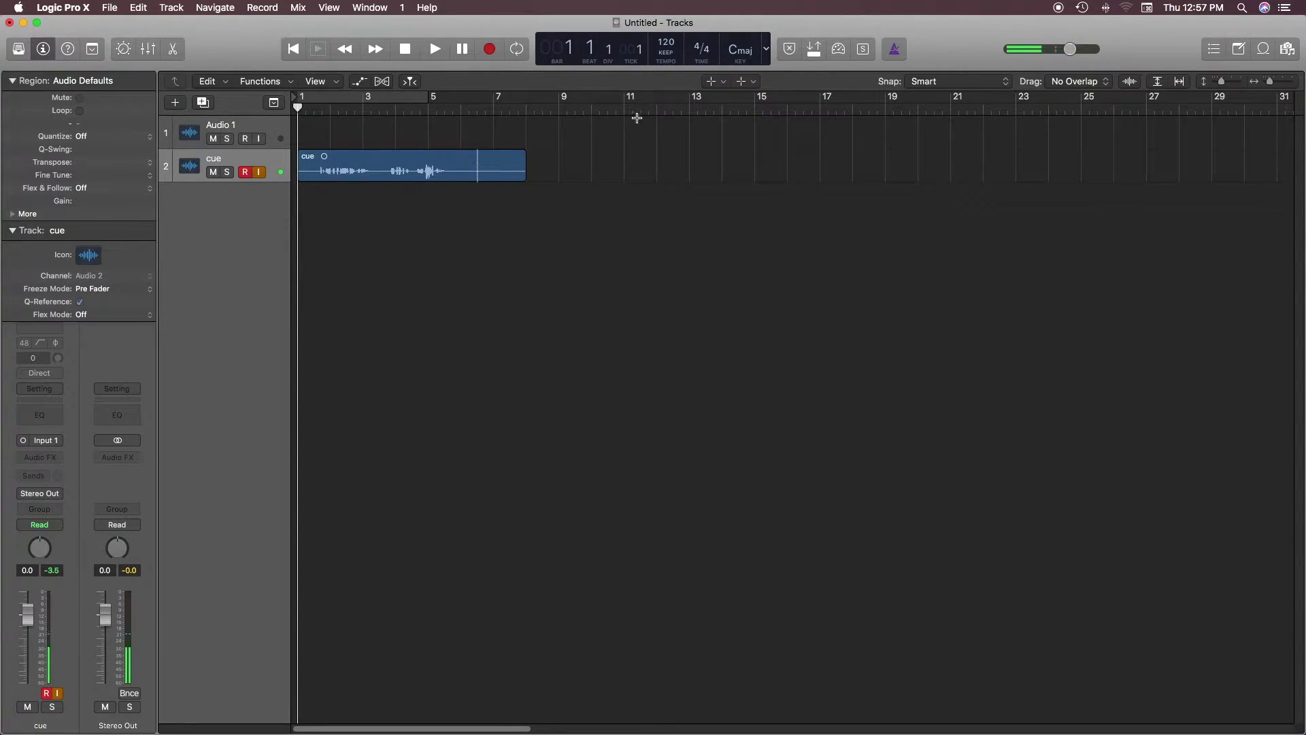
click(724, 83)
click(731, 96)
Step: Marquee-select bar 6 to 7 of the cue region, cut it out and delete it, and undo the removal
drag(460, 157, 493, 170)
click(472, 168)
key(Delete)
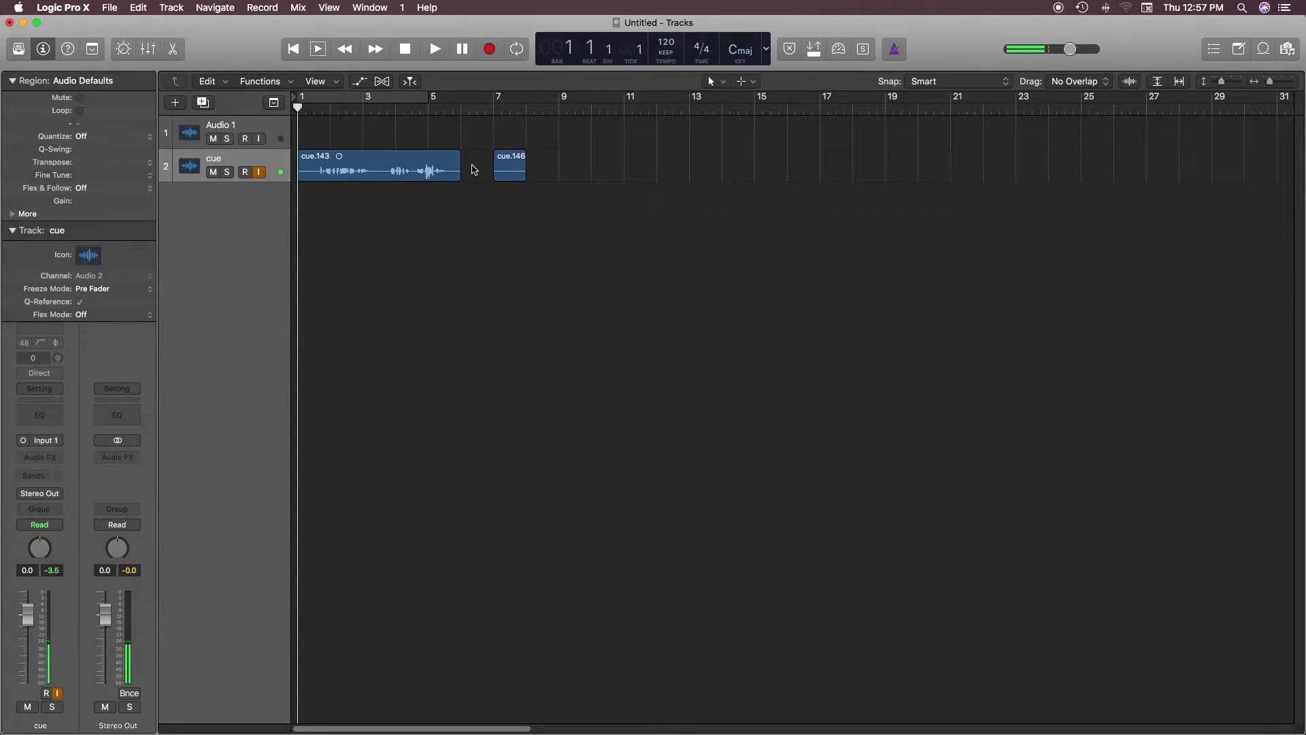
key(cmd+z)
key(cmd+z)
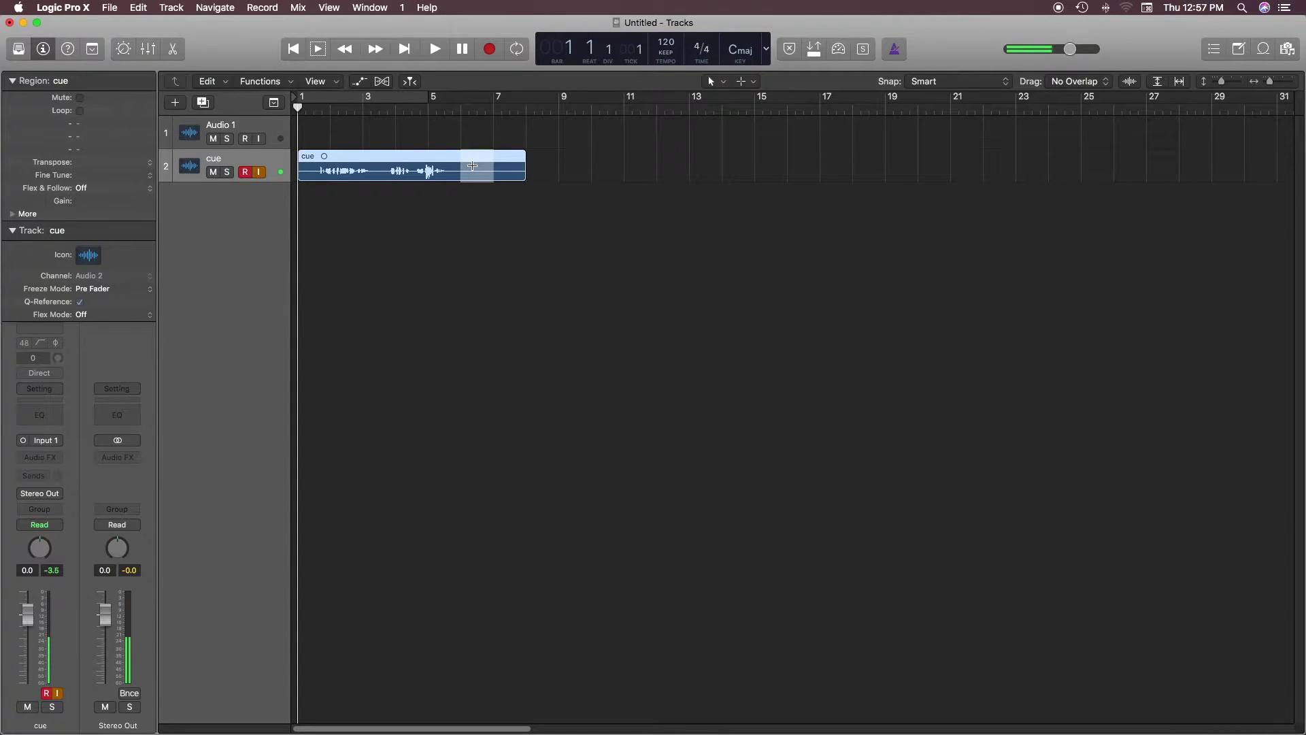
click(594, 274)
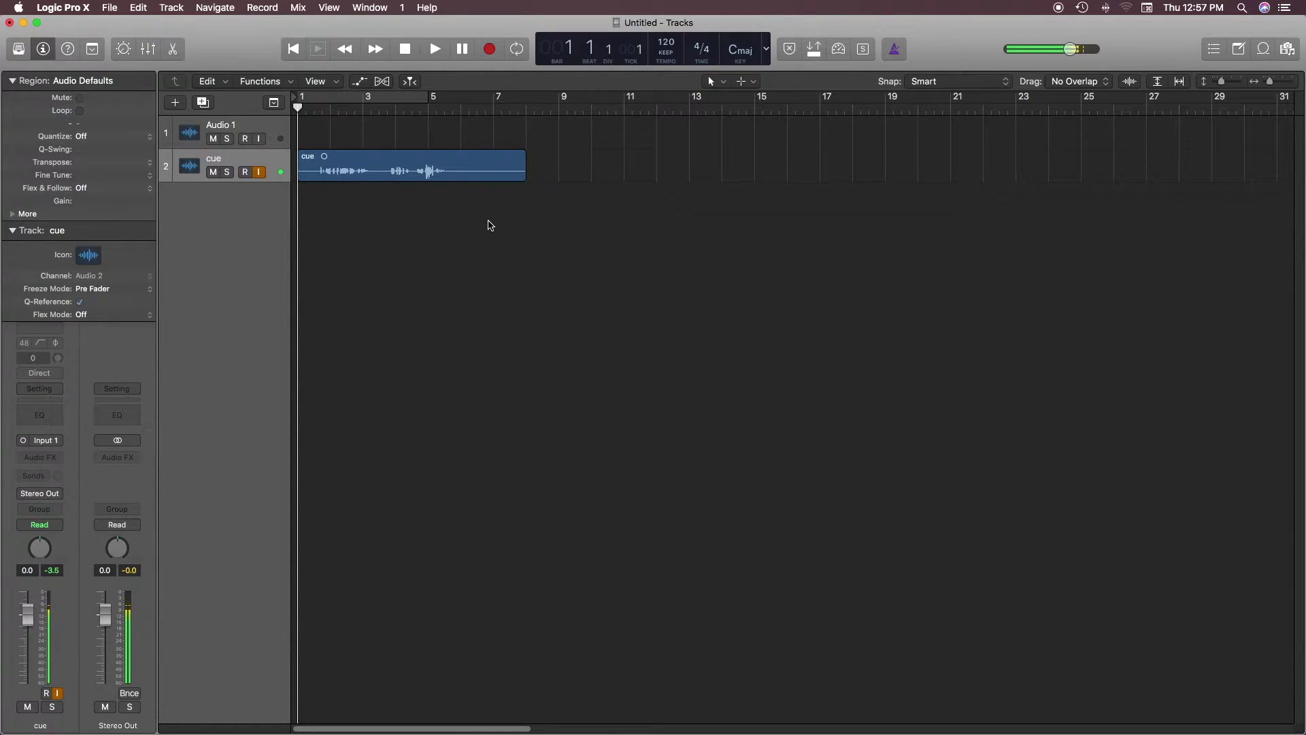
Step: Split the cue region at bar 6 with the Marquee Tool, and undo the split
click(461, 157)
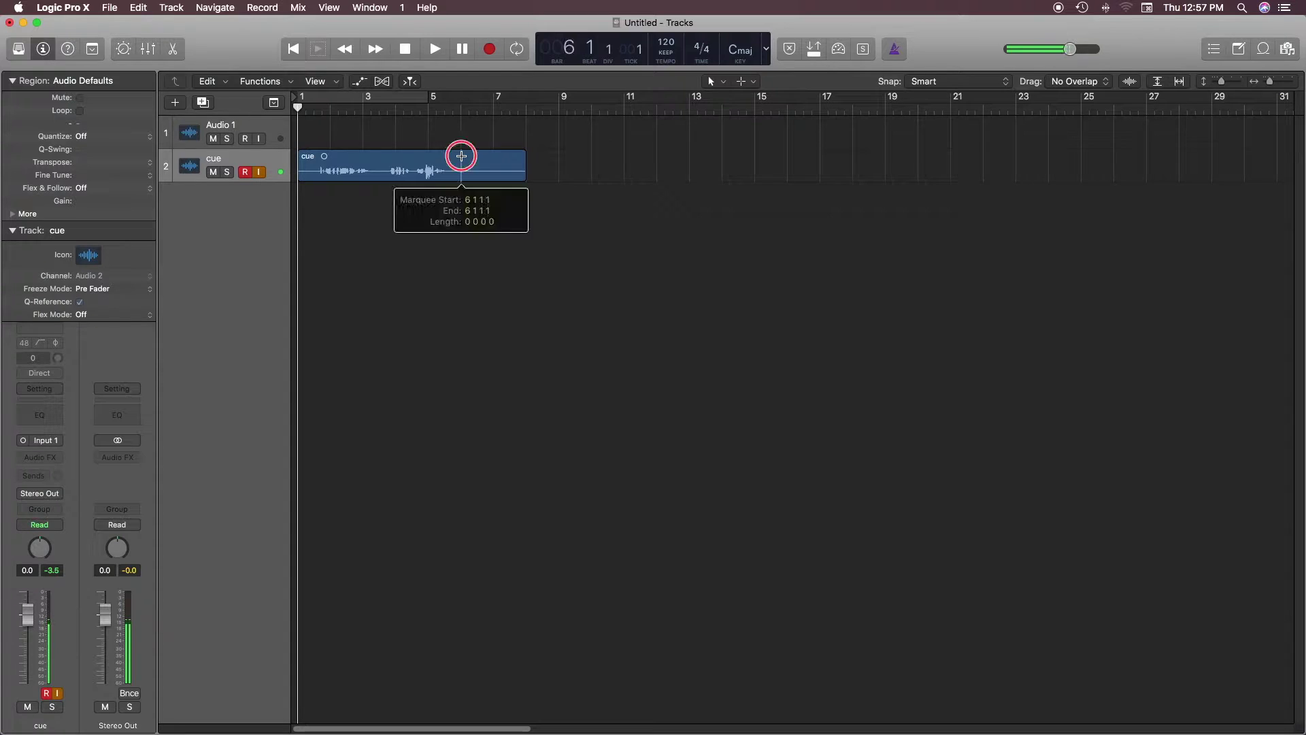
click(461, 157)
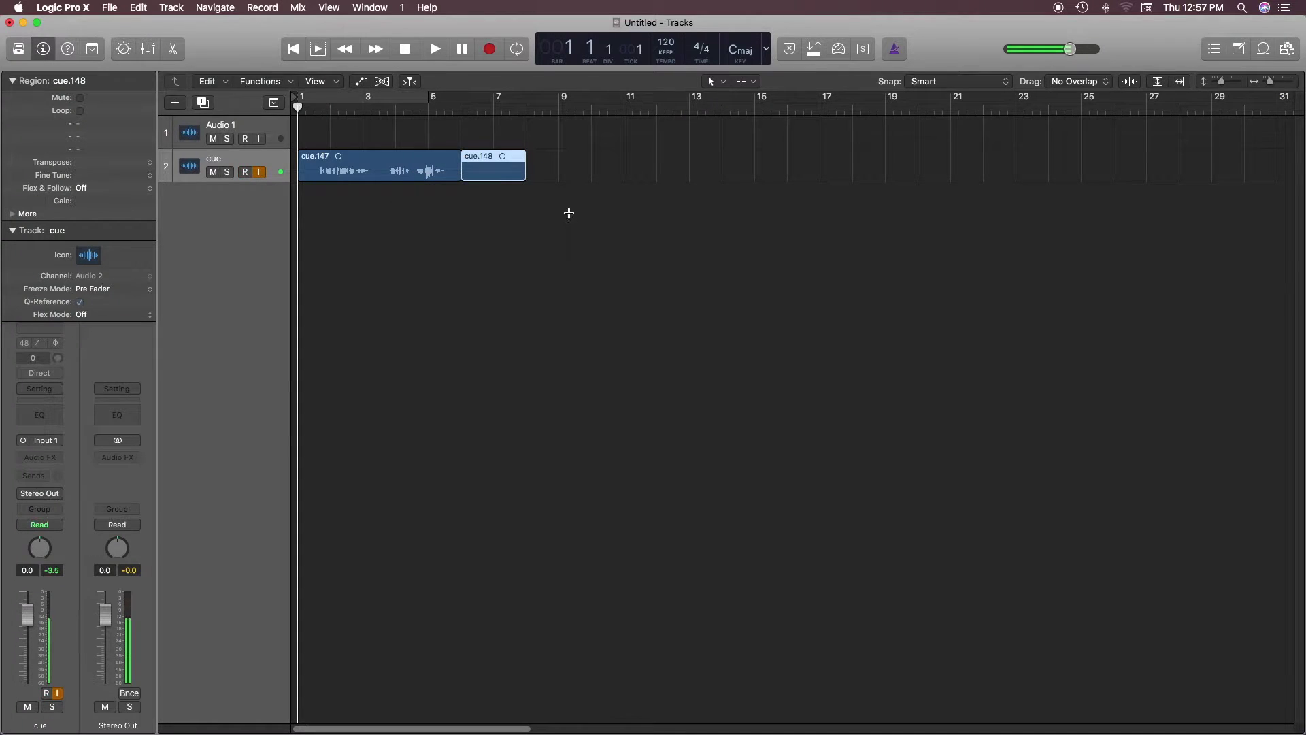
key(super+z)
Step: Split the cue region at bars 3, 4, 5, 6 and 2 using the Marquee Tool
click(361, 157)
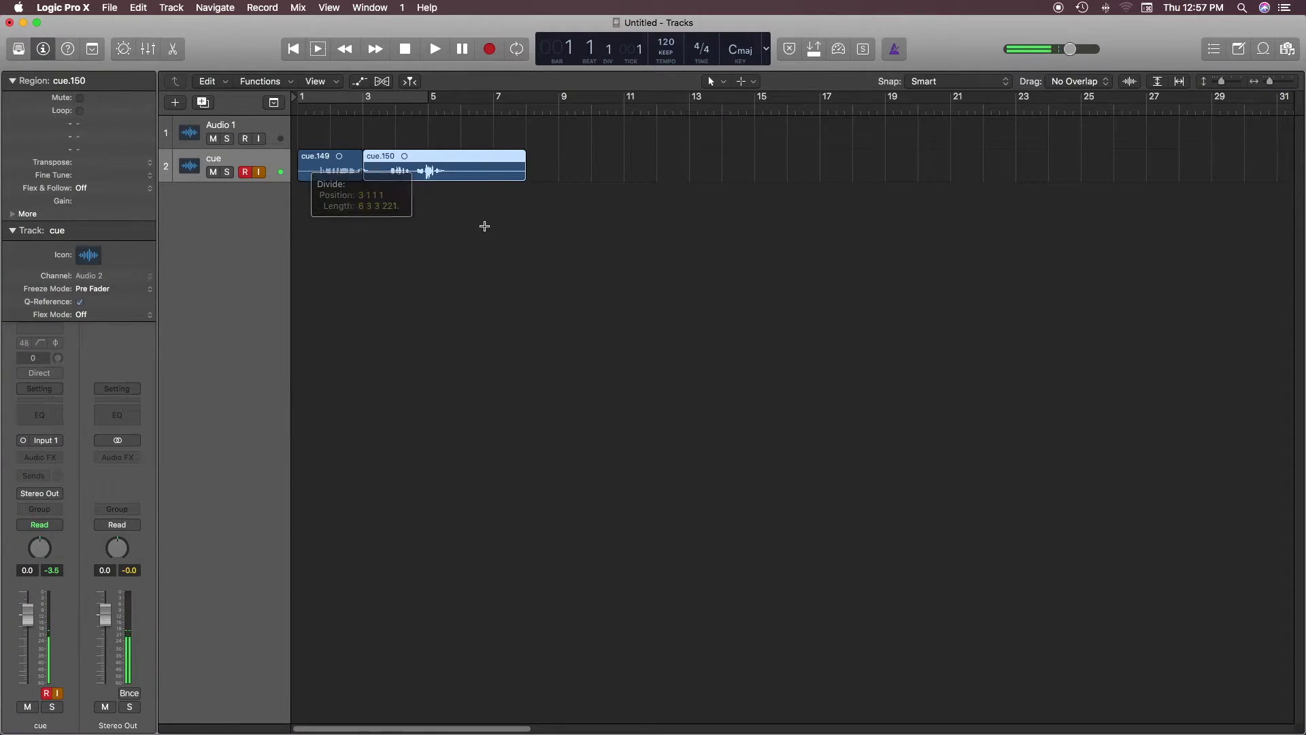
click(395, 158)
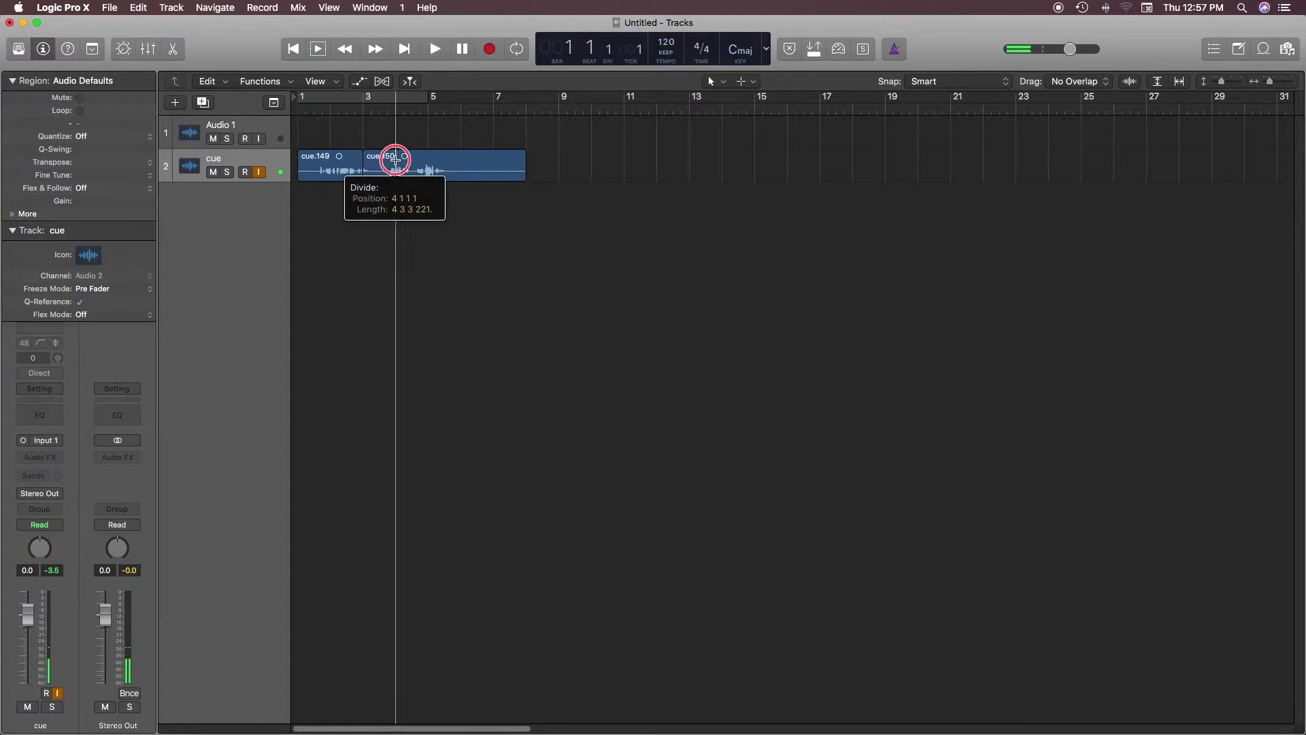
click(429, 157)
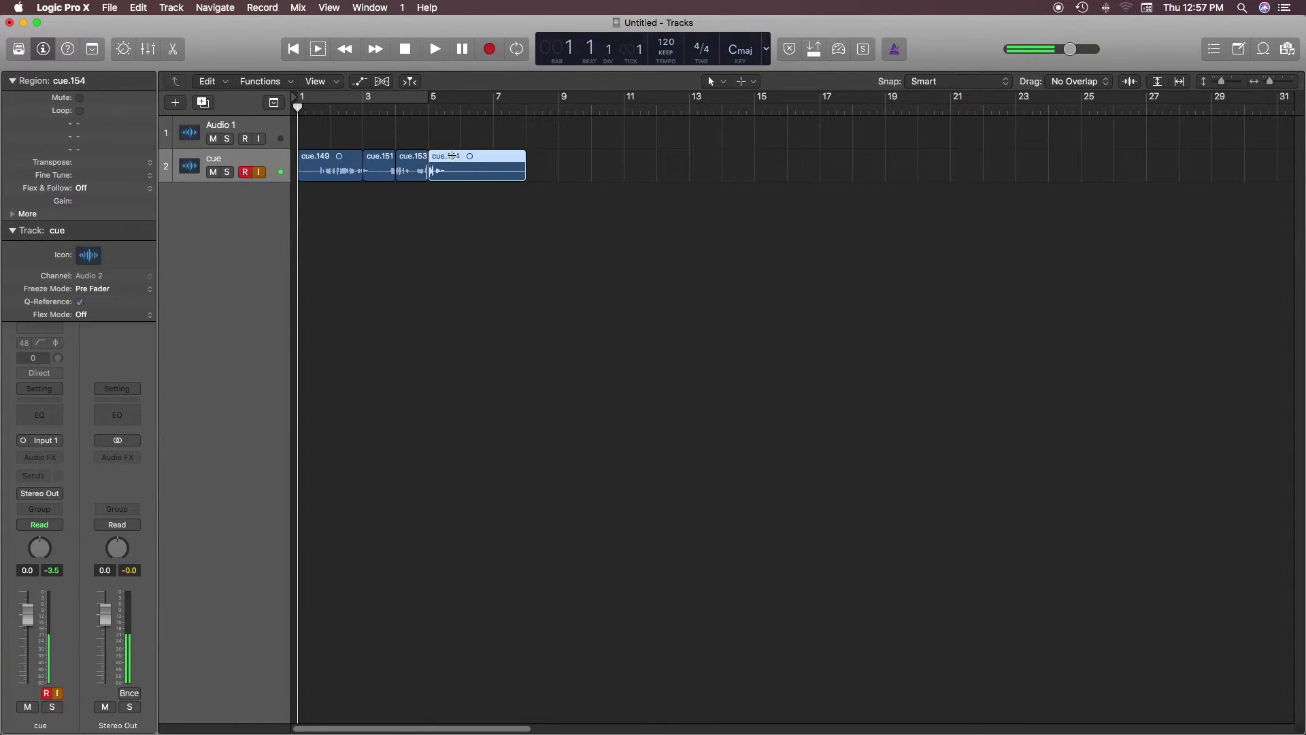
click(457, 156)
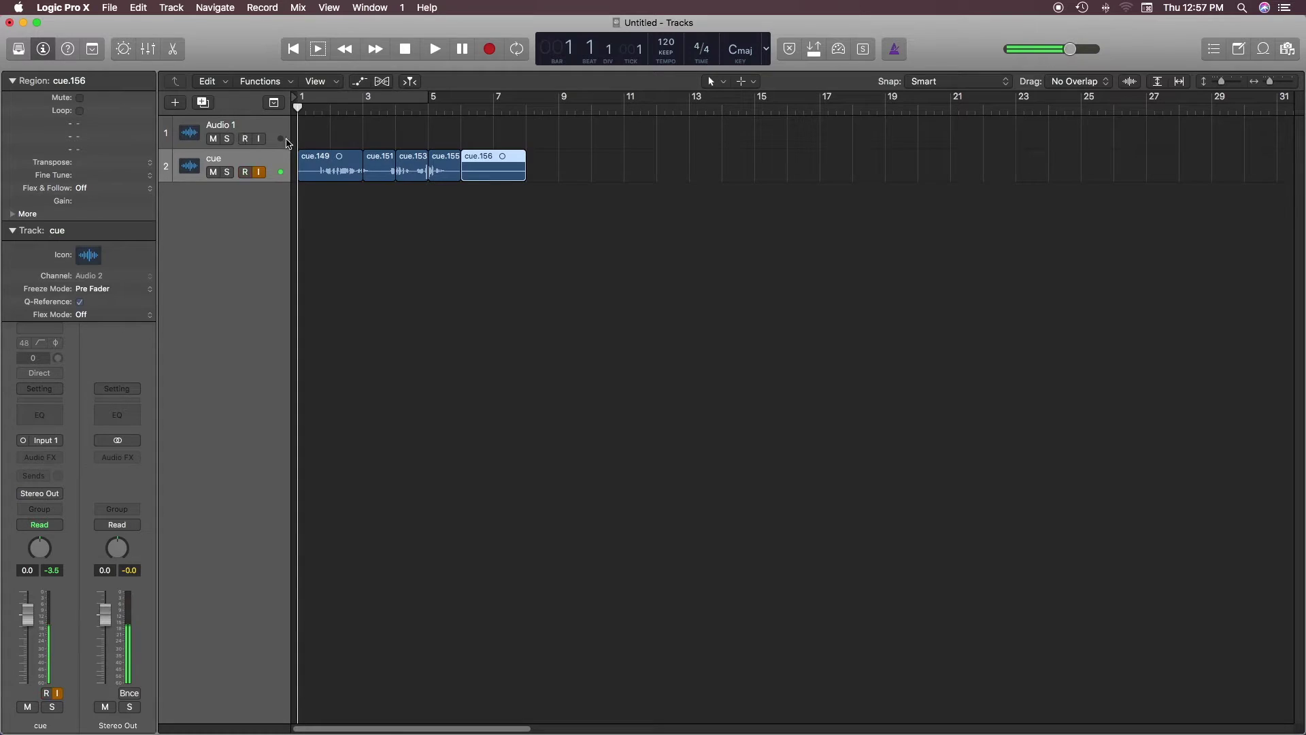
click(330, 157)
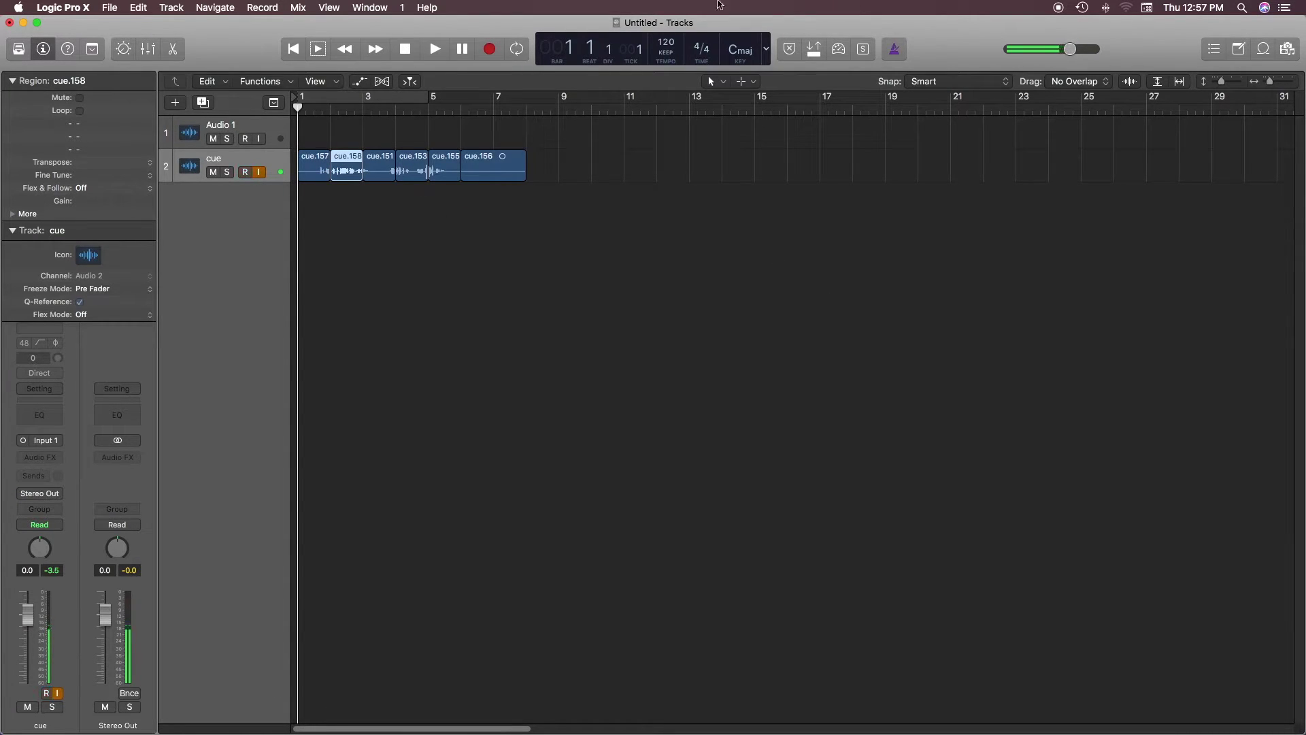
Step: Check that the Marquee Tool is assigned as the secondary tool
click(754, 82)
click(826, 319)
click(748, 83)
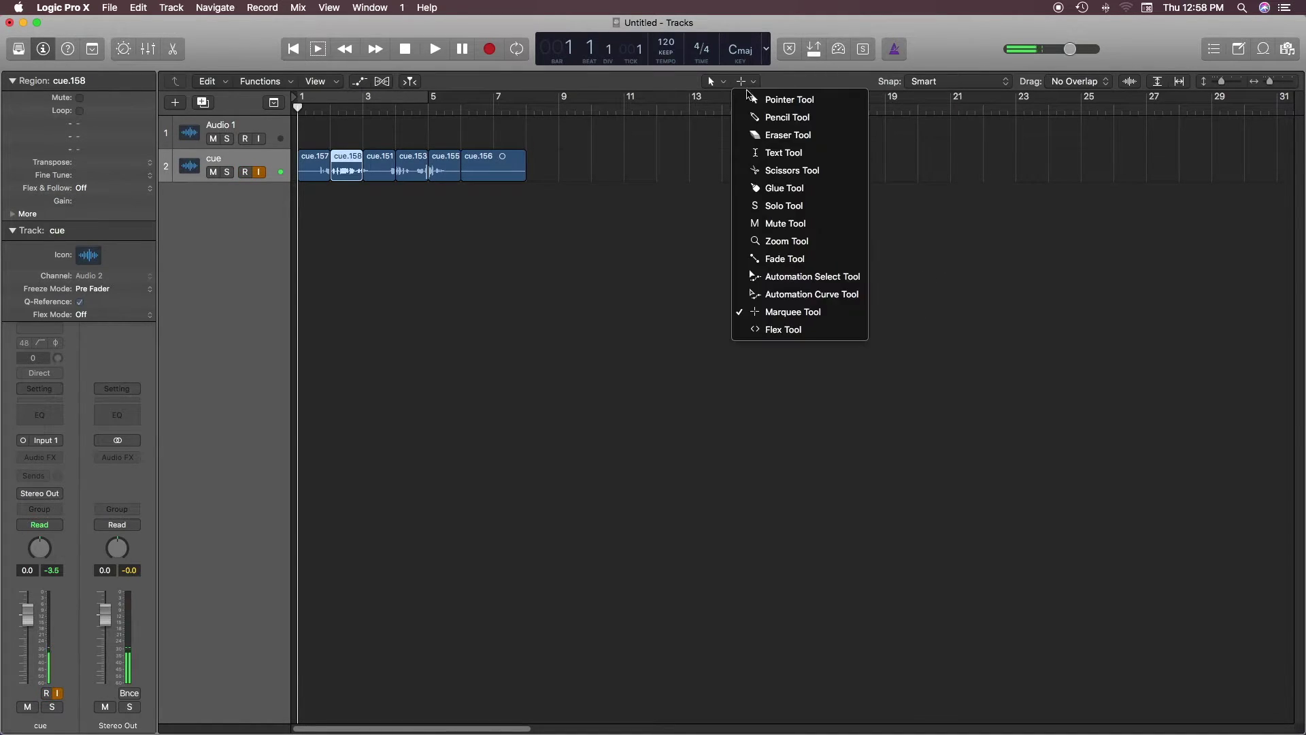
click(816, 316)
Step: Undo all the marquee splits of the cue region and deselect it
click(481, 238)
key(super+a)
key(super+j)
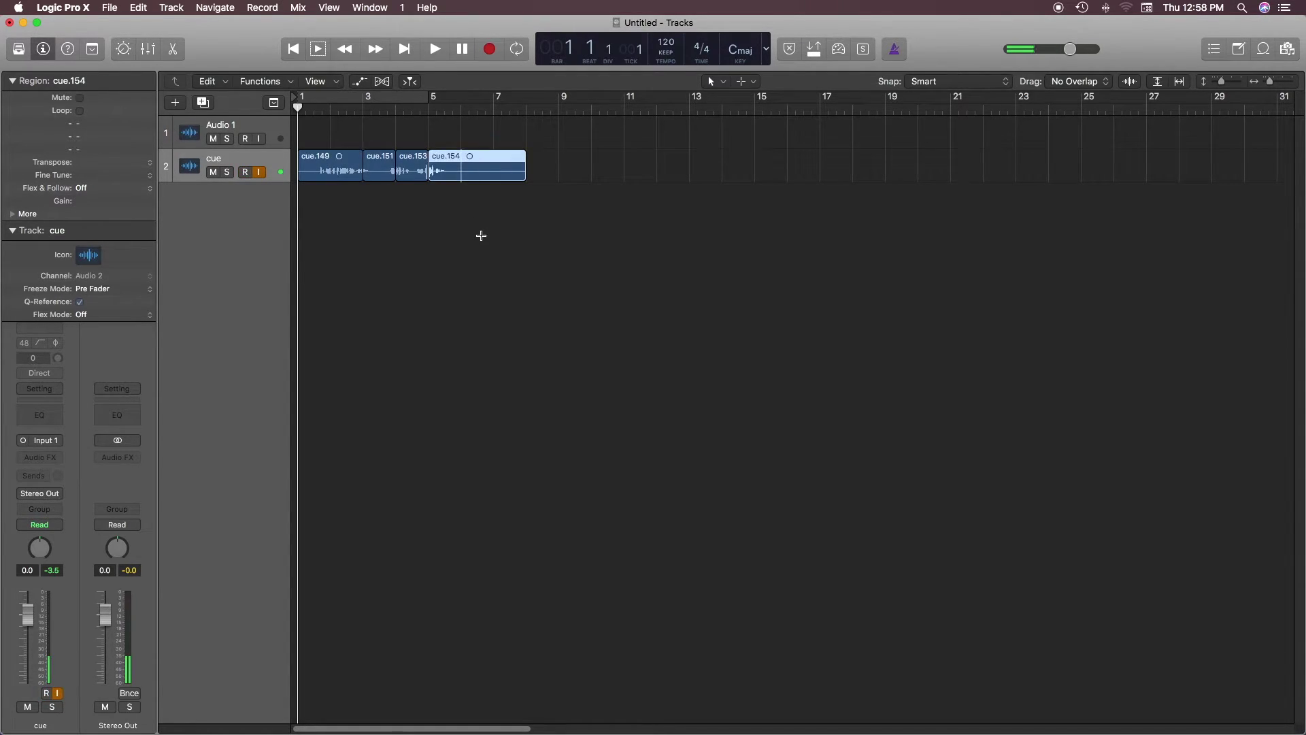
click(489, 244)
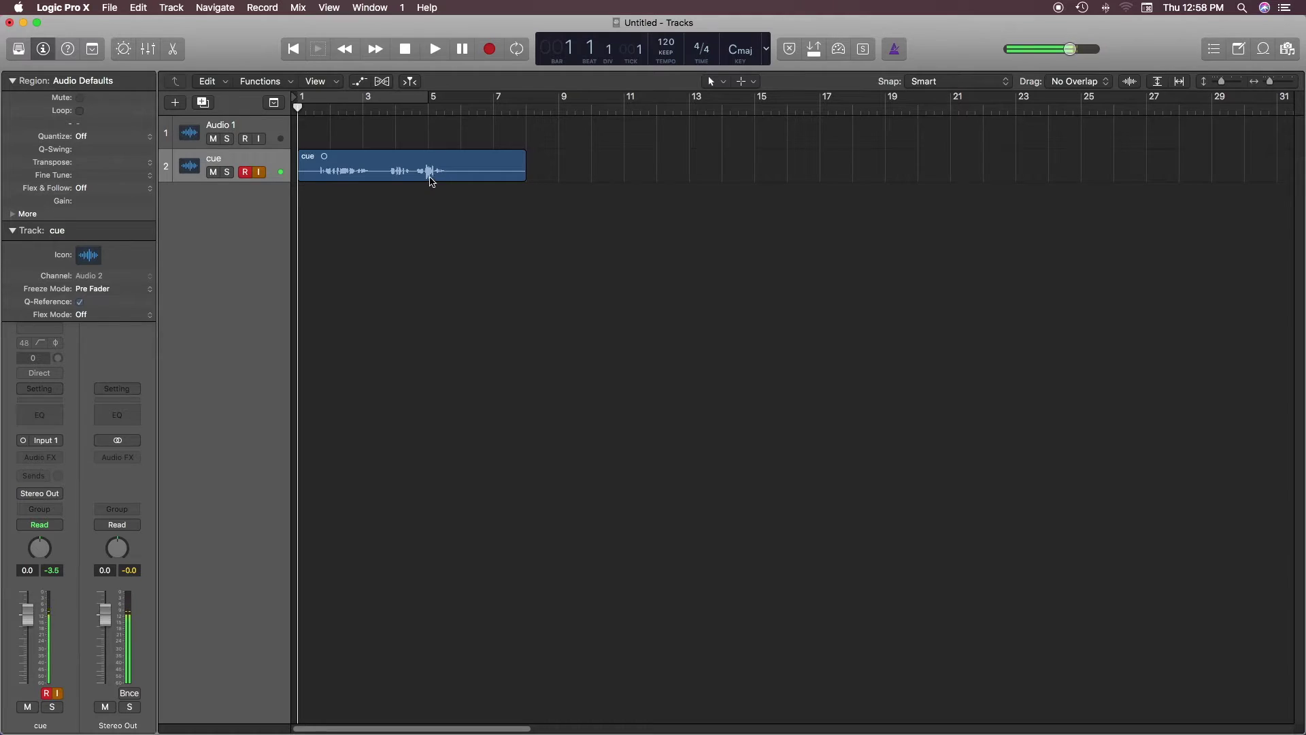
Step: Delete the marquee selection between bars 6 and 7 of the cue region, and undo the deletion
drag(460, 157, 495, 162)
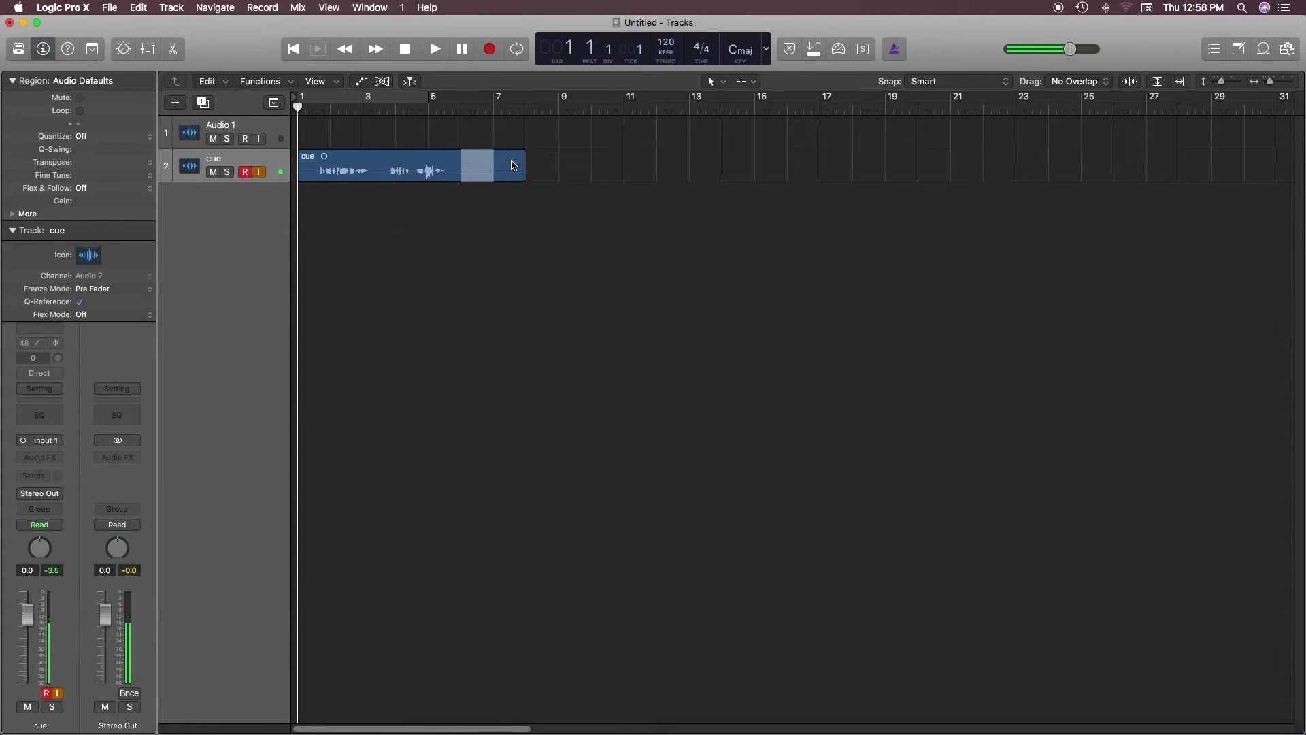
key(Delete)
key(super+z)
key(super+z)
key(super+z)
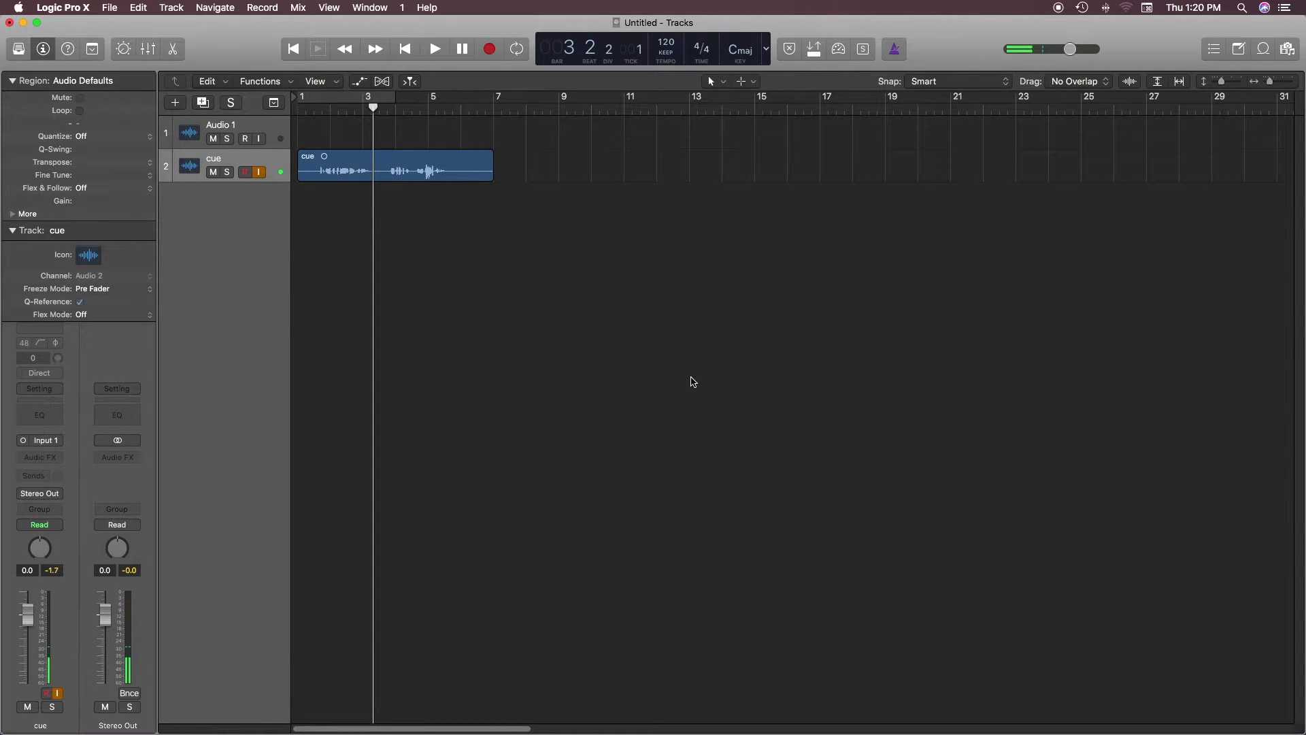
Step: Return the playhead to the project start and select the cue region
key(Return)
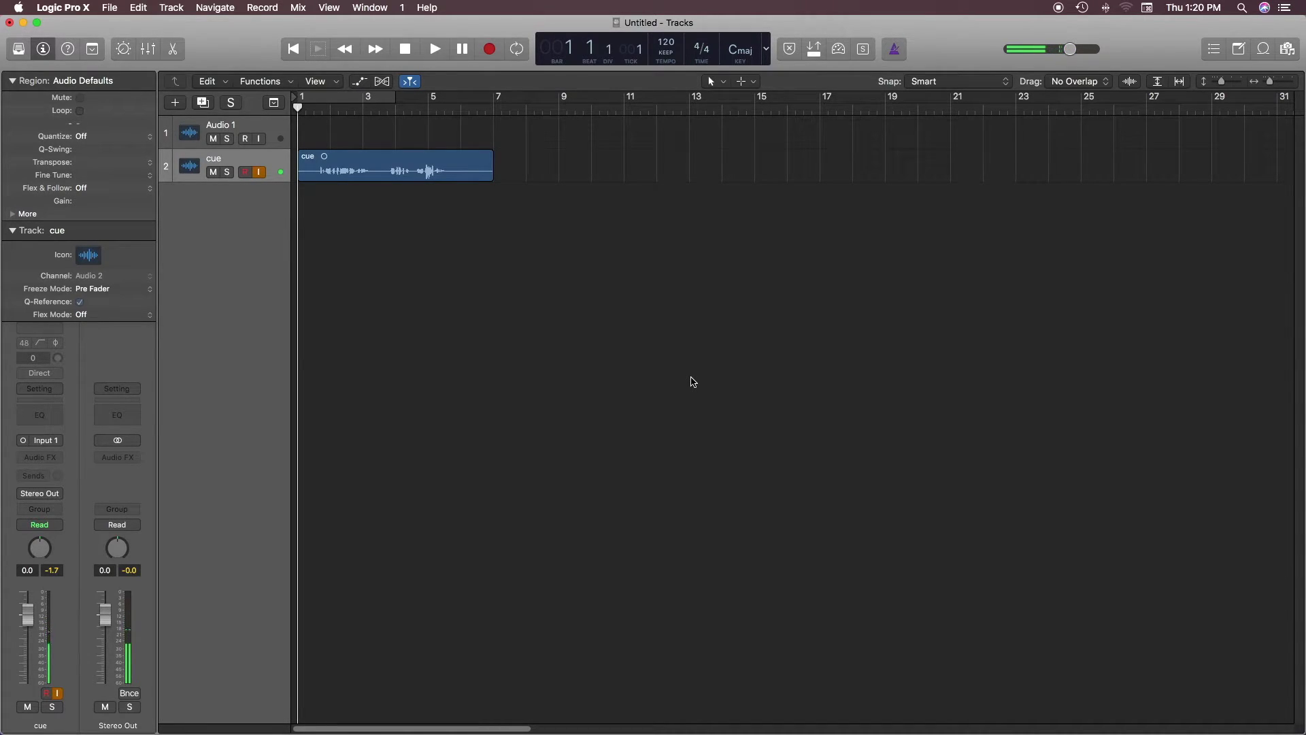
click(436, 176)
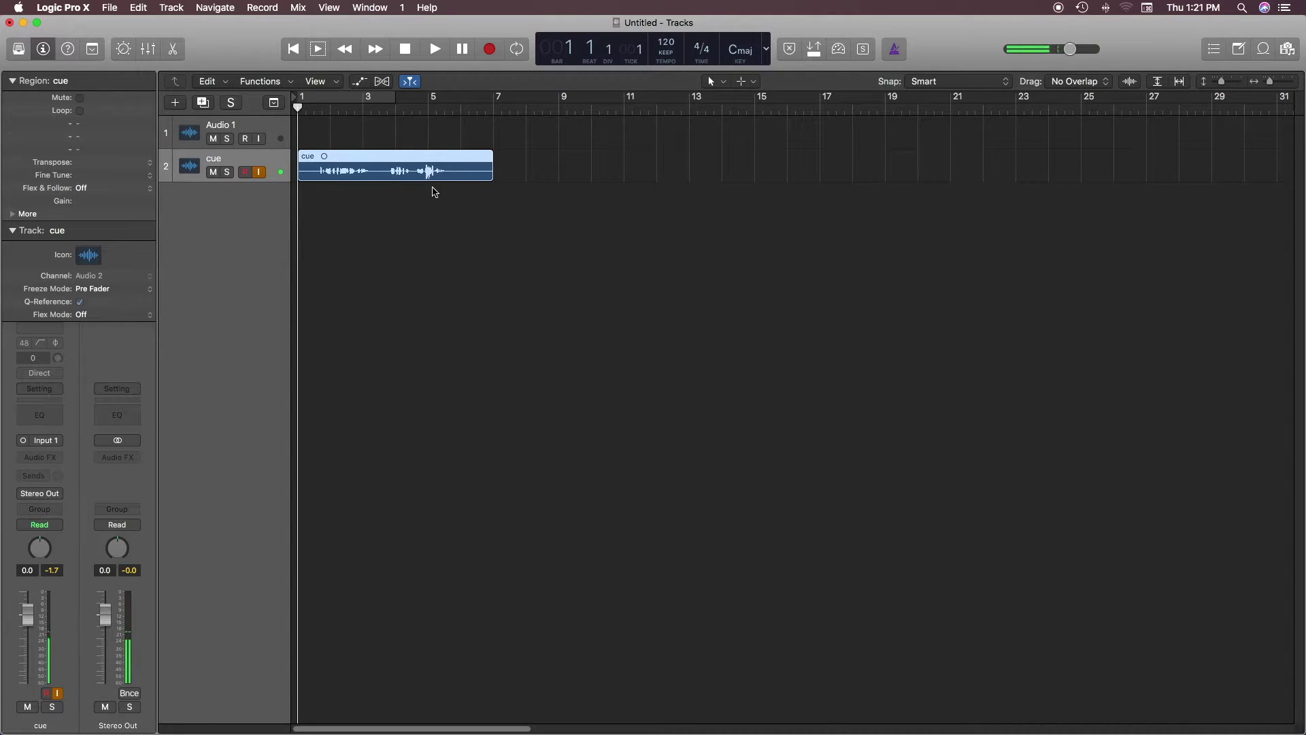
Step: Shorten the cue region so that it ends at bar 6, and split it at bar 5 with the Marquee Tool
drag(488, 176, 459, 186)
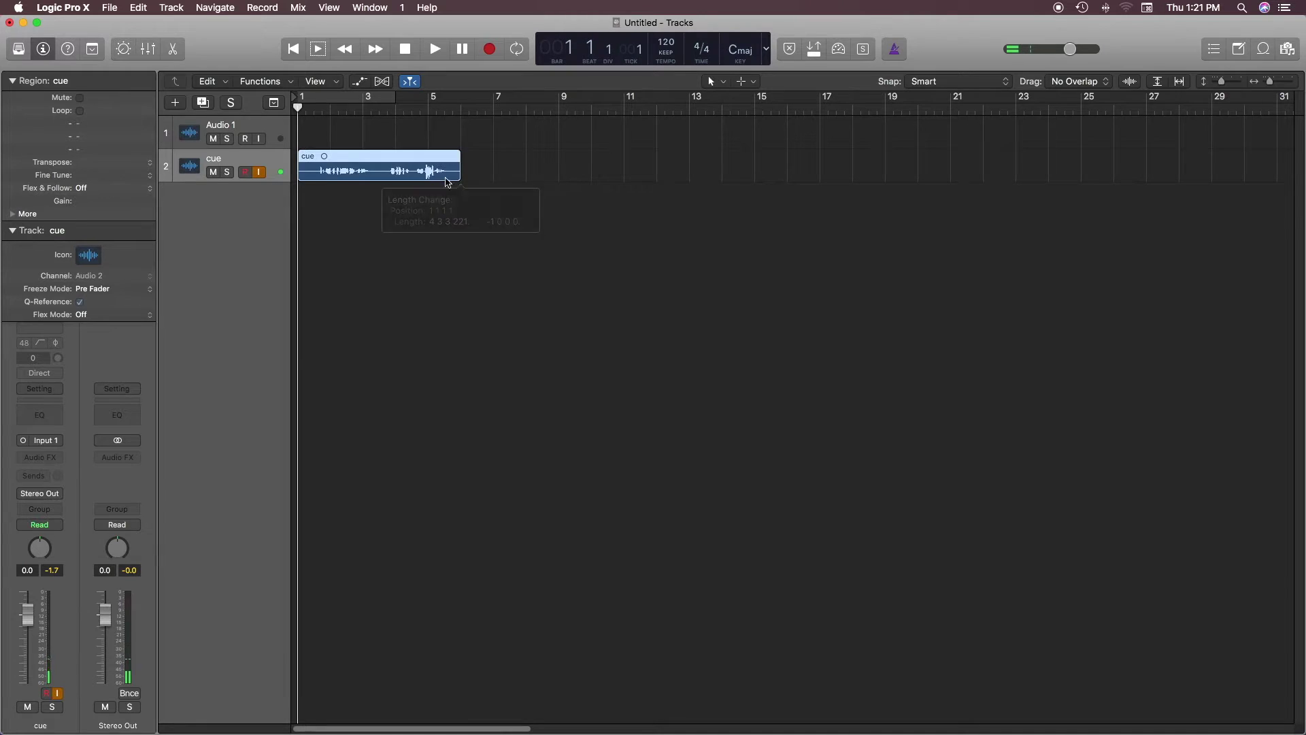
key(super+space)
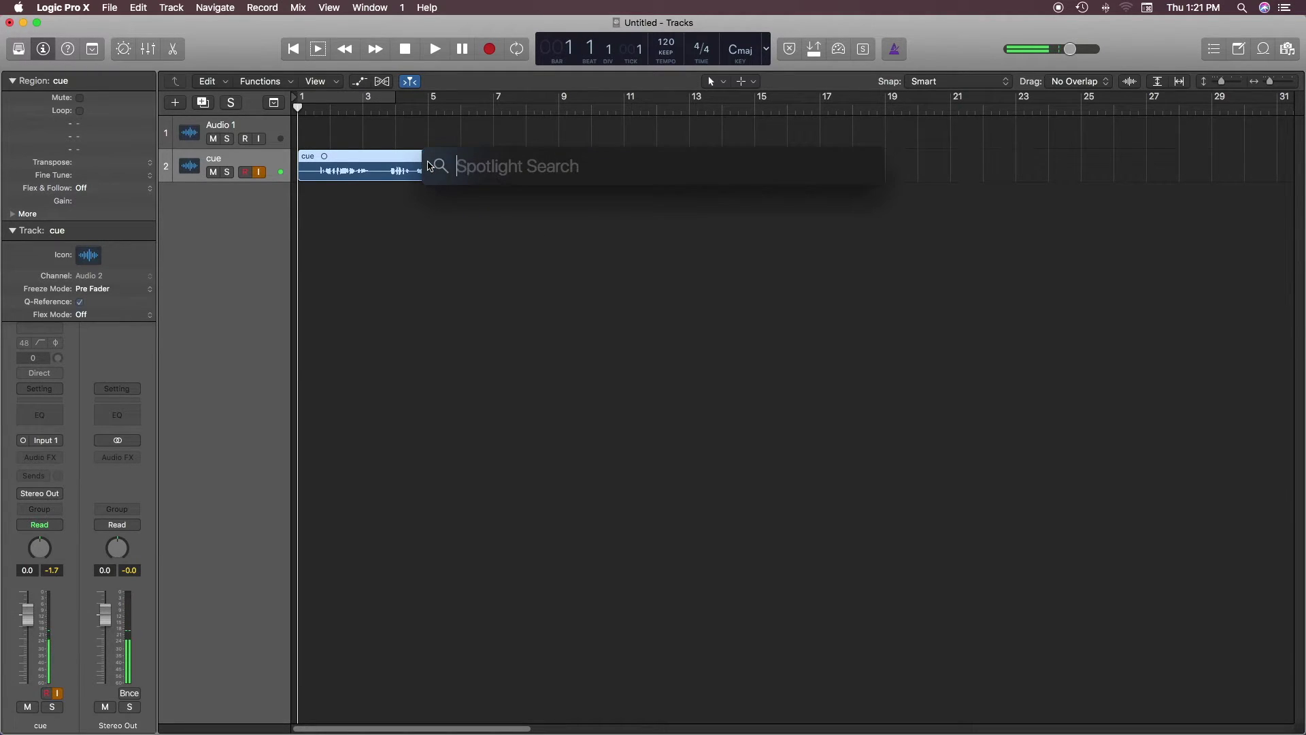
click(482, 199)
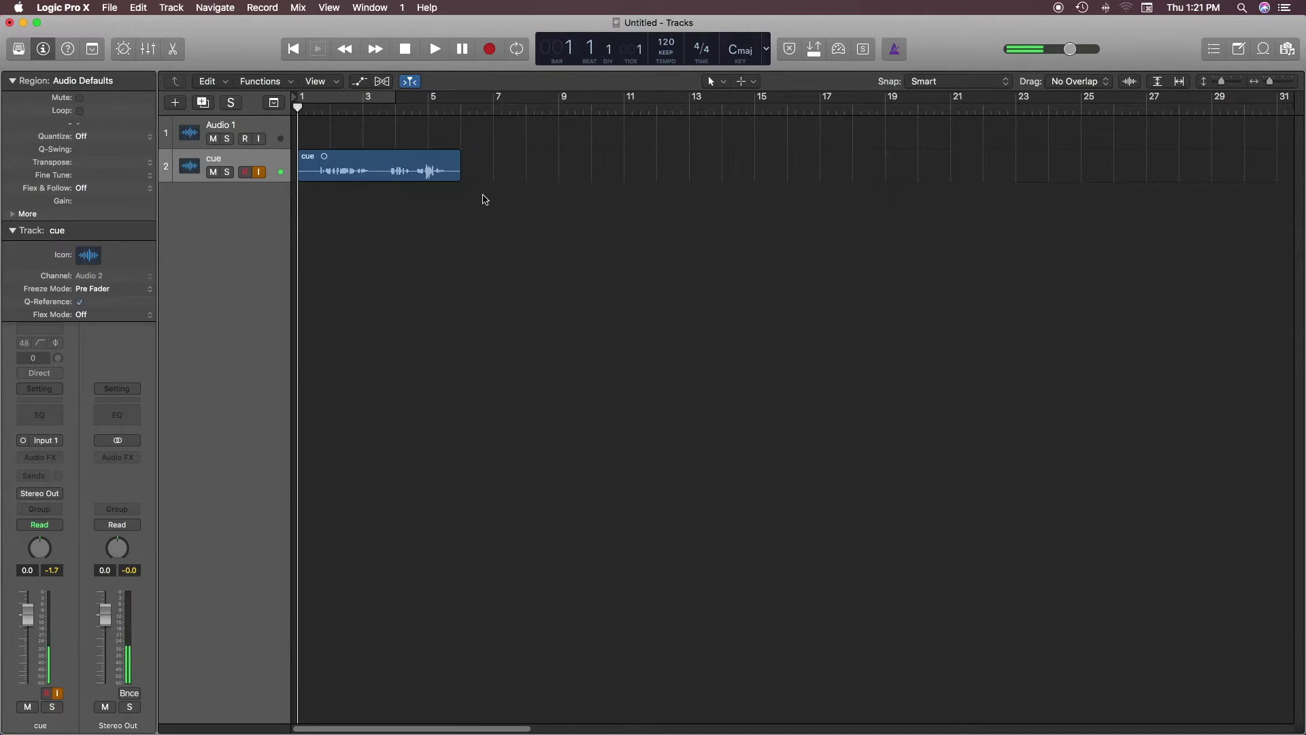
click(429, 164)
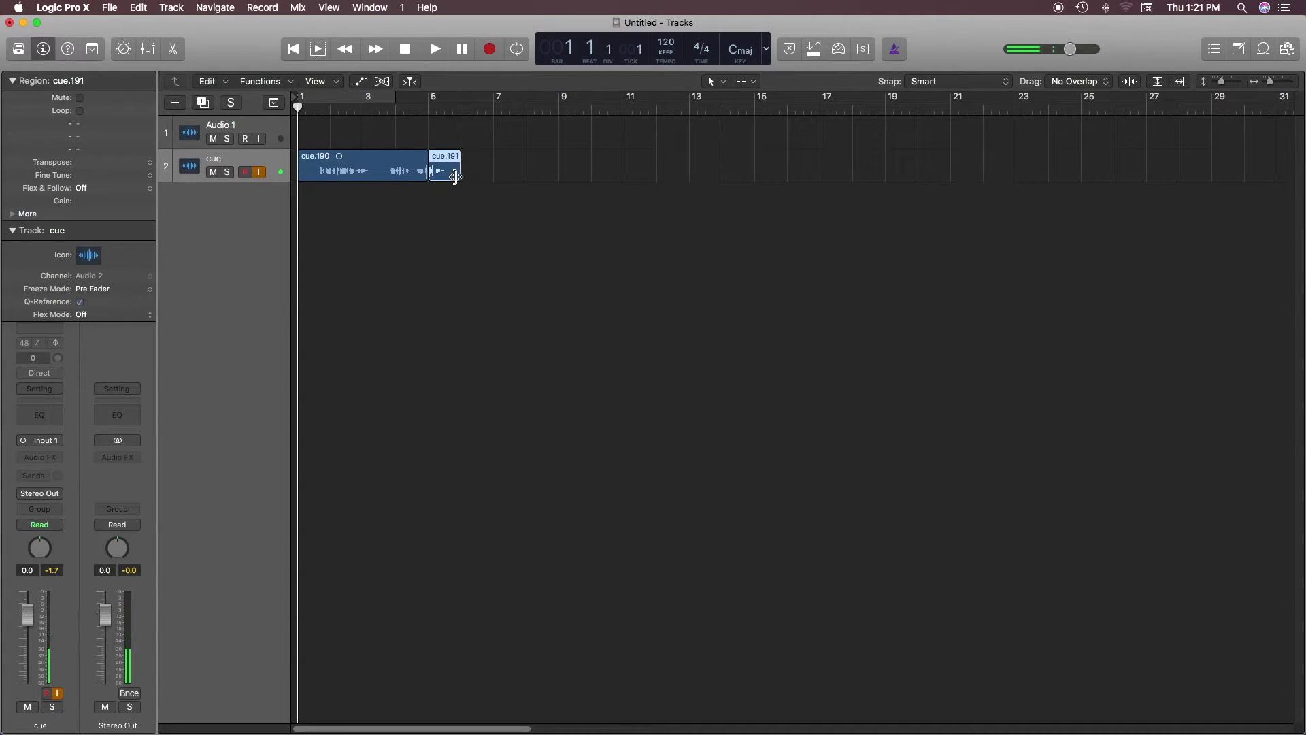
Step: Repeat the short end piece of the cue region over and over until the copies reach bar 20
key(super+r)
key(super+r)
key(super+r)
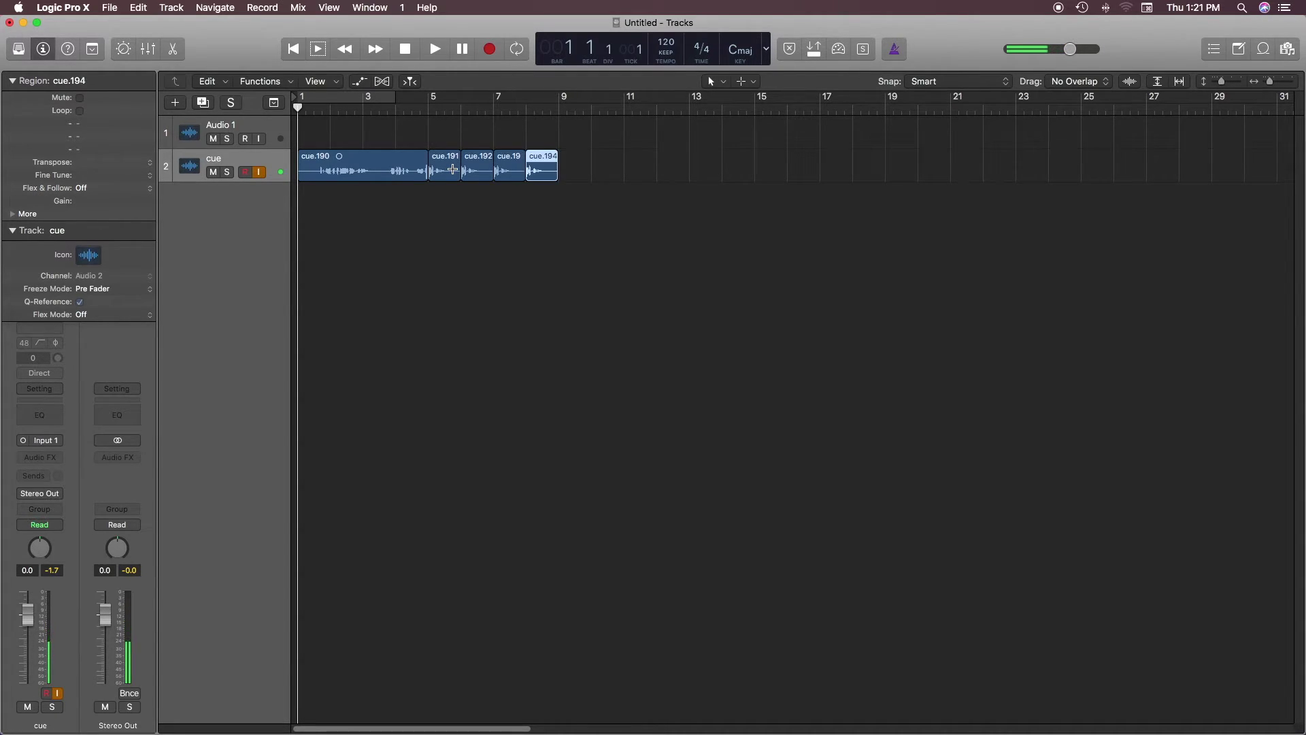
key(super+r)
key(super+r)
key(super+r)
key(super+r)
key(super+r)
key(super+r)
key(super+r)
key(super+r)
key(super+r)
key(super+r)
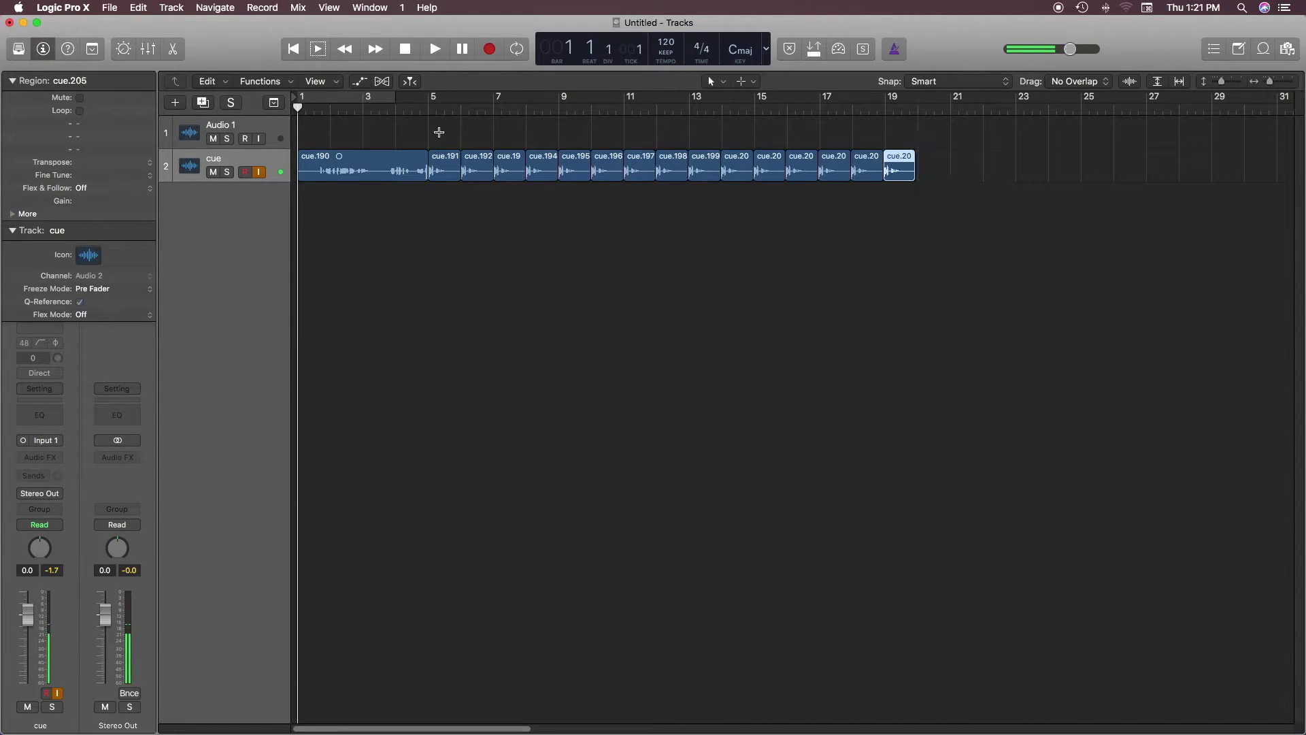
Step: Play the repeated pieces from bar 5, stop playback, and delete all the copies from bar 6 onward
click(428, 109)
key(space)
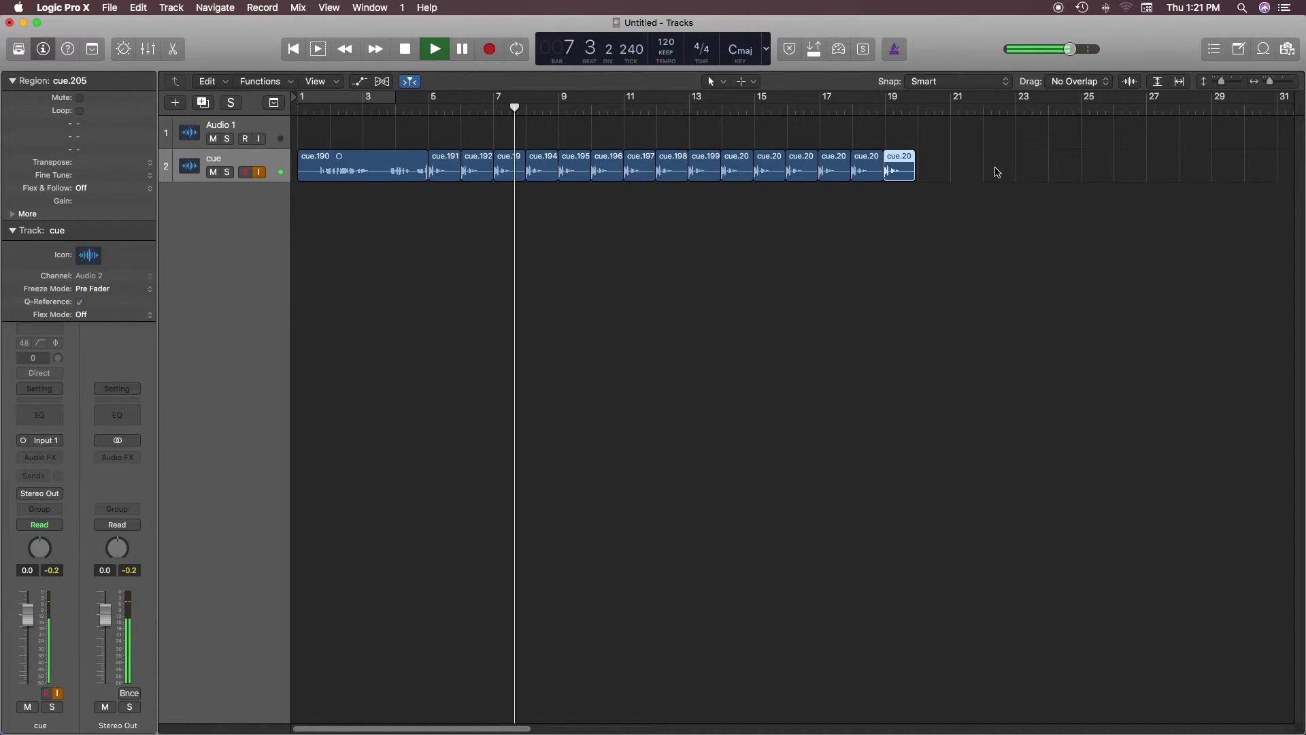
key(space)
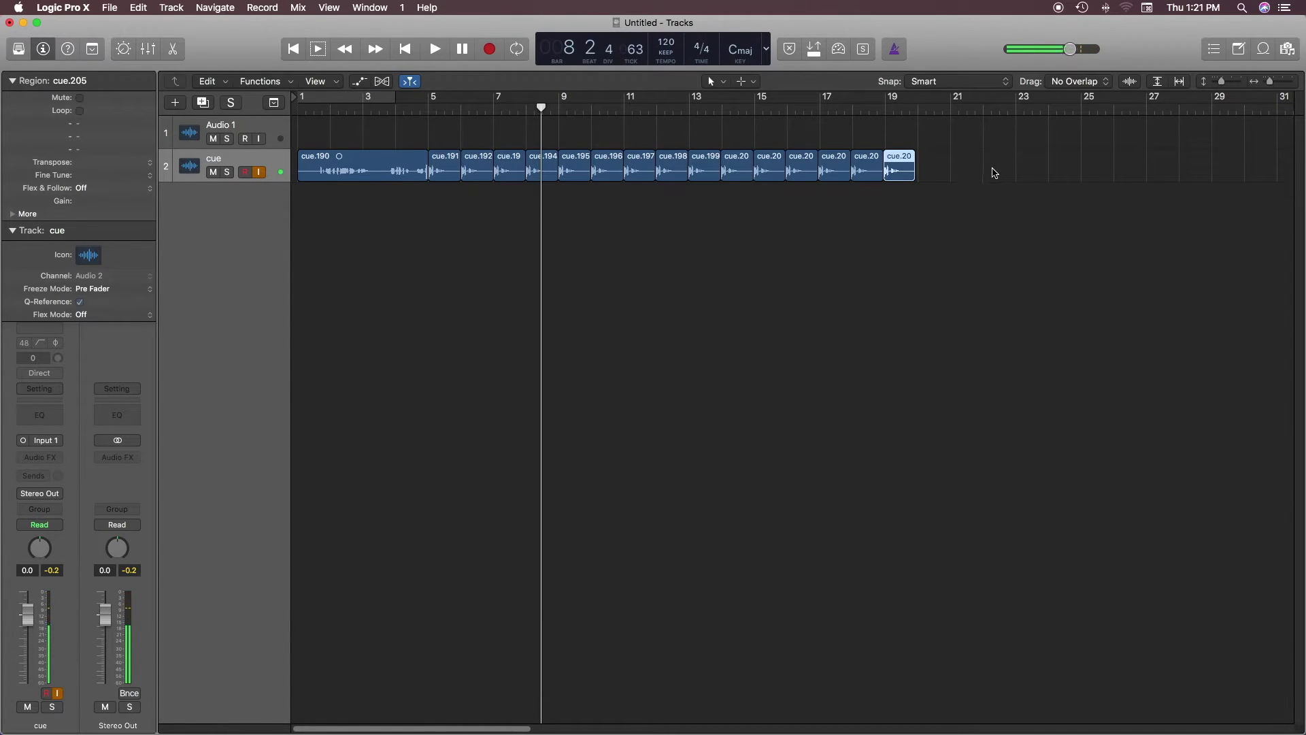
drag(989, 172, 484, 237)
key(Delete)
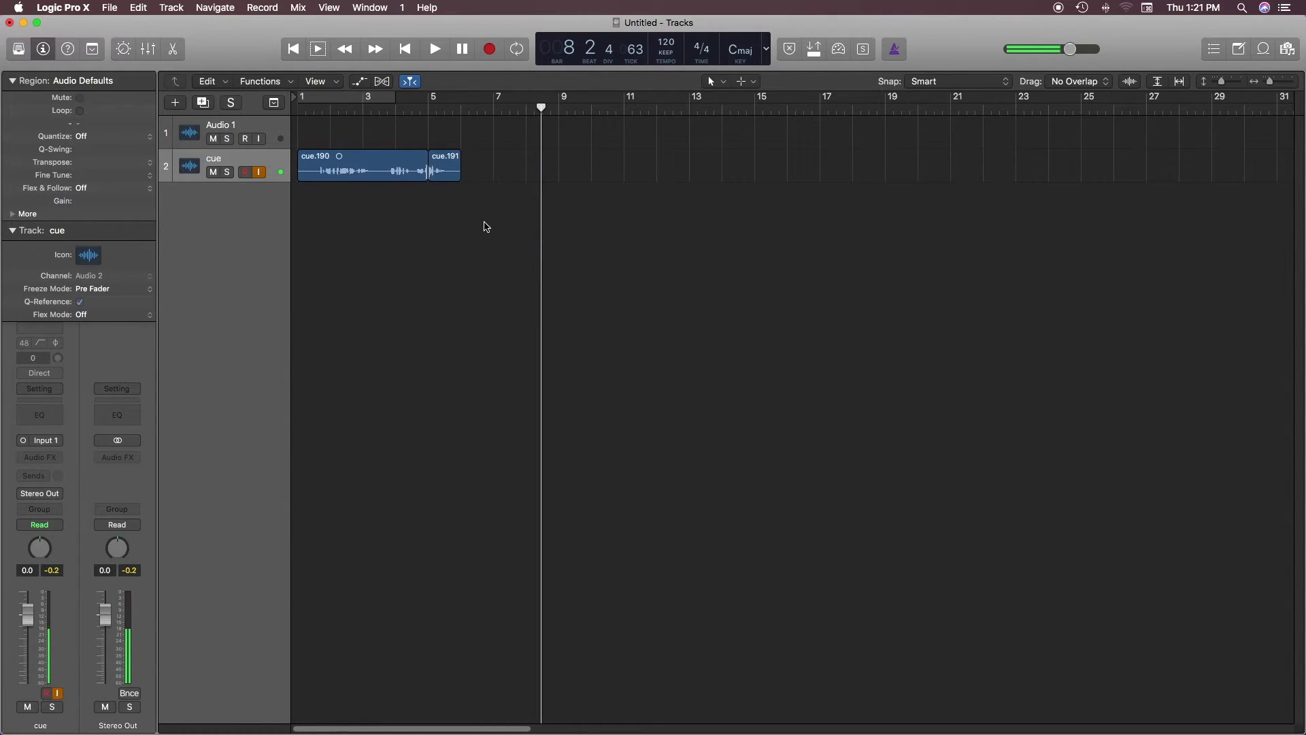
Step: Place the playhead at bar 5 and repeat the short end piece of the cue region four times
click(426, 115)
click(447, 173)
key(super+r)
key(super+r)
key(super+r)
key(super+r)
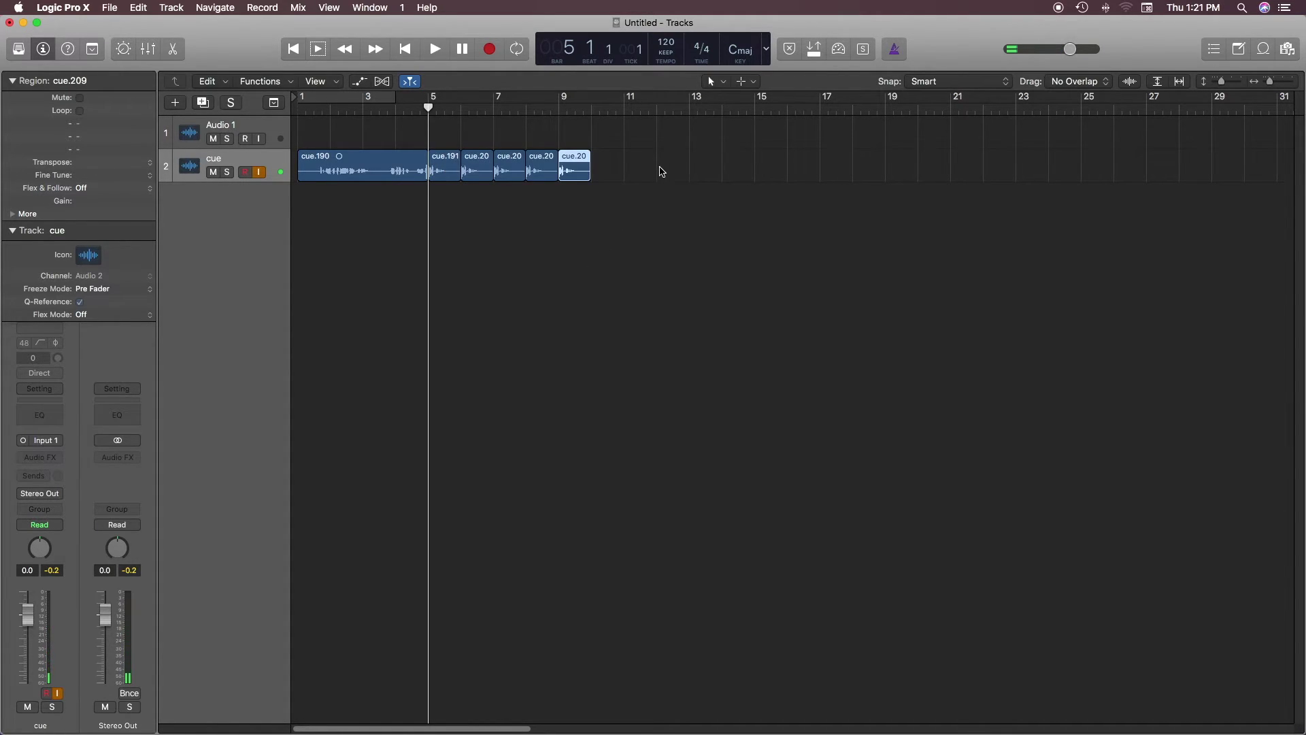
Step: Play the four repeats briefly, delete them, and return the playhead to the project start
key(space)
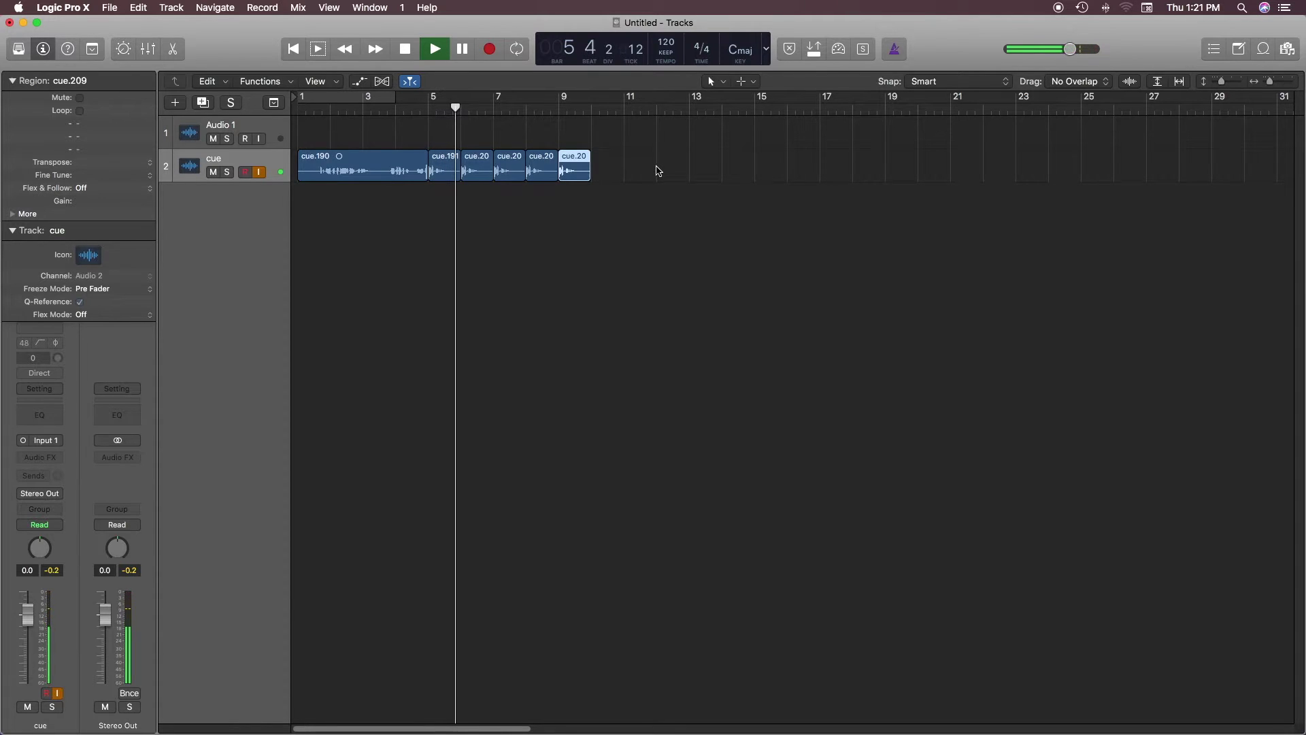
key(space)
drag(645, 165, 487, 213)
key(Delete)
key(Return)
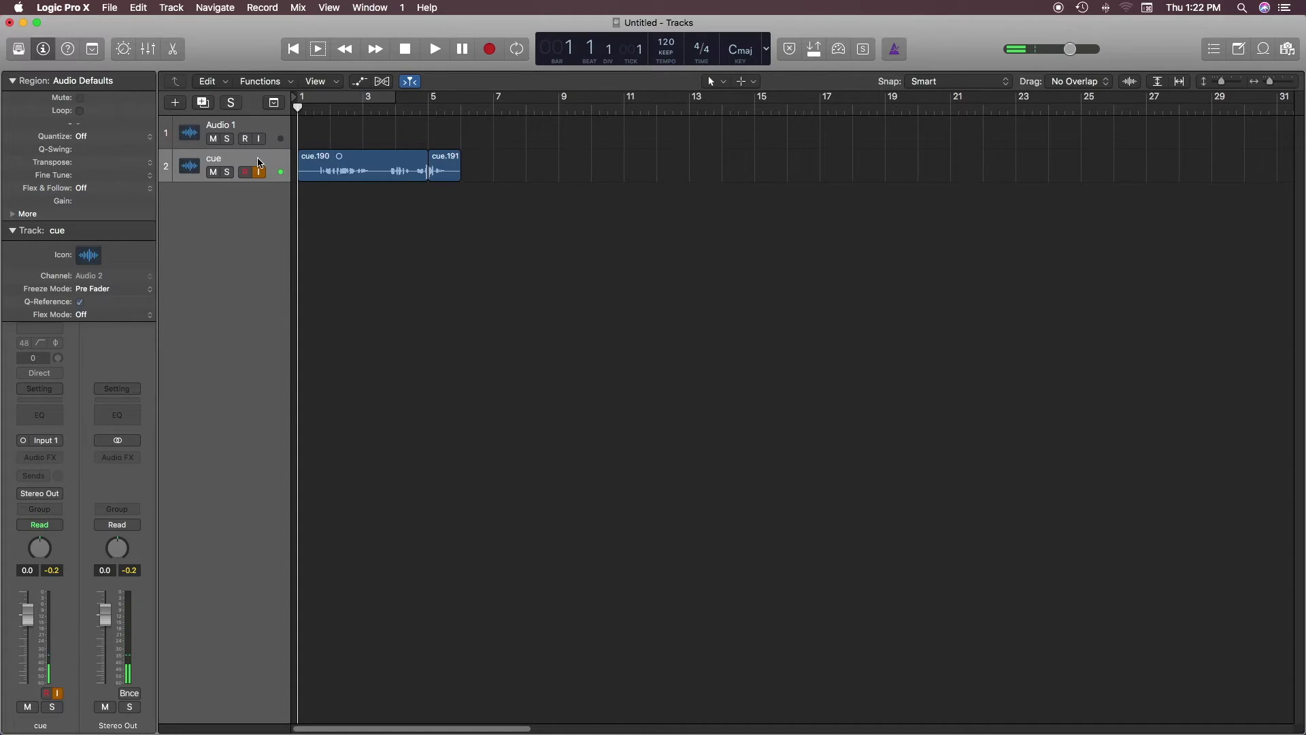
Step: Select both pieces of the cue region and join them, creating a new audio file
drag(409, 204, 435, 173)
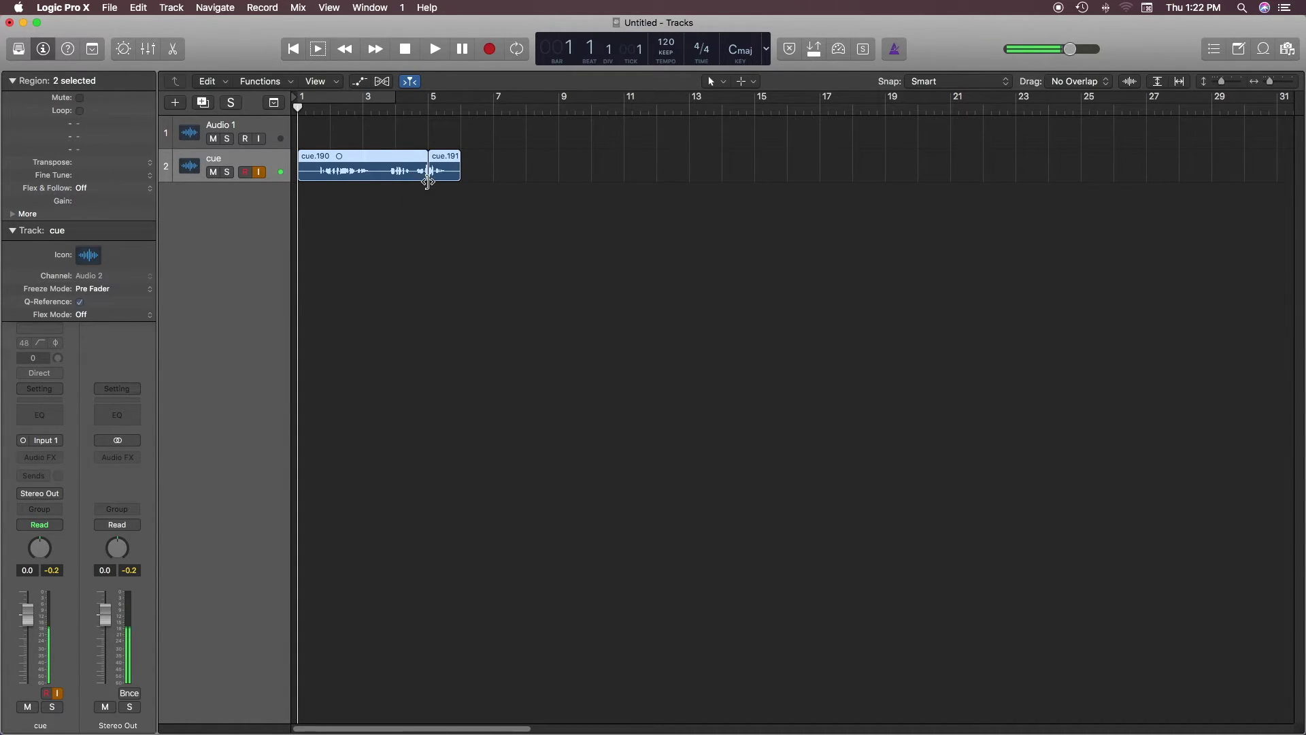
drag(409, 131, 444, 202)
click(495, 194)
drag(415, 137, 443, 215)
key(super+j)
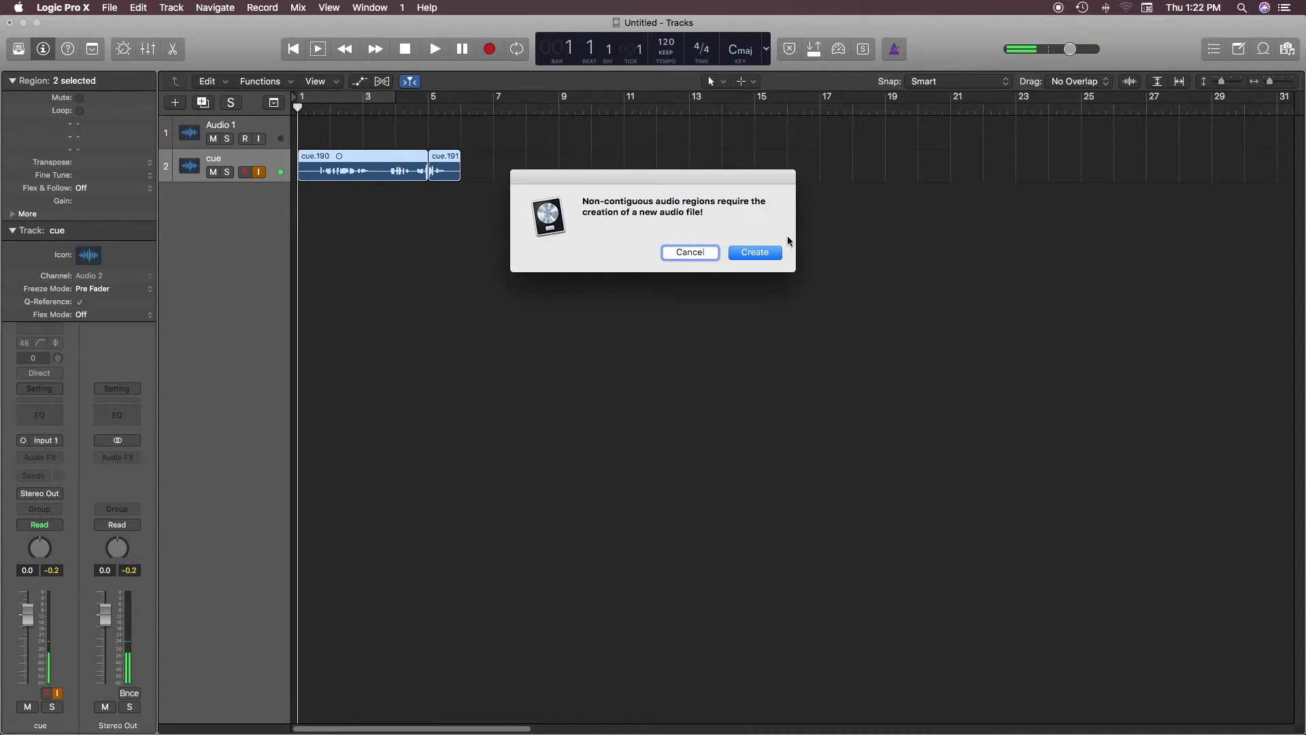
click(764, 254)
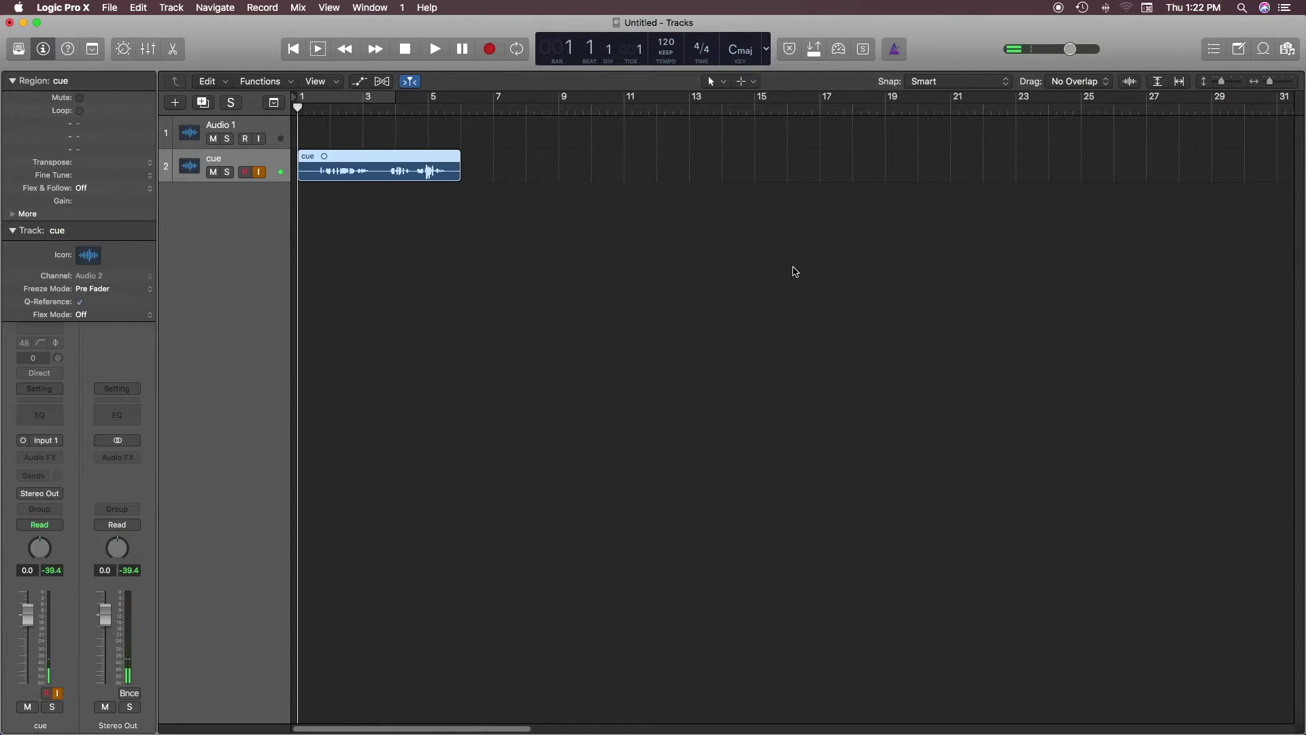
Step: Split the joined cue region at bar 4 and join the two pieces again into a new audio file
click(395, 163)
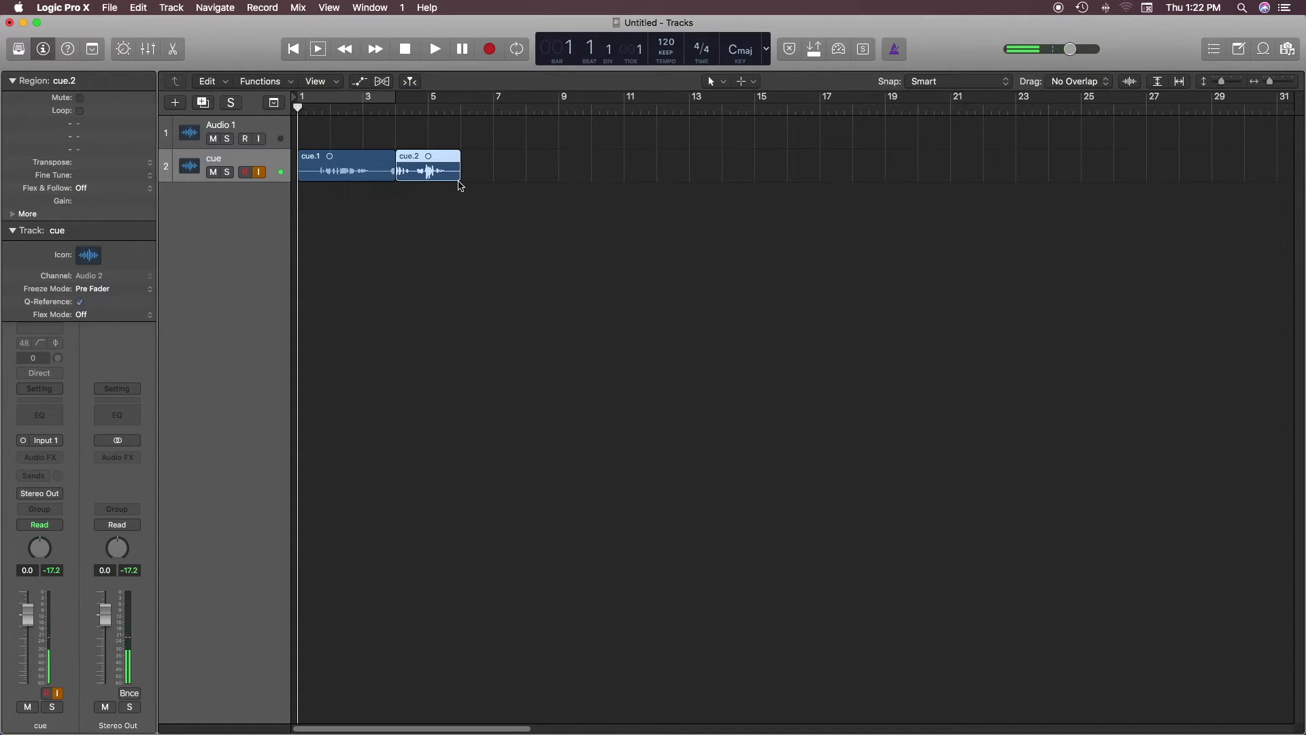
drag(520, 149, 373, 215)
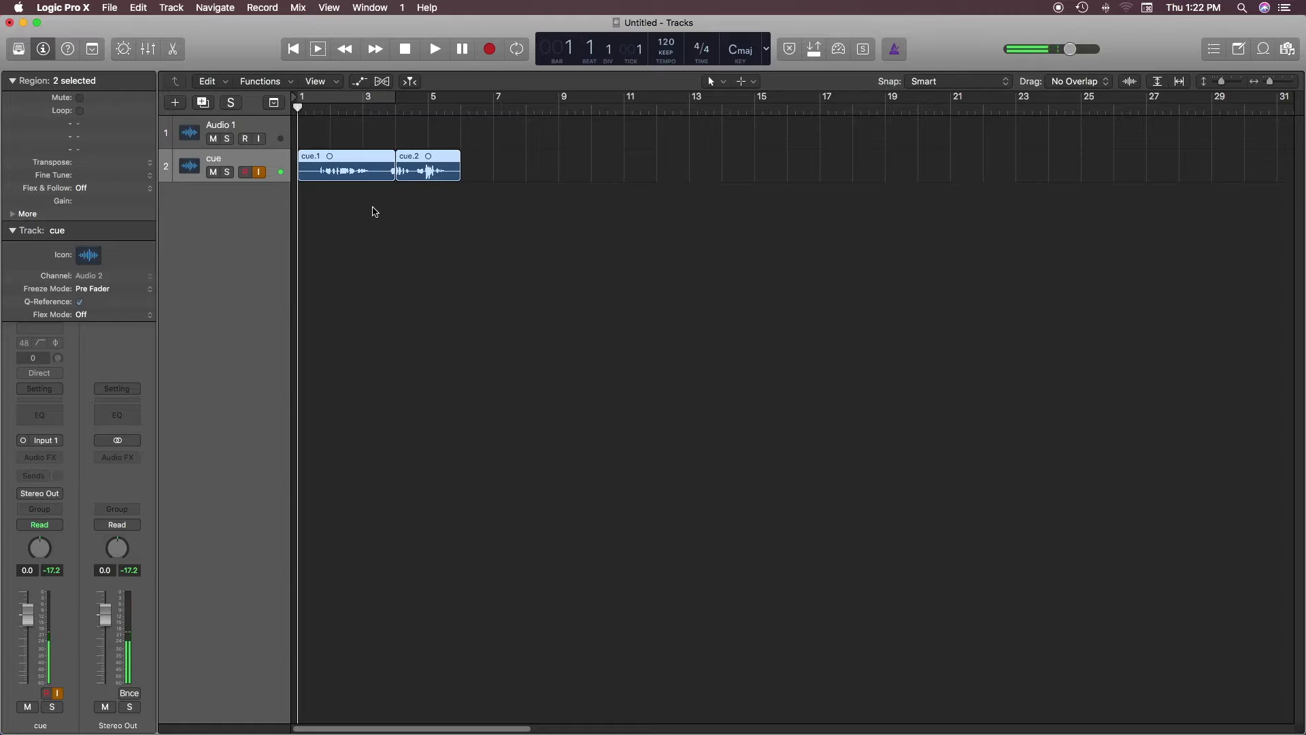
key(super+j)
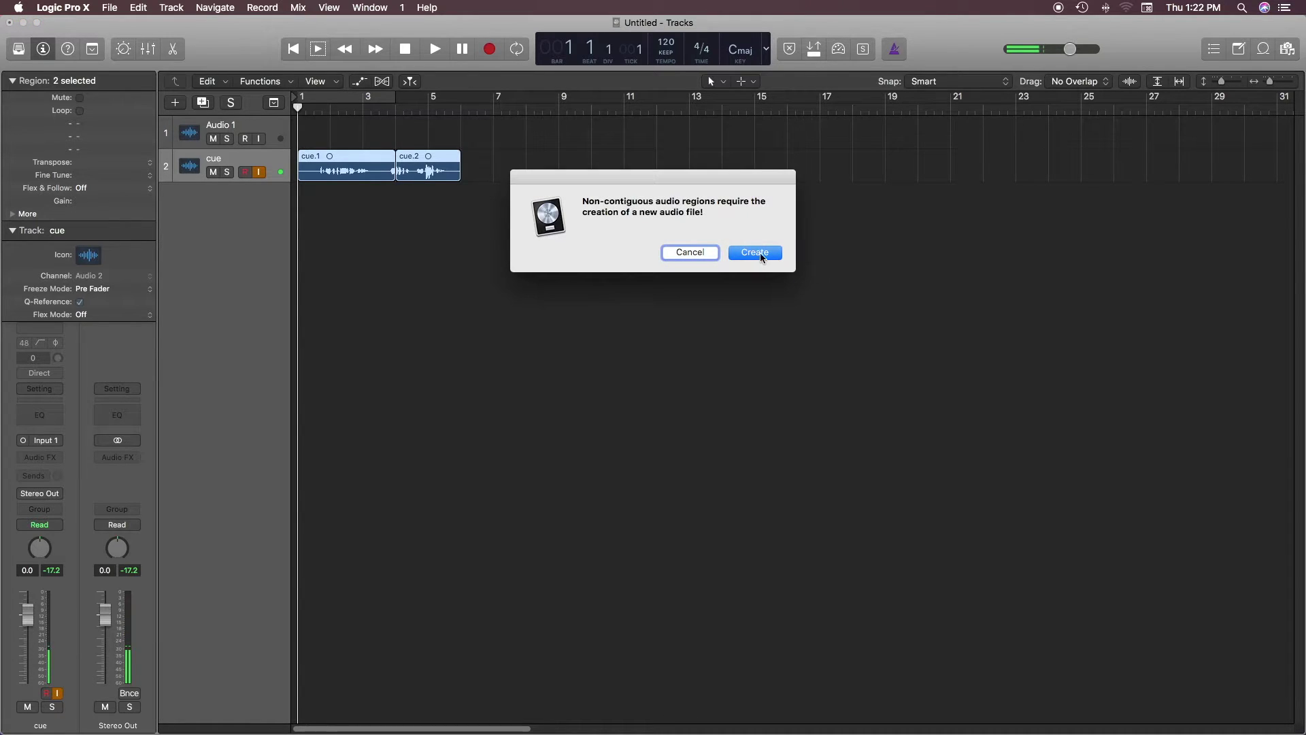
click(761, 253)
Step: Play the merged region to check it, and return the playhead to bar 1
key(space)
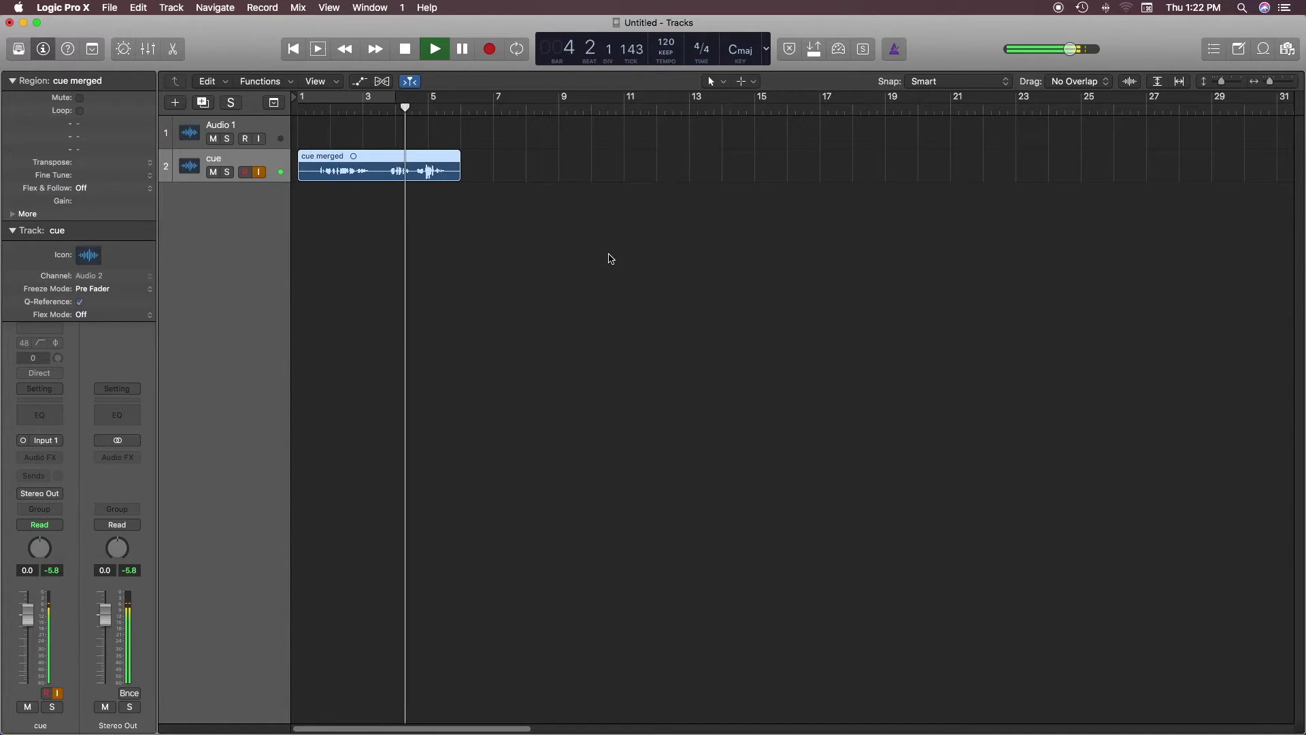
key(space)
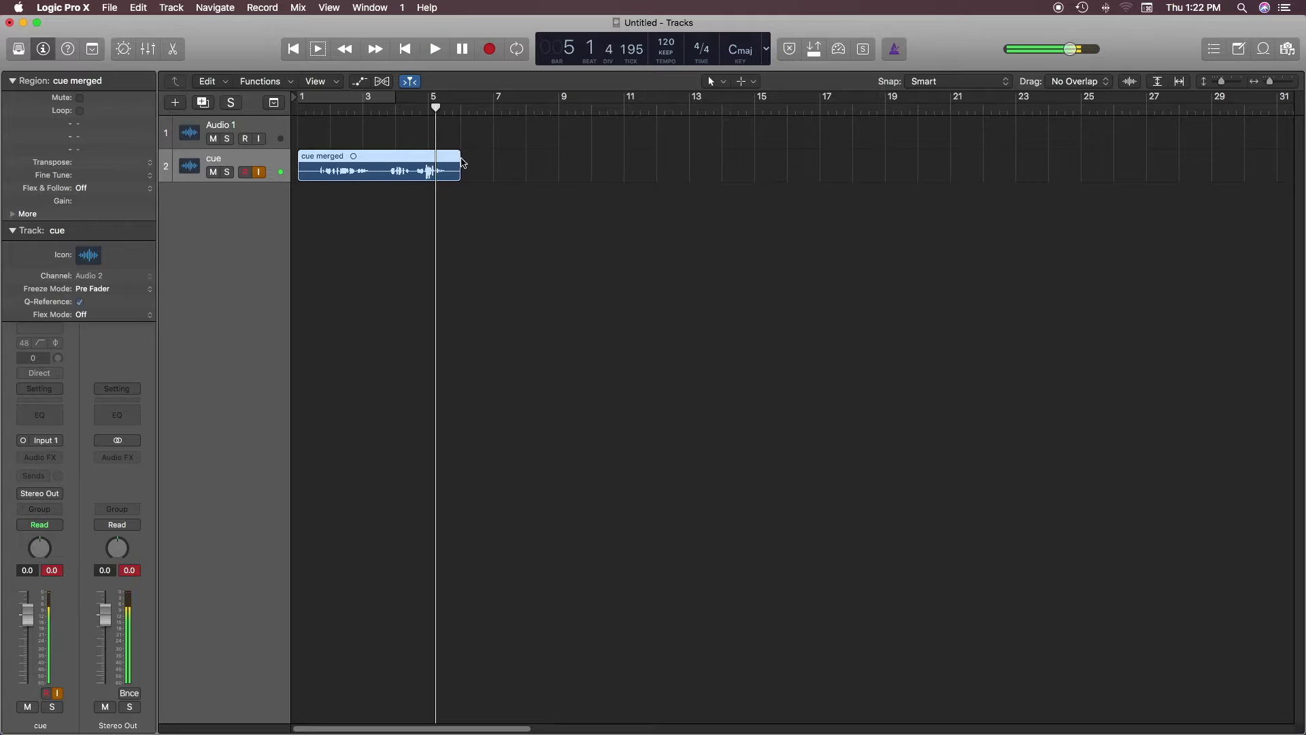
click(297, 109)
click(550, 308)
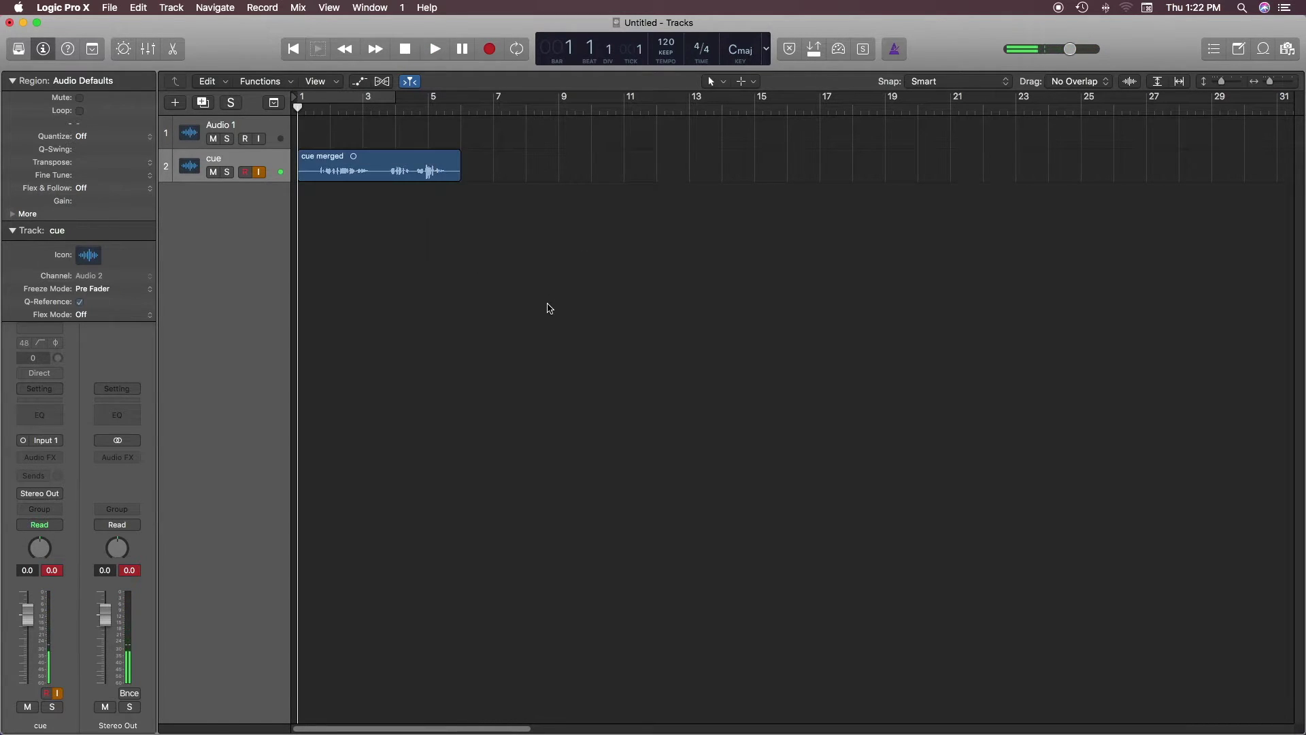
Step: Select the merged region, turn on Cycle mode, and extend the cycle range to end at bar 6
click(355, 162)
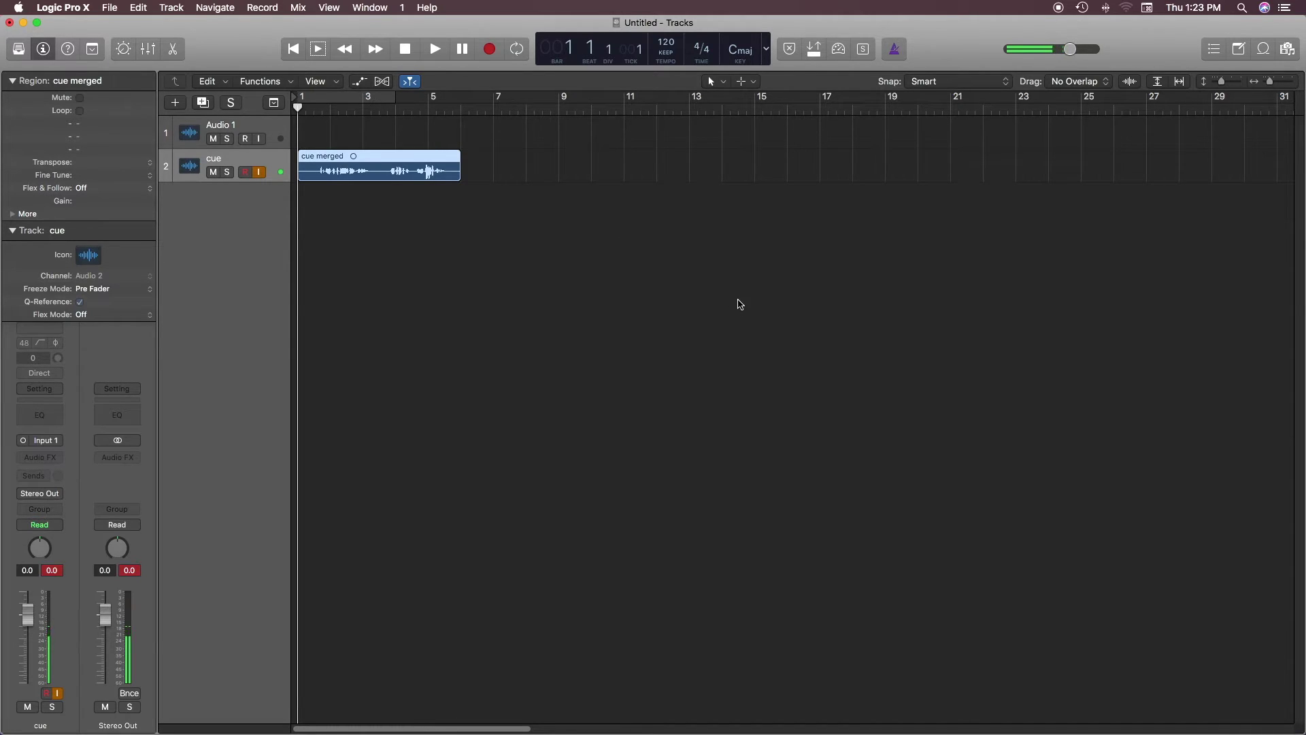
click(314, 100)
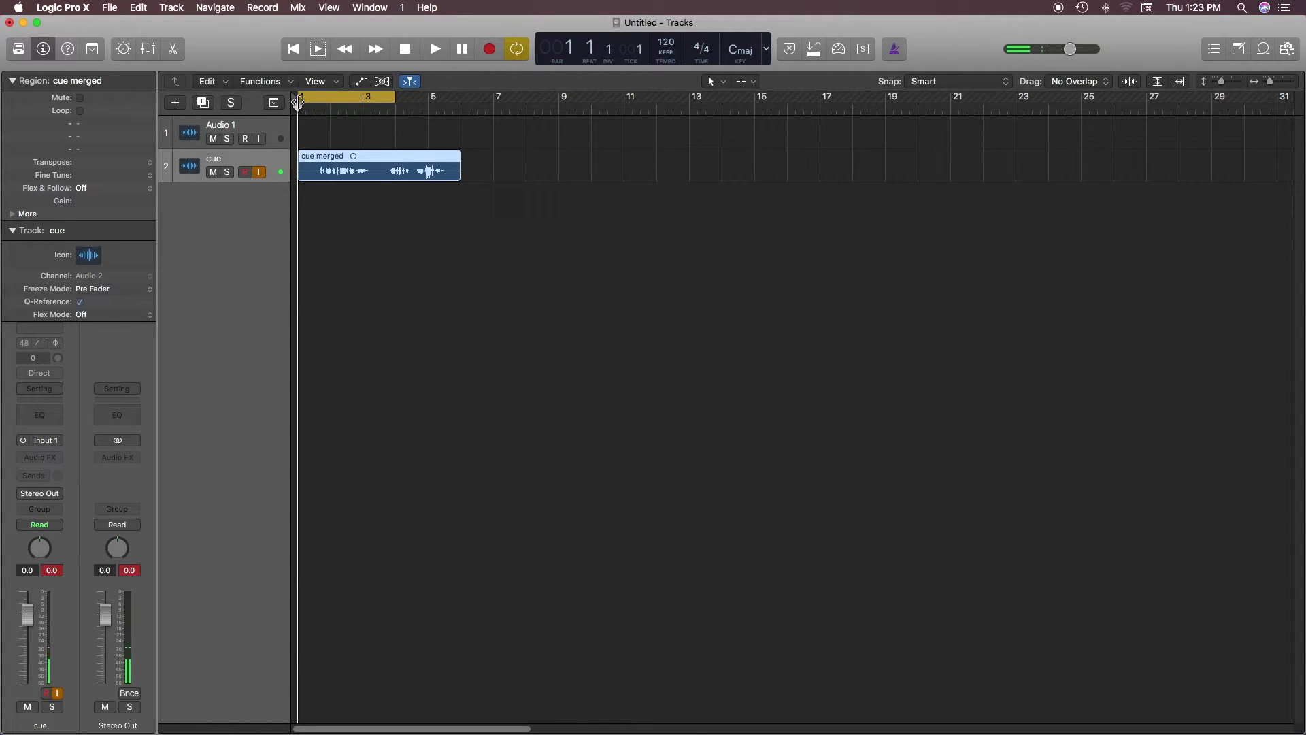
drag(397, 101, 461, 114)
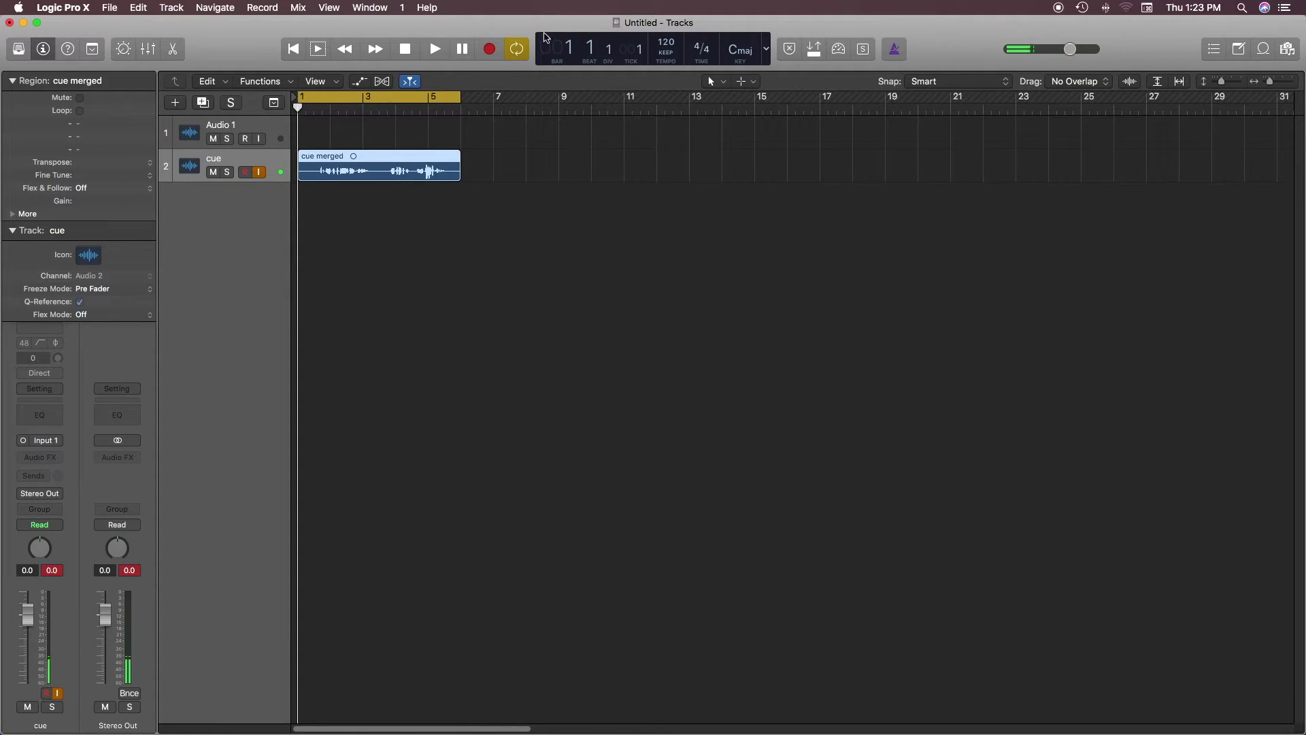
Step: Toggle Cycle mode off and on several times, leaving it on
click(517, 49)
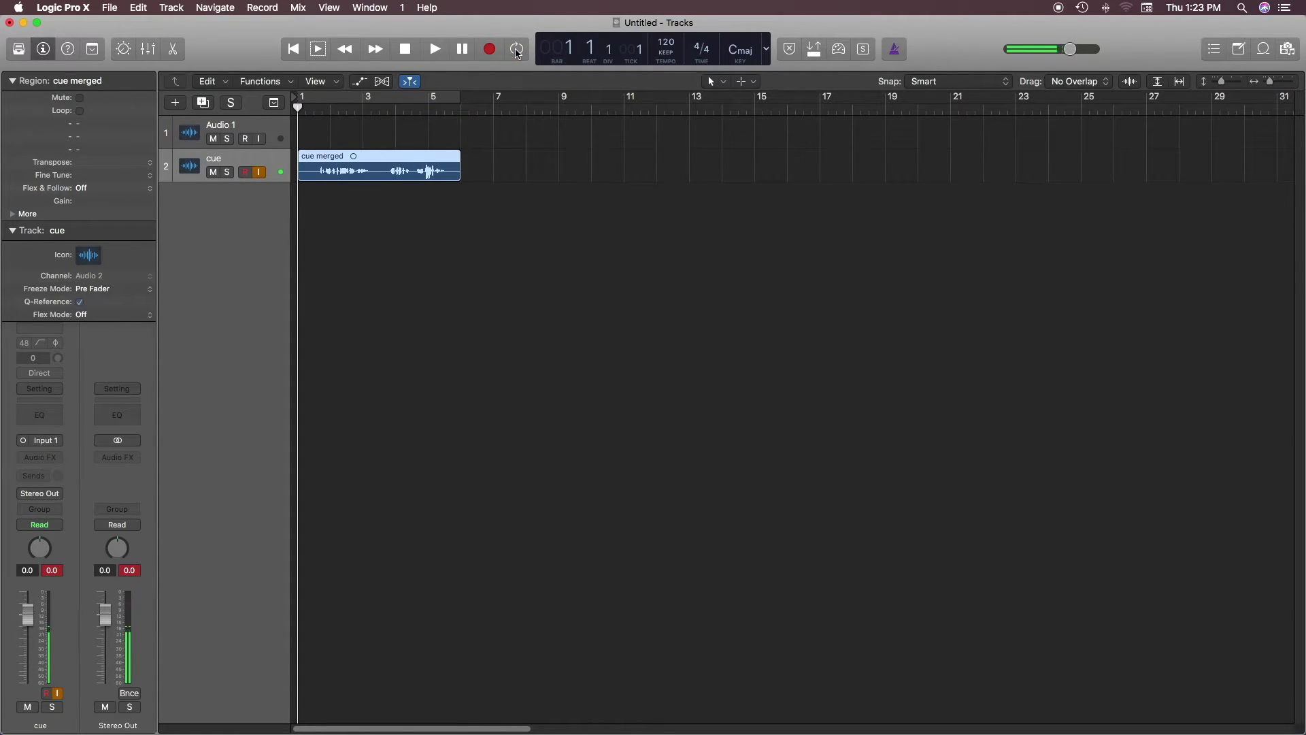
click(517, 50)
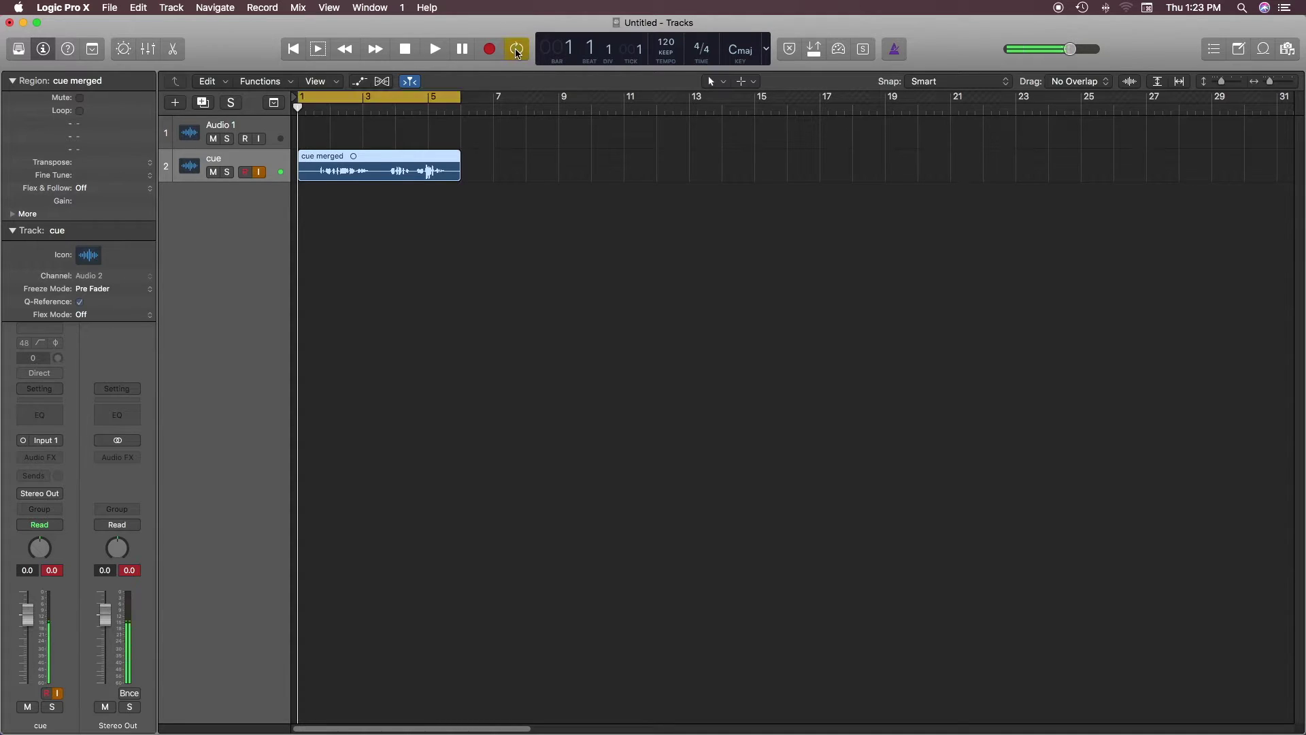
click(517, 50)
click(517, 50)
click(517, 50)
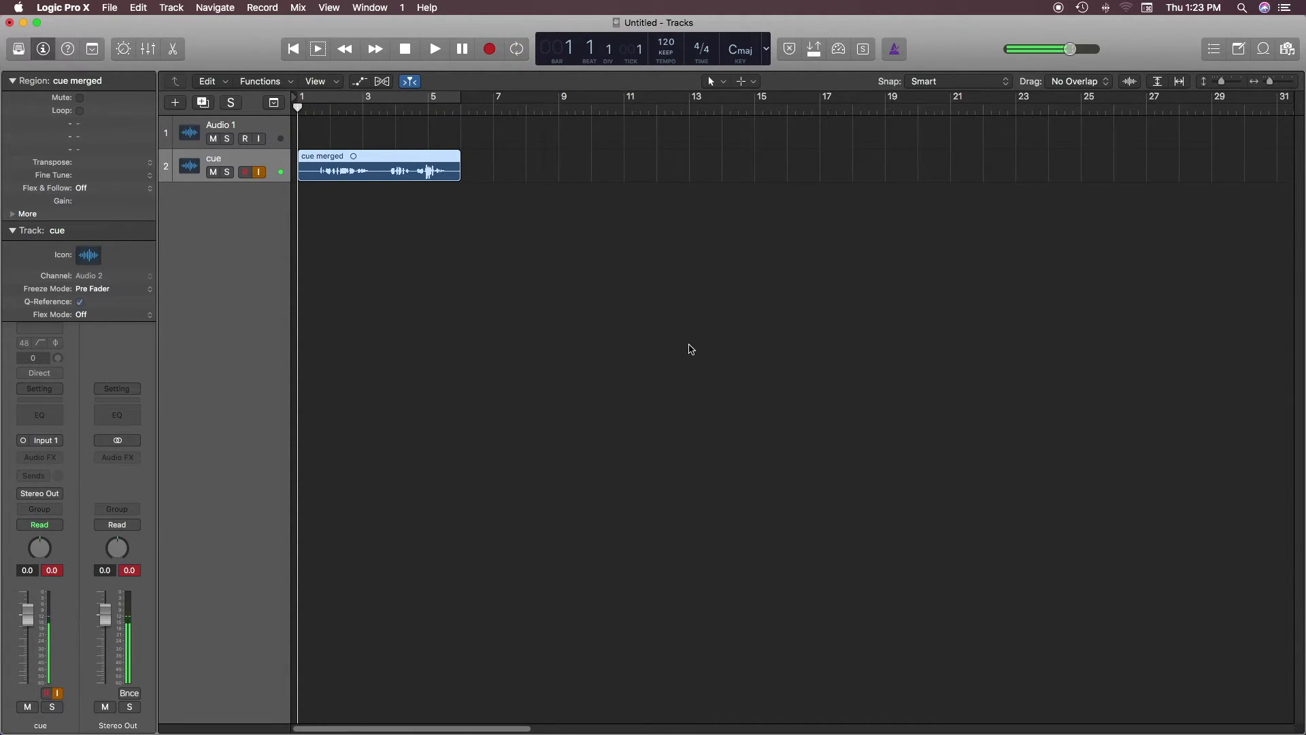
key(c)
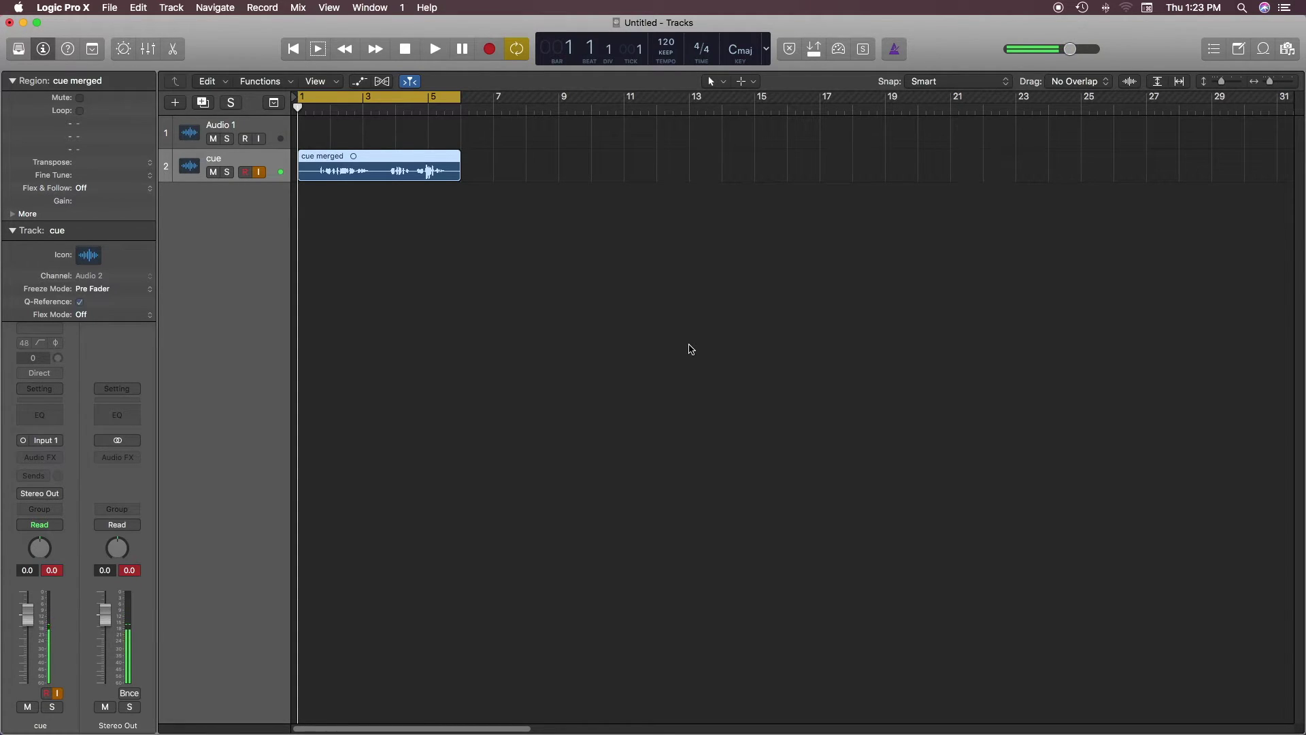
key(c)
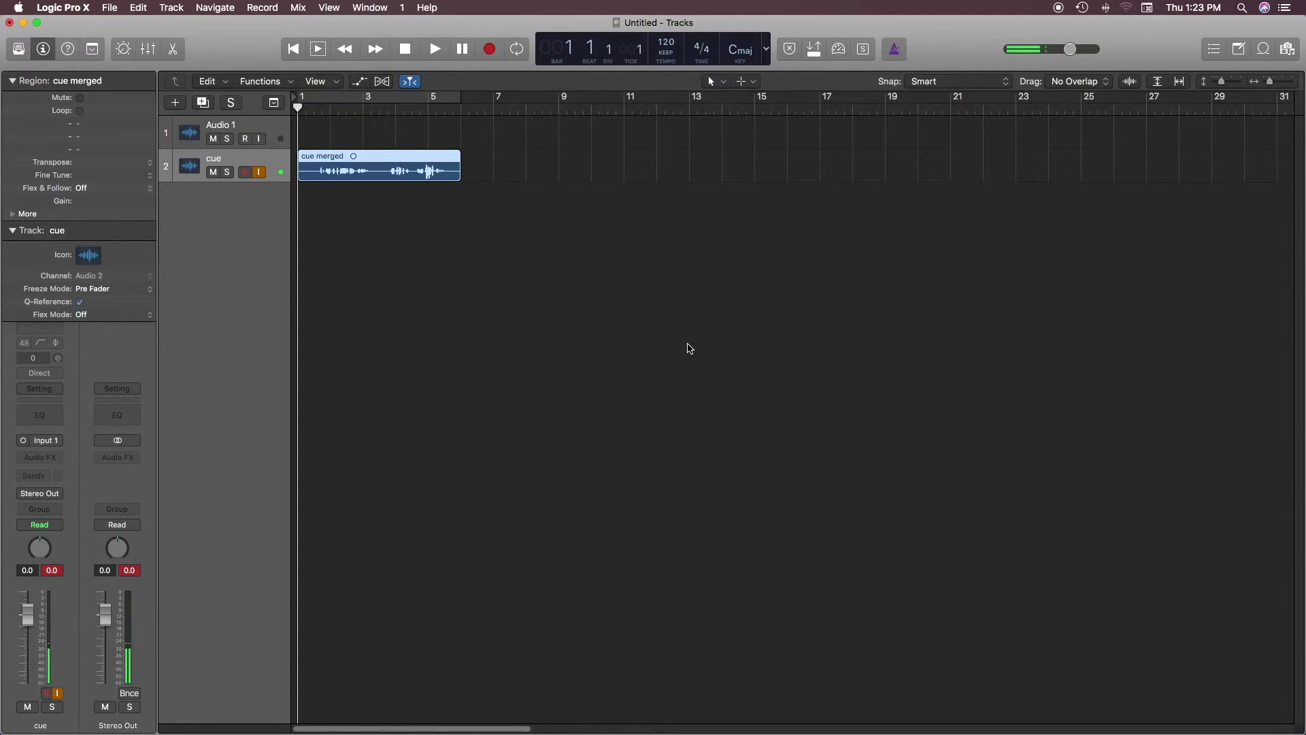
key(c)
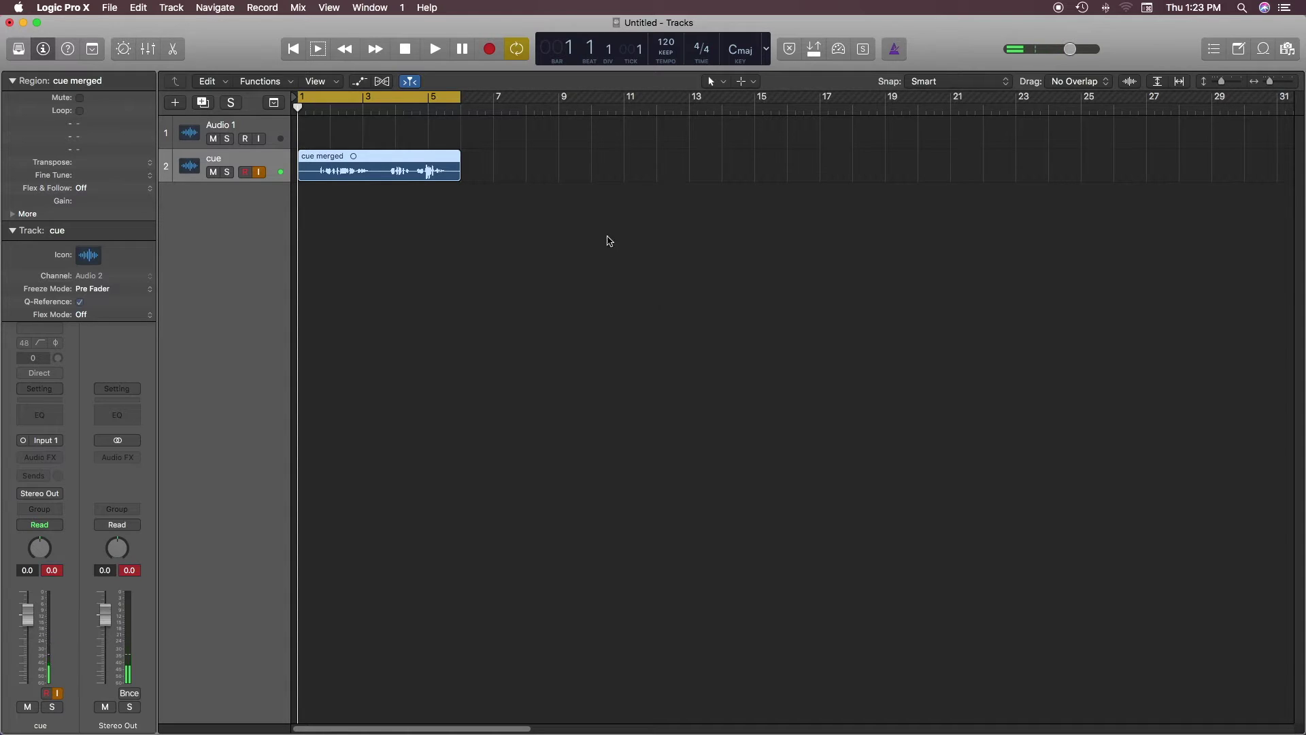
Step: Shorten the cycle range to end at bar 3 and play the loop briefly
drag(458, 104, 361, 190)
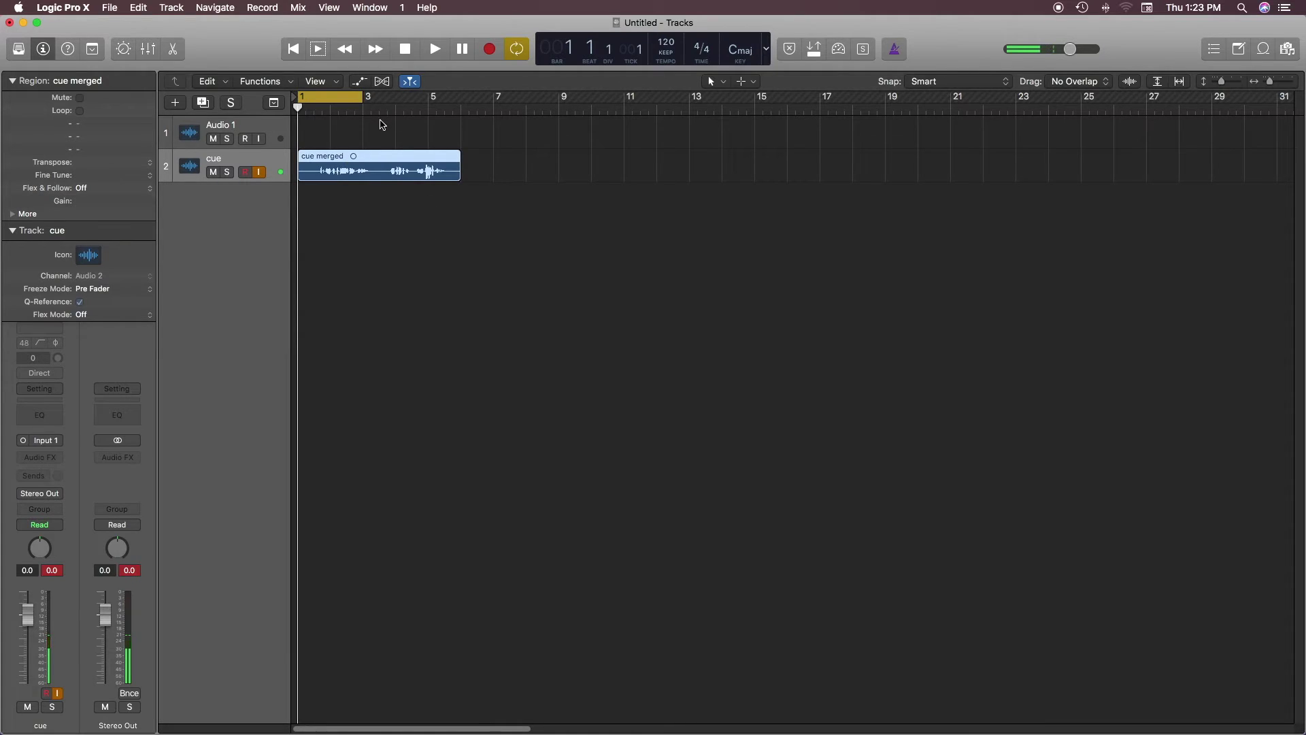
key(space)
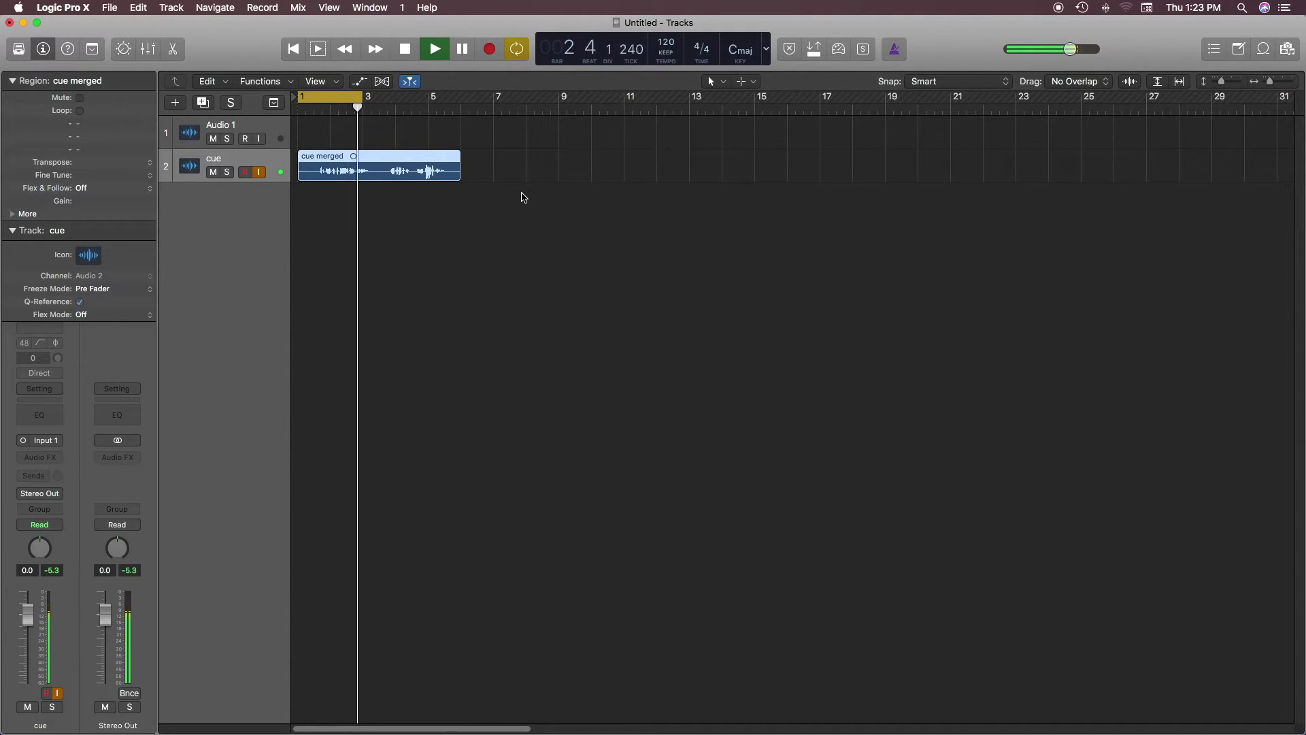
key(space)
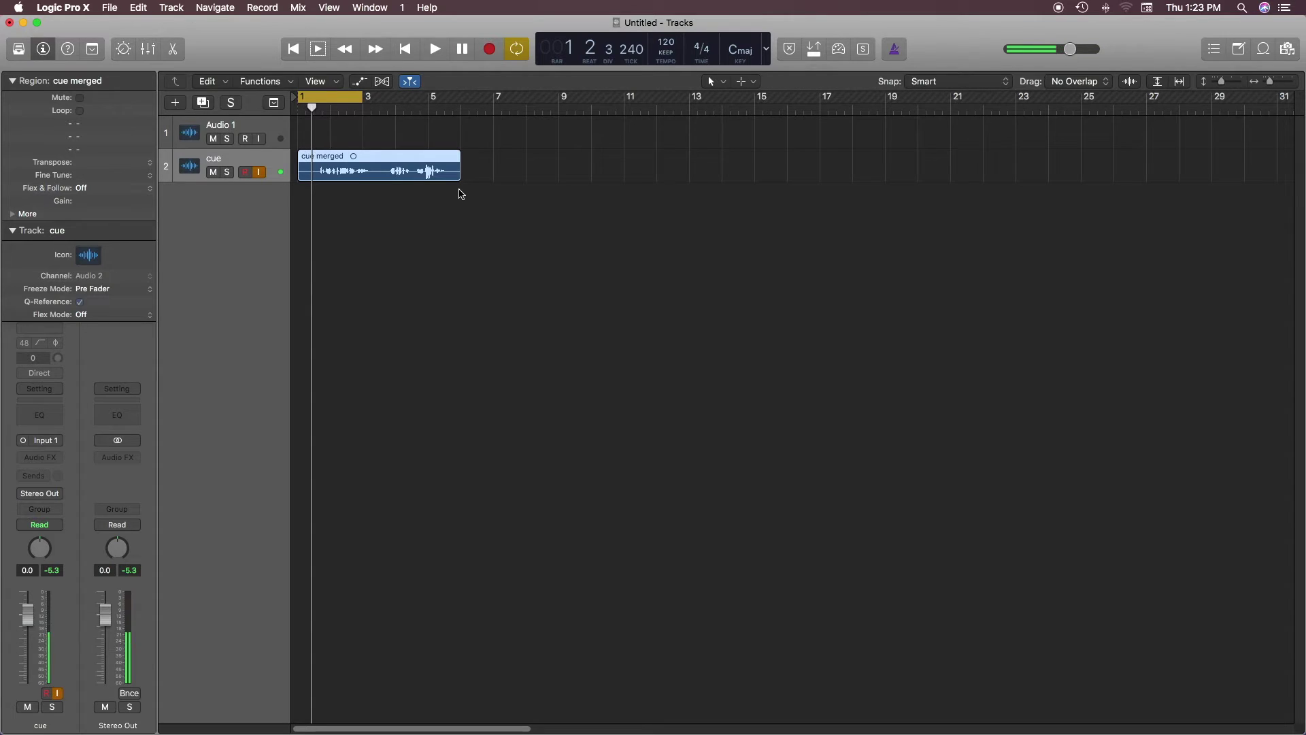
Step: Turn Cycle mode off, play past bar 3, stop, and turn Cycle mode back on
click(349, 97)
key(space)
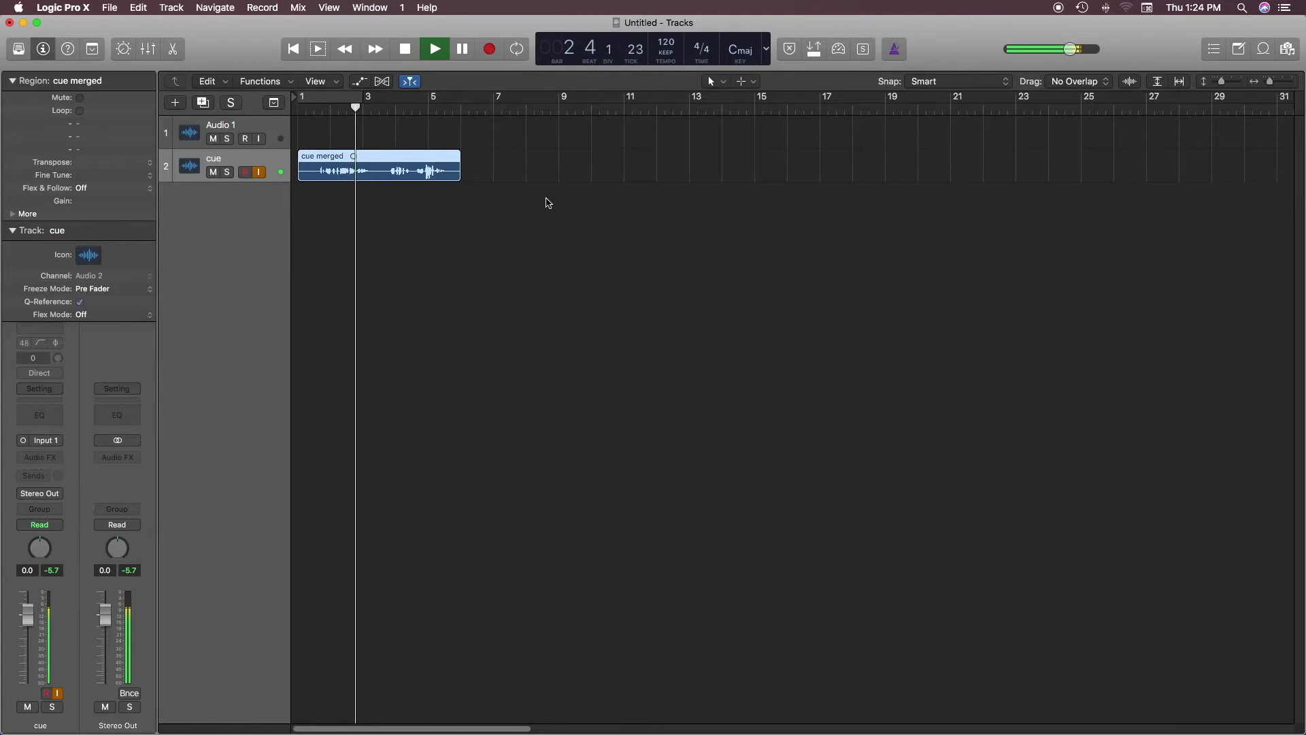
key(space)
key(c)
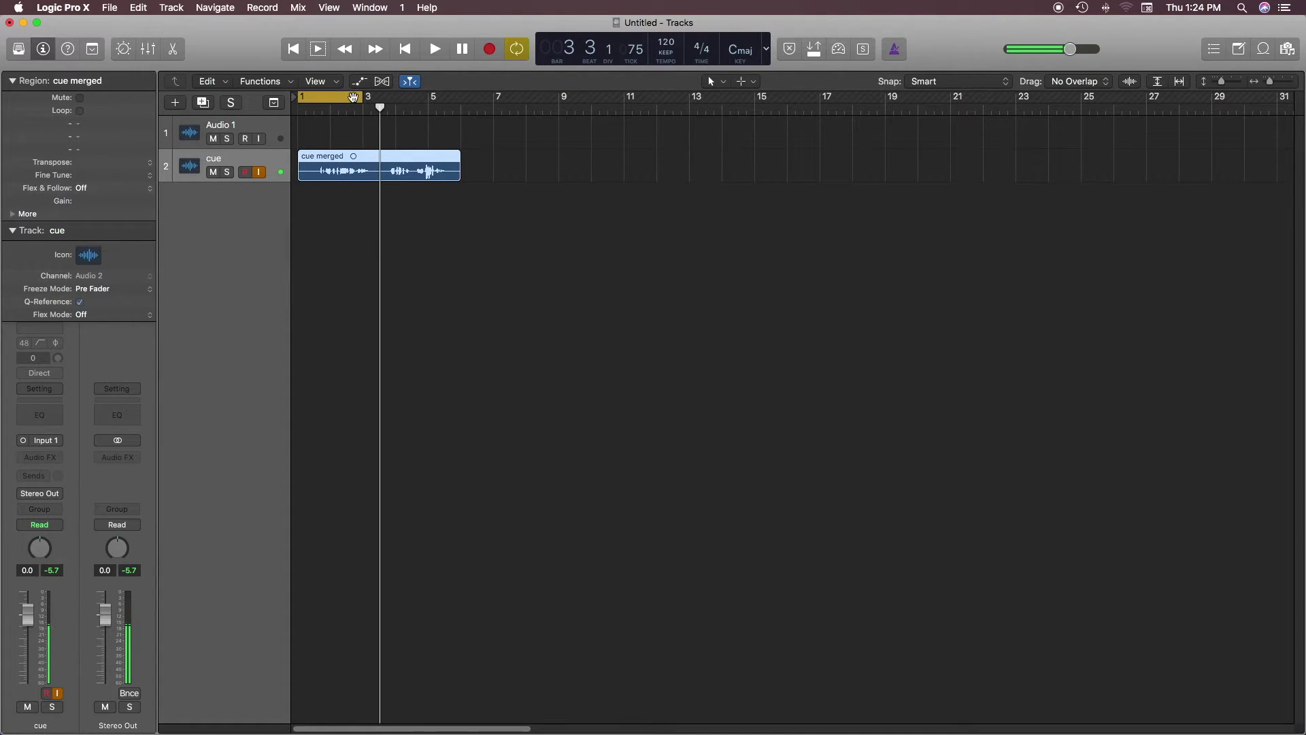
Step: Turn Cycle mode off, split the merged region at the playhead on bar 3, and undo the split
key(Return)
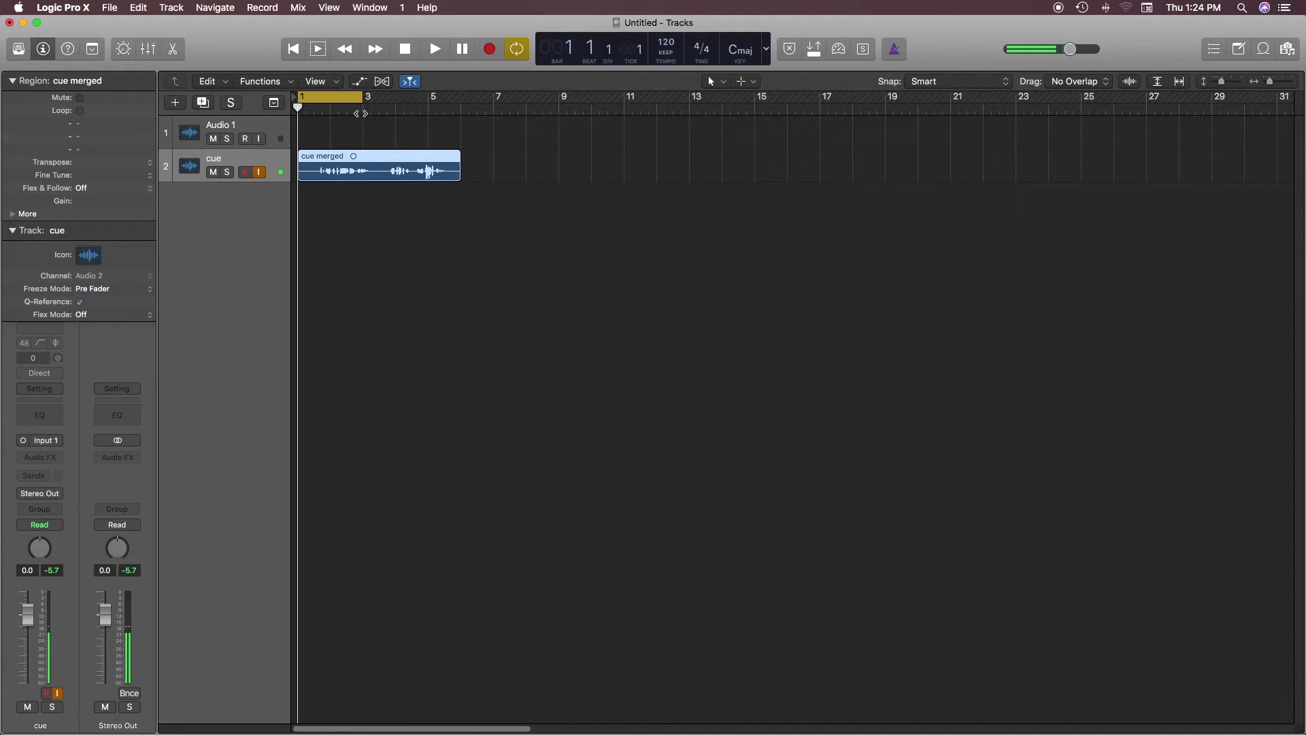
click(343, 95)
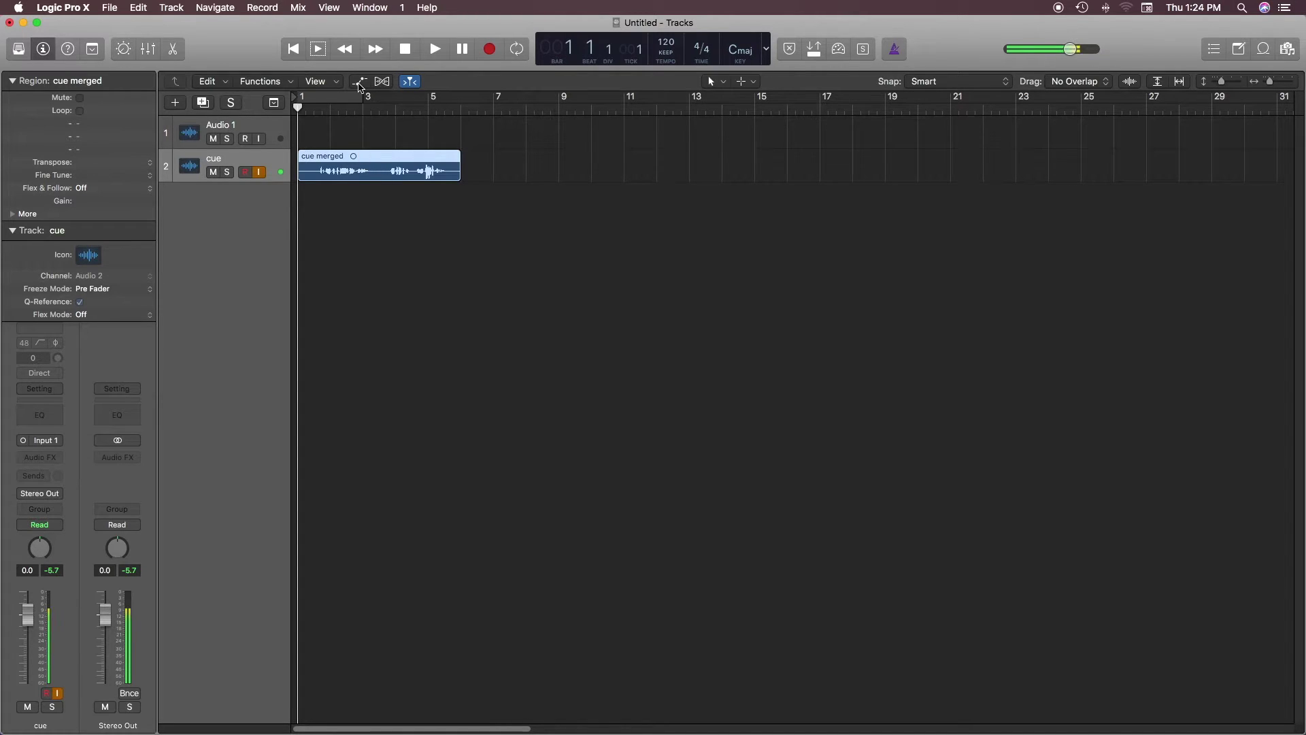
click(362, 108)
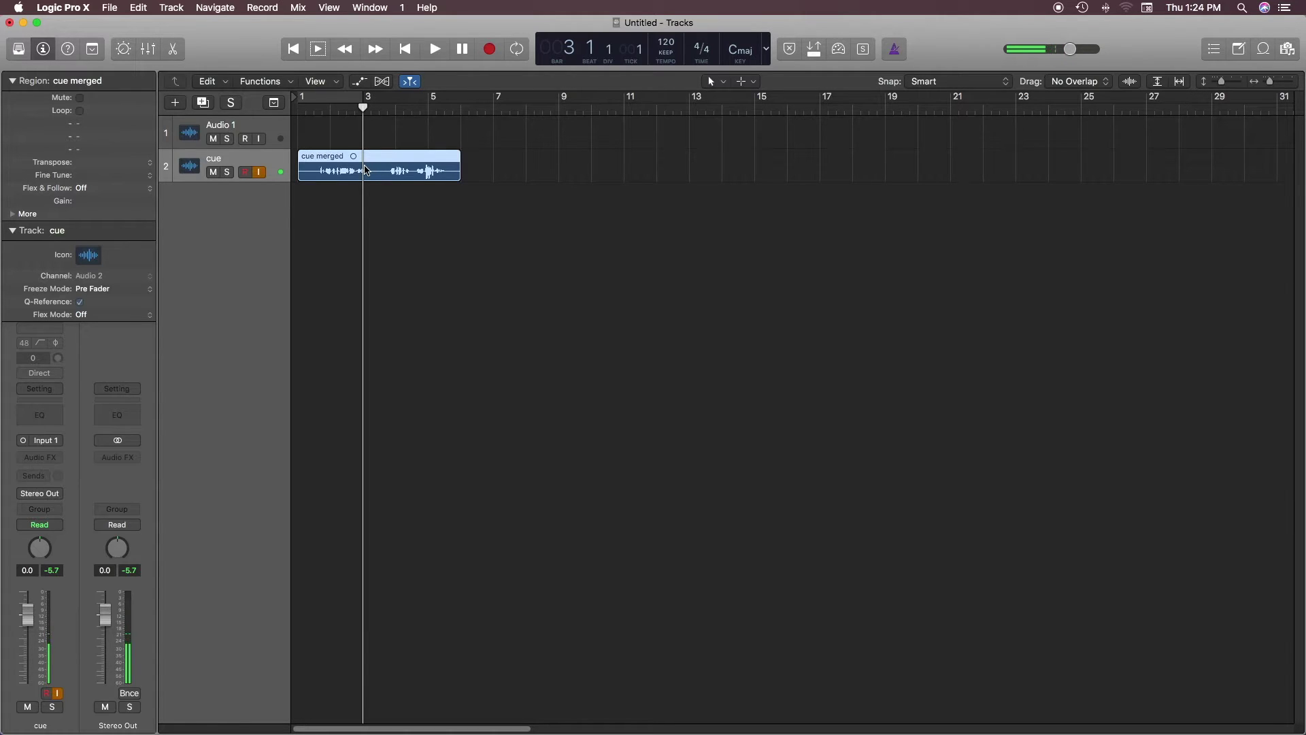
click(365, 167)
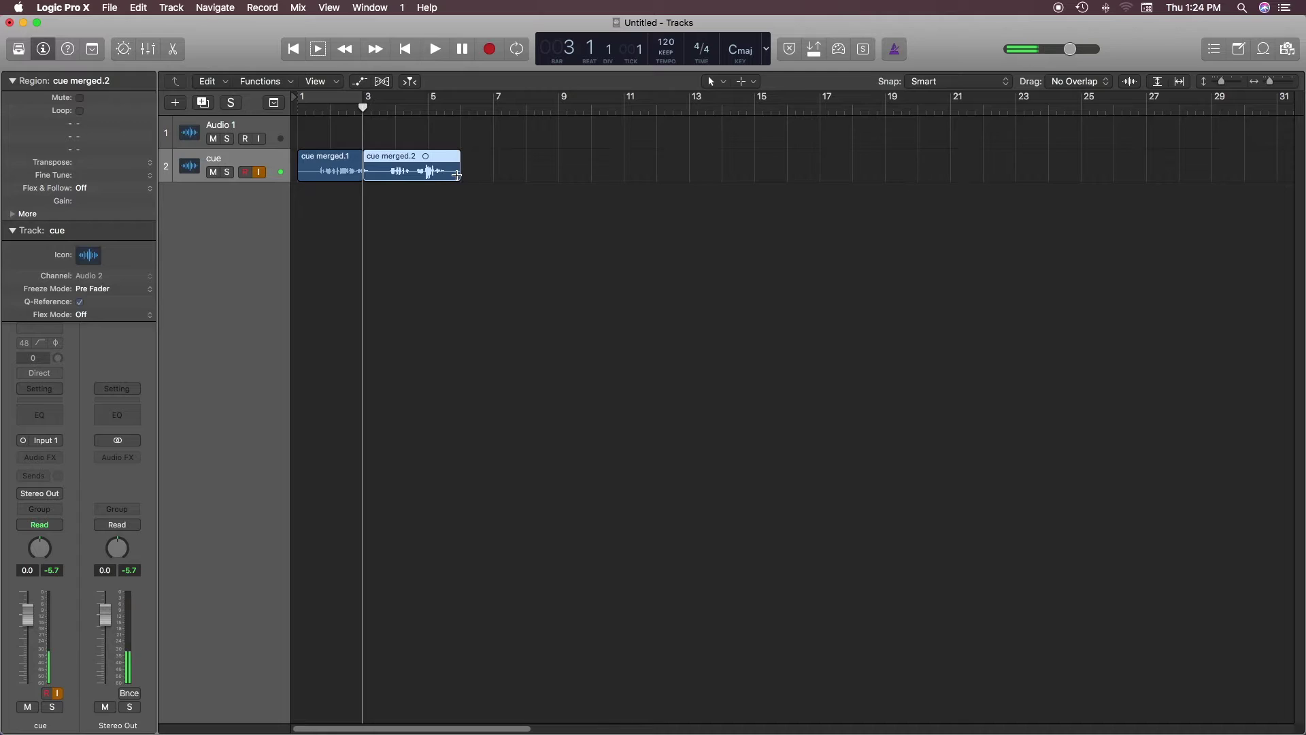
key(super+z)
Step: With the playhead back at bar 1, split the merged region at the cycle range's end on bar 3, and undo the split
click(687, 181)
click(344, 102)
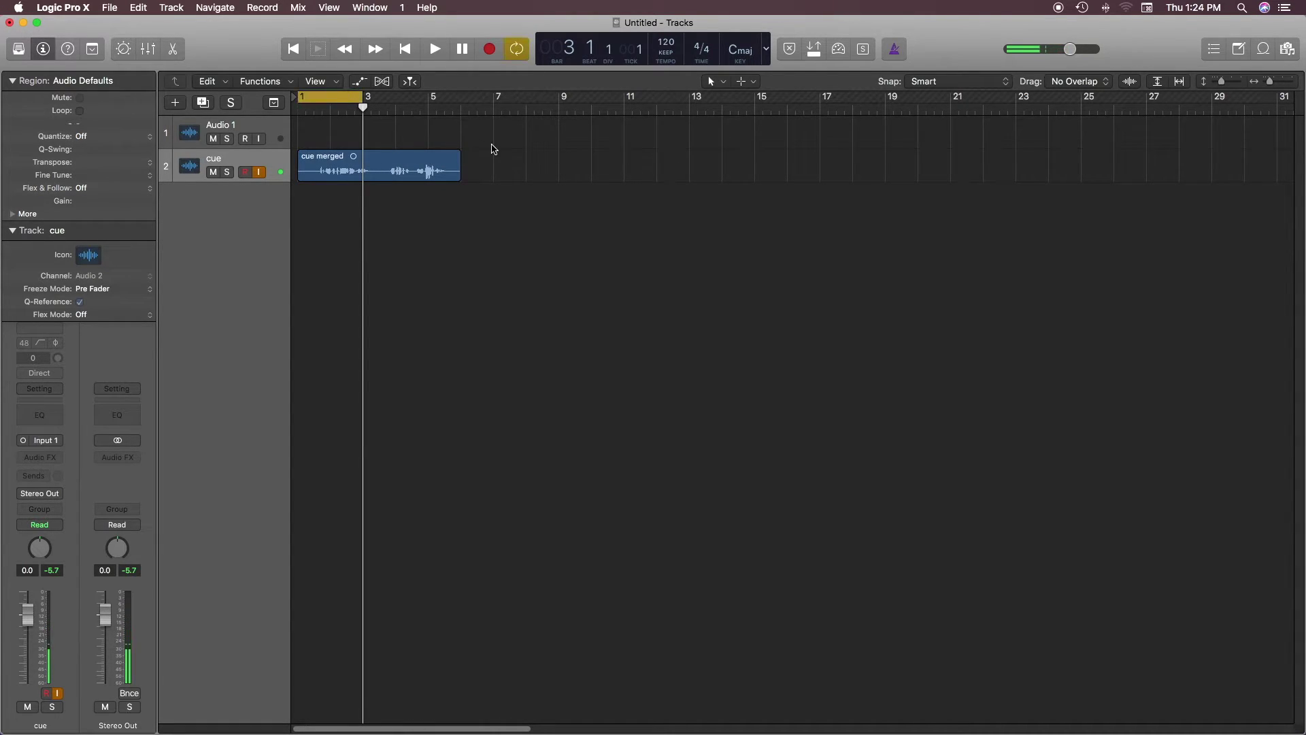
drag(364, 108, 303, 107)
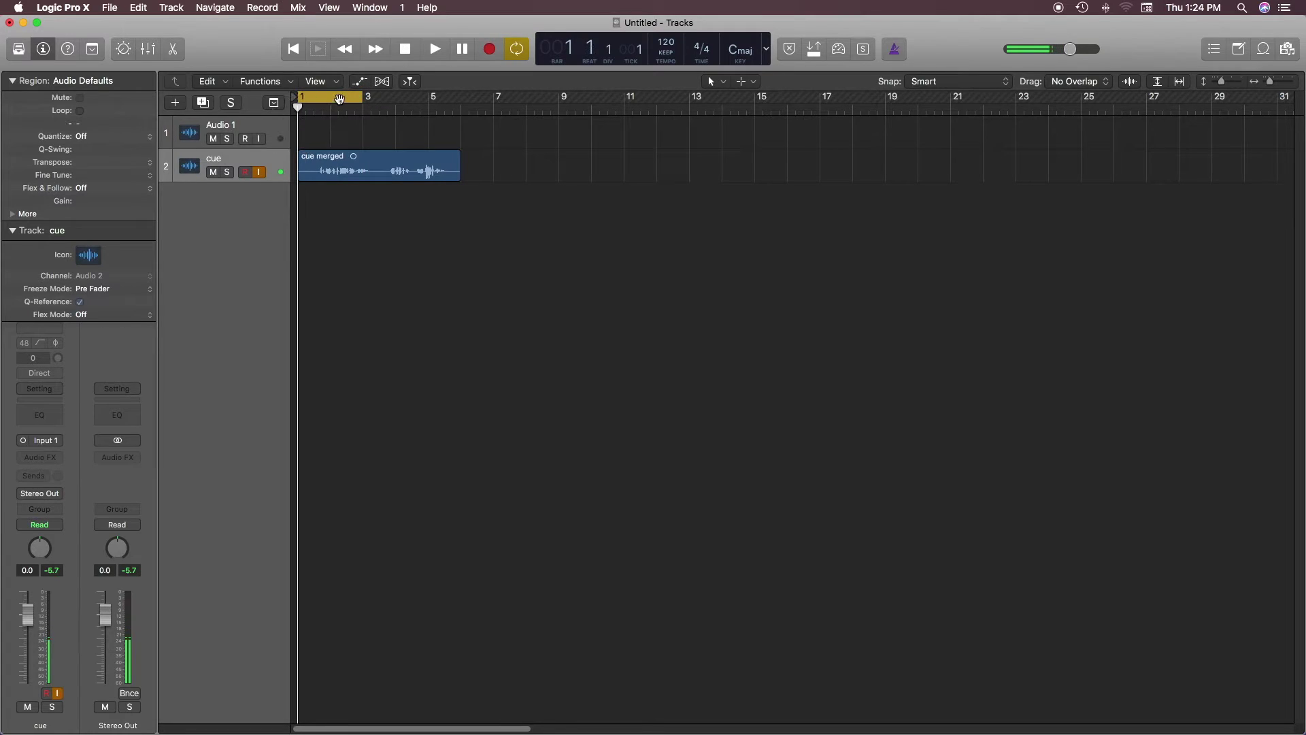
click(340, 99)
click(360, 171)
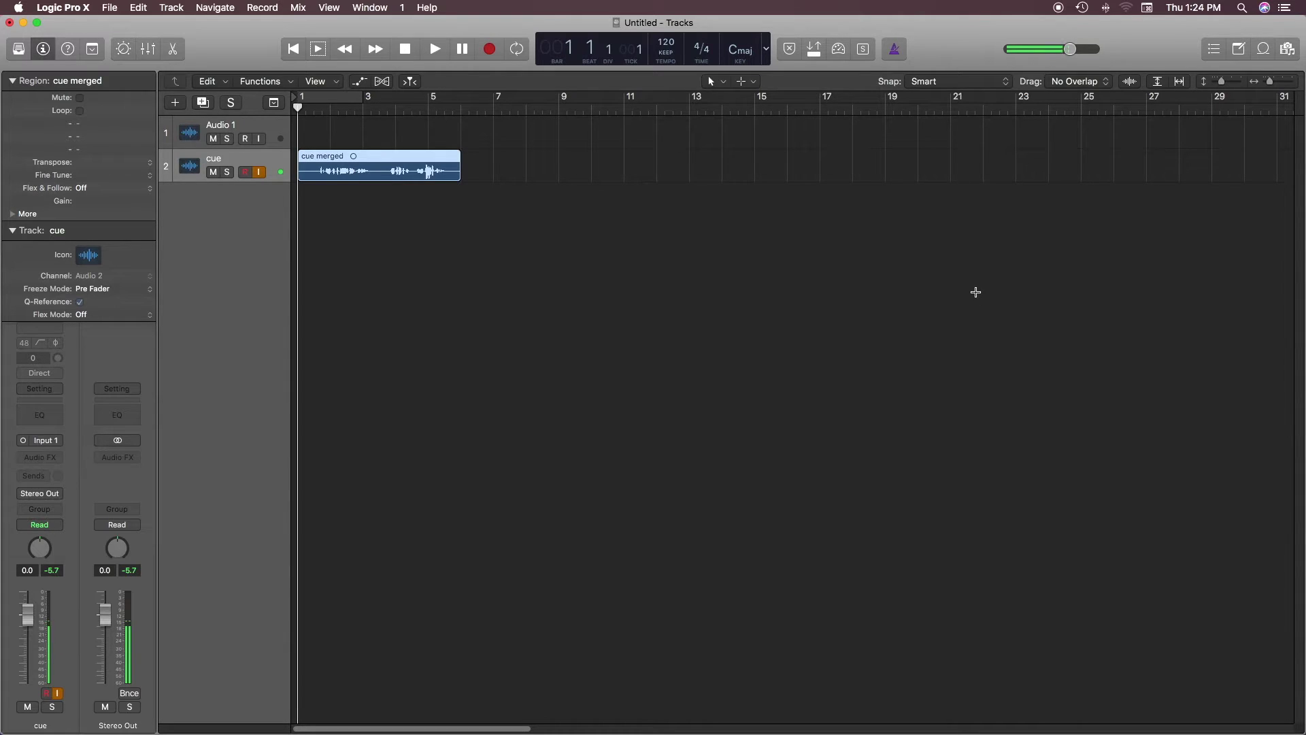
key(ctrl+super+t)
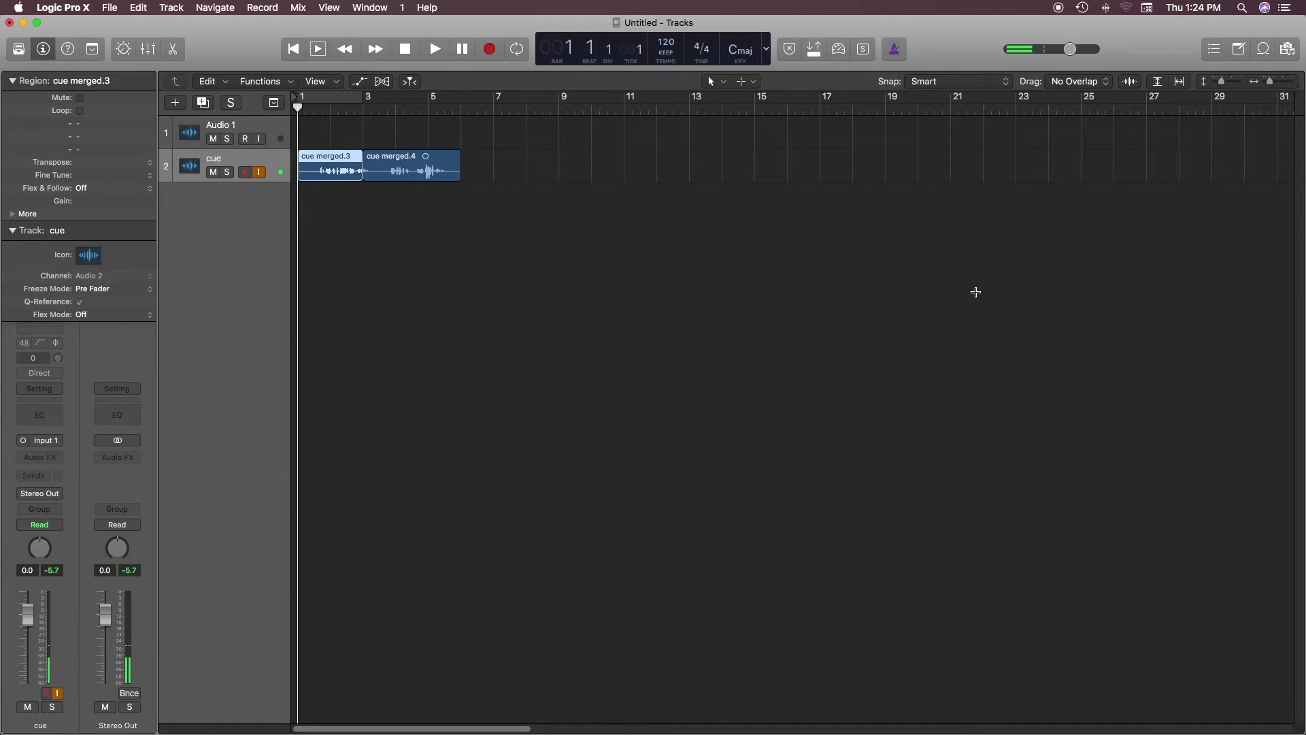
key(super+z)
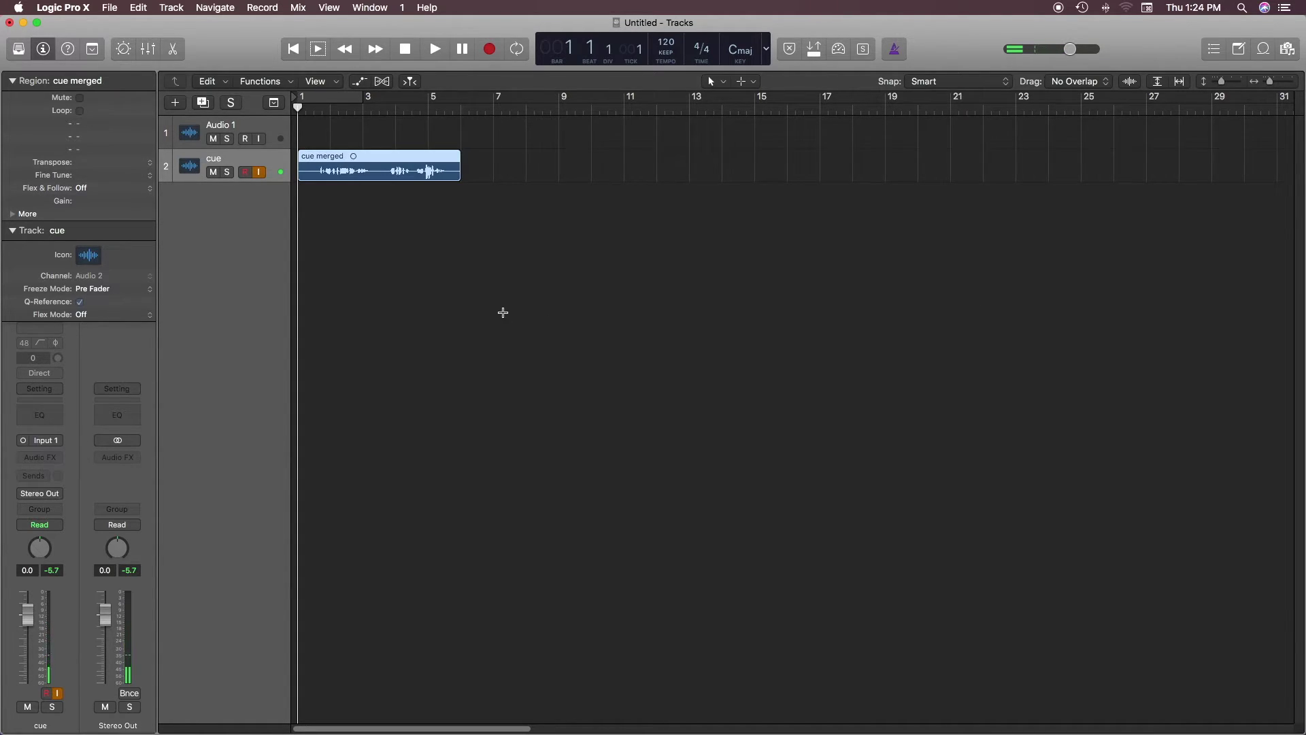
click(489, 286)
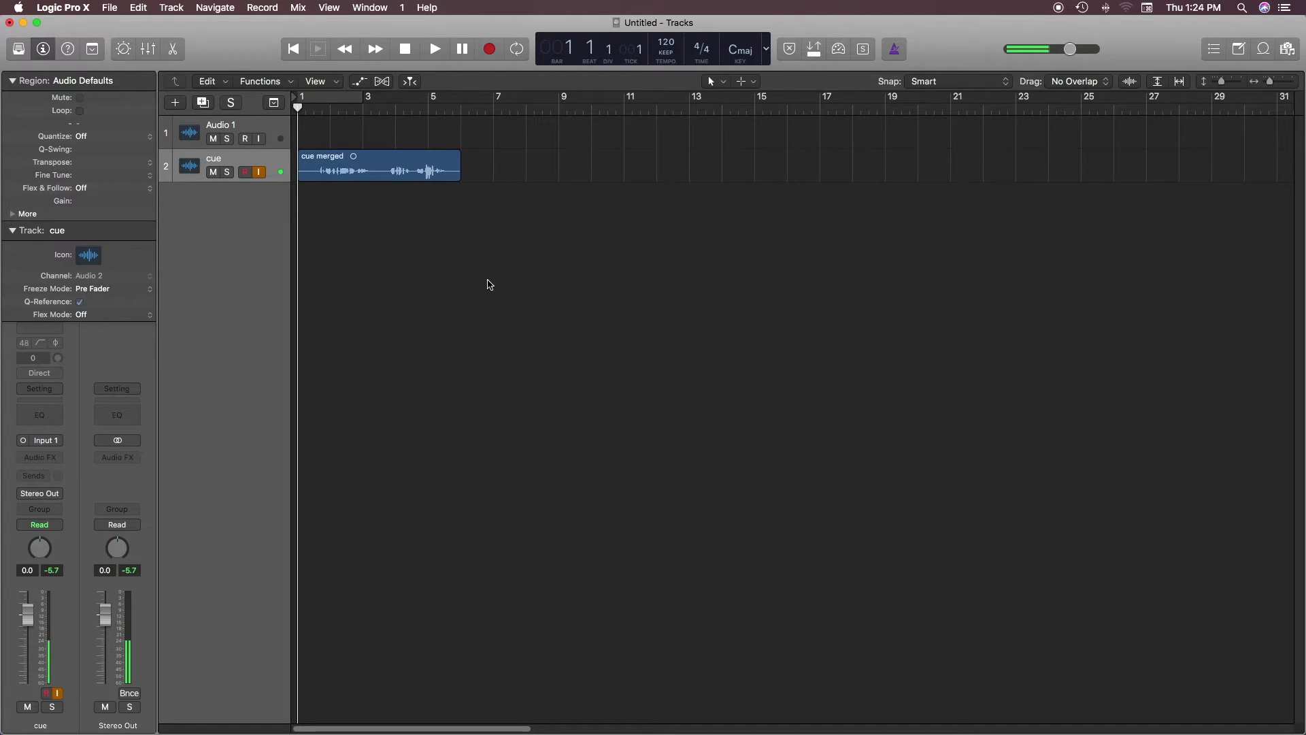
Step: Extend the cycle range to end at bar 4, turn Cycle mode off, and split the merged region by locators
click(360, 102)
mouse_move(364, 102)
mouse_down()
mouse_move(398, 103)
mouse_move(386, 107)
mouse_up()
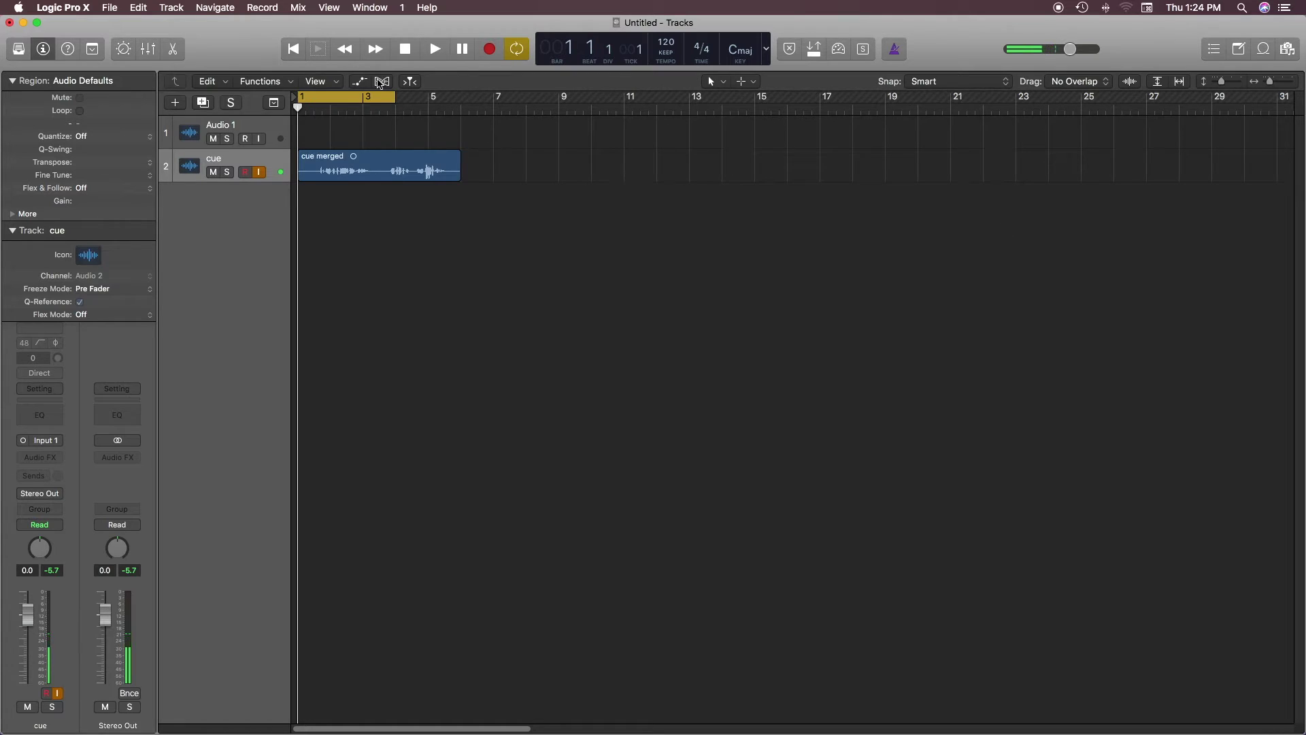
click(378, 97)
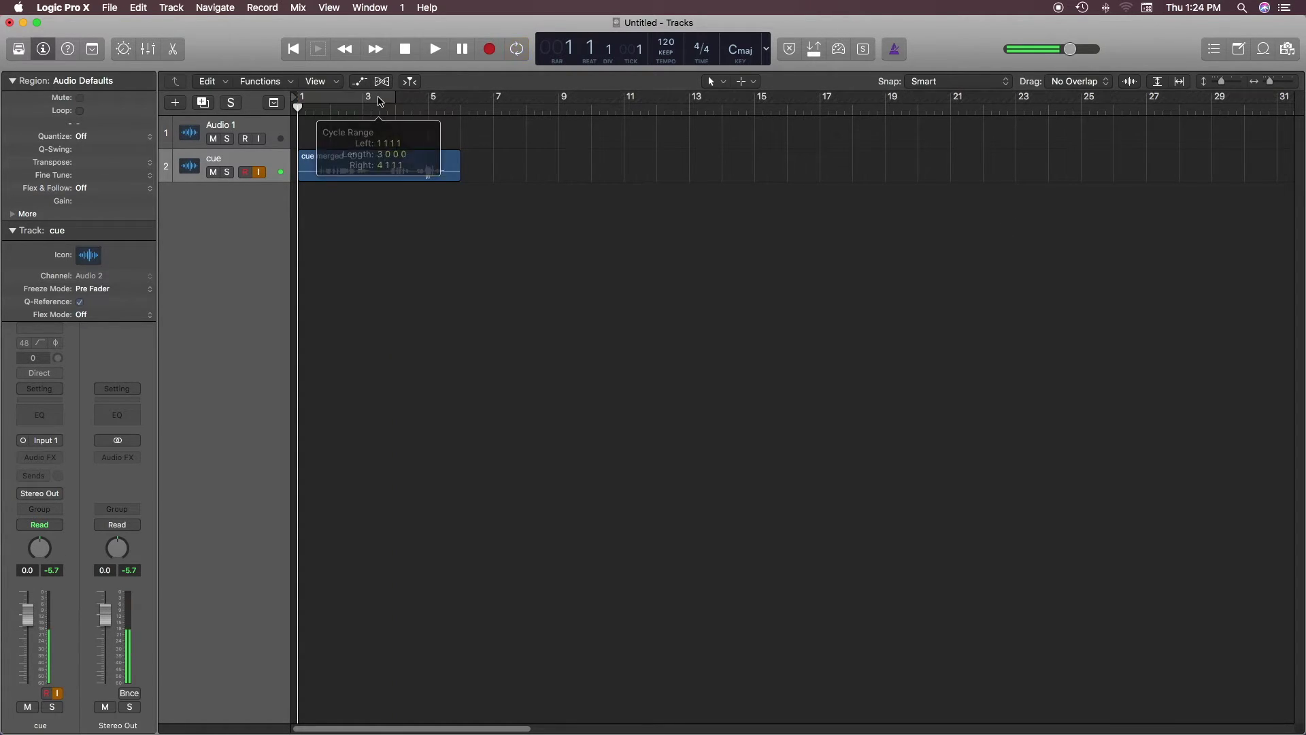
click(378, 97)
click(376, 98)
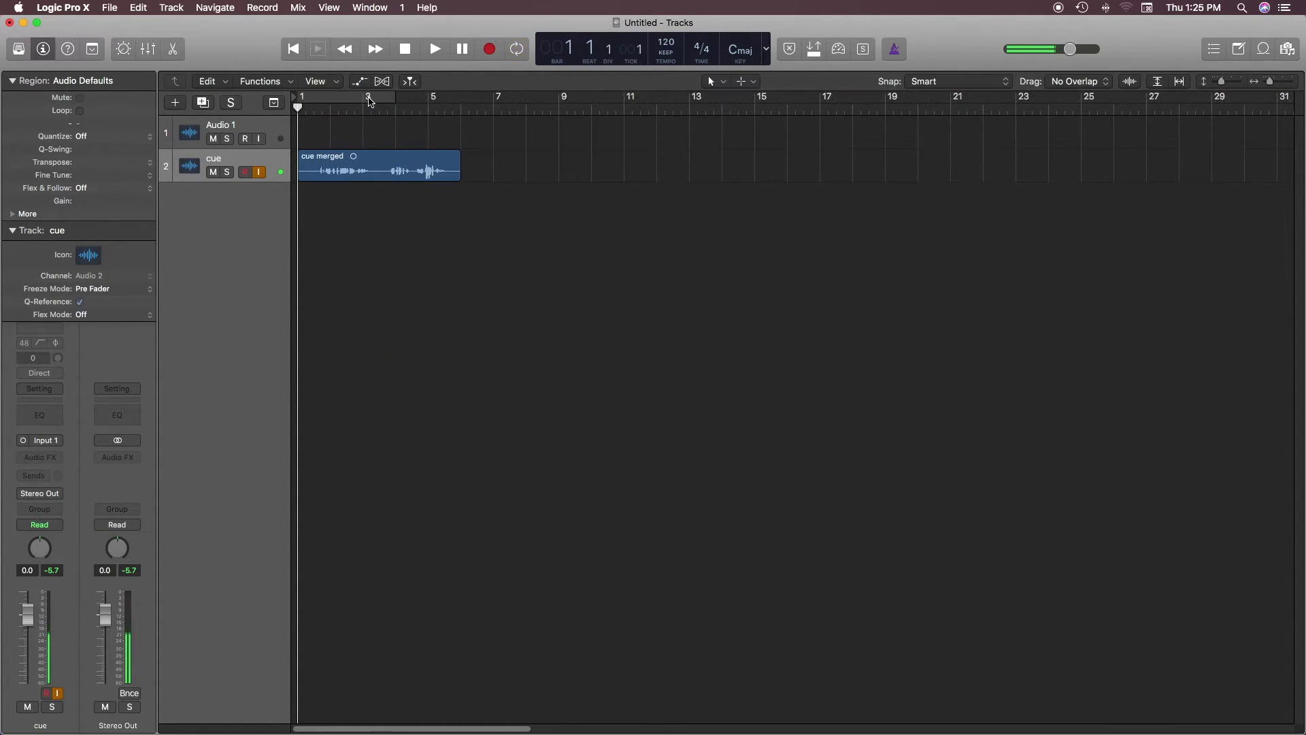
click(423, 160)
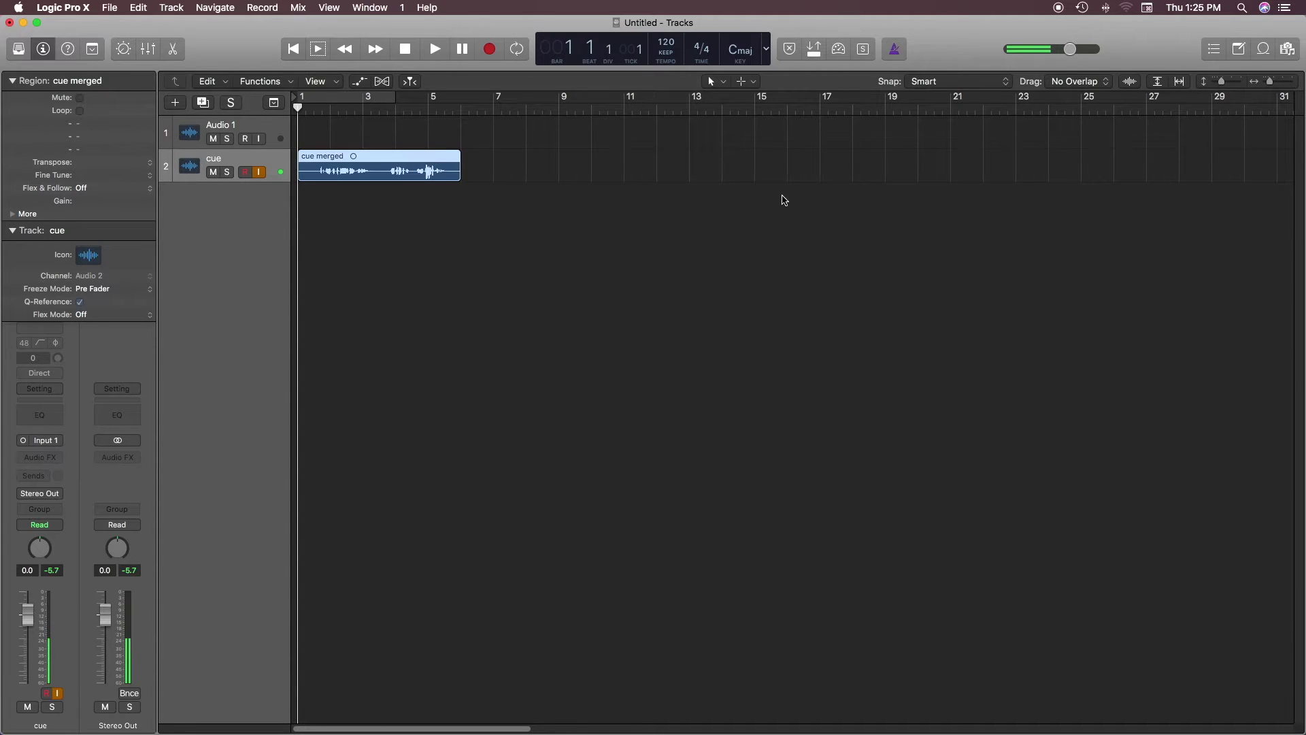
key(super+y)
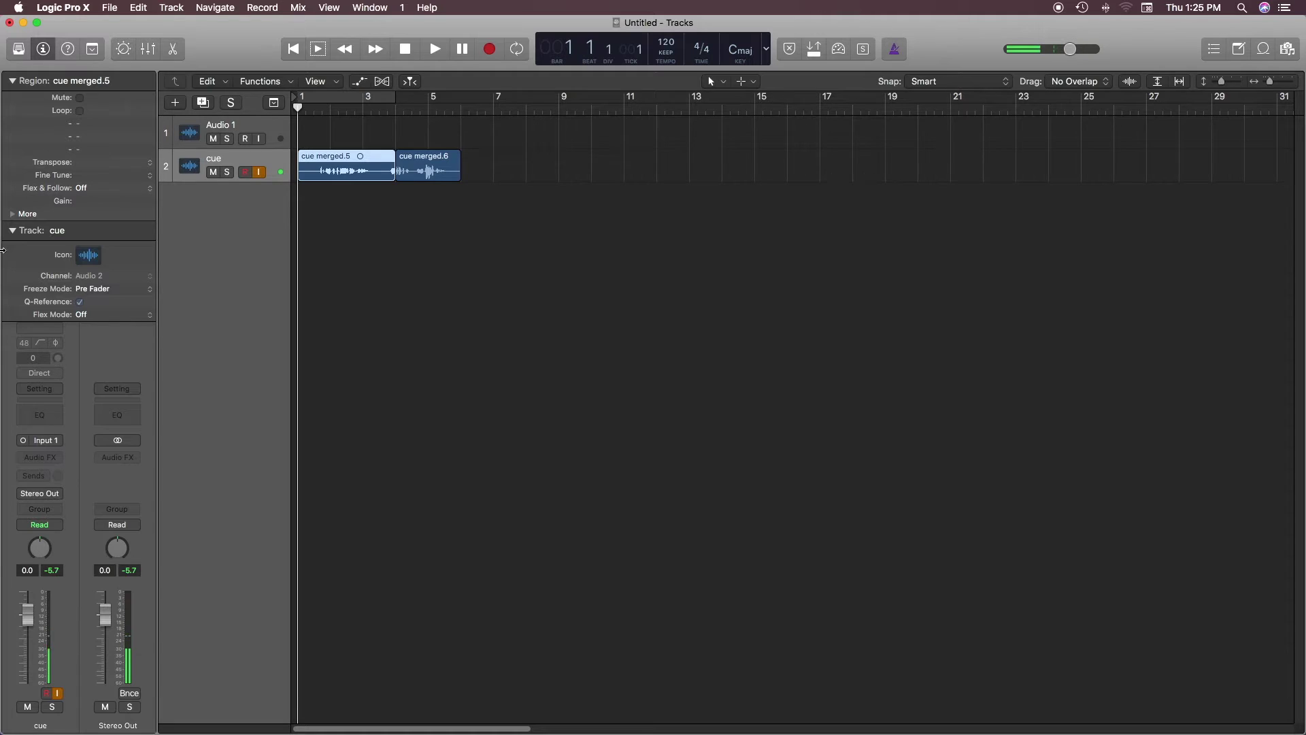
Step: Duplicate the cue track seven times and undo the last three duplications
key(super+a)
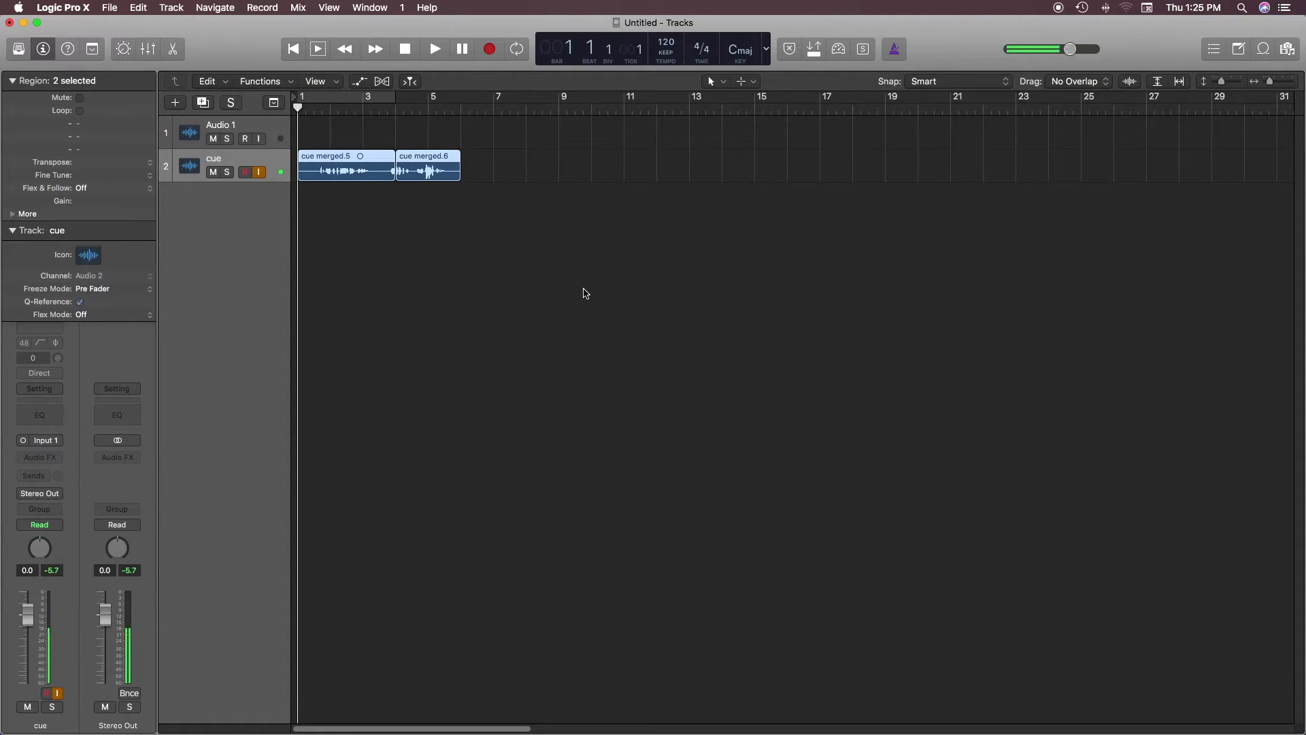
key(super+d)
key(super+d)
key(super+d)
key(super+d)
key(super+d)
key(super+d)
key(super+d)
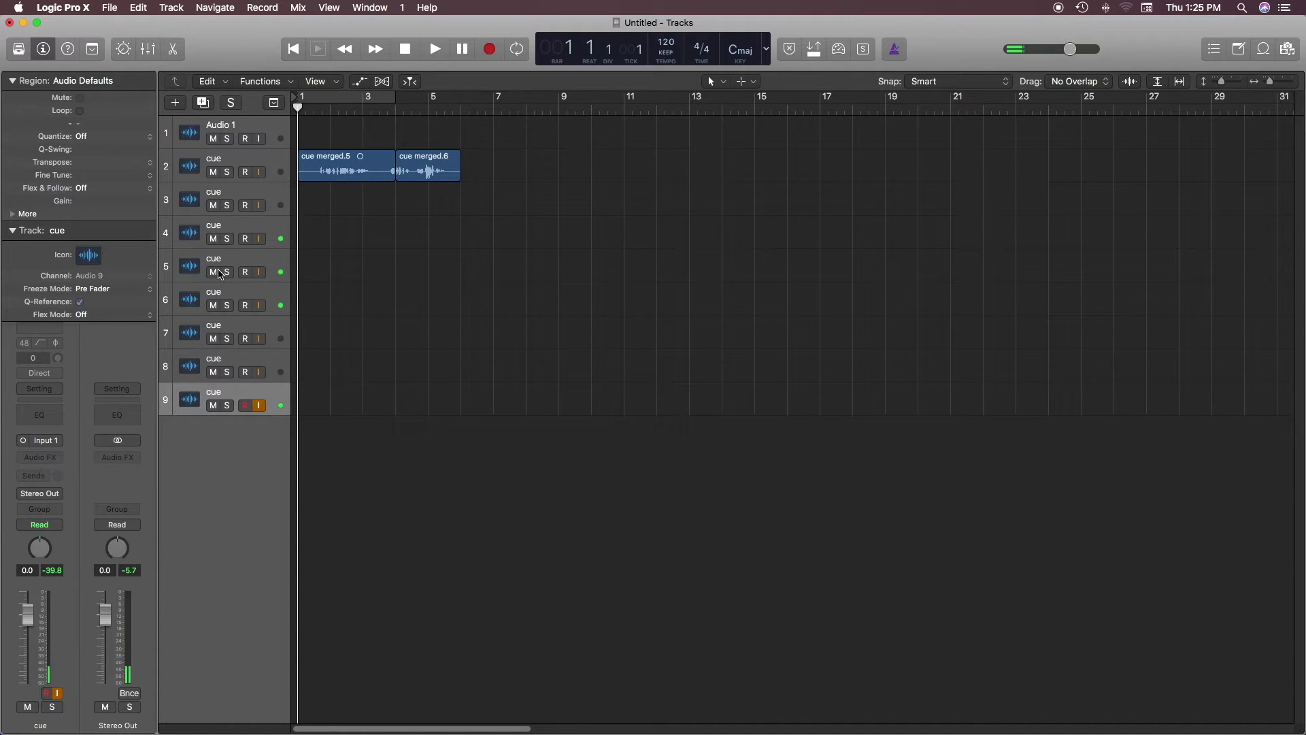
key(super+z)
key(super+z)
key(super+z)
Step: Join the two regions on the first cue track into one region, creating a new audio file
drag(520, 153, 336, 175)
key(super+j)
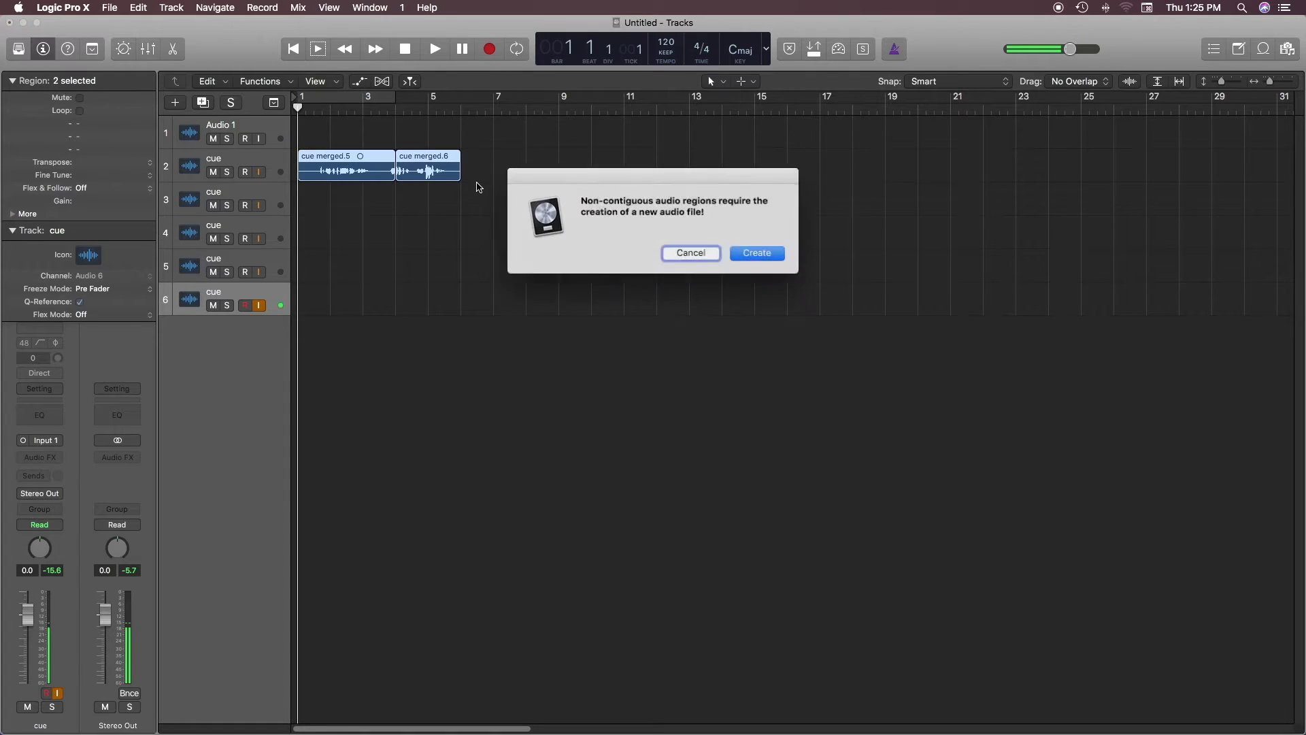
click(754, 253)
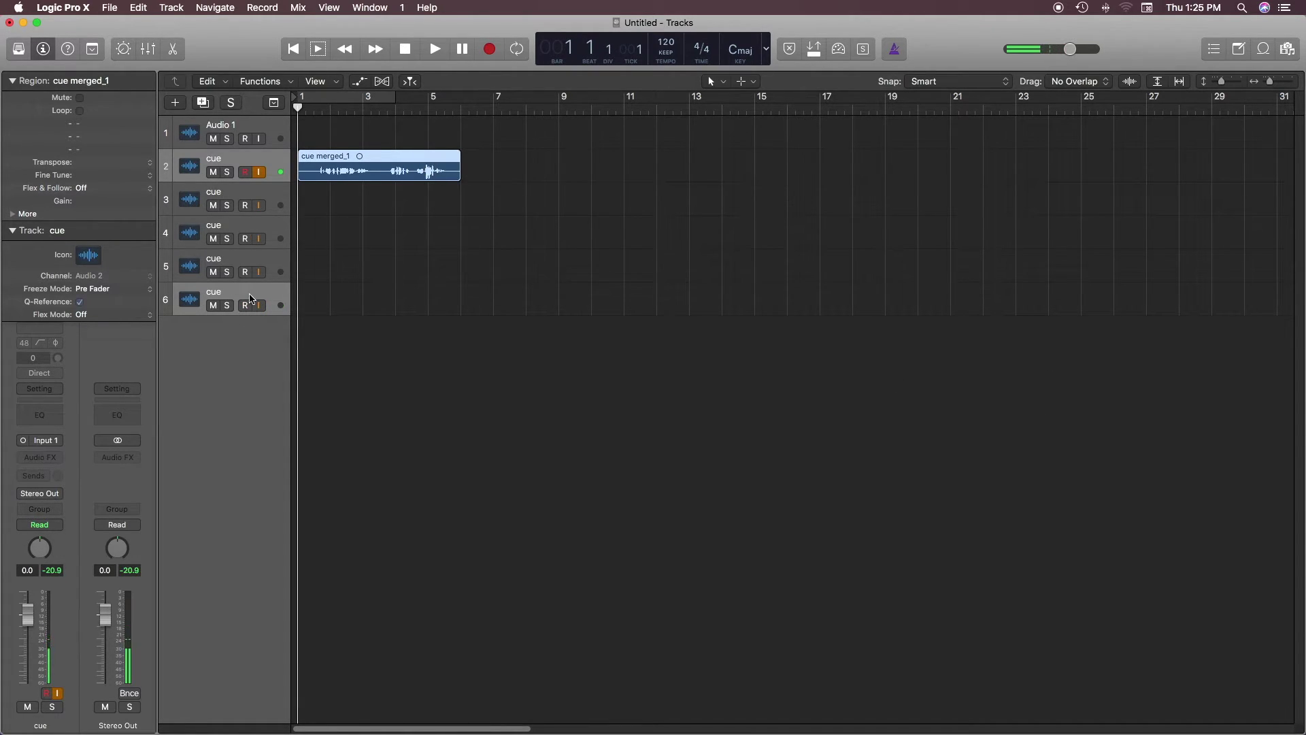
Step: Duplicate the first cue track three more times
click(243, 158)
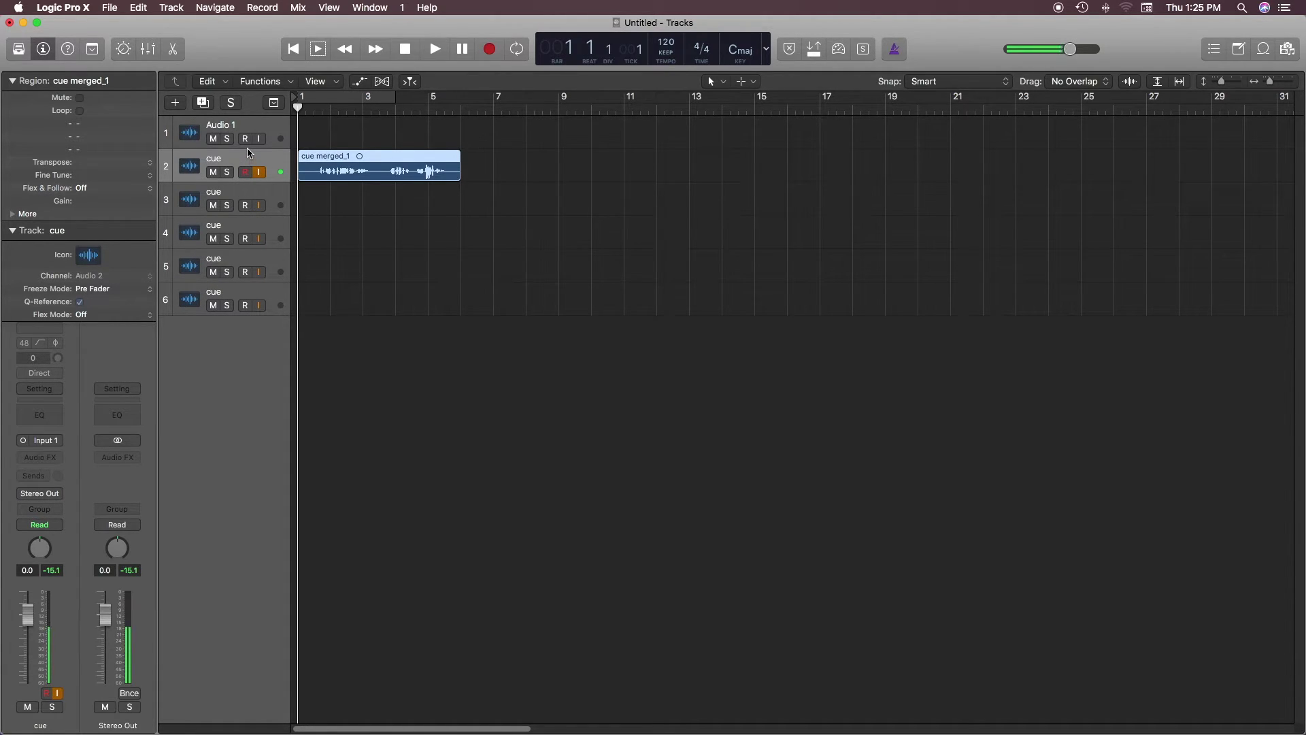
key(super+d)
key(super+d)
key(super+d)
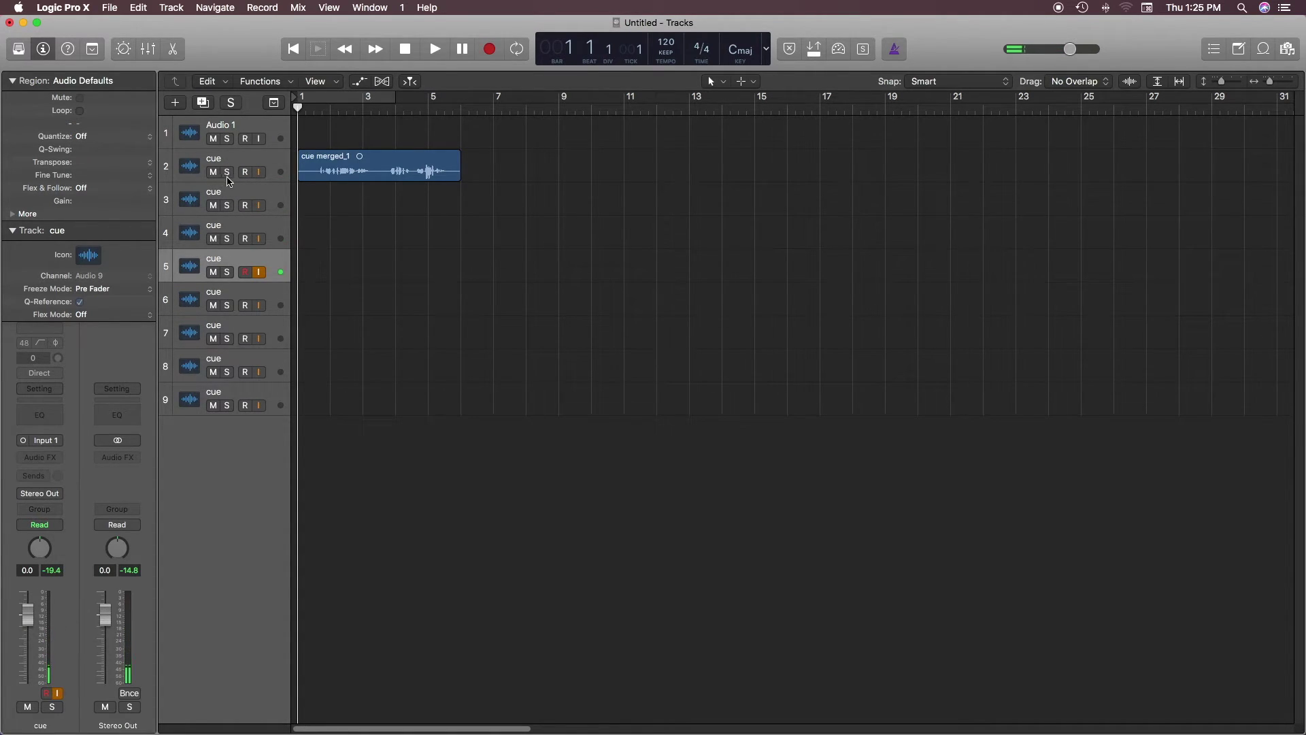
Step: Copy the joined region at bar 1 onto each of the seven cue tracks below it
click(274, 183)
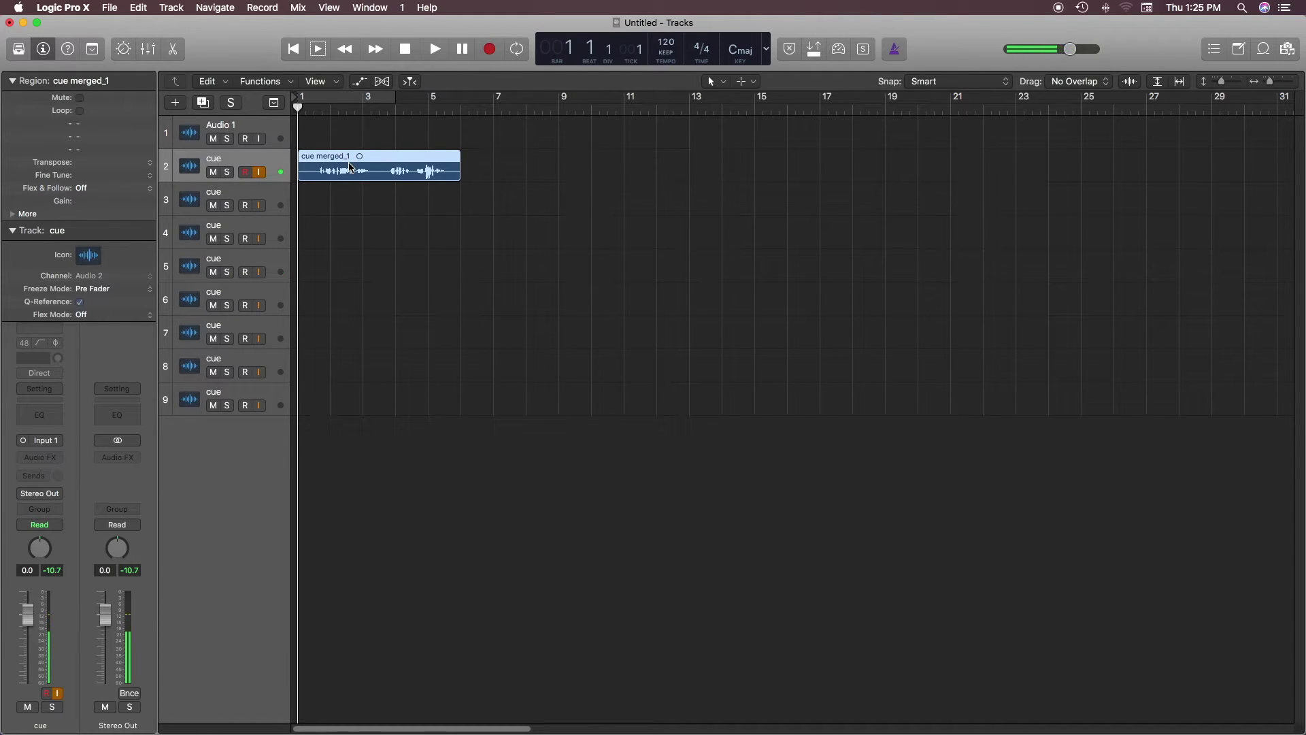
drag(357, 163, 362, 199)
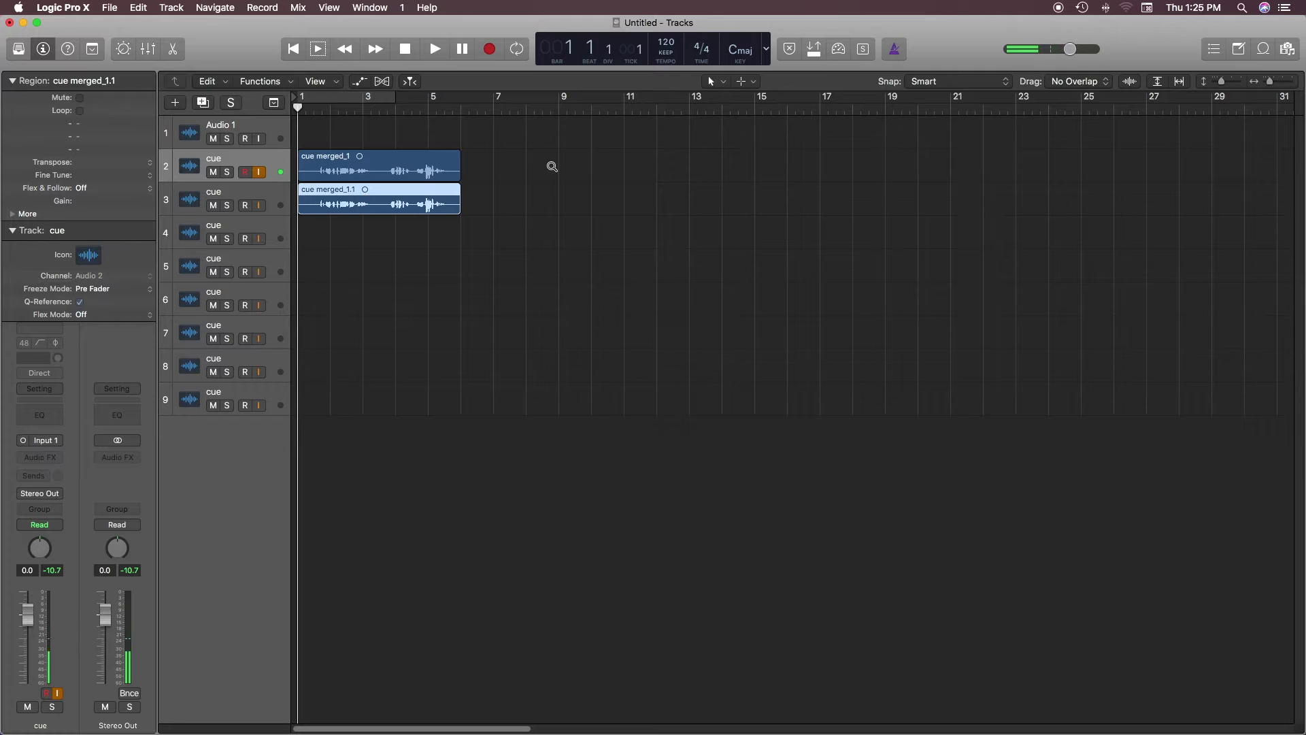
drag(551, 166, 451, 209)
drag(414, 154, 414, 249)
drag(545, 148, 510, 198)
drag(379, 157, 378, 333)
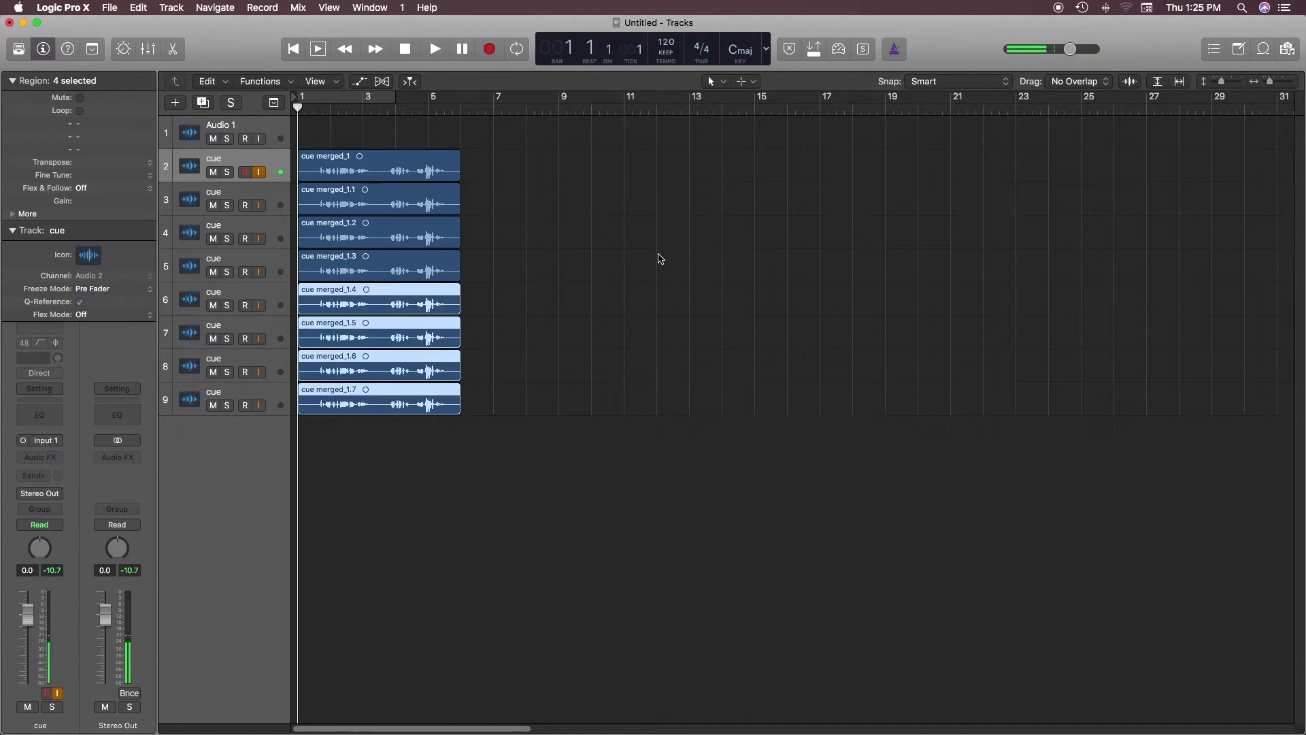
Step: Extend the cycle range to end at bar 5 with Cycle mode on and split all eight cue regions by locators
click(559, 250)
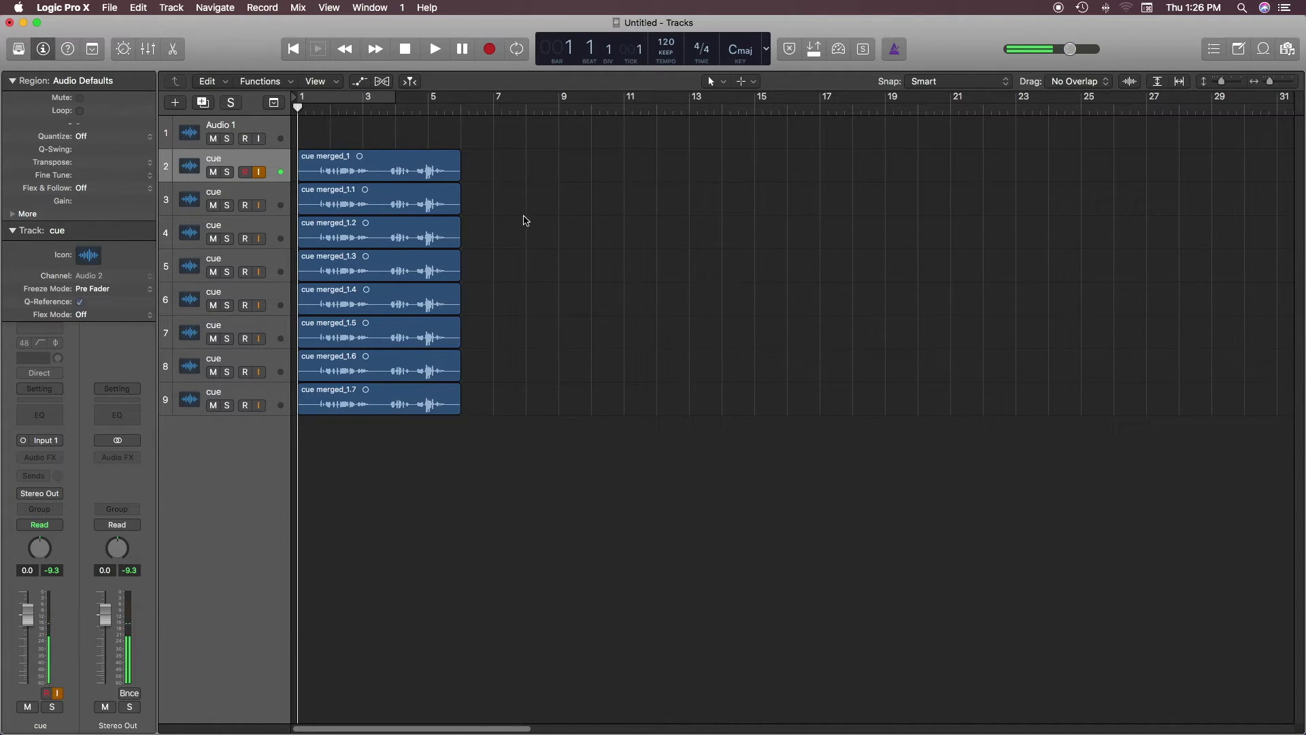
drag(542, 150, 395, 442)
click(376, 104)
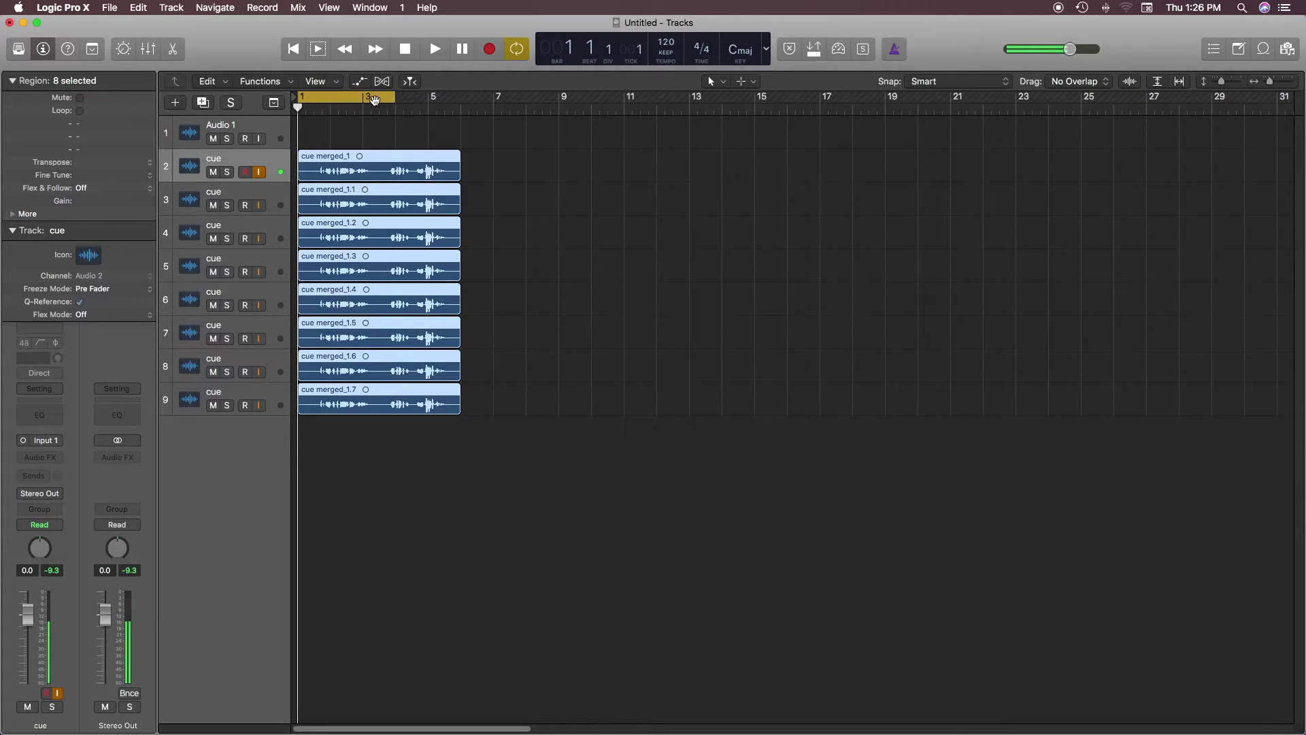
drag(399, 107, 426, 116)
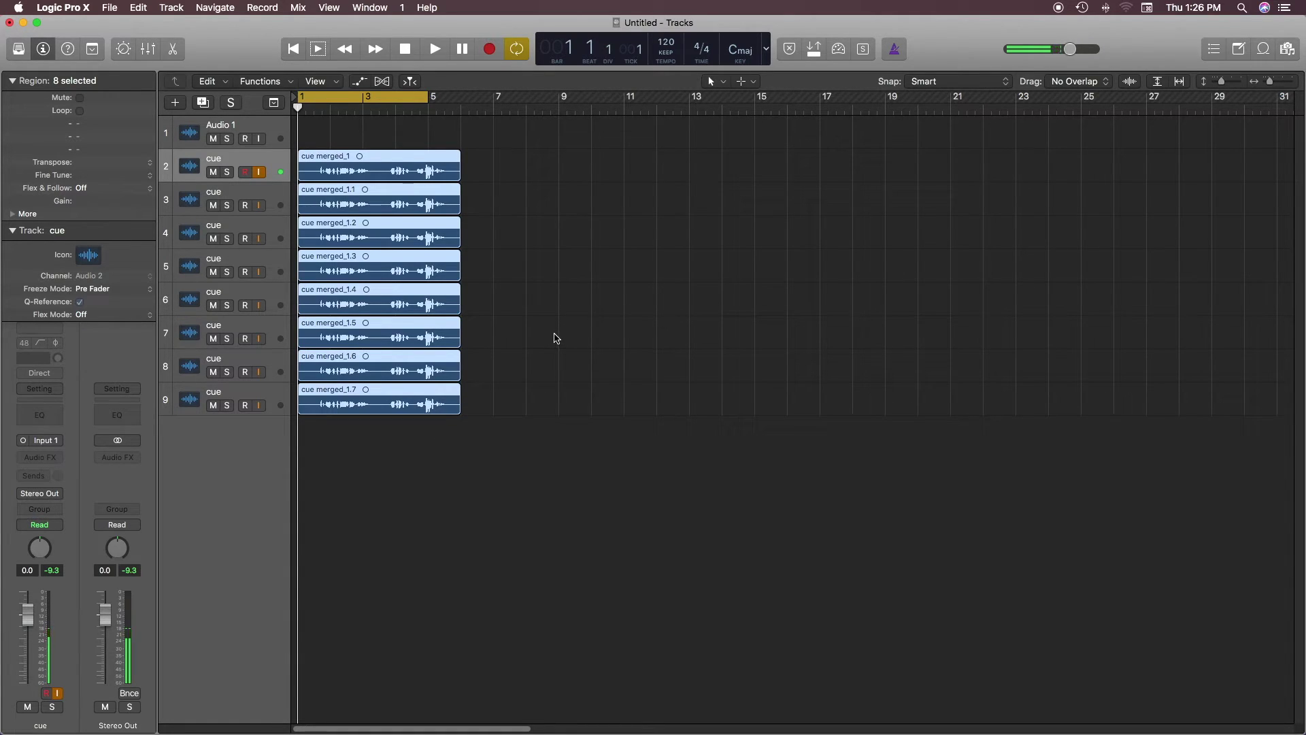
mouse_move(432, 103)
mouse_down()
mouse_move(407, 104)
mouse_move(429, 107)
mouse_up()
key(super+t)
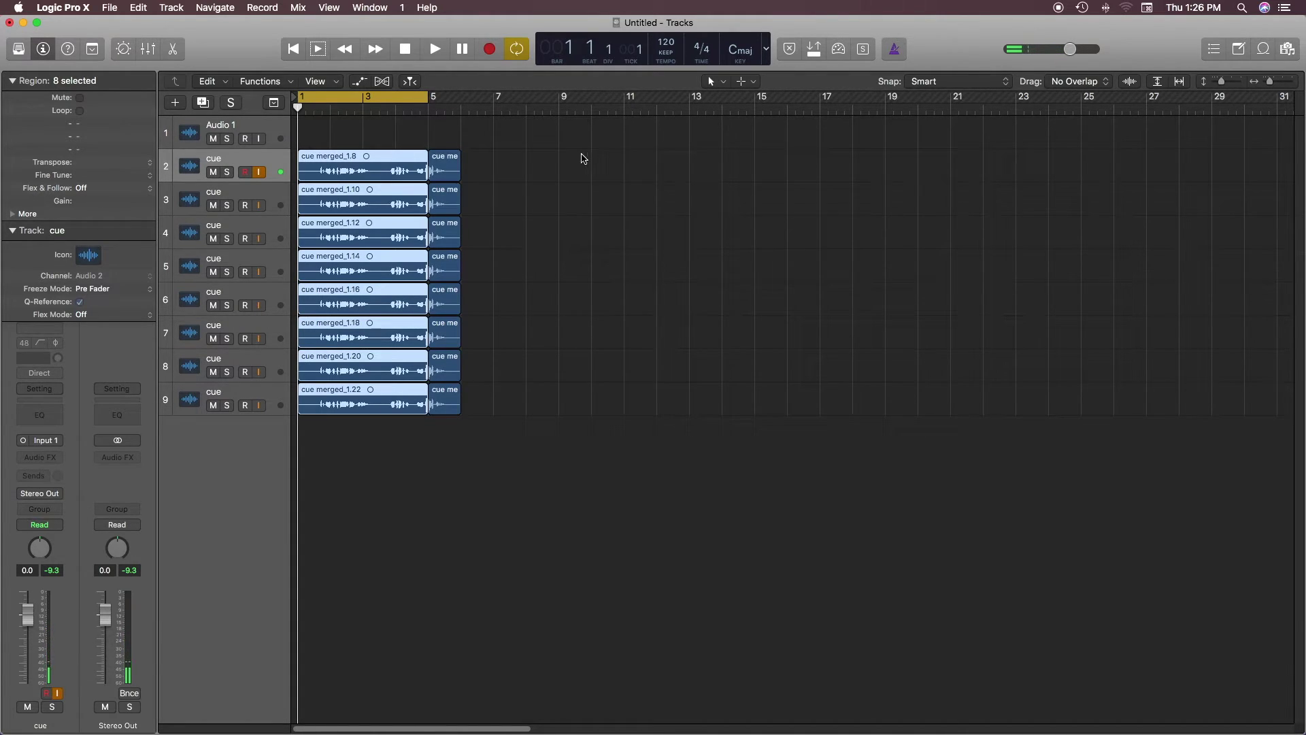
Step: Move the eight end pieces to bar 10 and split the remaining regions by a cycle range ending at bar 3
drag(497, 159, 444, 421)
drag(447, 169, 391, 400)
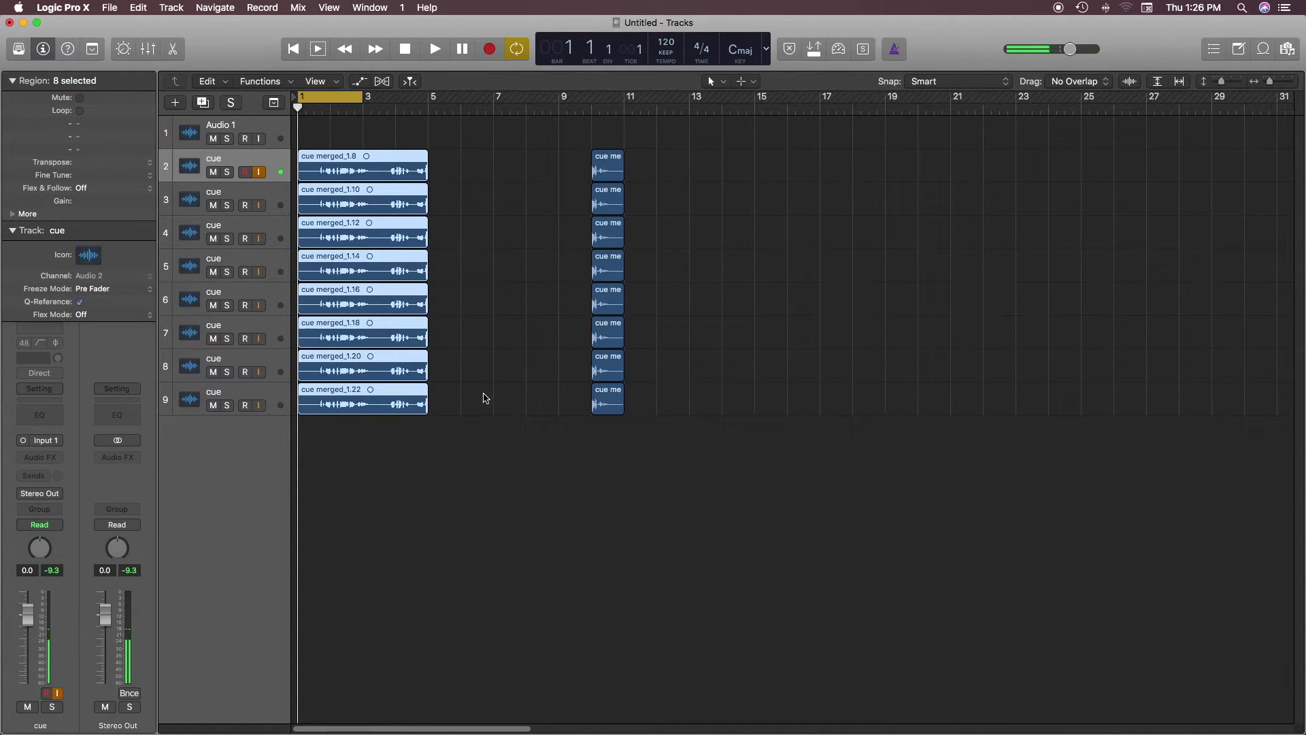
key(super+t)
click(483, 333)
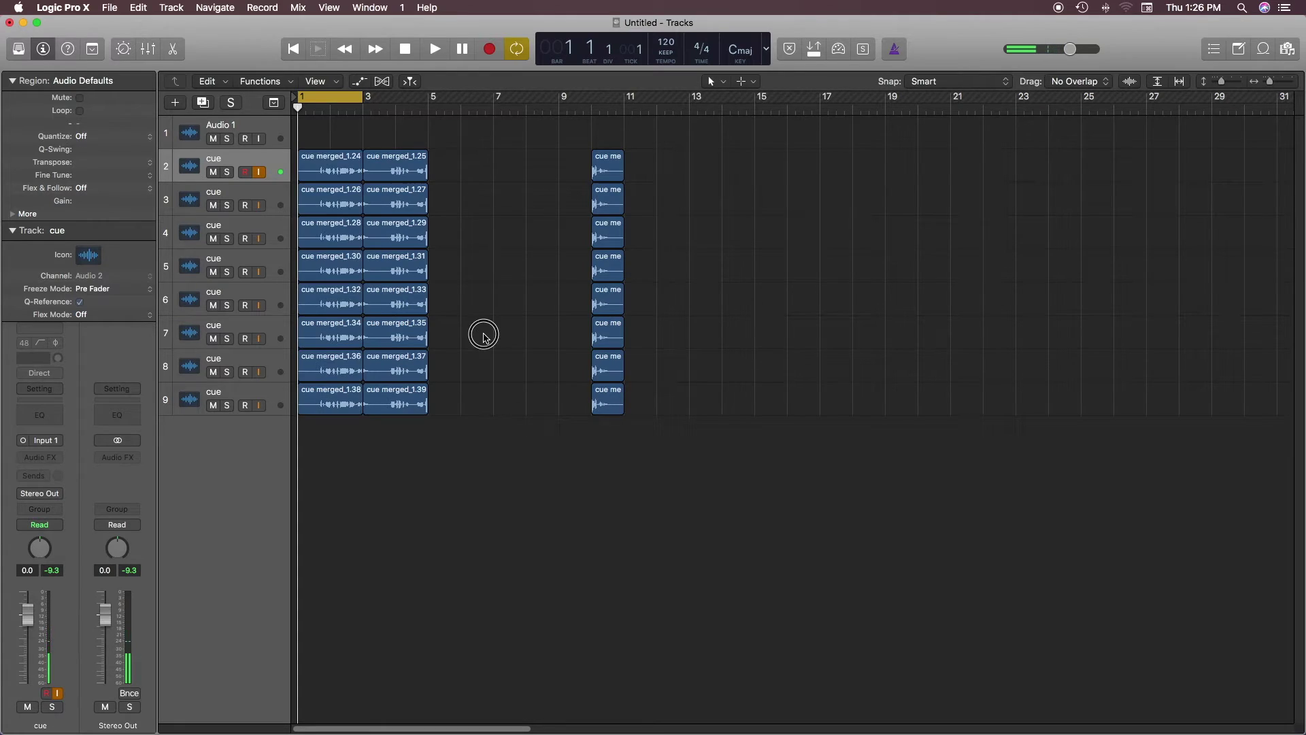
drag(482, 132, 400, 445)
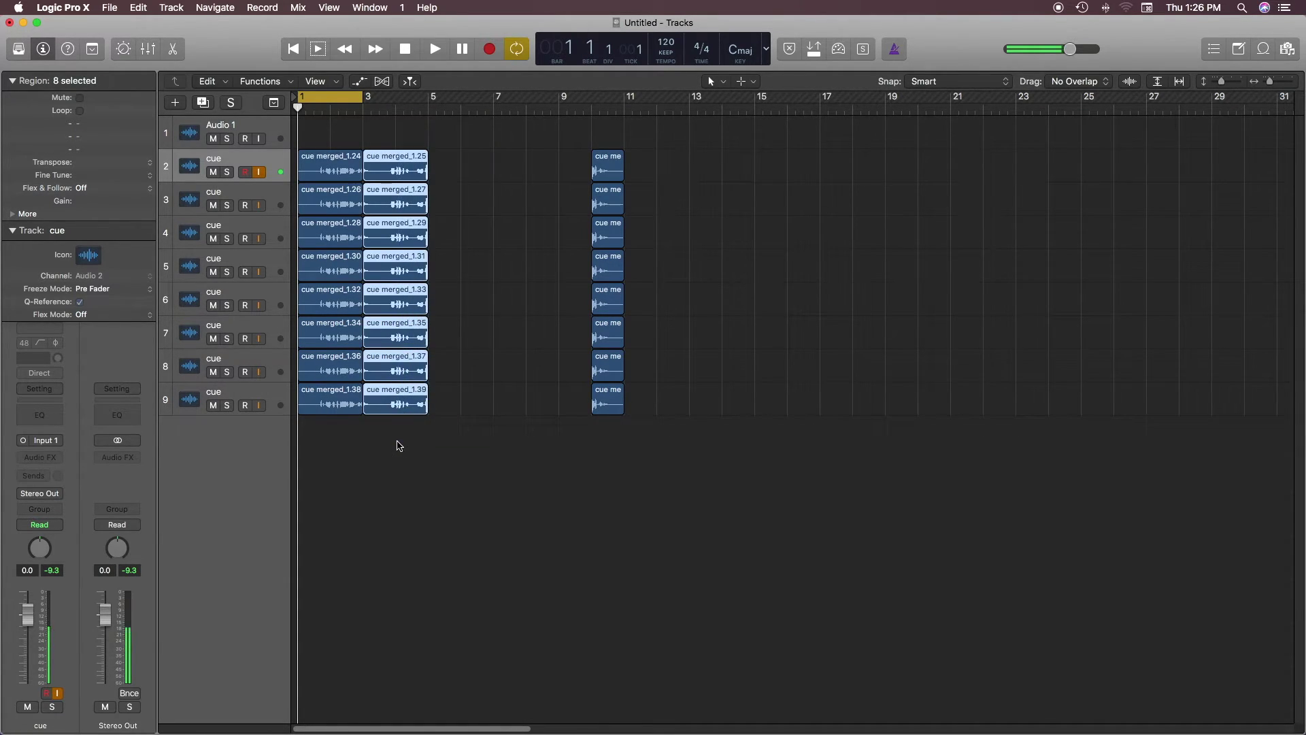
super+click(395, 157)
super+double_click(396, 157)
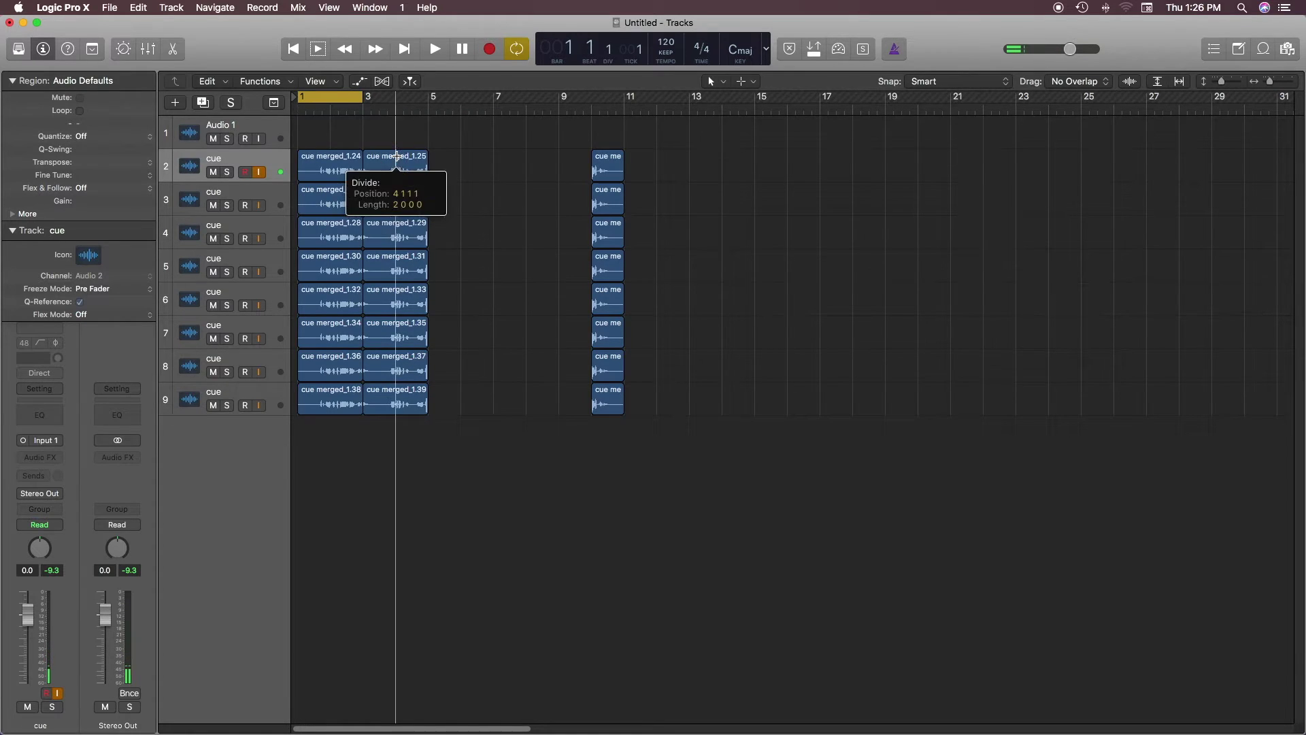
key(super+z)
Step: Divide the eight regions between bars 3 and 5 at bar 4 and move their second halves to bar 7
drag(467, 146, 408, 439)
super+click(395, 159)
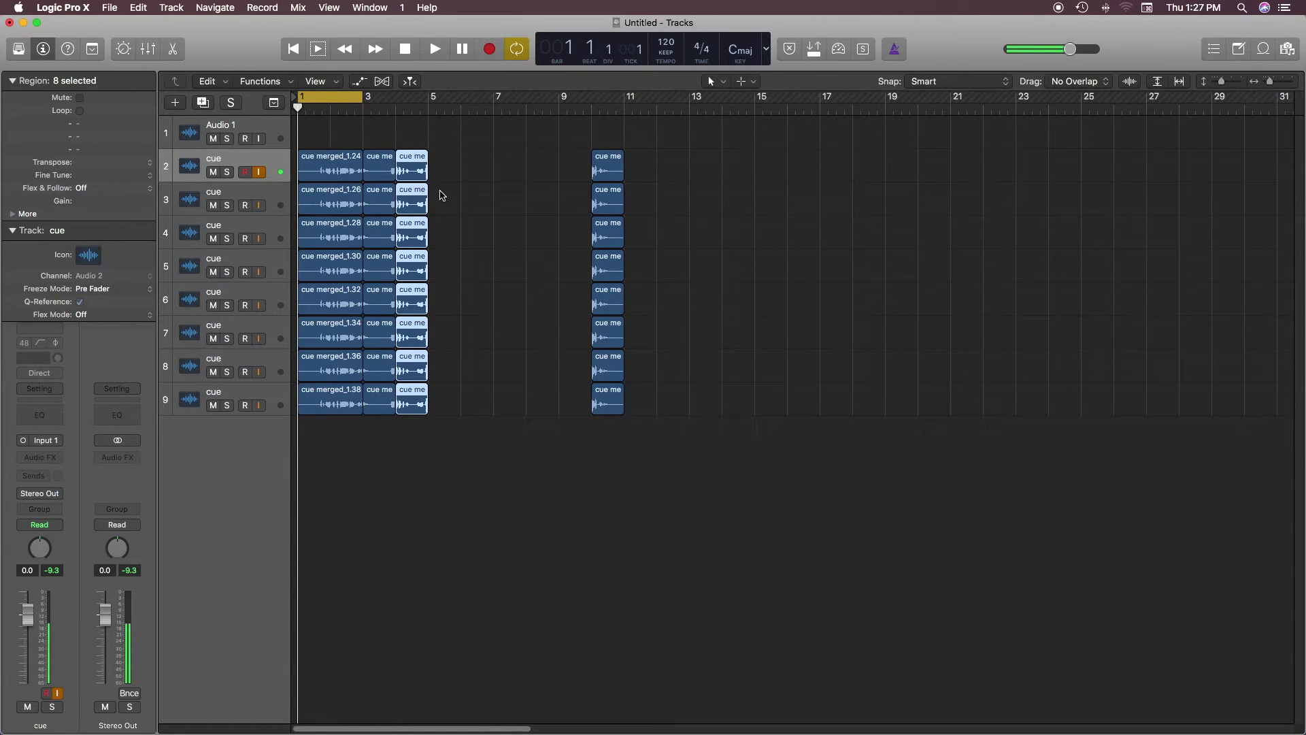
drag(457, 155, 391, 457)
drag(411, 165, 510, 167)
Step: Shorten the cycle range to end at bar 2 and split the eight cue regions at bar 1 by its locators
drag(360, 99, 362, 145)
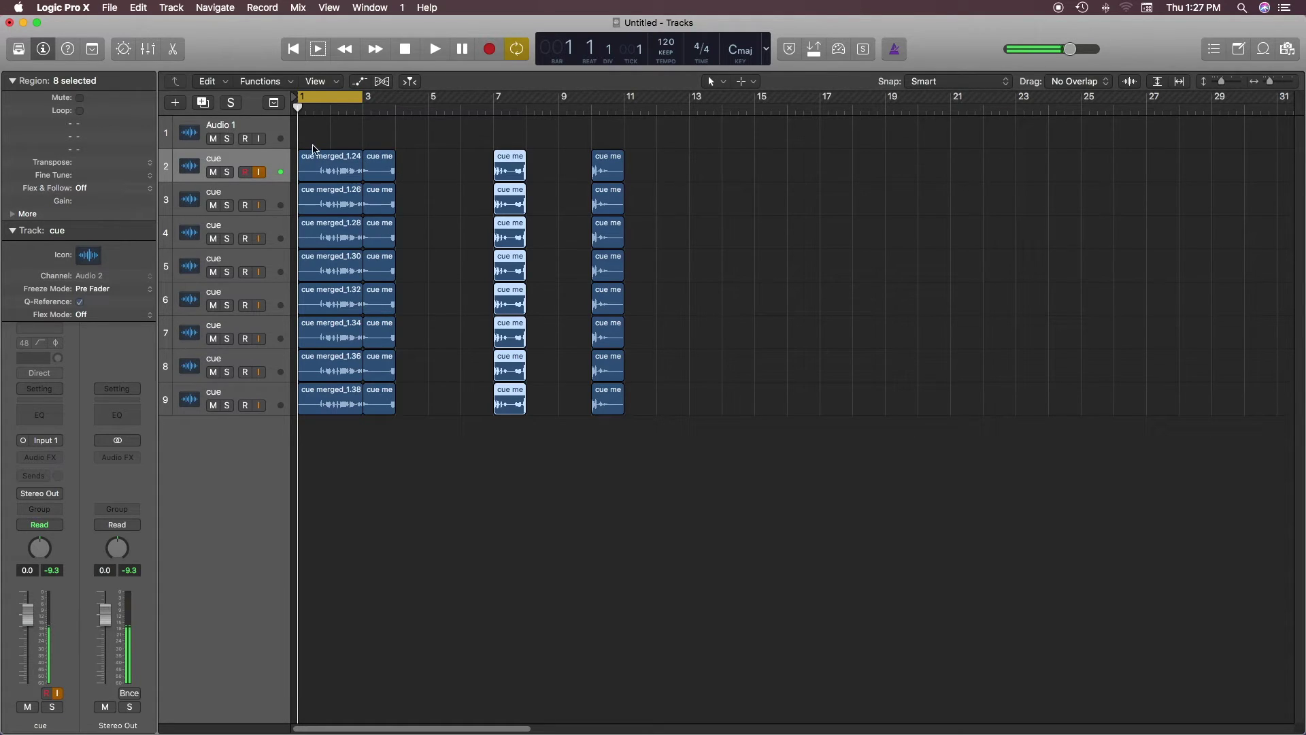
drag(362, 99, 331, 109)
drag(328, 441, 350, 168)
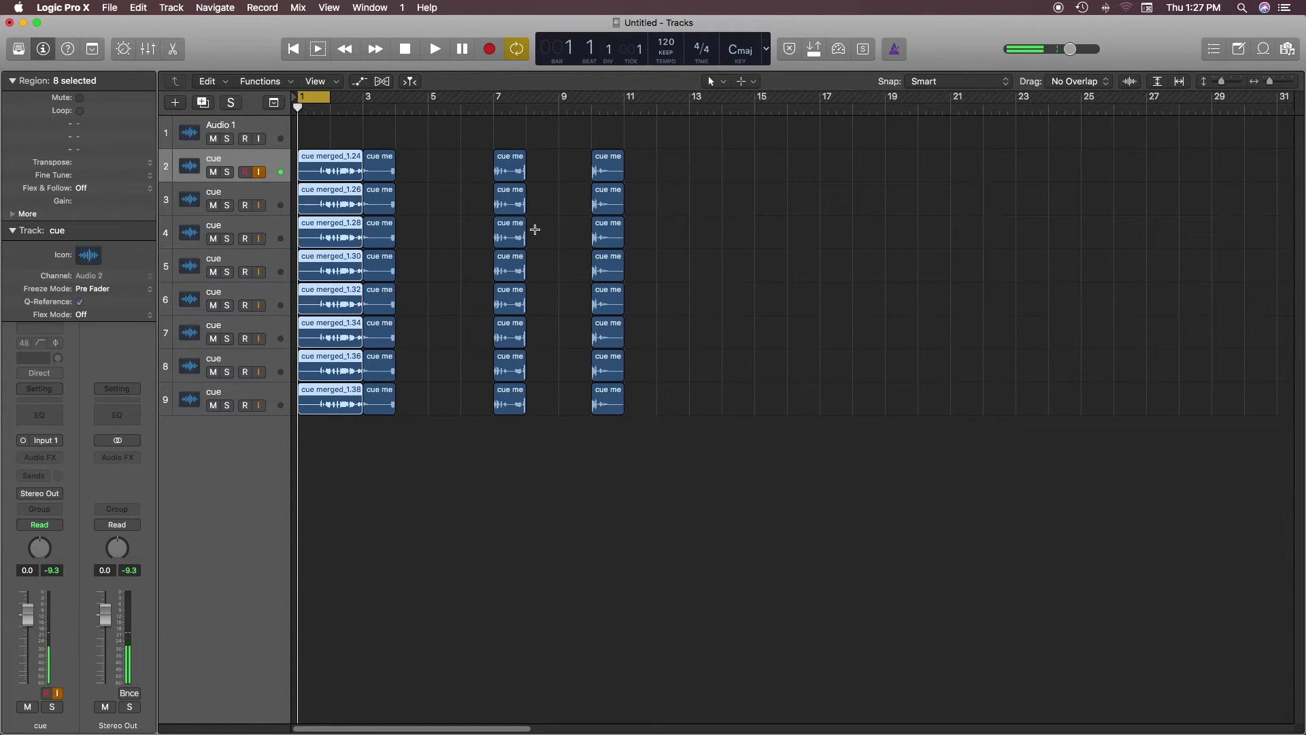
key(super+t)
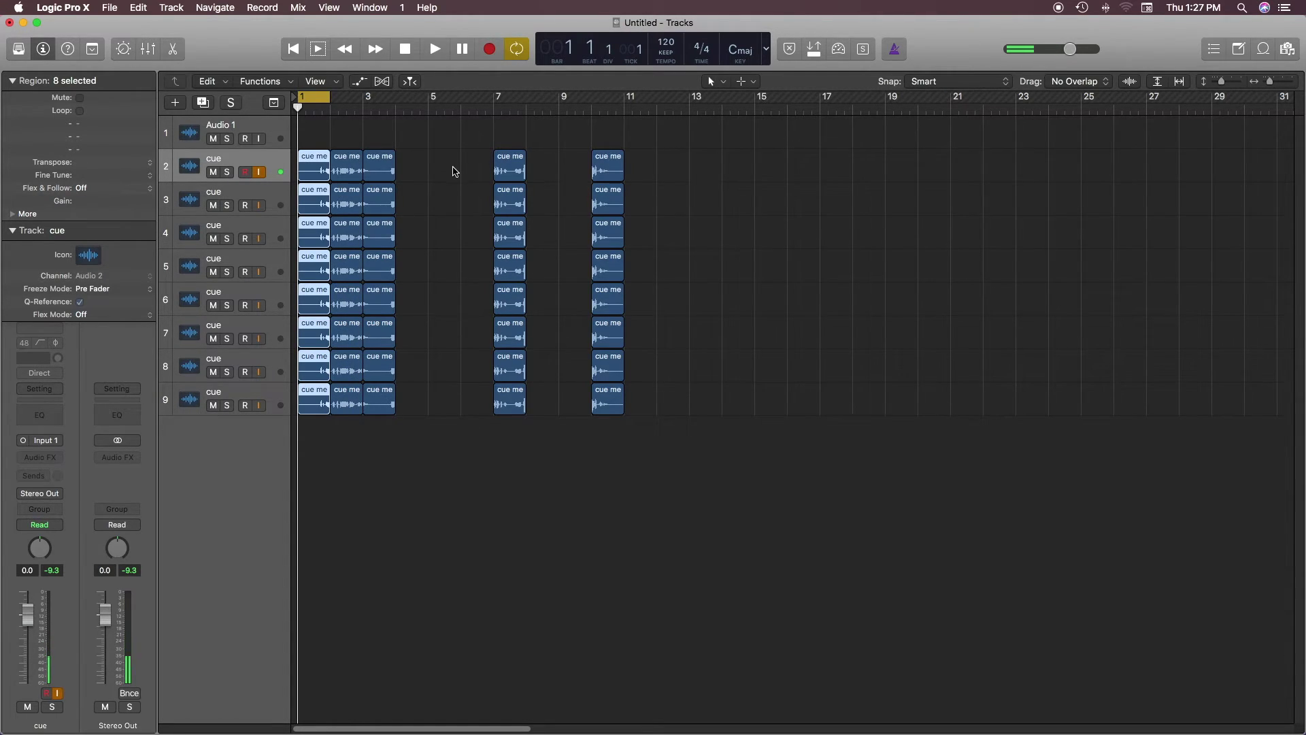
click(452, 170)
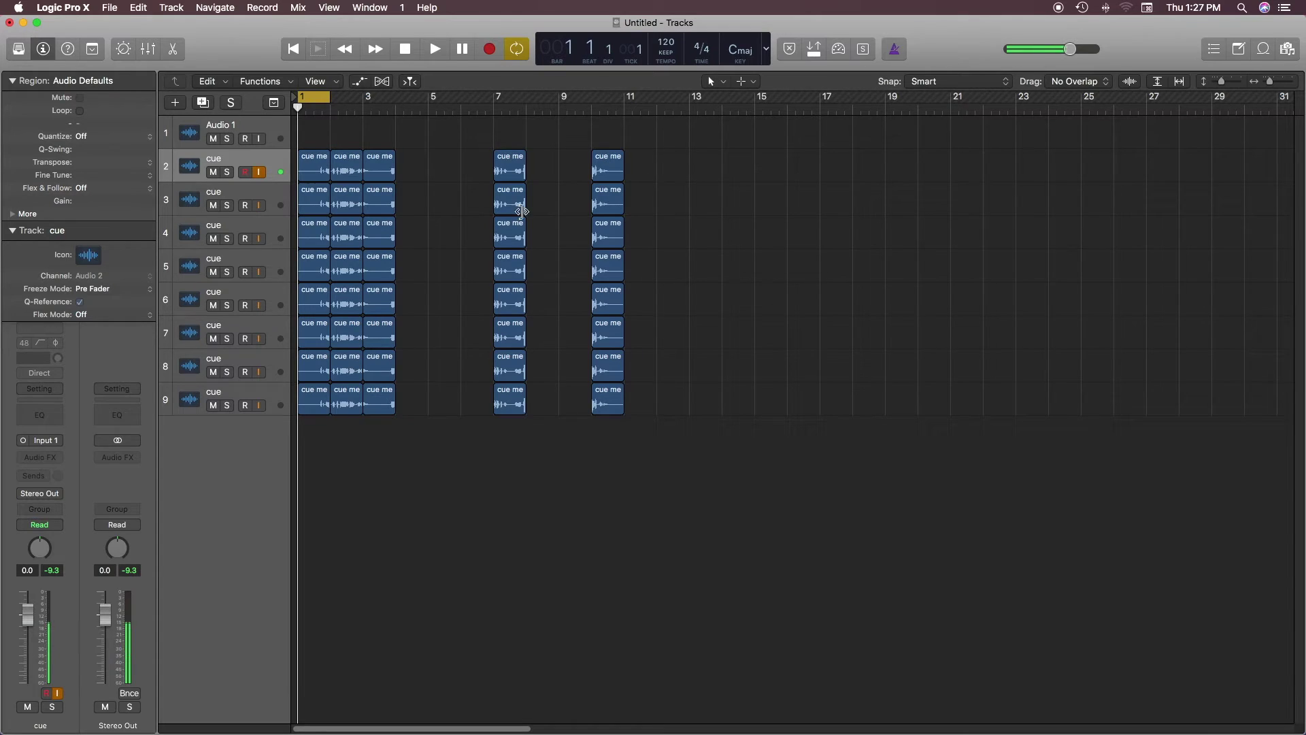
Step: Undo the splits and moves on all eight cue tracks back to the whole copied regions and turn Cycle mode off
key(super+z)
key(super+z)
key(super+z)
key(super+z)
key(super+z)
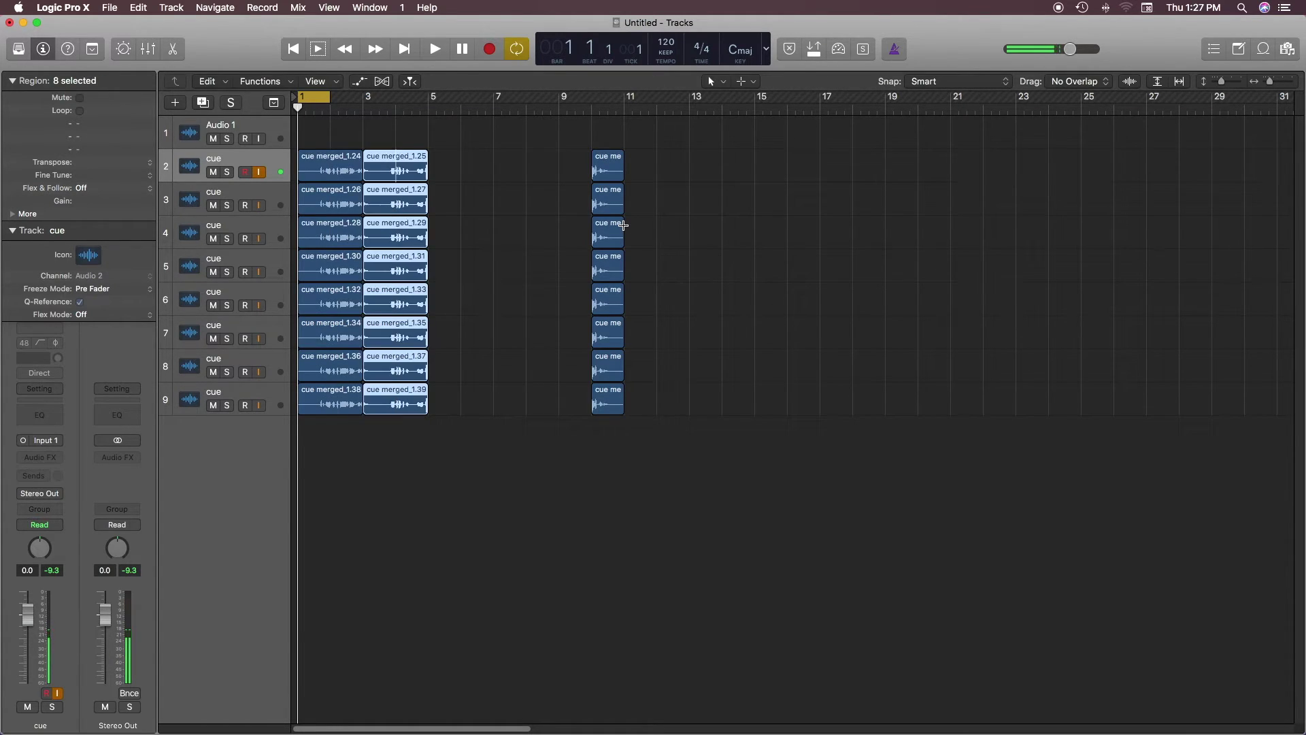
key(super+z)
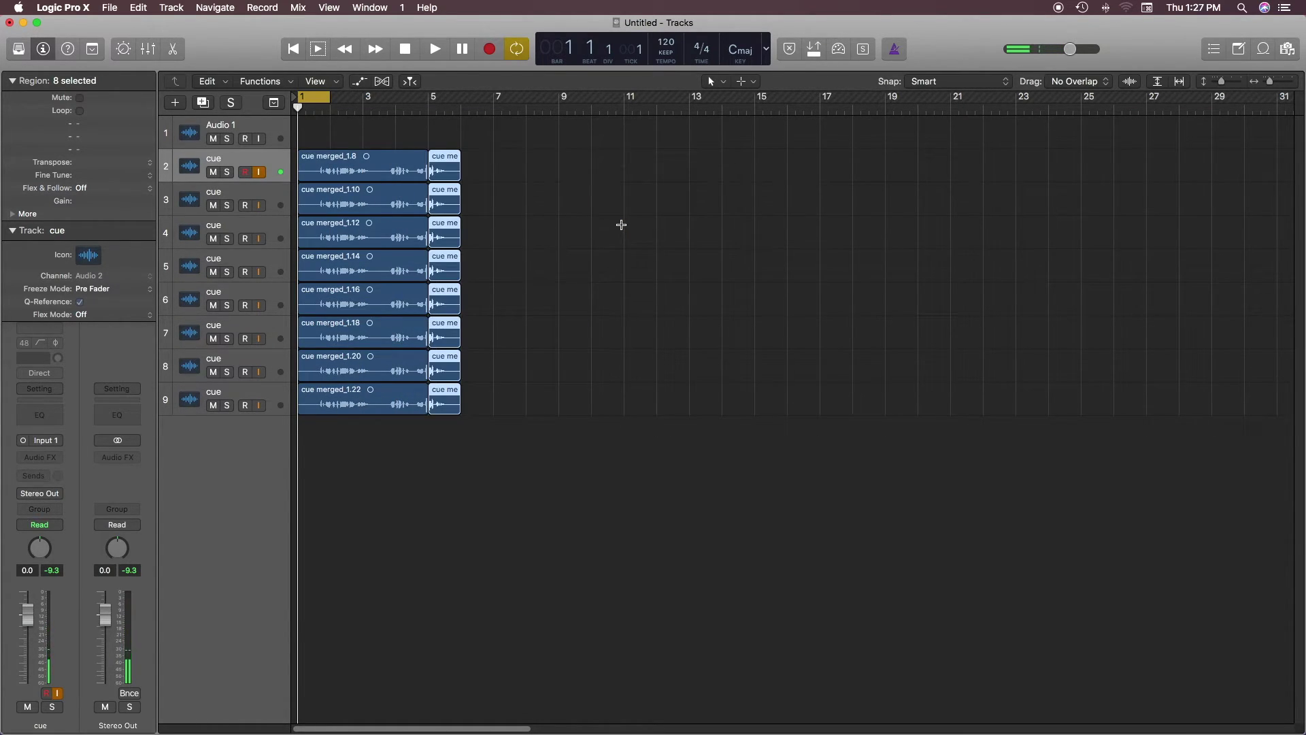
key(super+z)
click(319, 98)
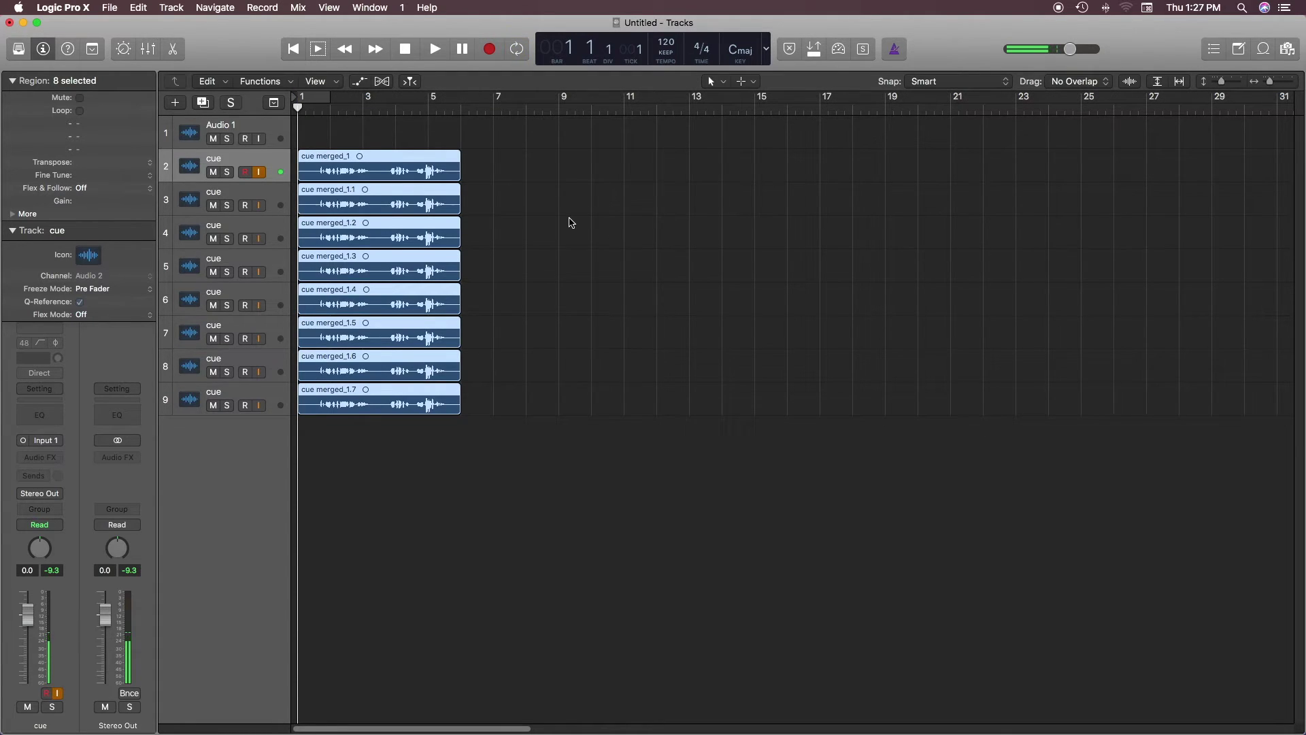
click(571, 222)
click(314, 98)
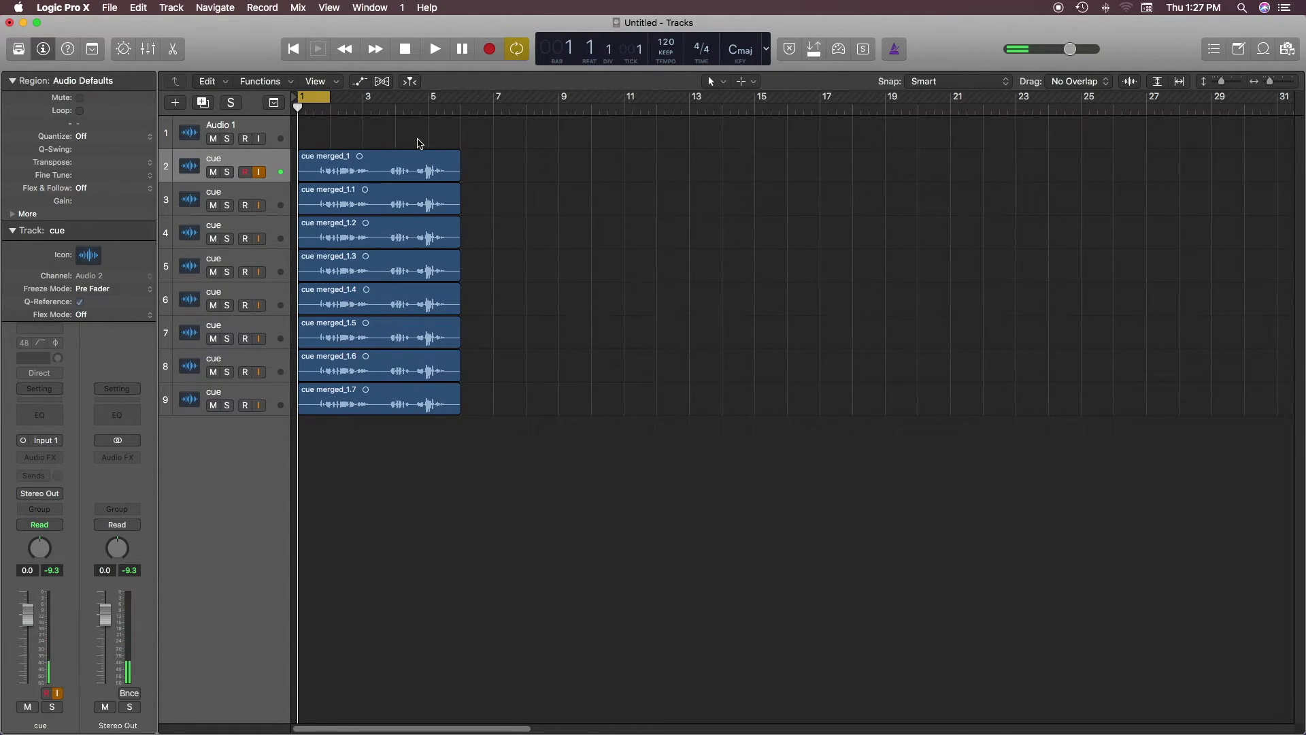
click(317, 101)
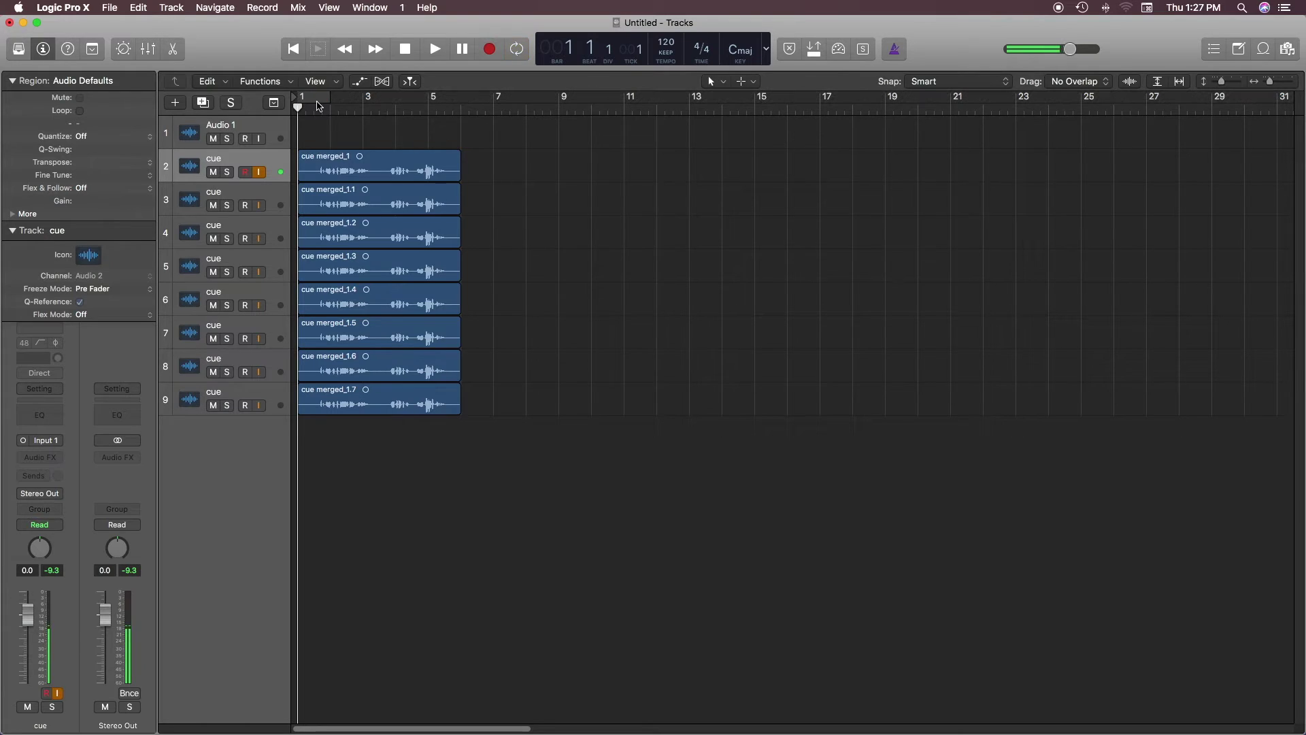
click(318, 101)
Step: Undo the region copies on the lower cue tracks and delete the seven empty cue tracks 3 to 9
key(super+z)
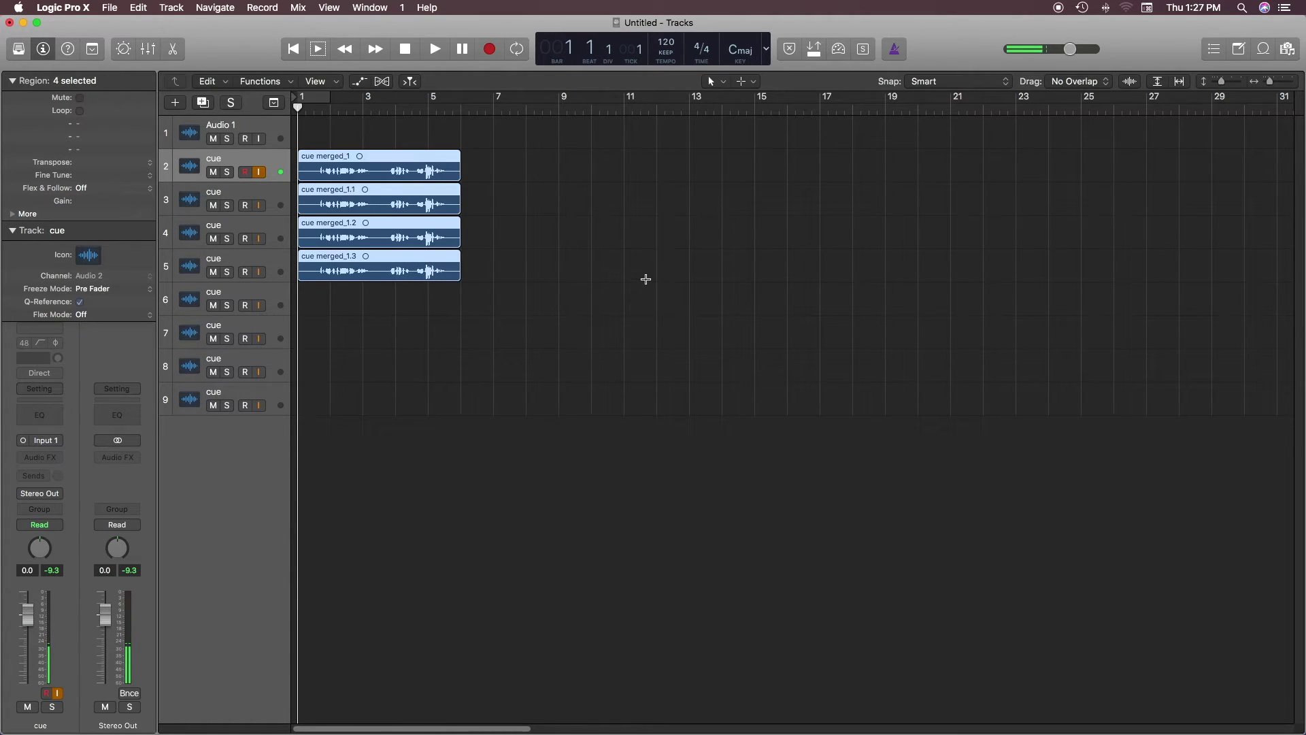
key(super+z)
key(super+z)
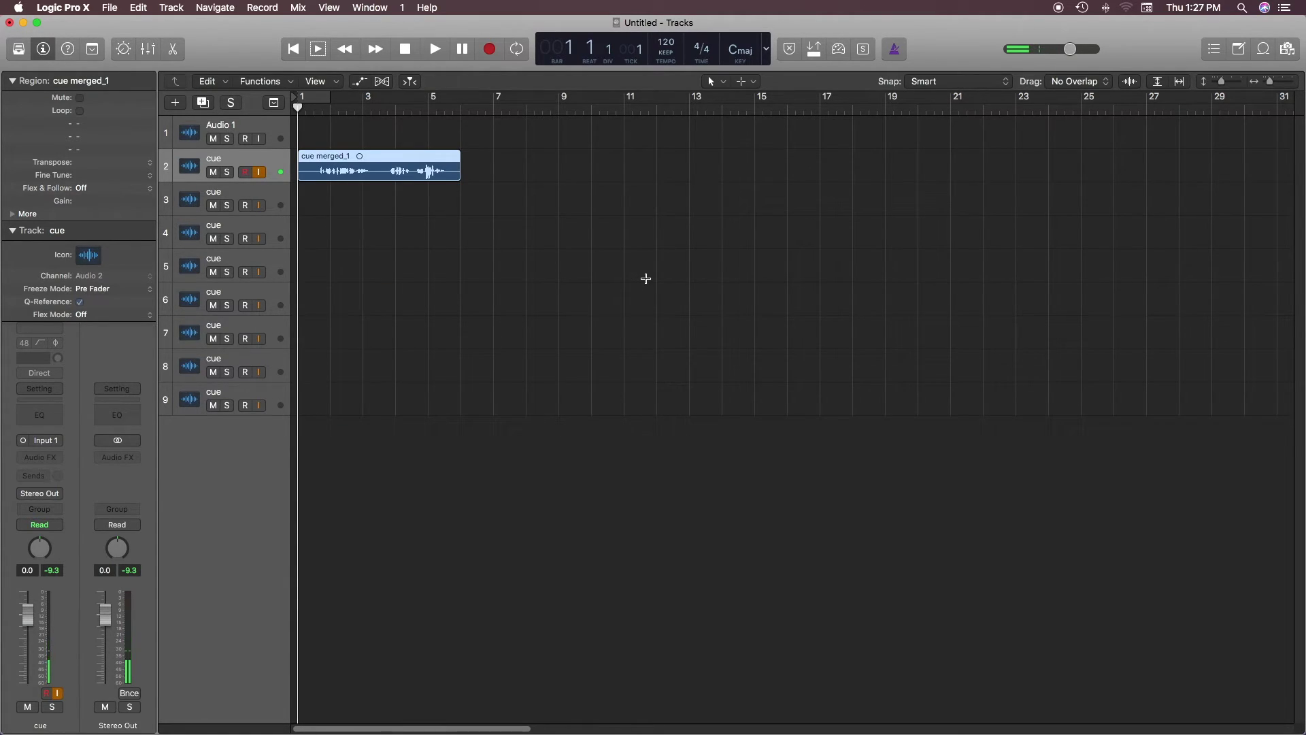
click(247, 193)
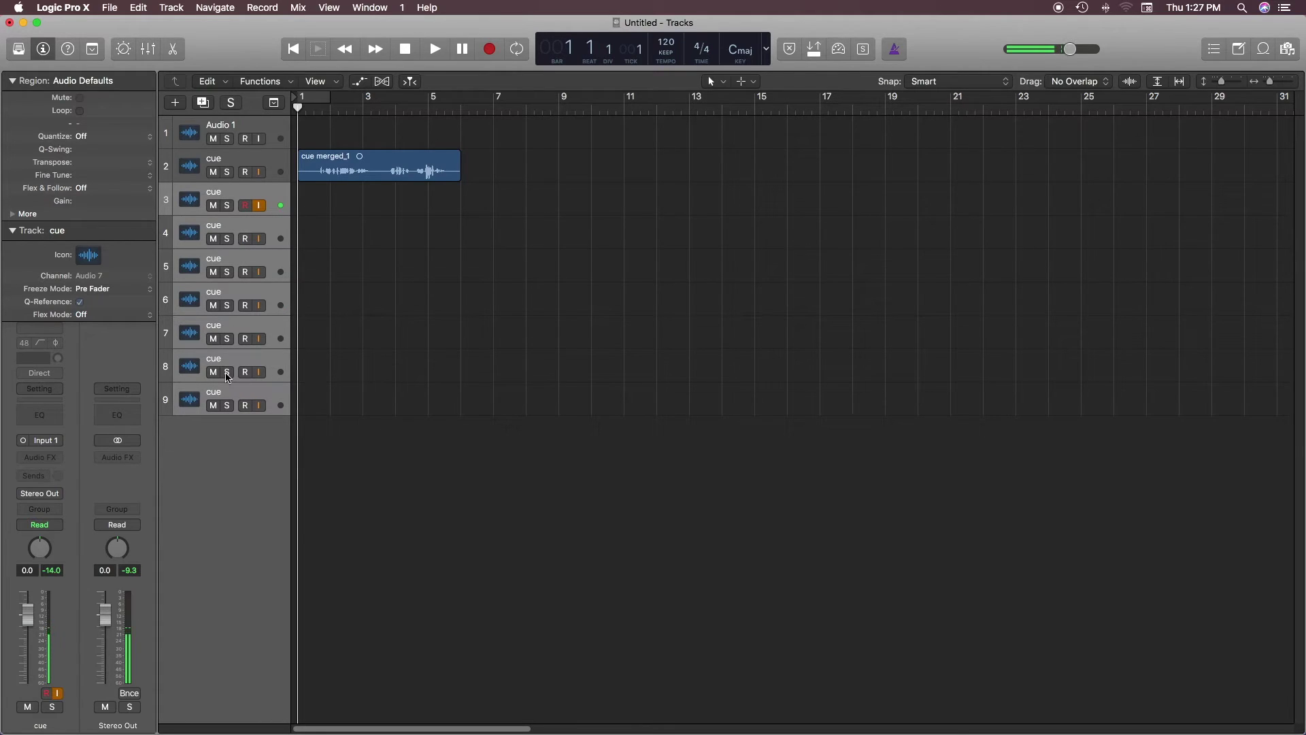
key(Delete)
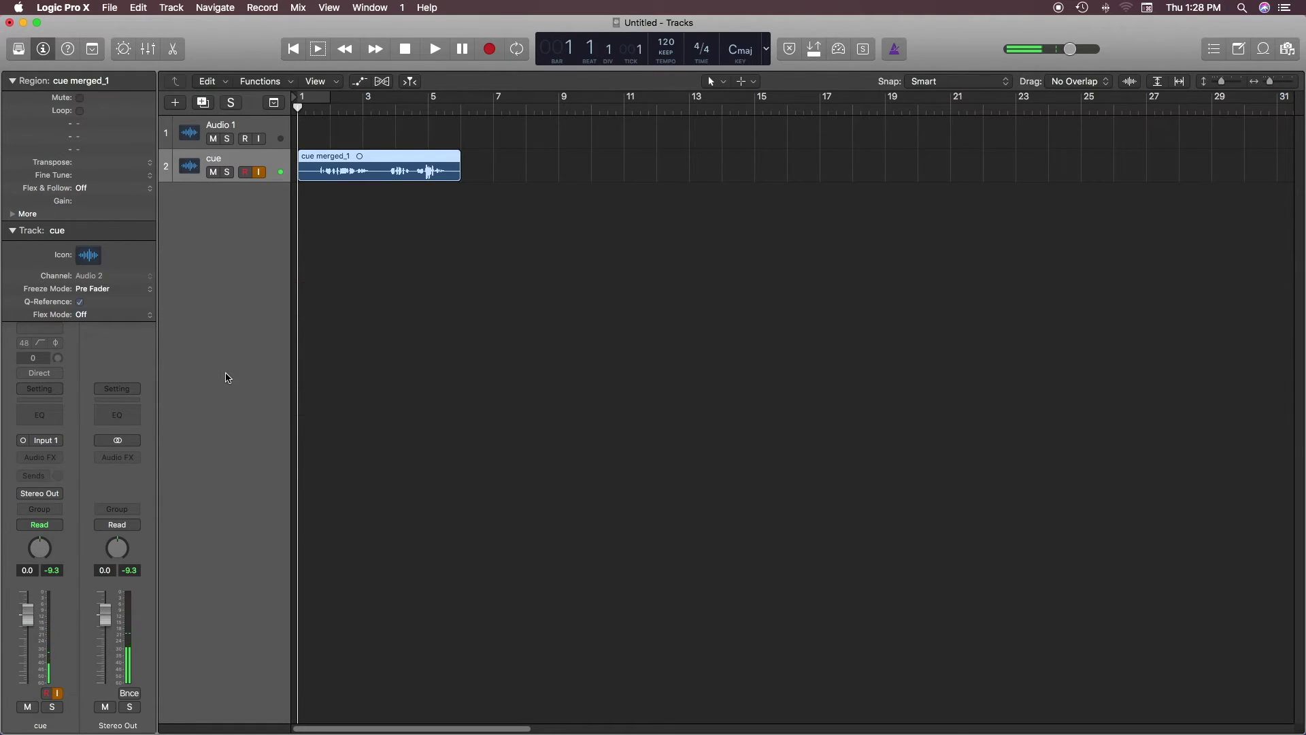
click(485, 300)
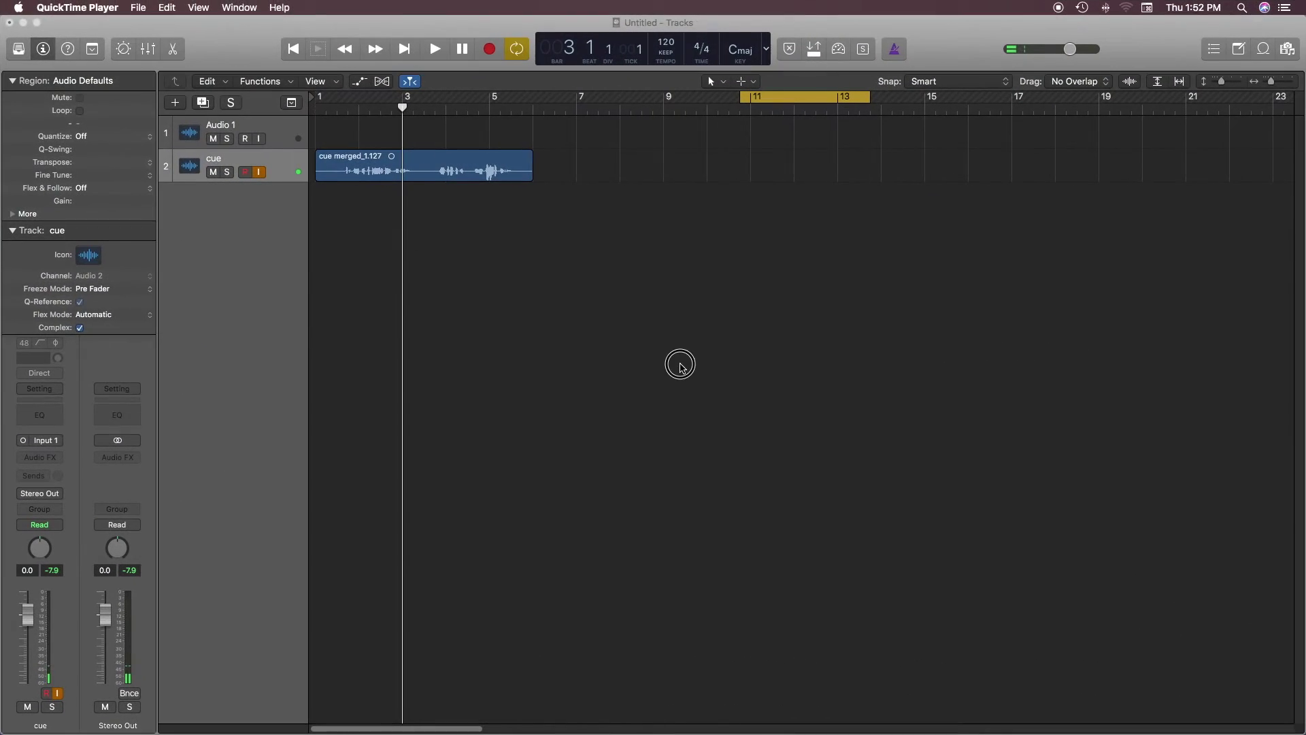
Step: In Logic Pro X, set the cycle range from bar 3 to bar 6 and place the playhead at bar 3
click(681, 364)
key(Return)
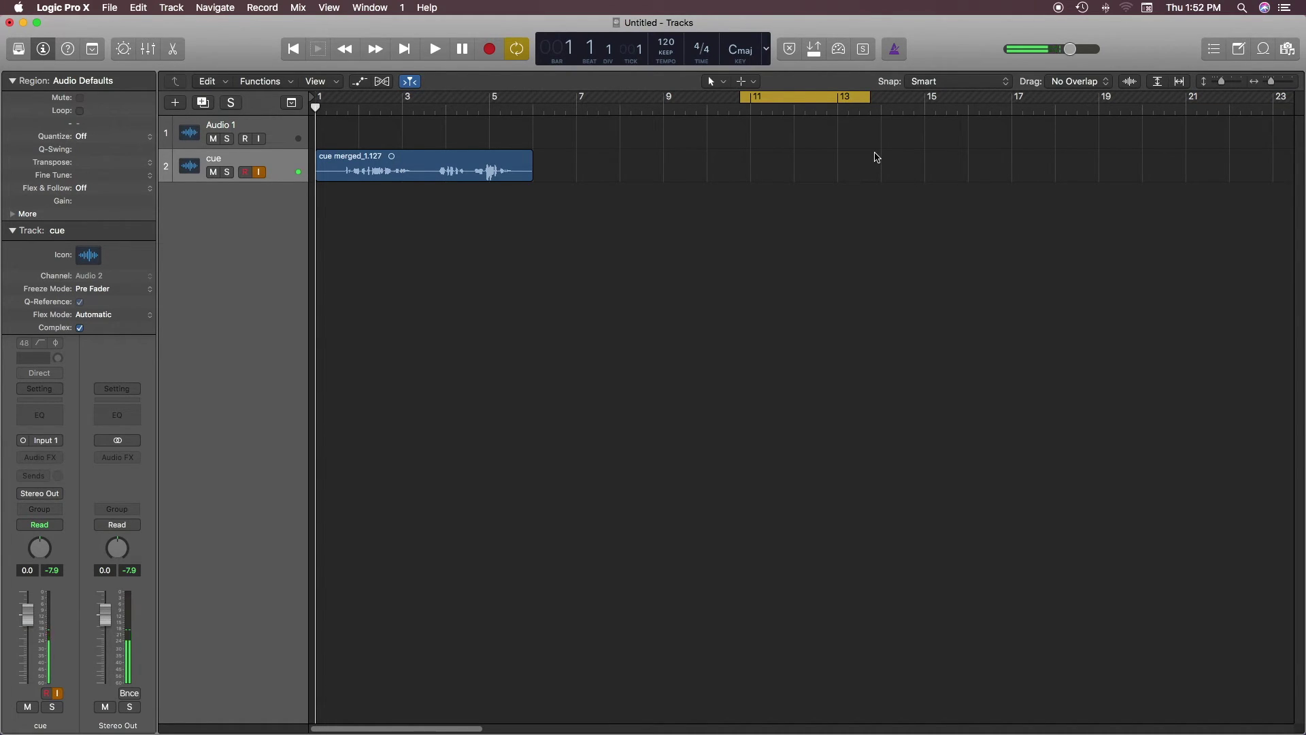
click(402, 108)
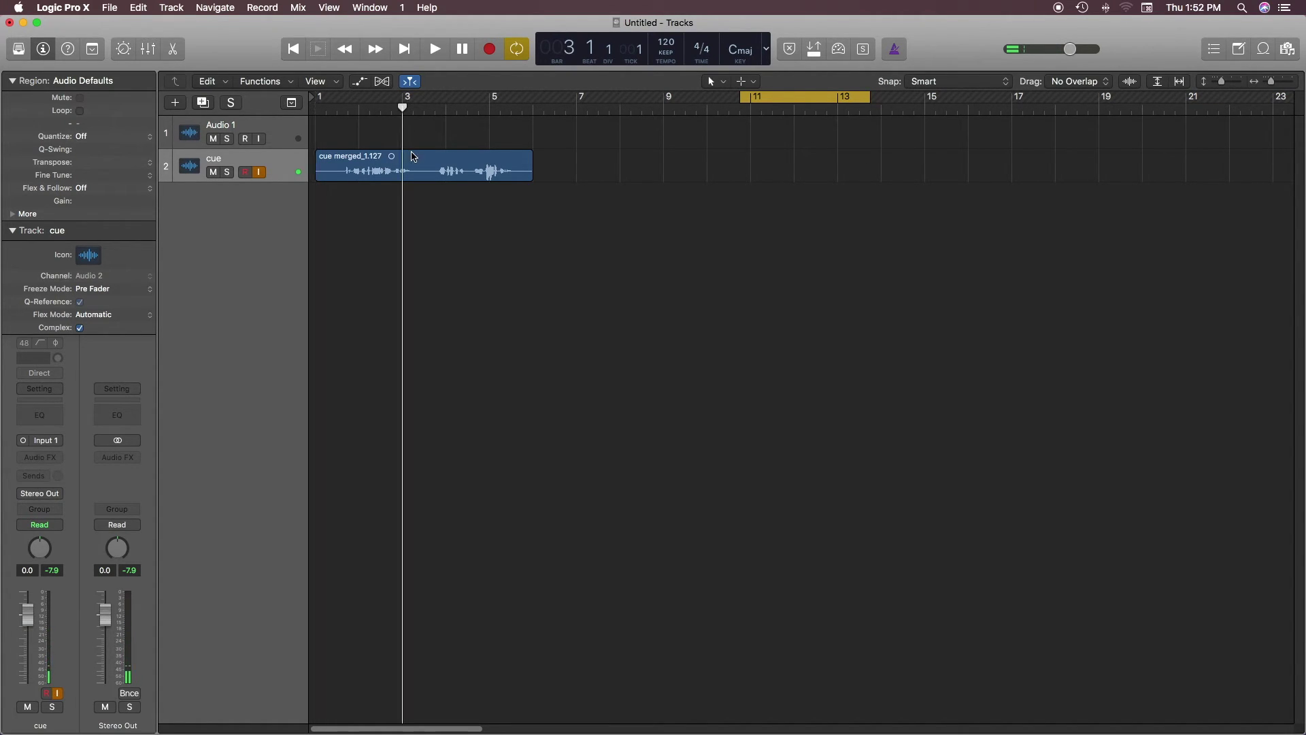
click(418, 165)
click(628, 227)
click(449, 174)
super+click(450, 167)
drag(811, 97, 471, 131)
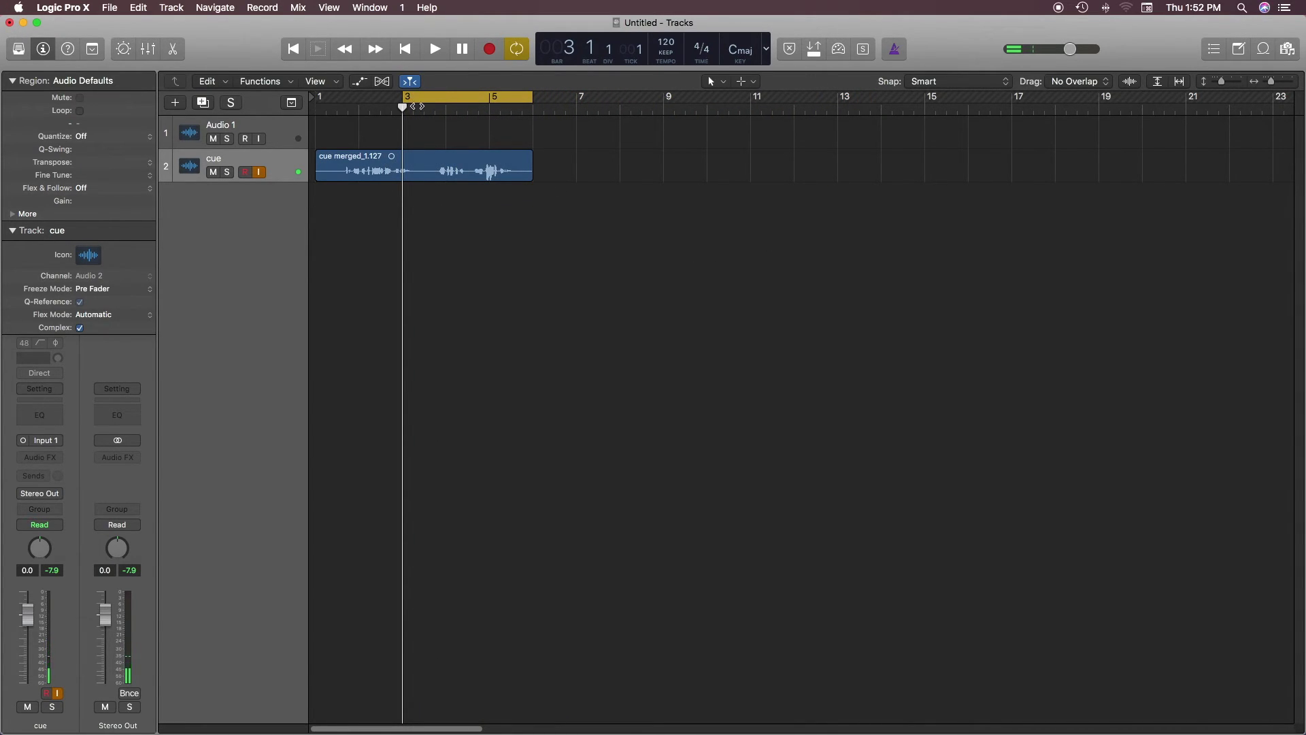
click(362, 105)
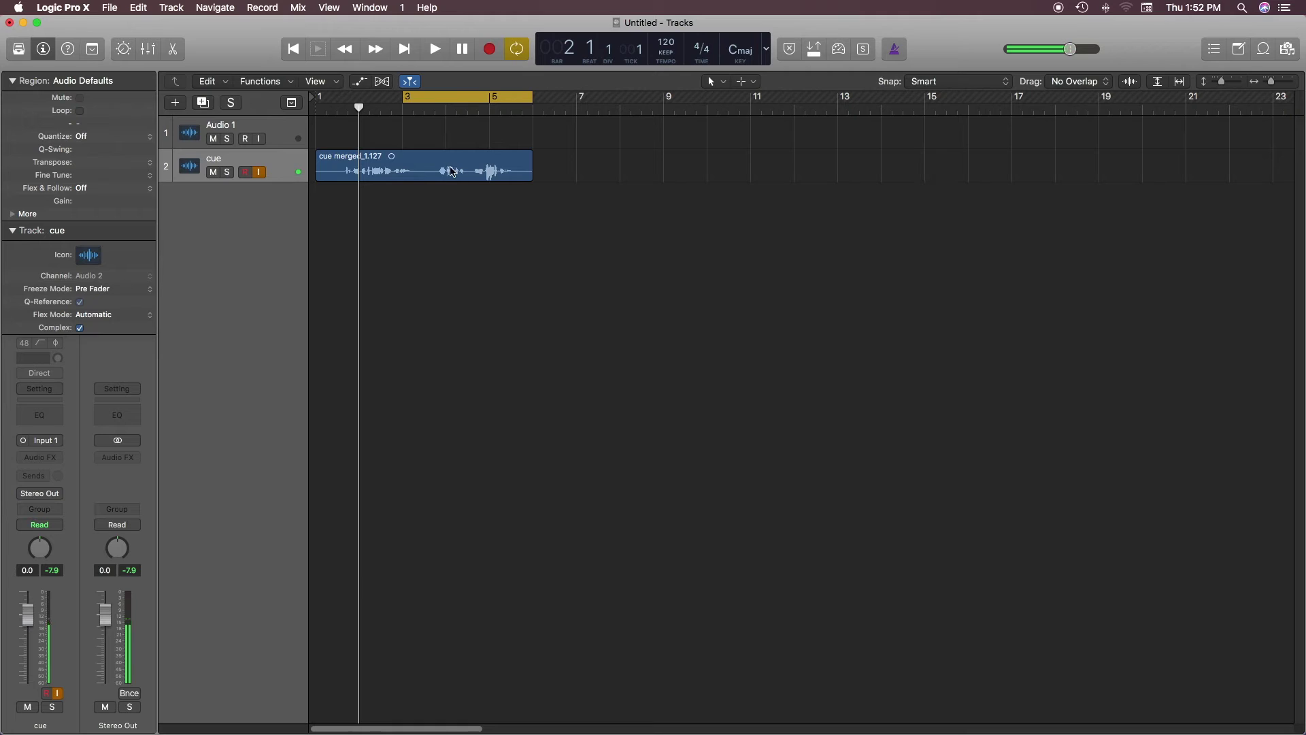
click(402, 107)
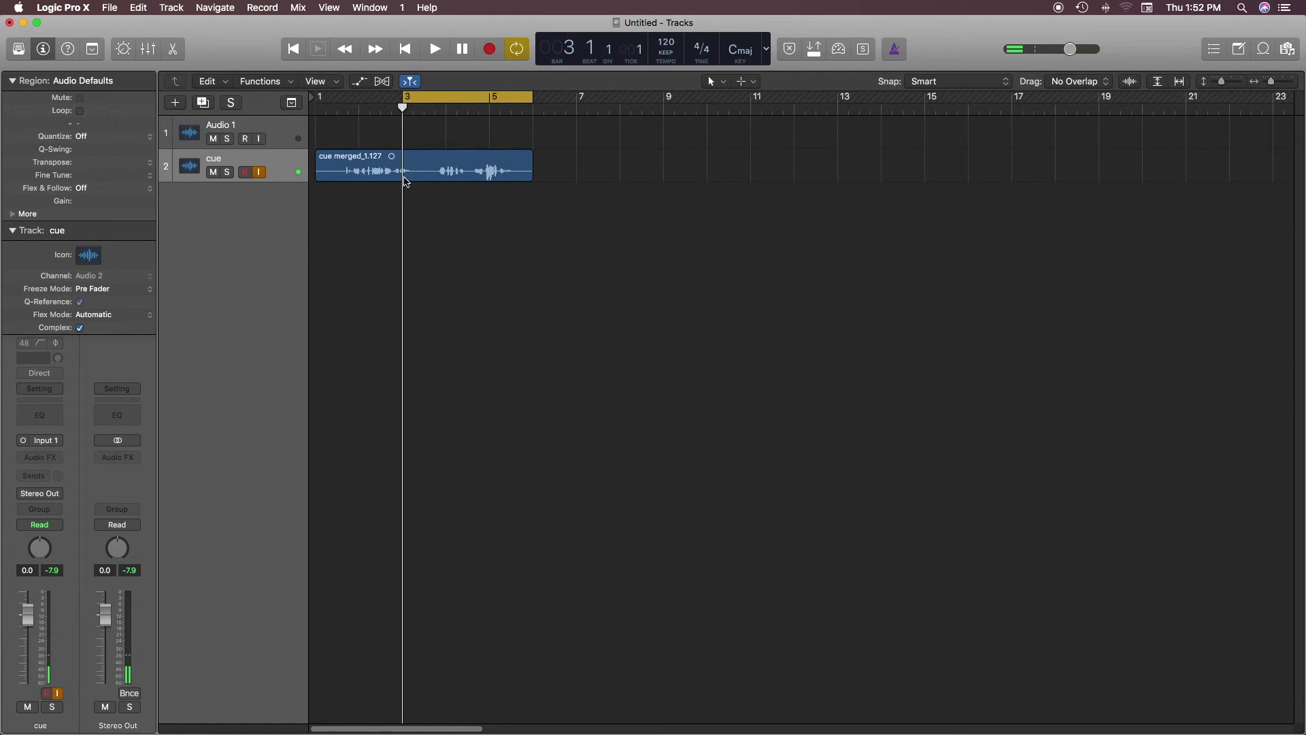
Step: Insert silence between the locators six times in the cue region, pushing its part after bar 3 to bar 21
click(435, 167)
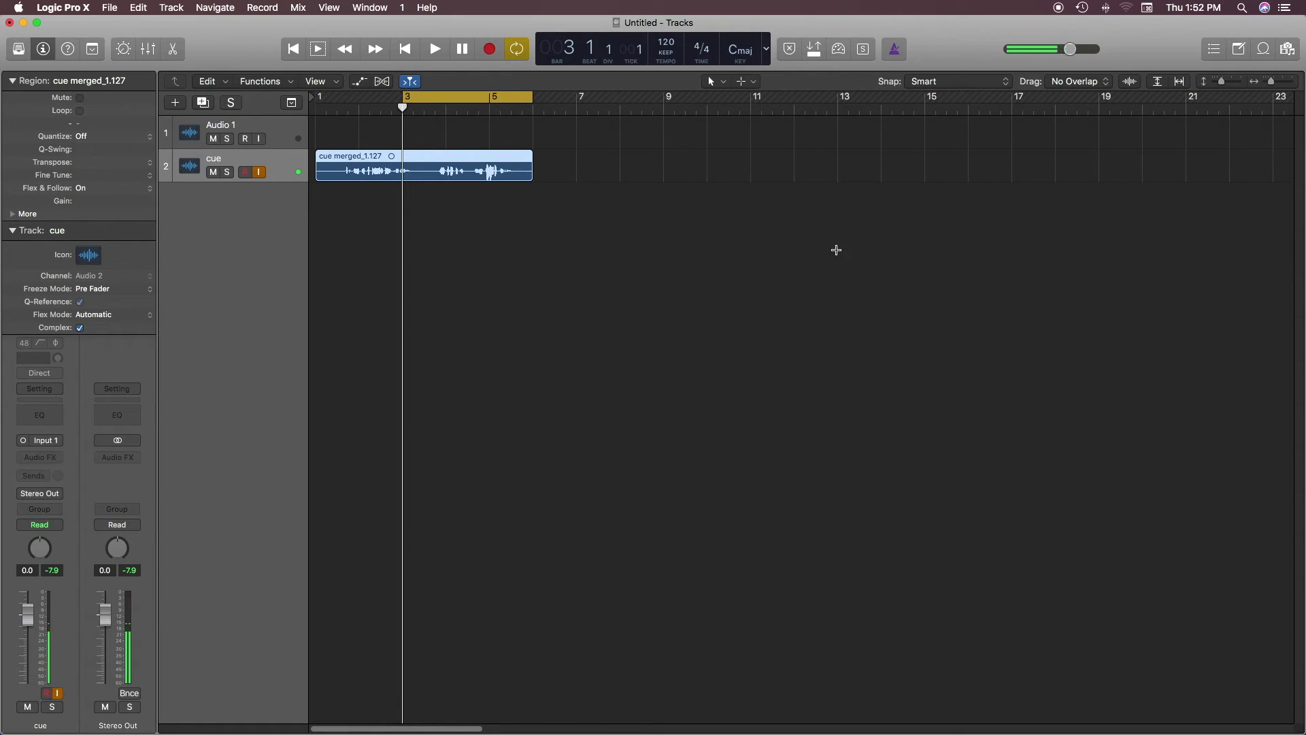
key(ctrl+super+z)
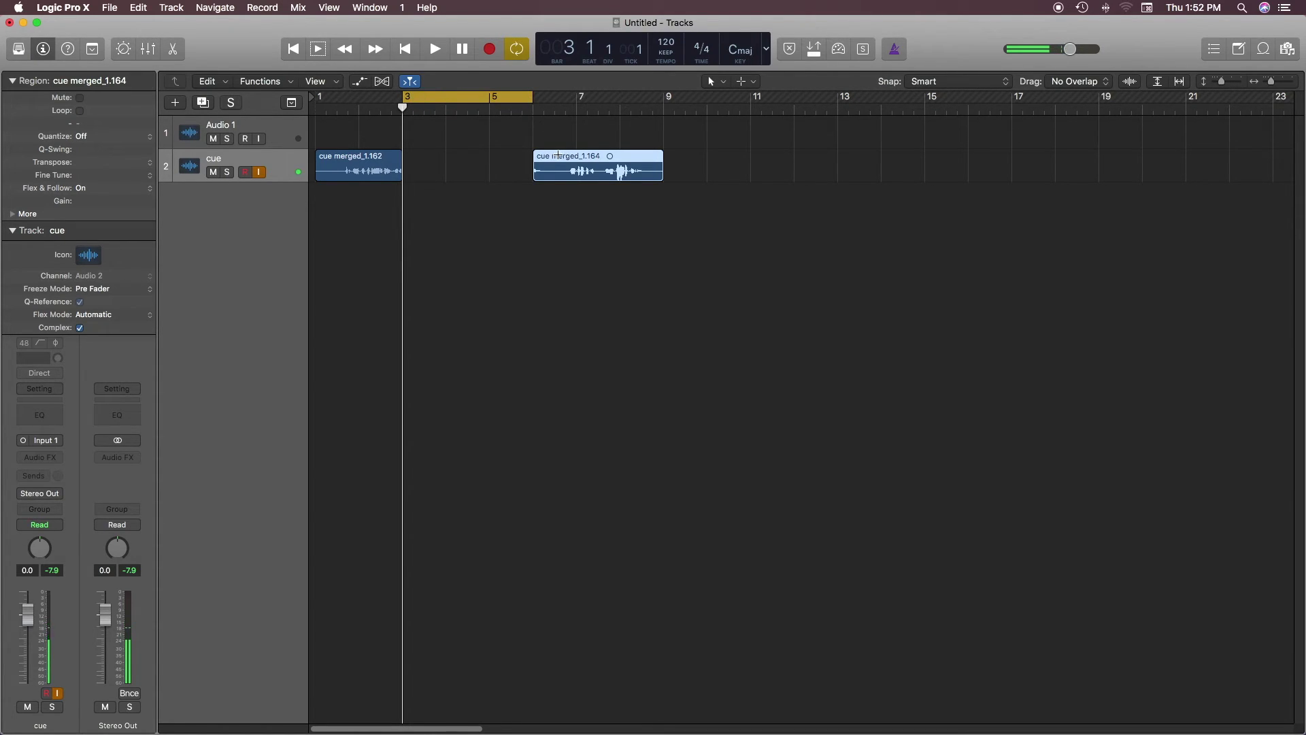
key(ctrl+super+z)
key(ctrl+super+z)
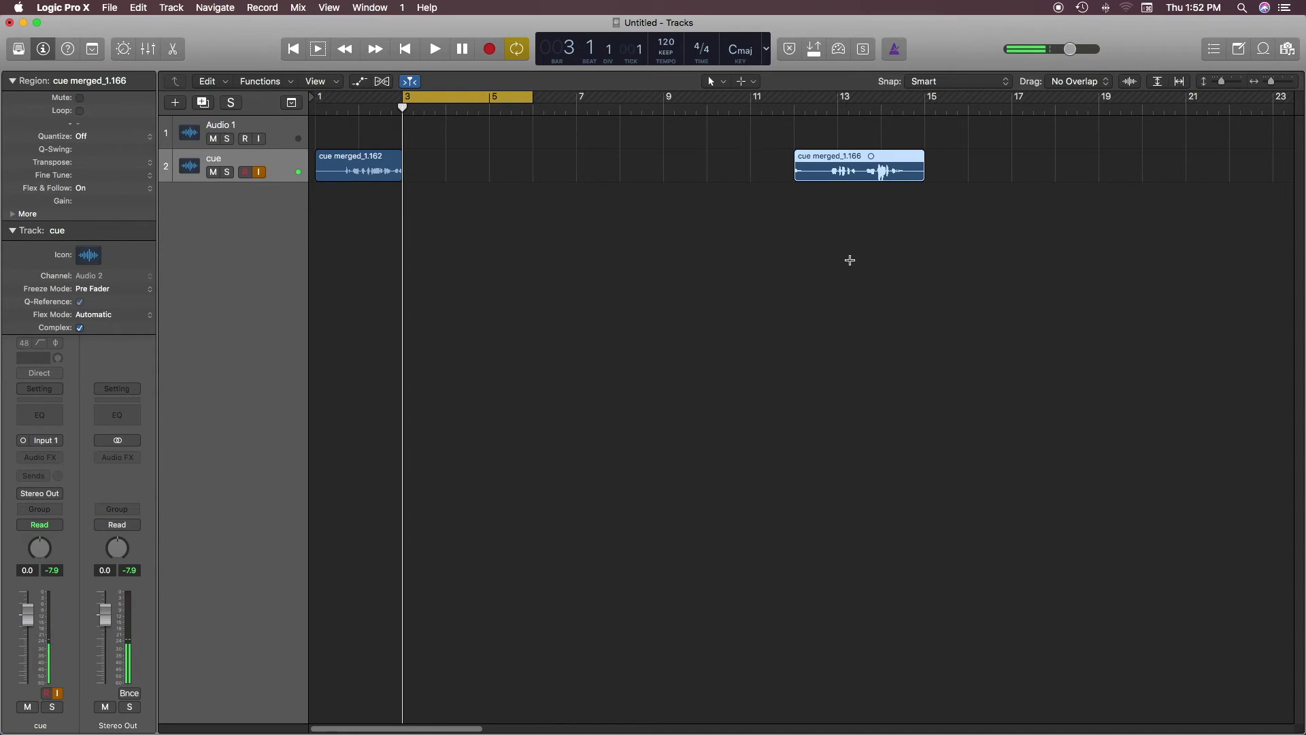
key(ctrl+super+z)
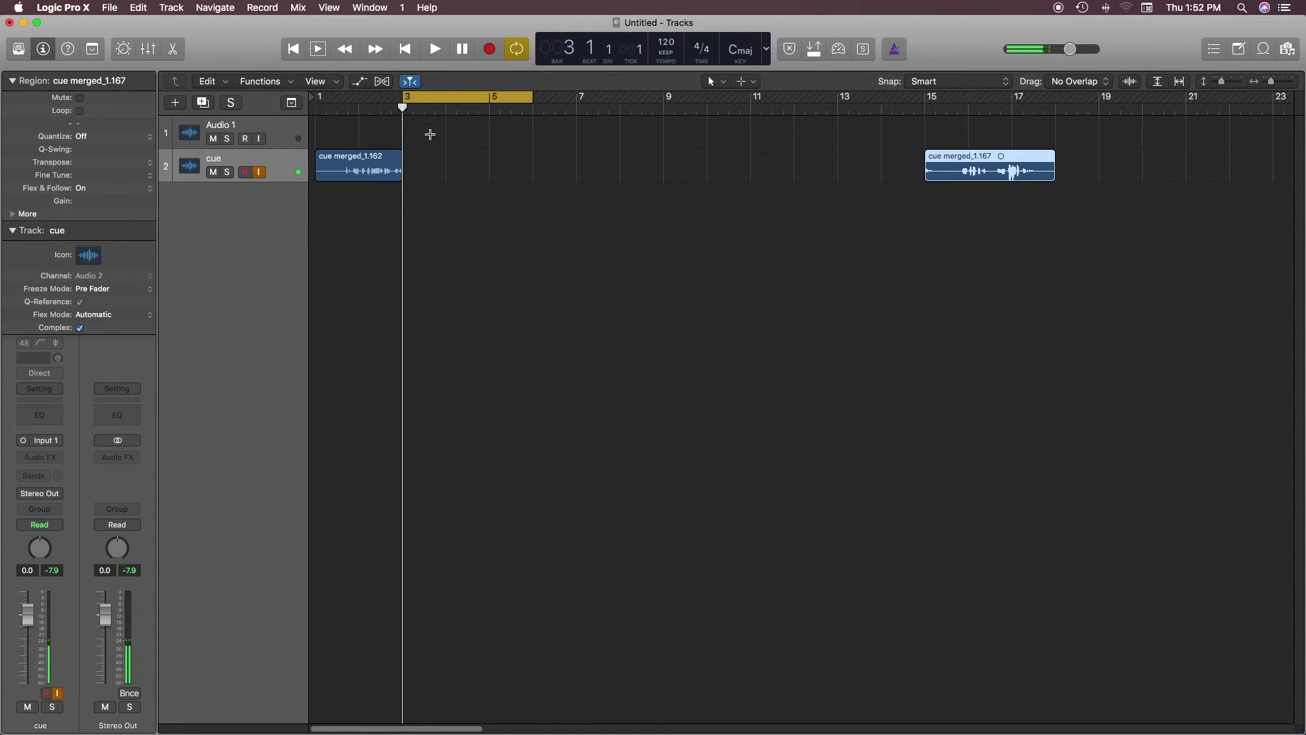
key(ctrl+super+z)
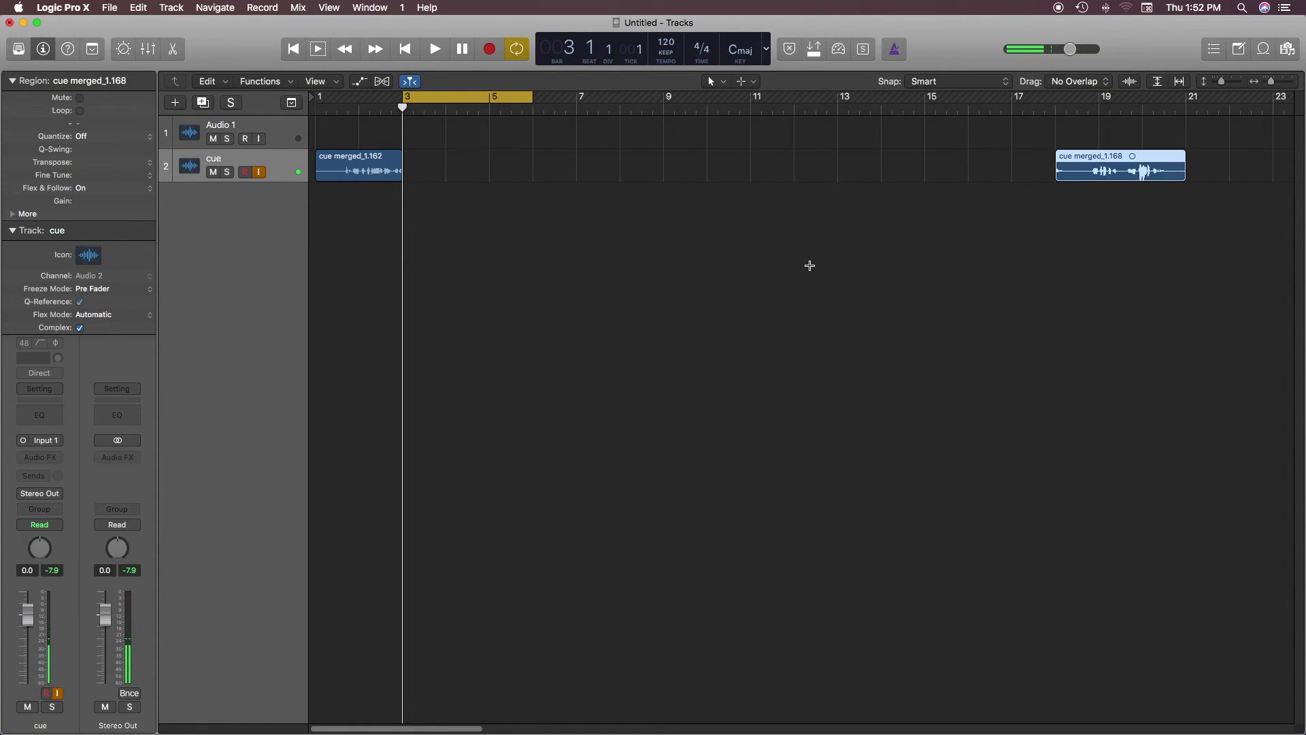
key(ctrl+super+z)
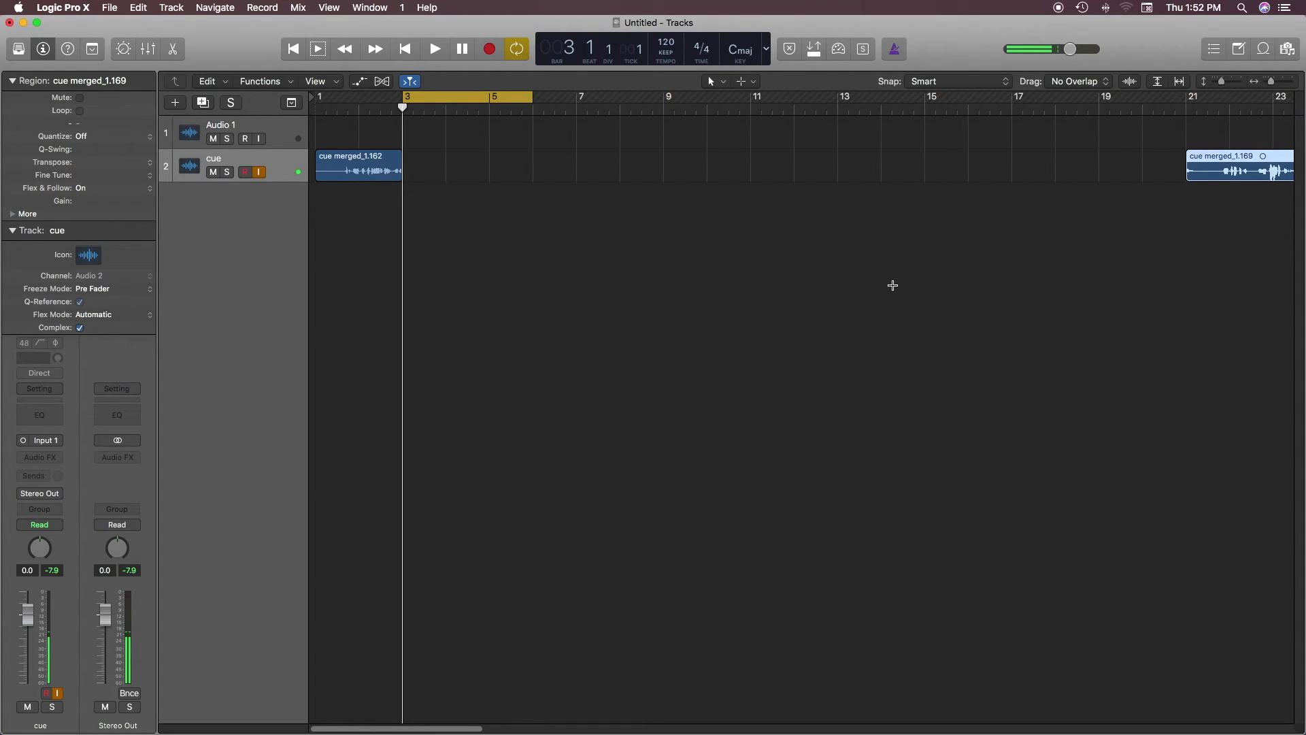
Step: Undo all the silence insertions made from bar 3 in the cue region
key(super+z)
key(super+z)
key(super+z)
key(super+z)
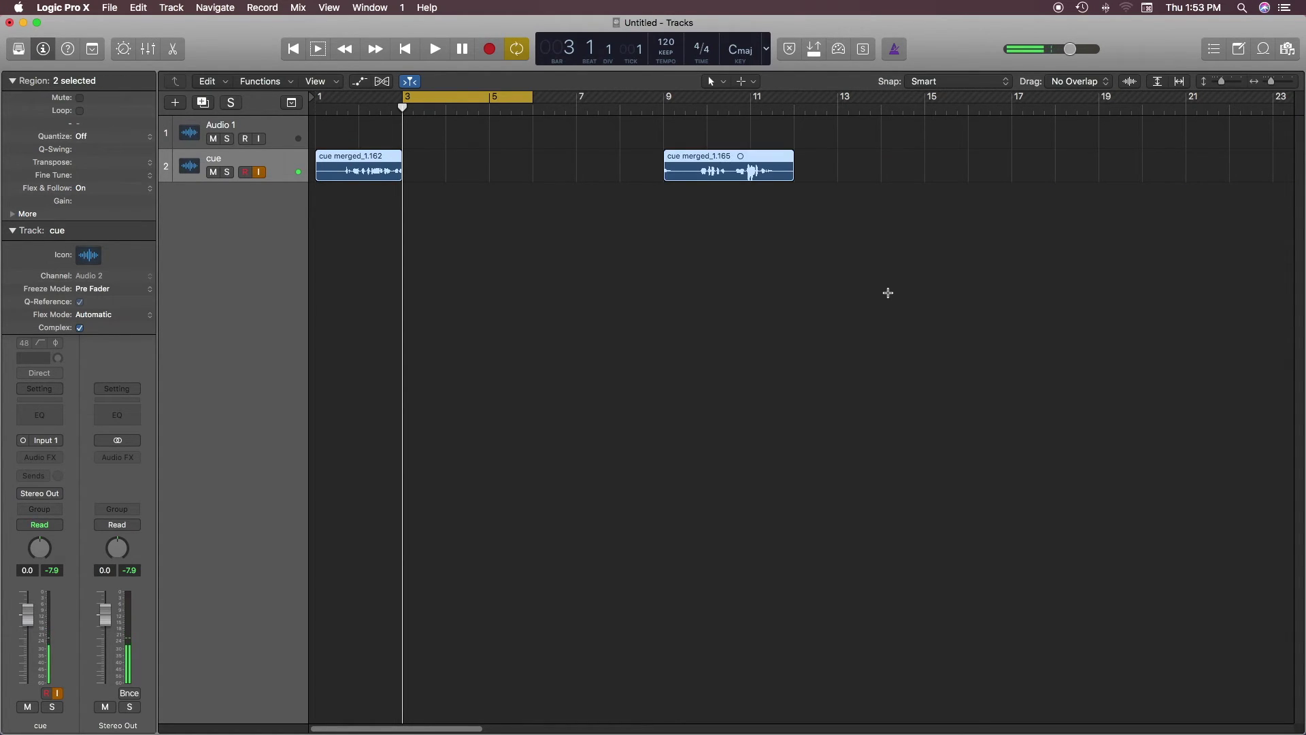
key(super+z)
key(super+z)
drag(628, 149, 419, 227)
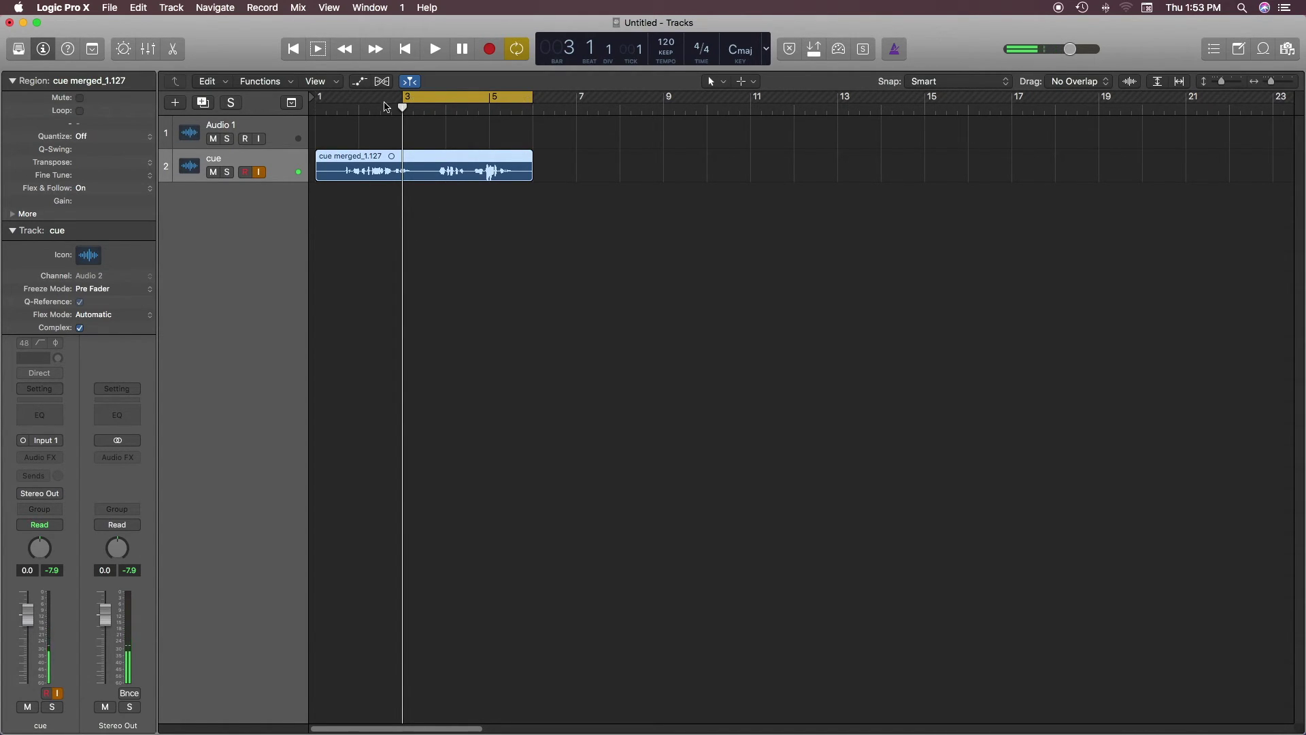
Step: Shorten the cycle range to bars 4 to 6 and insert silence between the locators three times in the cue region
drag(403, 101, 447, 109)
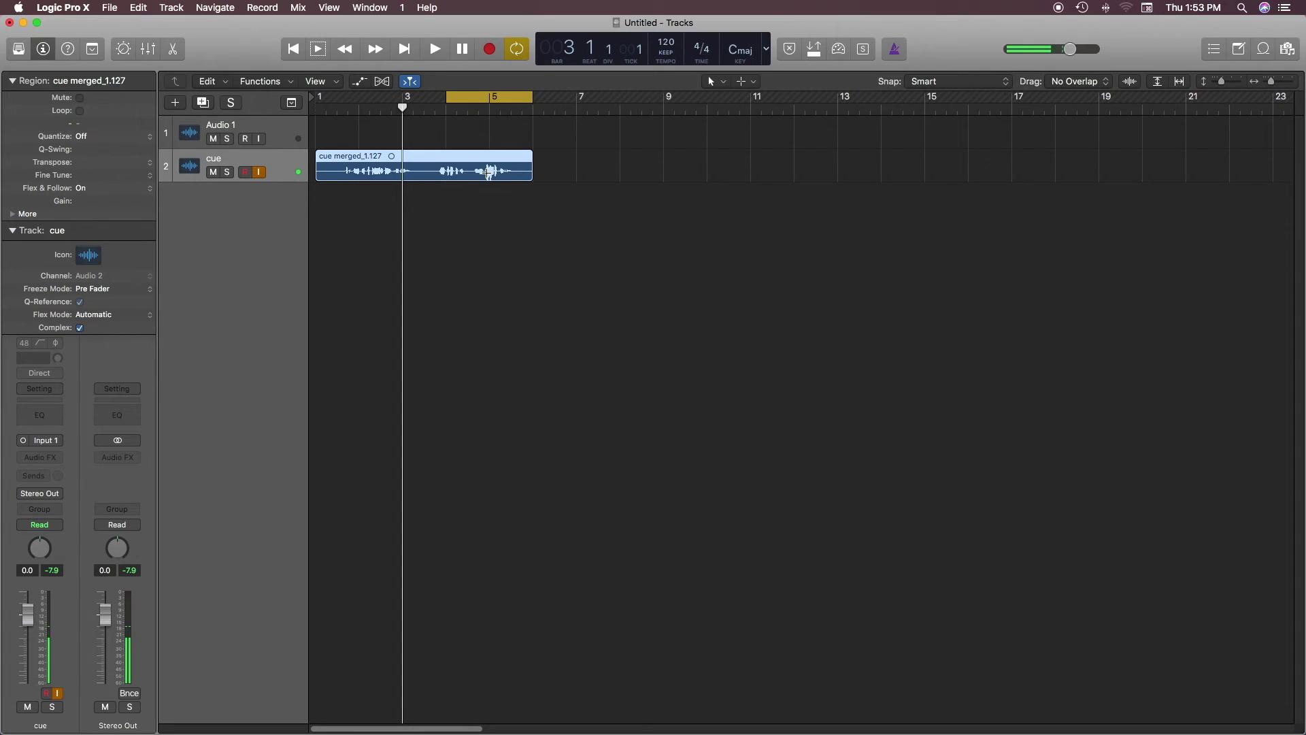
key(ctrl+super+z)
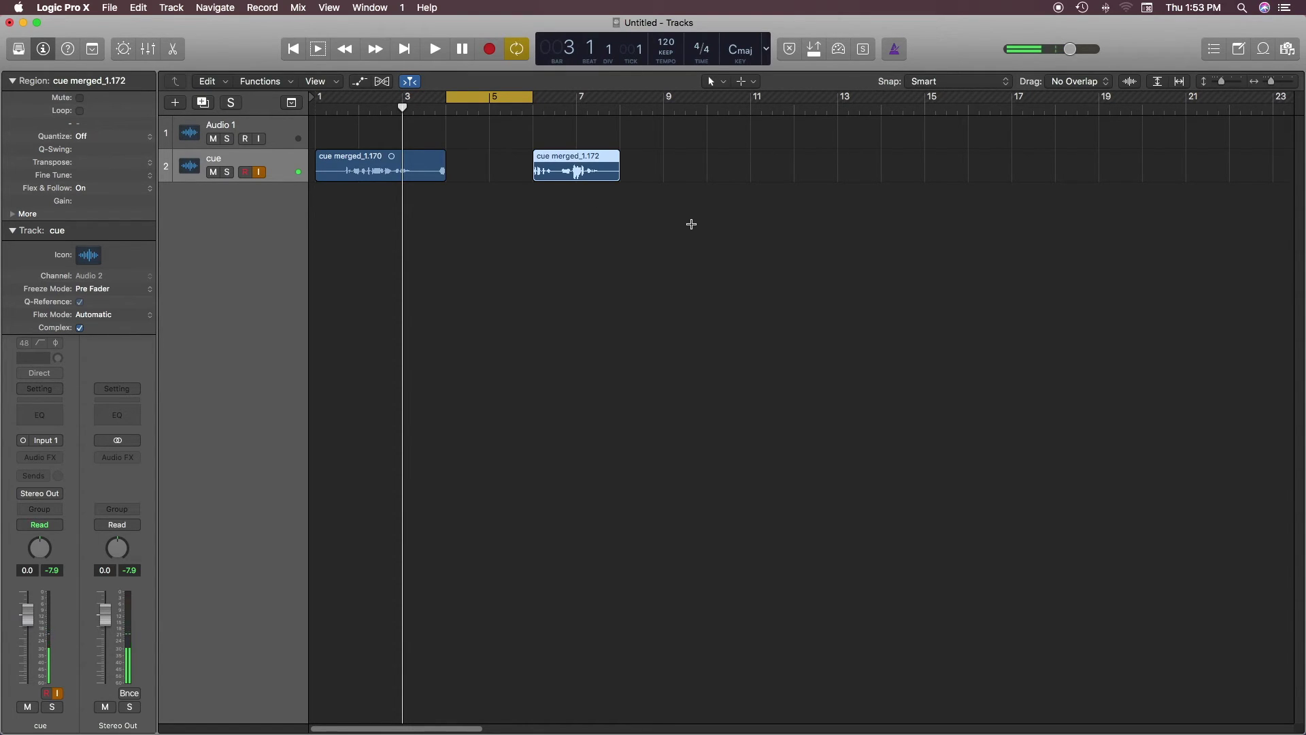
key(ctrl+super+z)
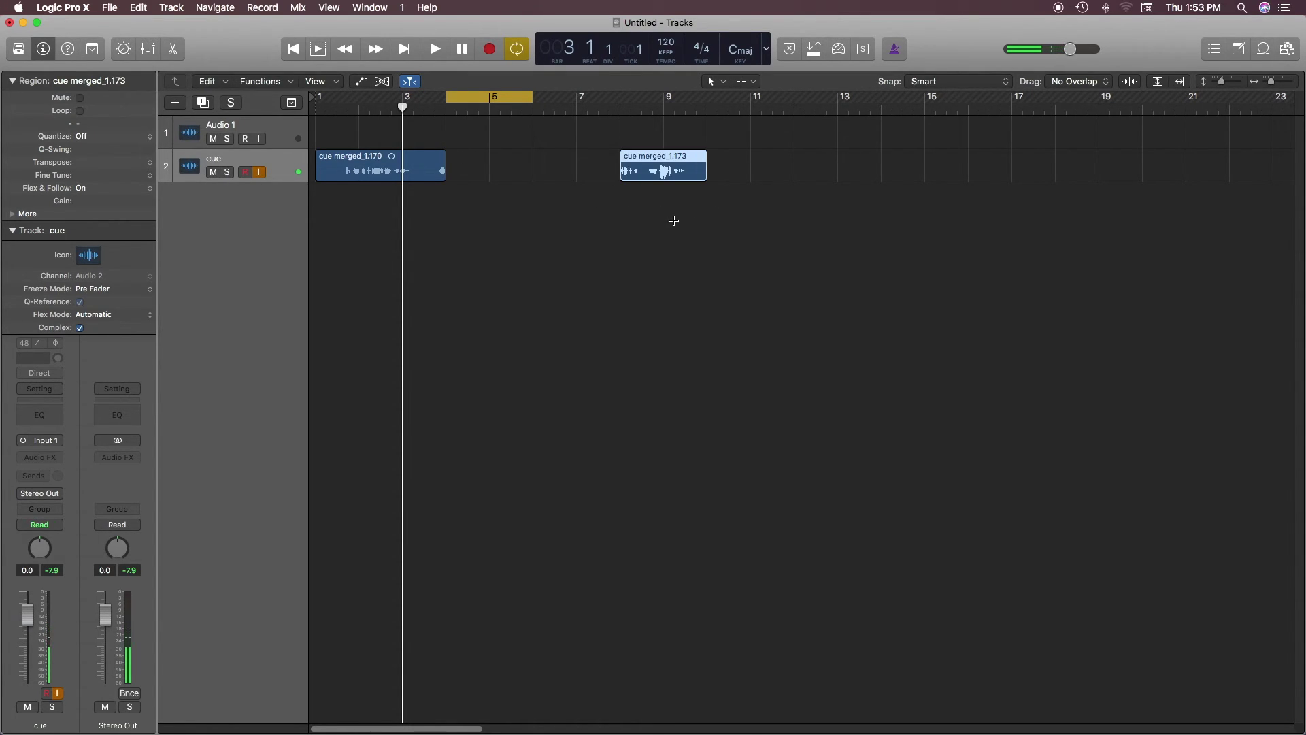
key(ctrl+super+z)
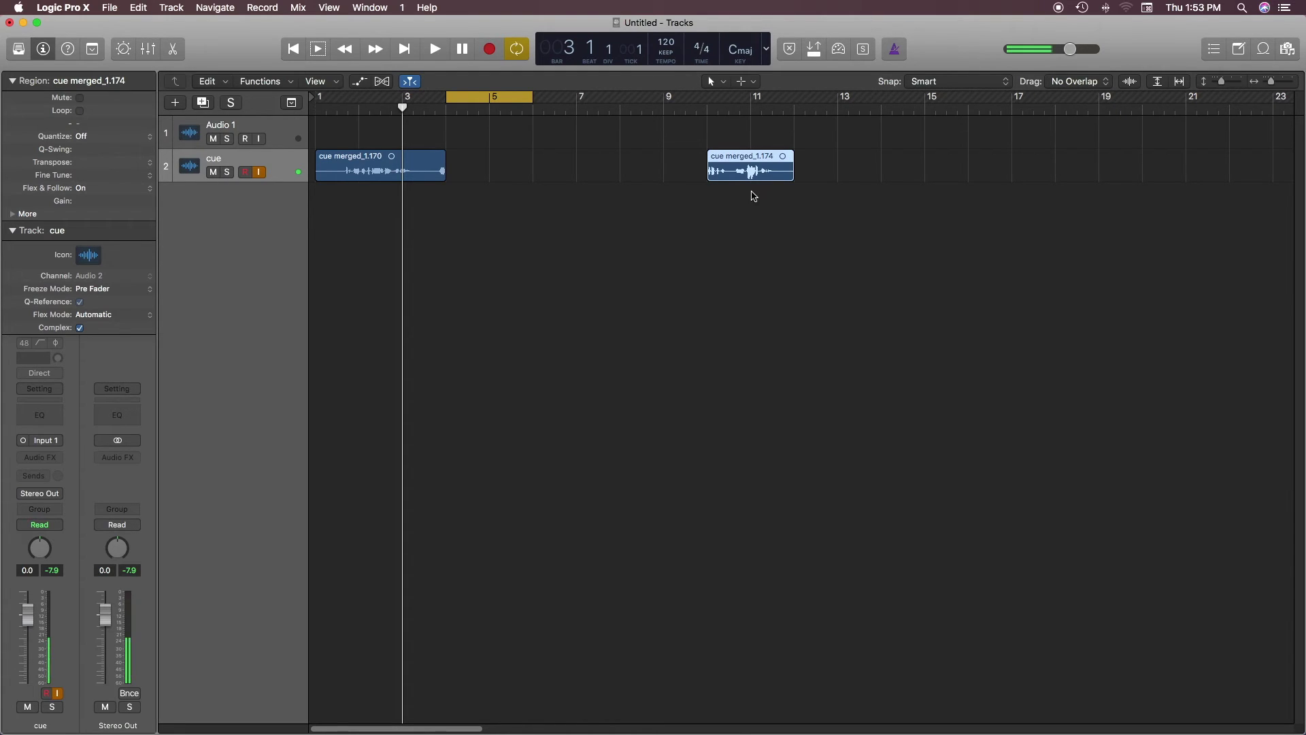
Step: Undo the three silence insertions made from bar 4 and deselect the cue region
key(super+z)
key(super+z)
key(super+z)
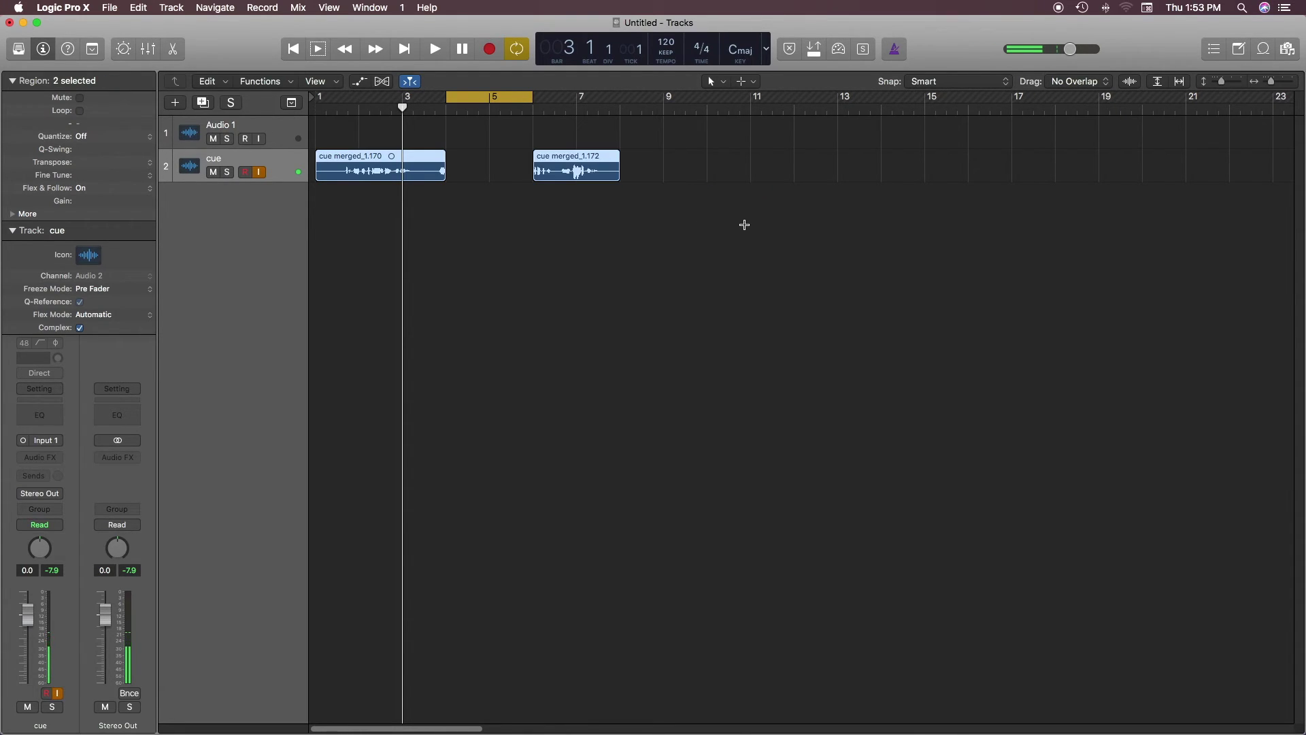
click(742, 208)
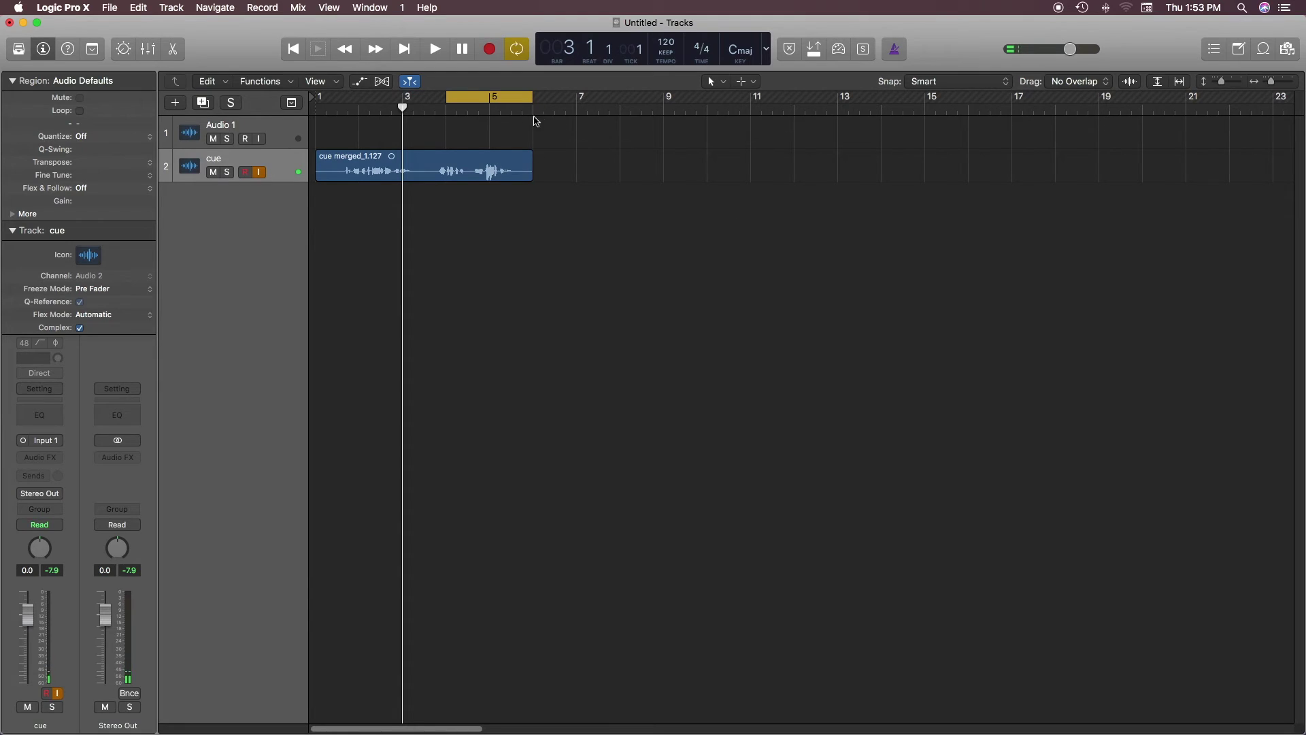
Step: Set the cycle range from bar 3 to bar 4 and return the playhead to bar 1
drag(507, 99, 392, 106)
drag(402, 109, 402, 109)
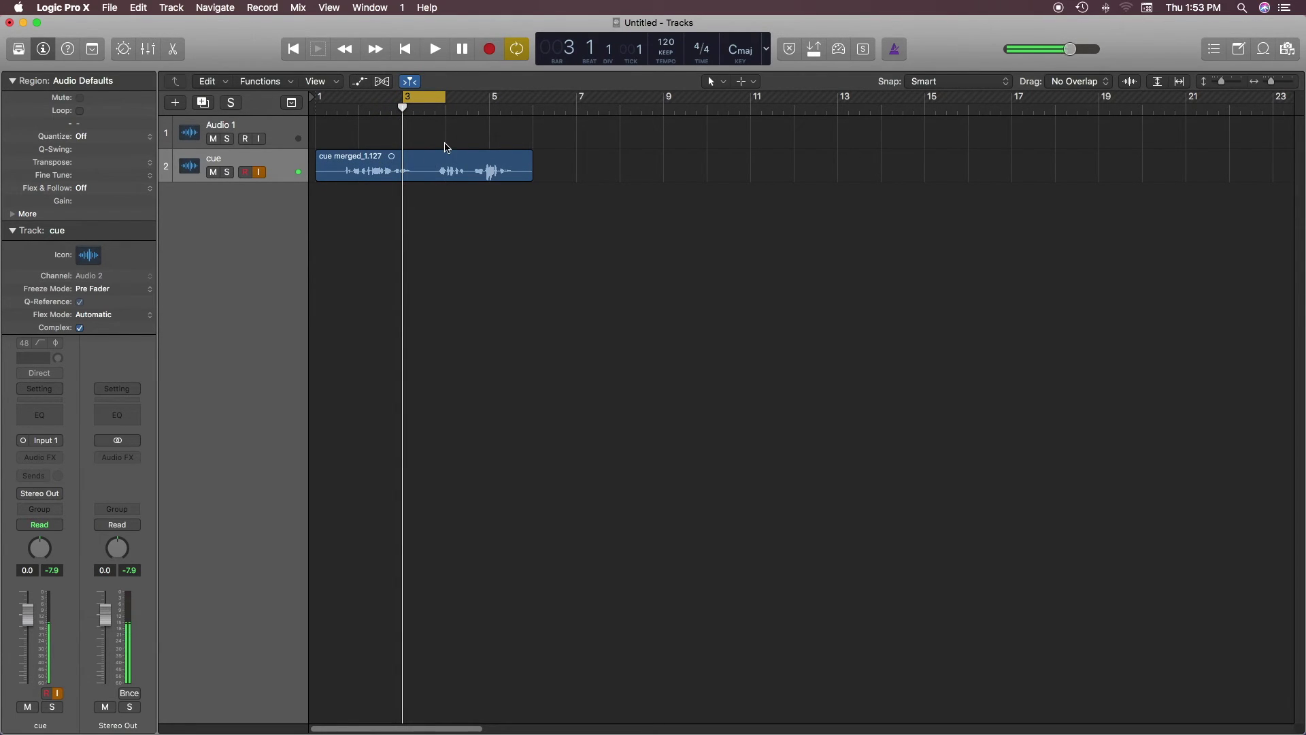
key(Return)
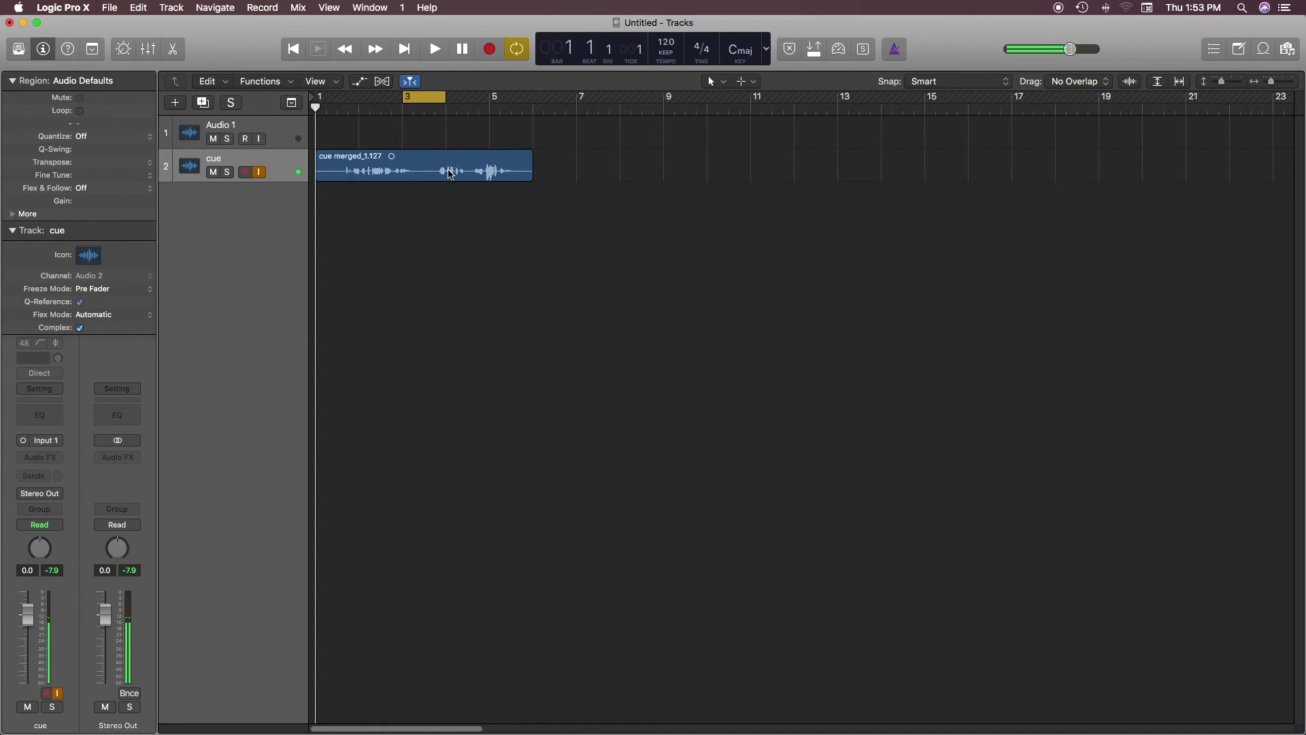
Step: Fit the cycle range to the quiet gap between bars 3 and 4 and cut that section between the locators, adding the 1/4 signature change
drag(445, 103, 440, 104)
drag(405, 100, 409, 101)
key(ctrl+super+x)
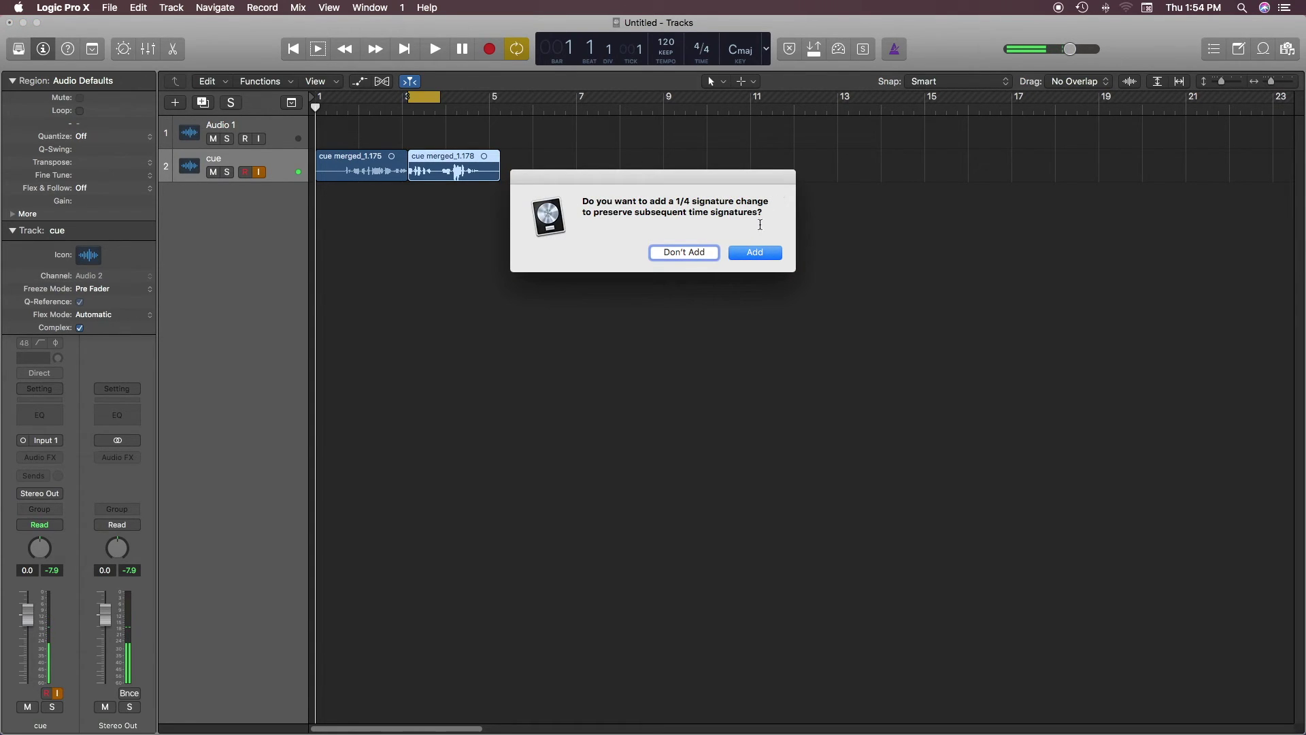
click(755, 252)
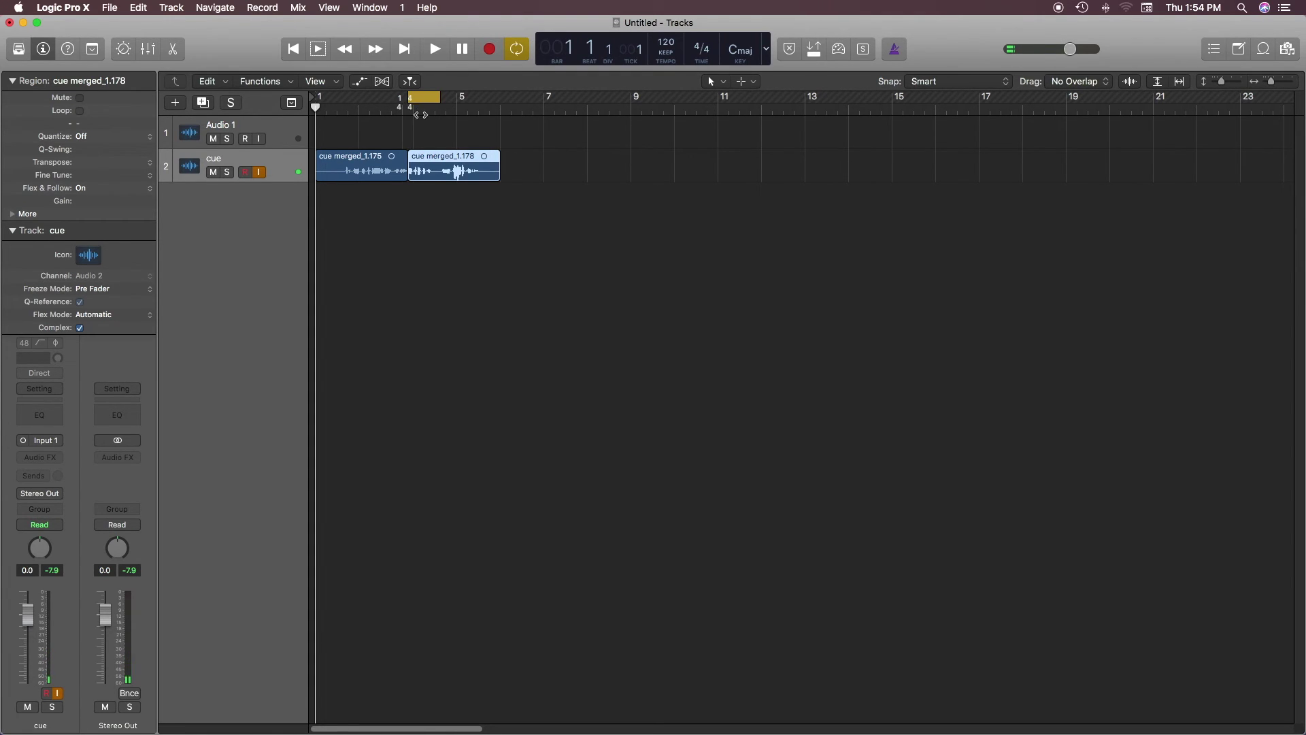
Step: Undo the section cut and cut the same section between the locators again without adding a signature change
key(super+z)
click(737, 210)
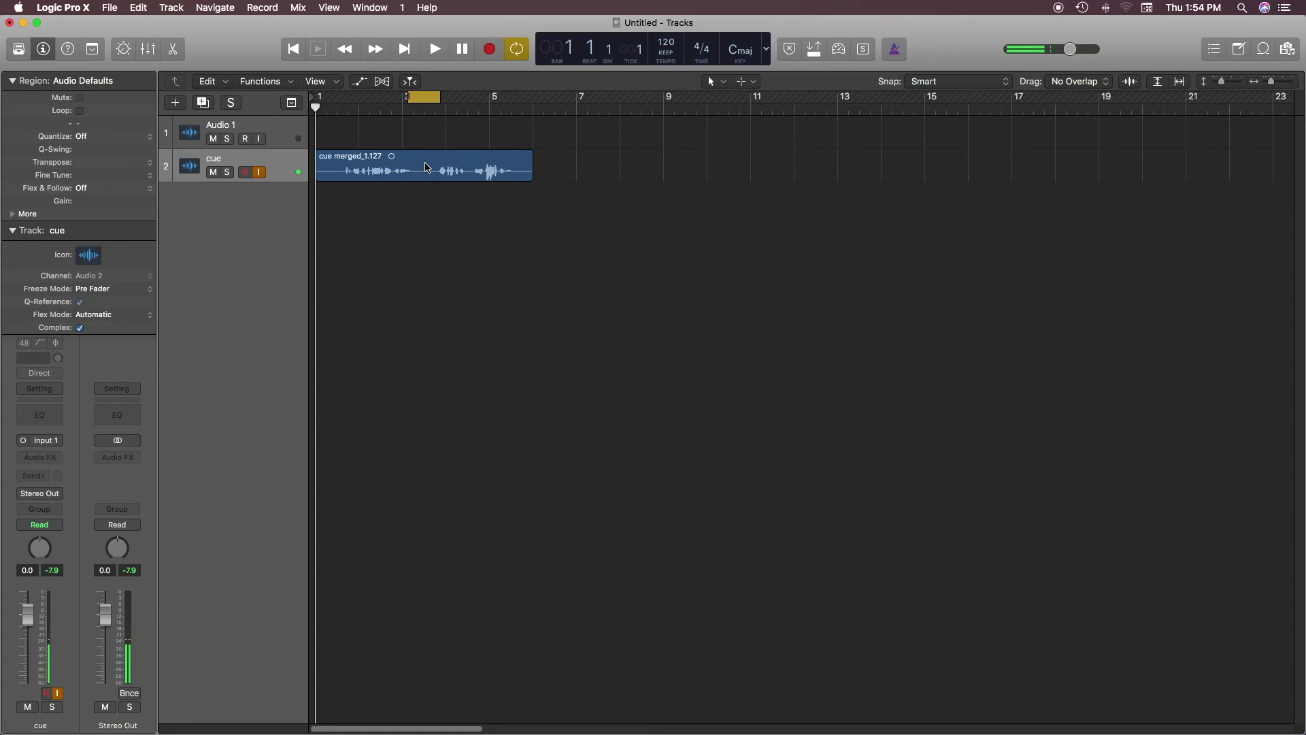
key(ctrl+super+x)
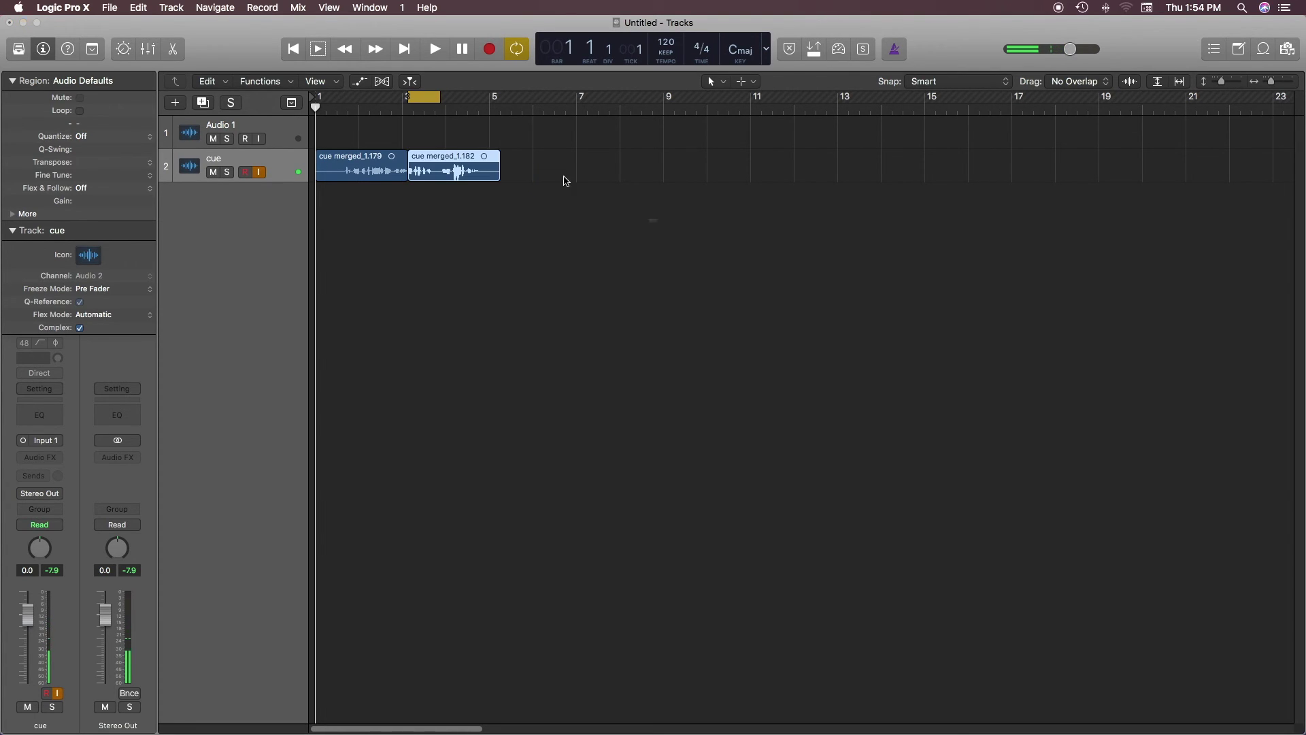
click(708, 252)
Step: Turn off cycle mode and play the cue track across the join just after bar 3
key(super+Right)
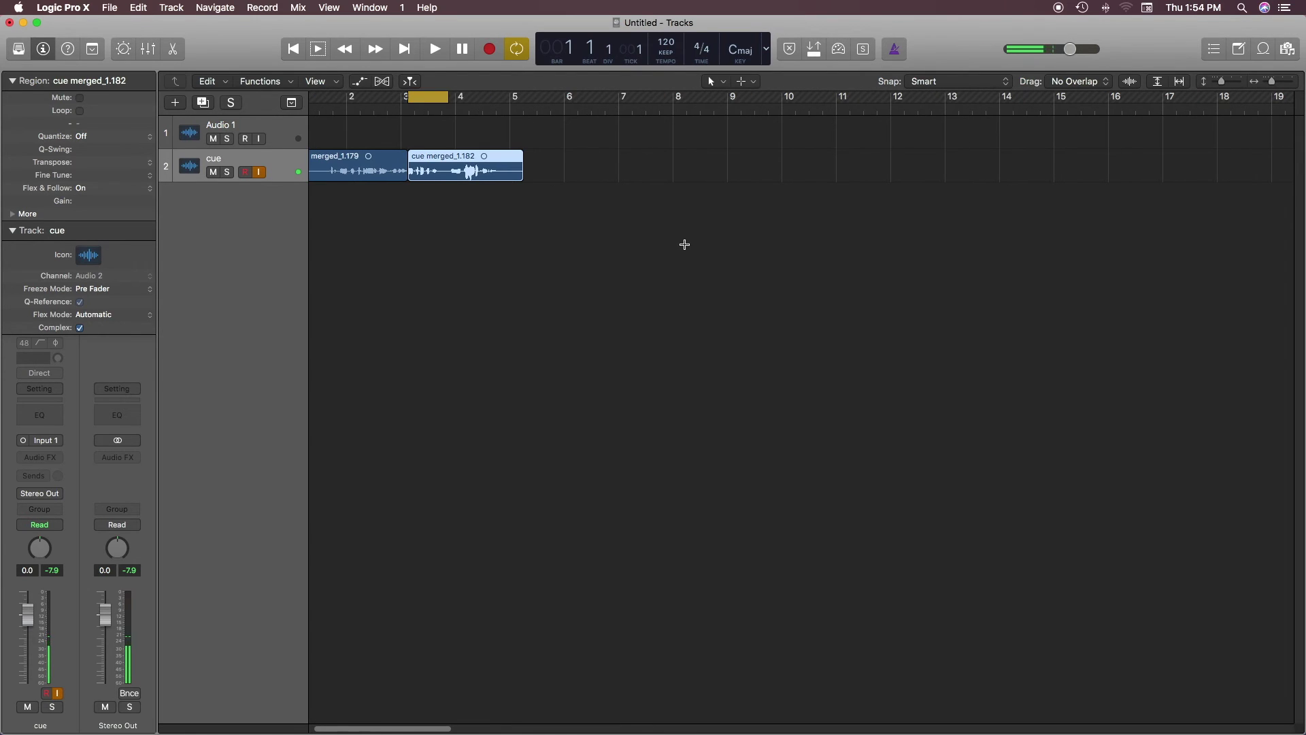
click(426, 99)
key(space)
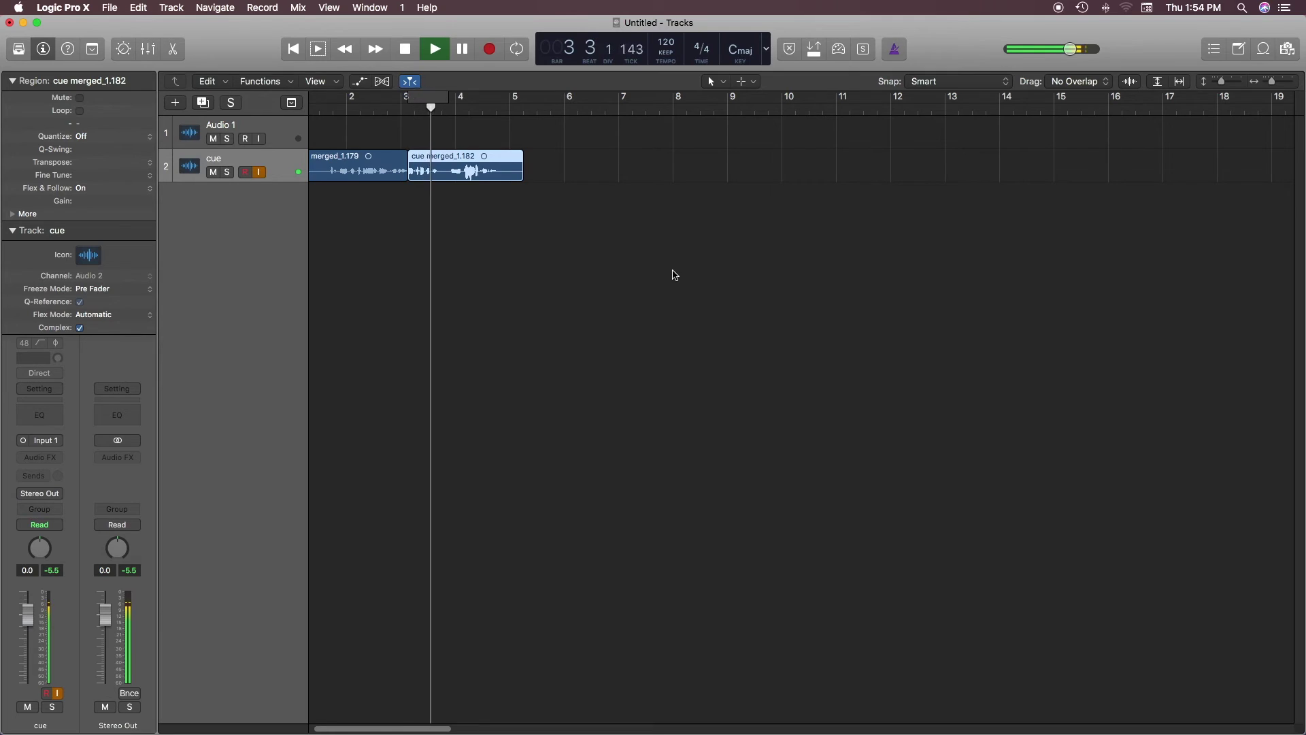
key(space)
Step: Restore the uncut cue region, cut a marquee-selected stretch of silence just after bar 3, and play across the join
key(super+j)
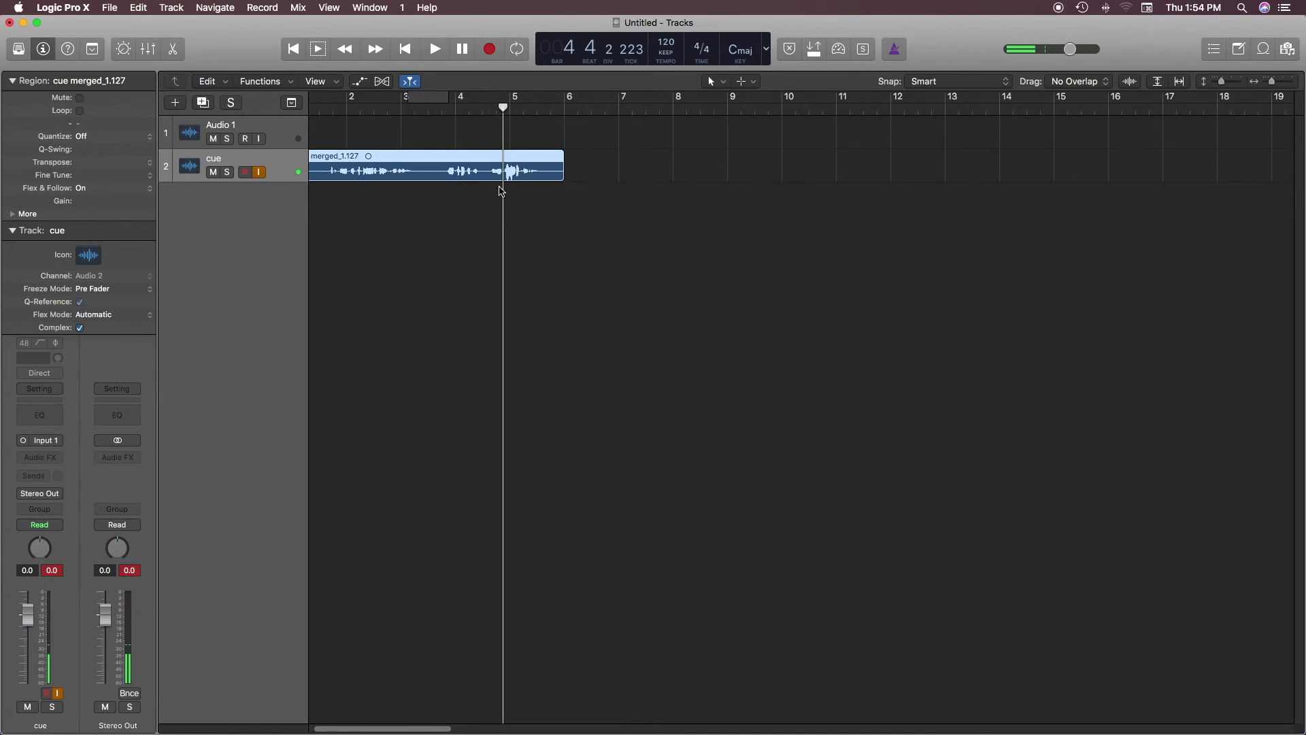
mouse_move(415, 162)
mouse_down()
mouse_move(443, 168)
mouse_move(423, 170)
mouse_up()
key(Delete)
click(400, 110)
key(space)
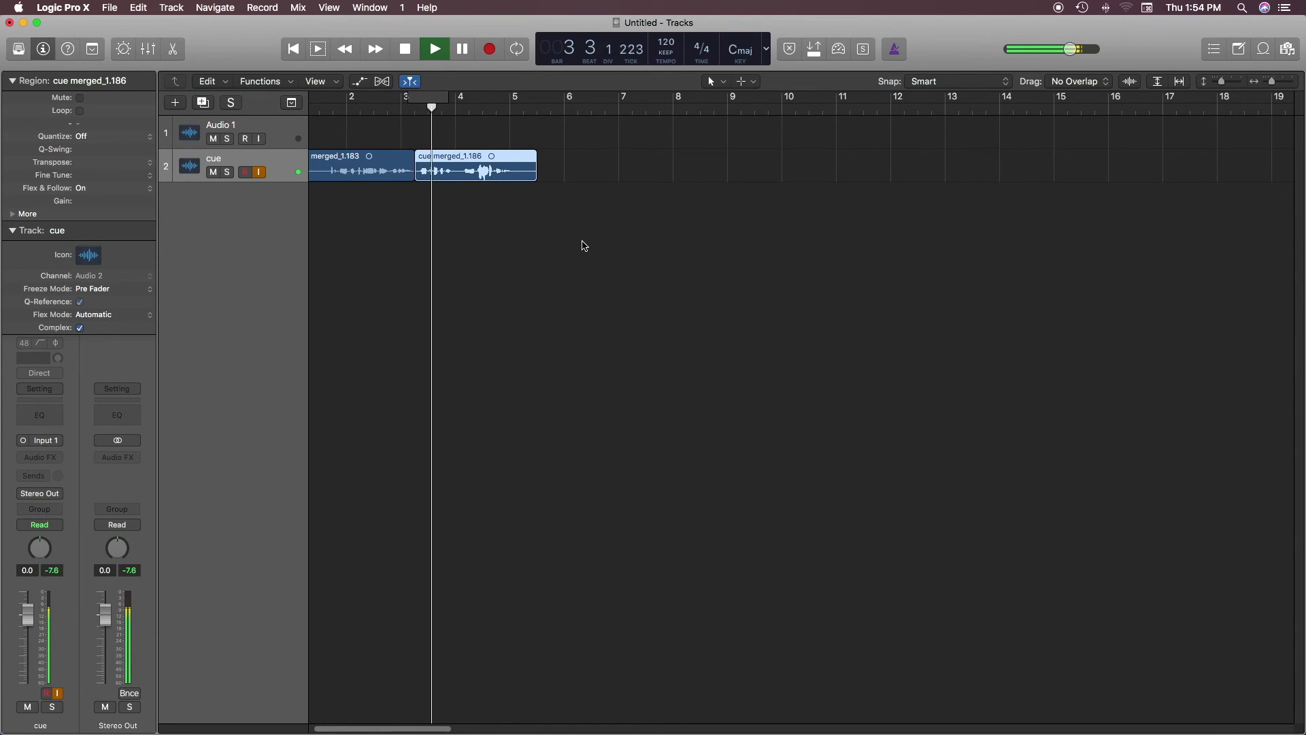
key(space)
Step: Undo the marquee cut so the cue region is whole again, and deselect it
key(super+z)
key(super+z)
key(super+z)
click(615, 247)
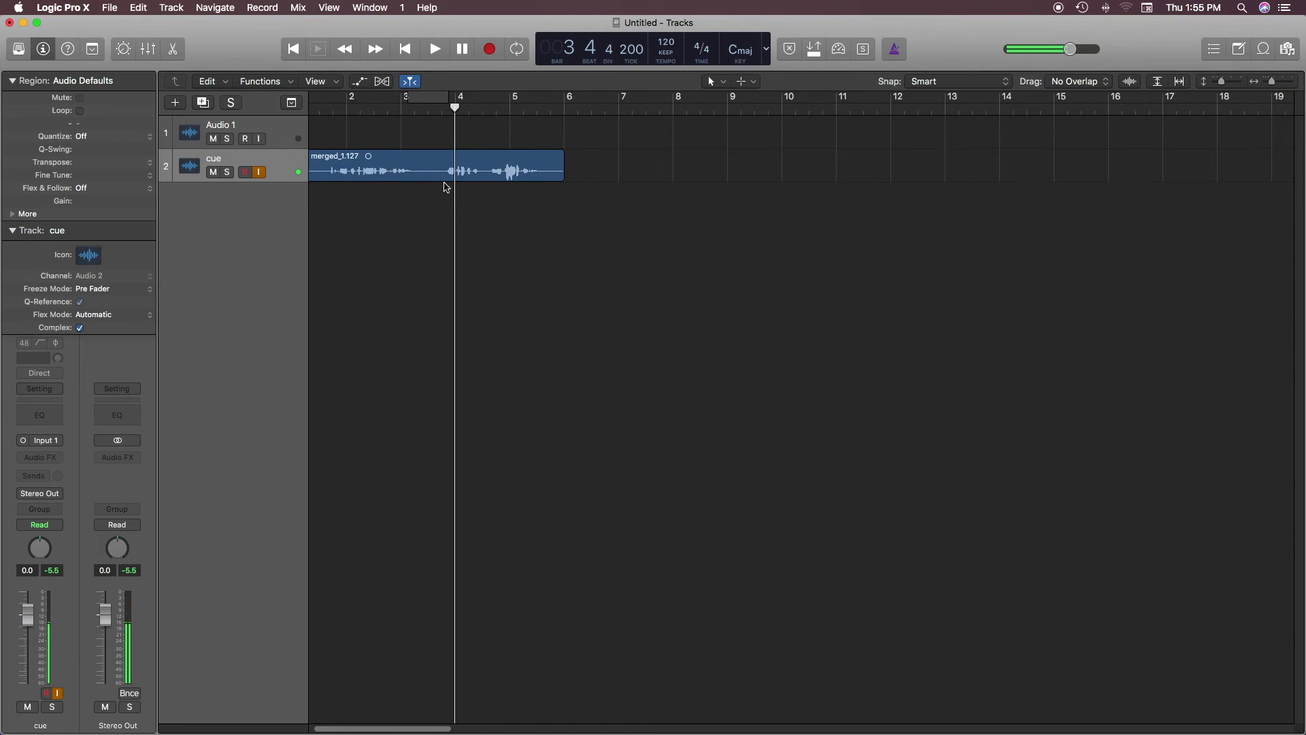
Step: Turn cycle mode on, cut the section between the locators without adding a signature change, and play across the join with cycling off
click(410, 99)
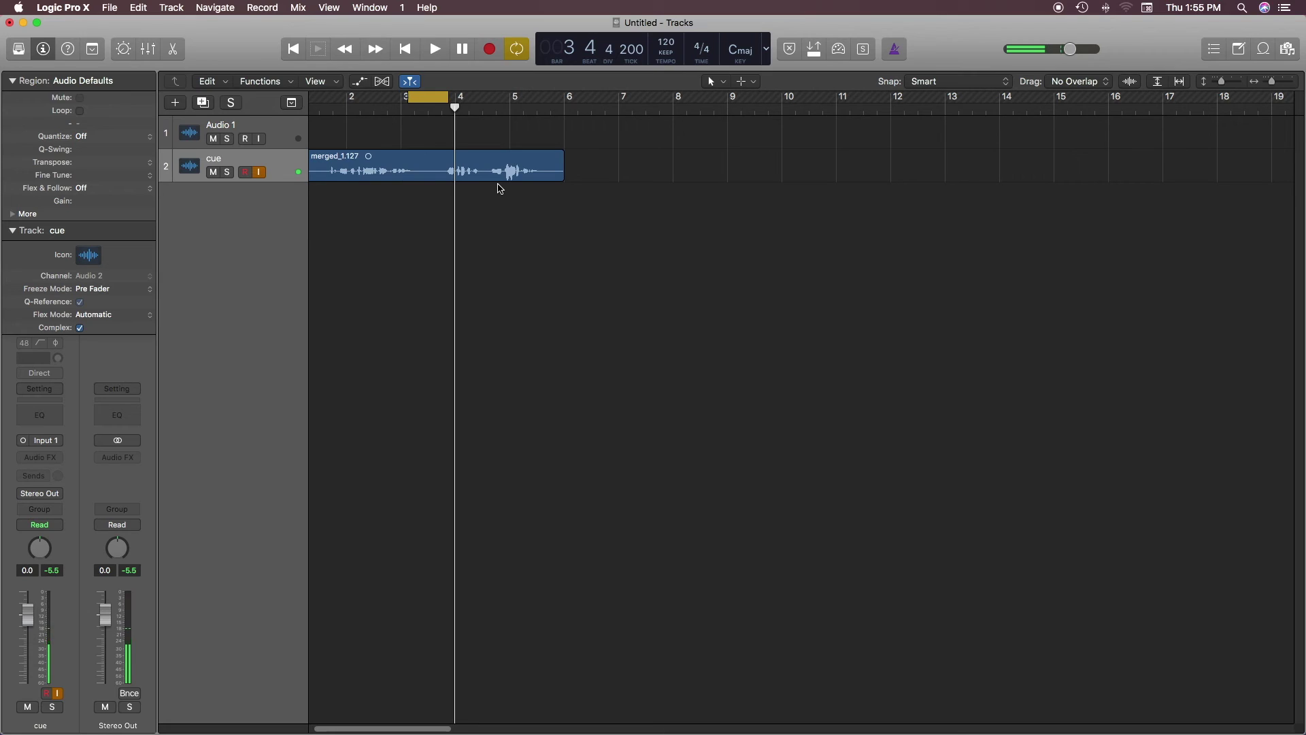
key(ctrl+super+x)
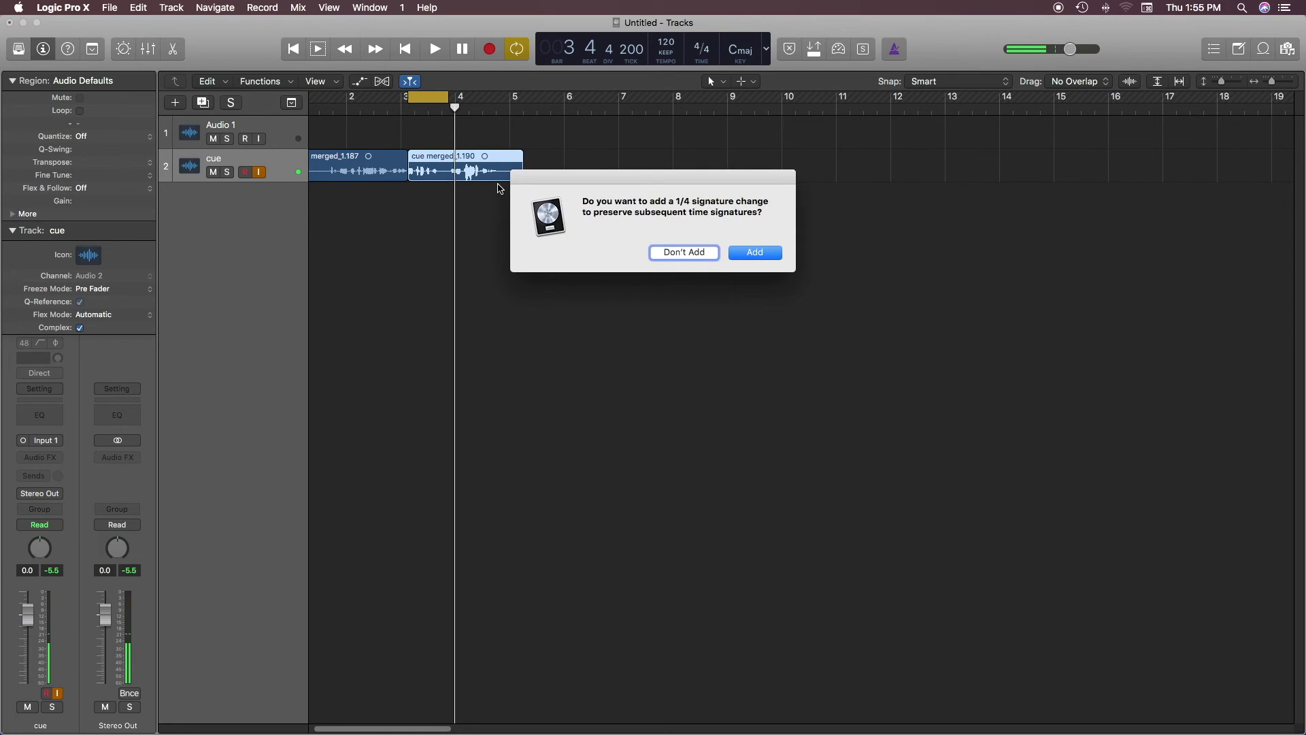
click(682, 254)
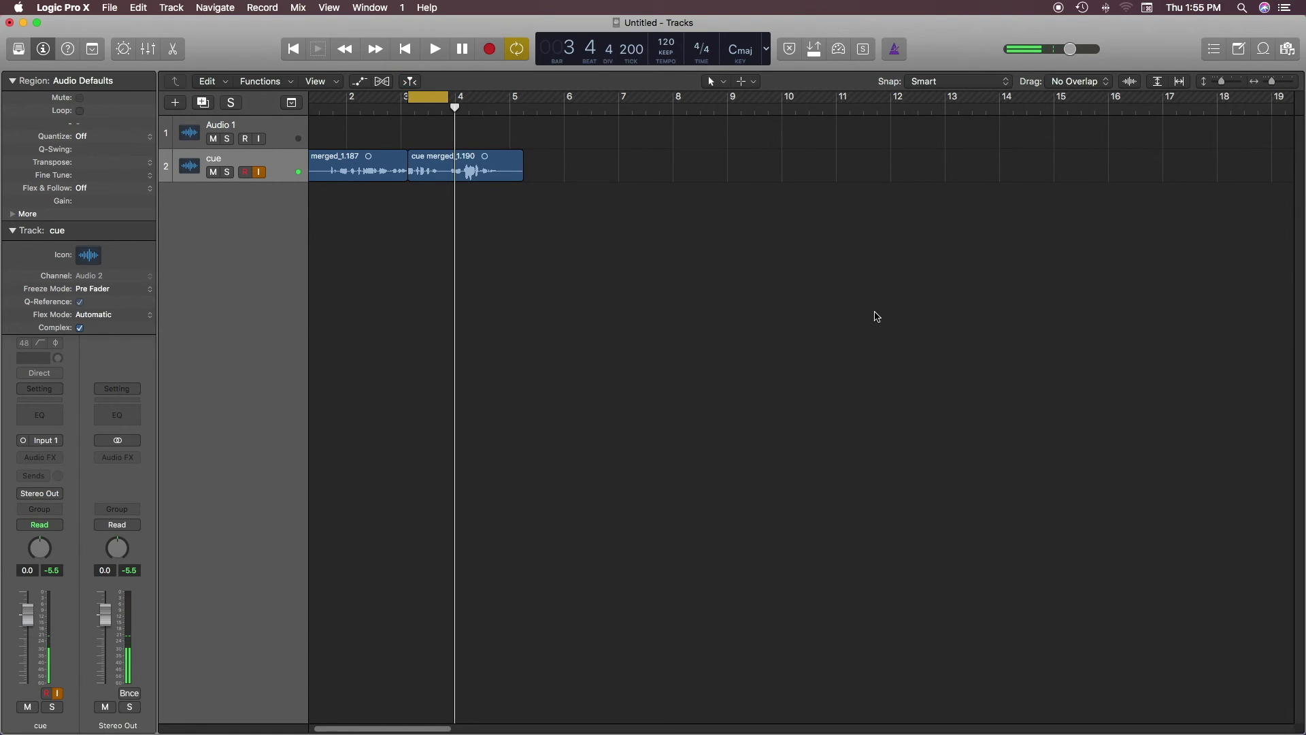
click(420, 104)
key(space)
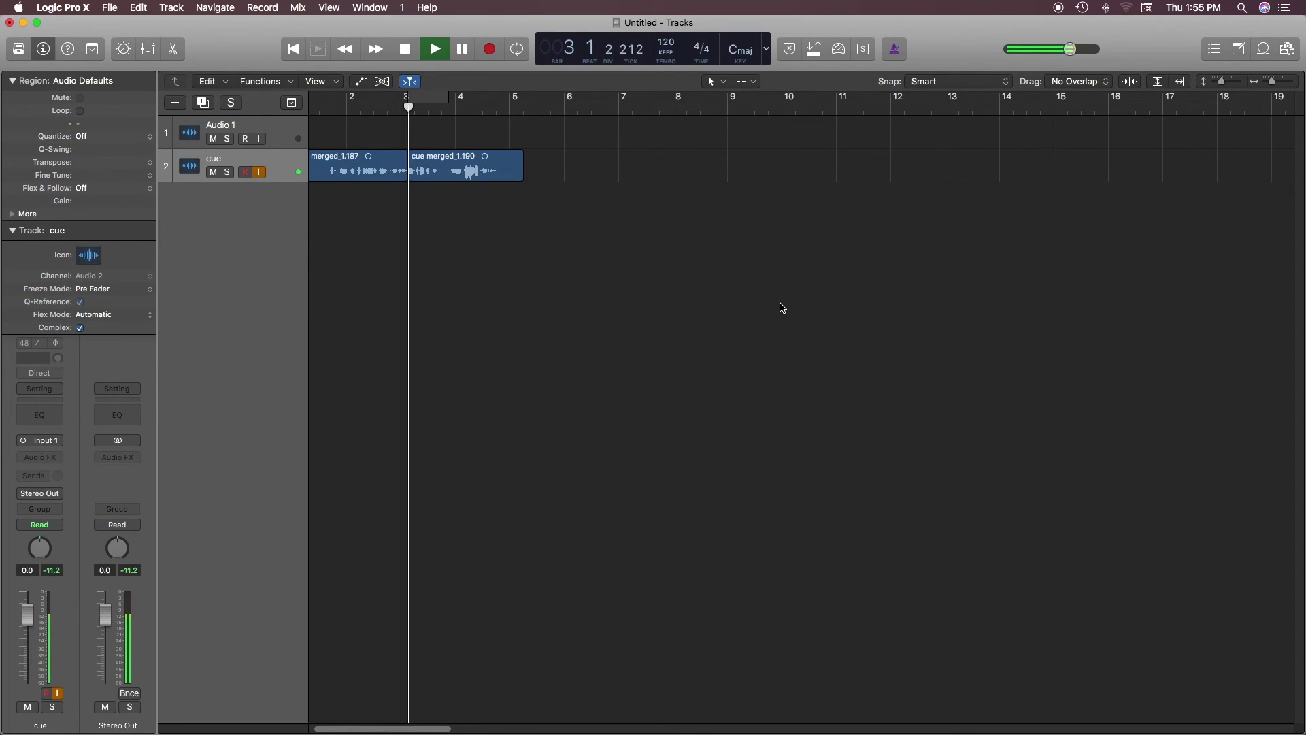
key(space)
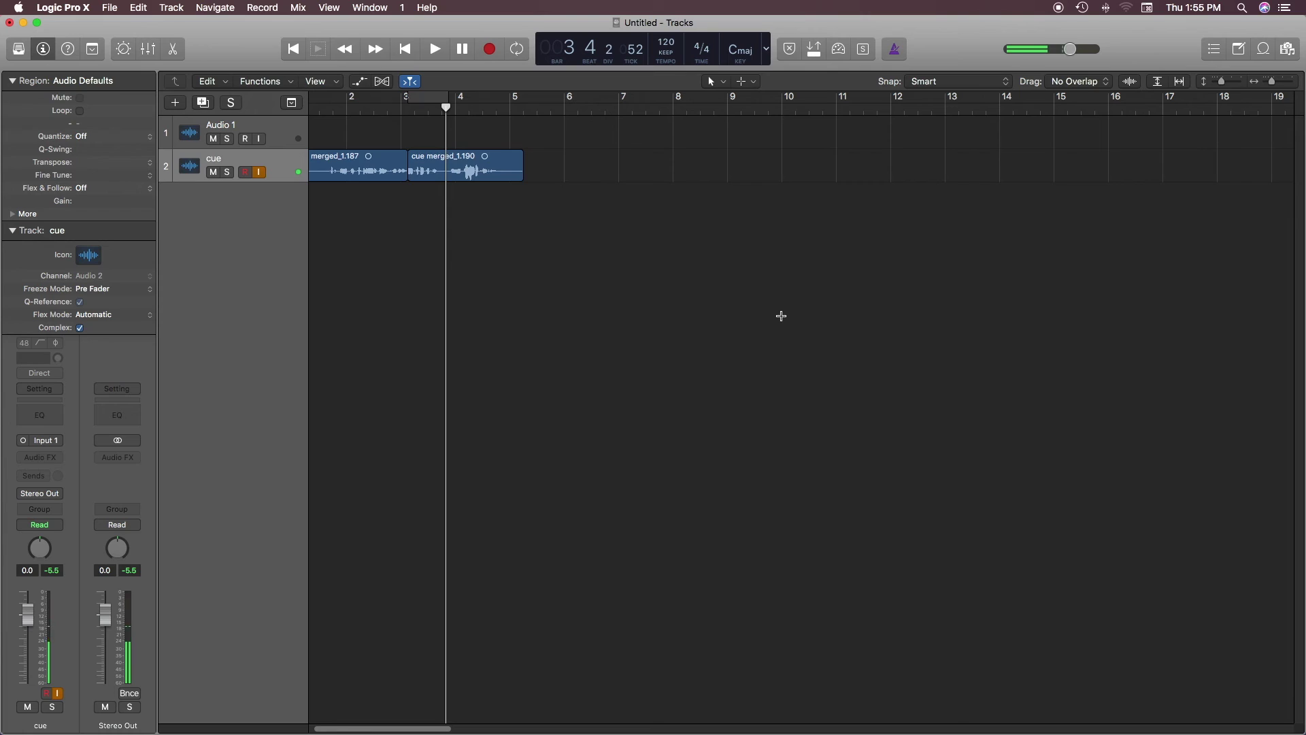
Step: Undo the cut between the locators and leave the cue region deselected
key(super+z)
click(775, 316)
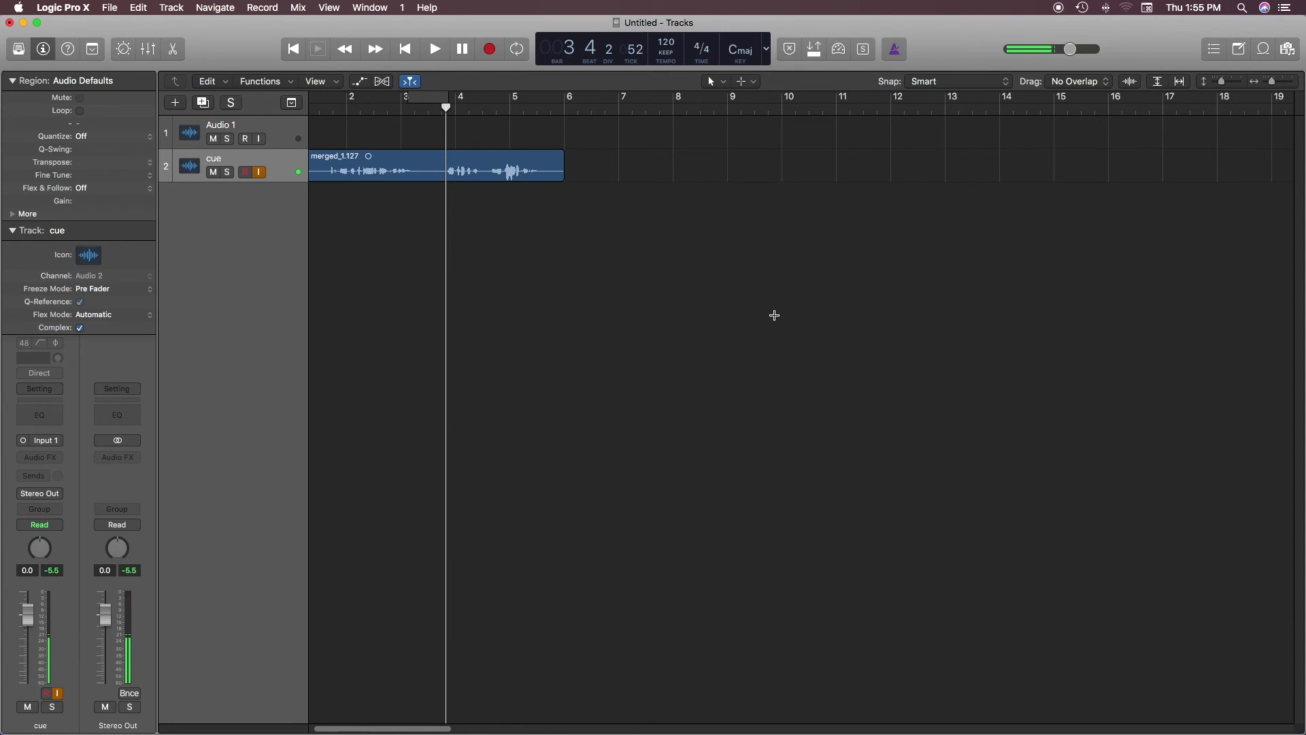
key(super+Left)
key(super+Left)
key(super+Left)
key(super+Left)
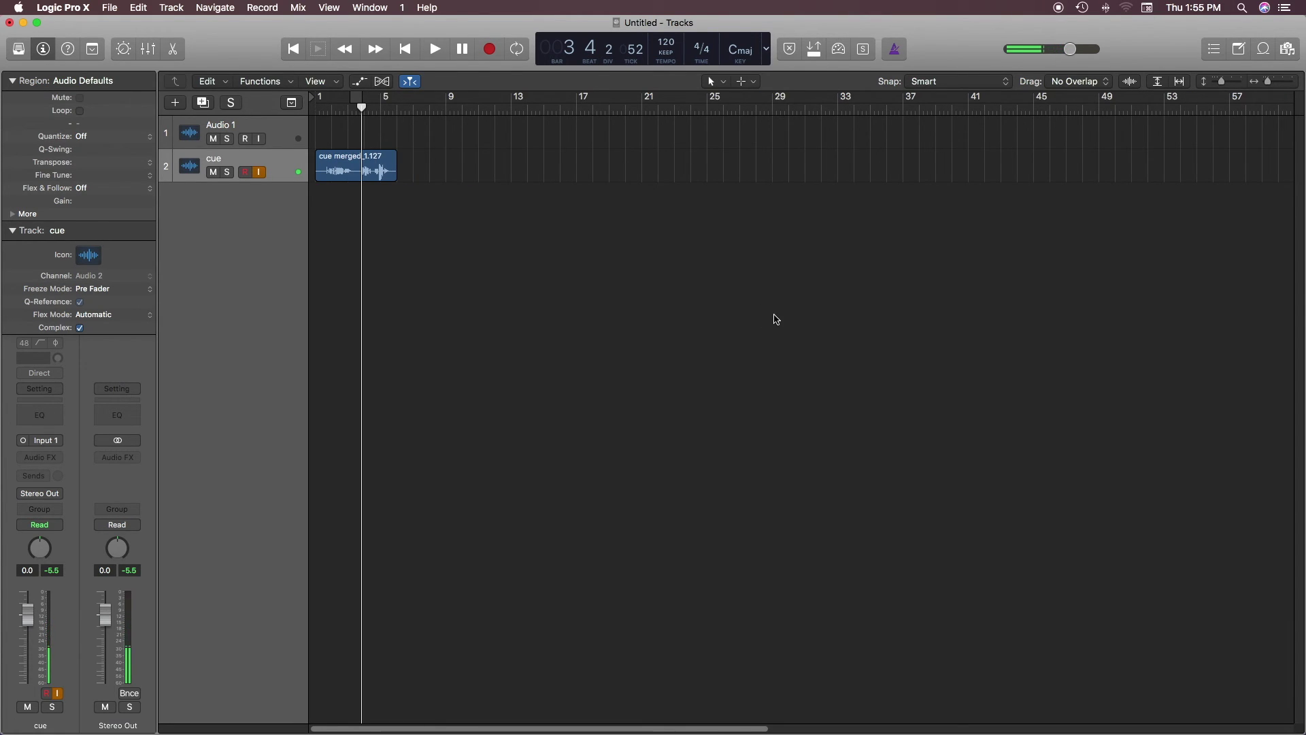
key(super+Right)
key(super+Right)
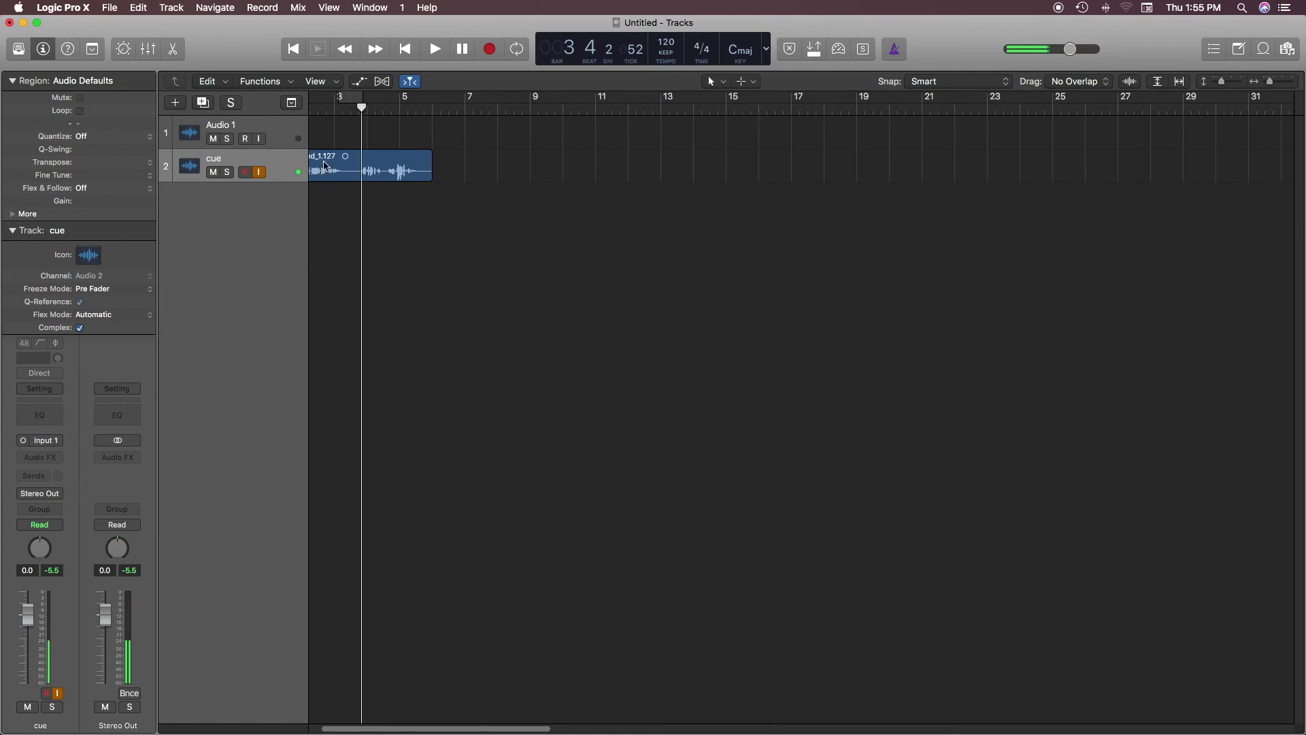
Step: Select the cue region and nudge its end earlier one bar at a time to bar 2
click(386, 160)
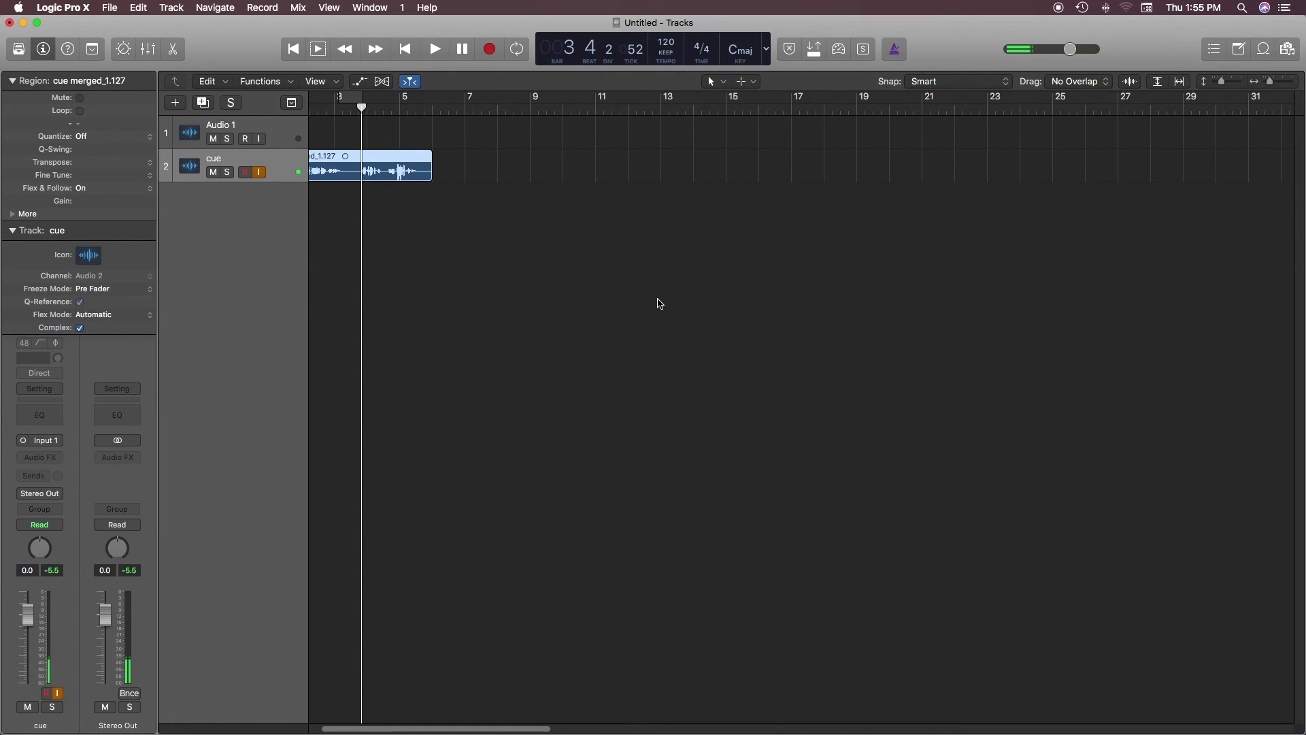
drag(547, 728, 525, 724)
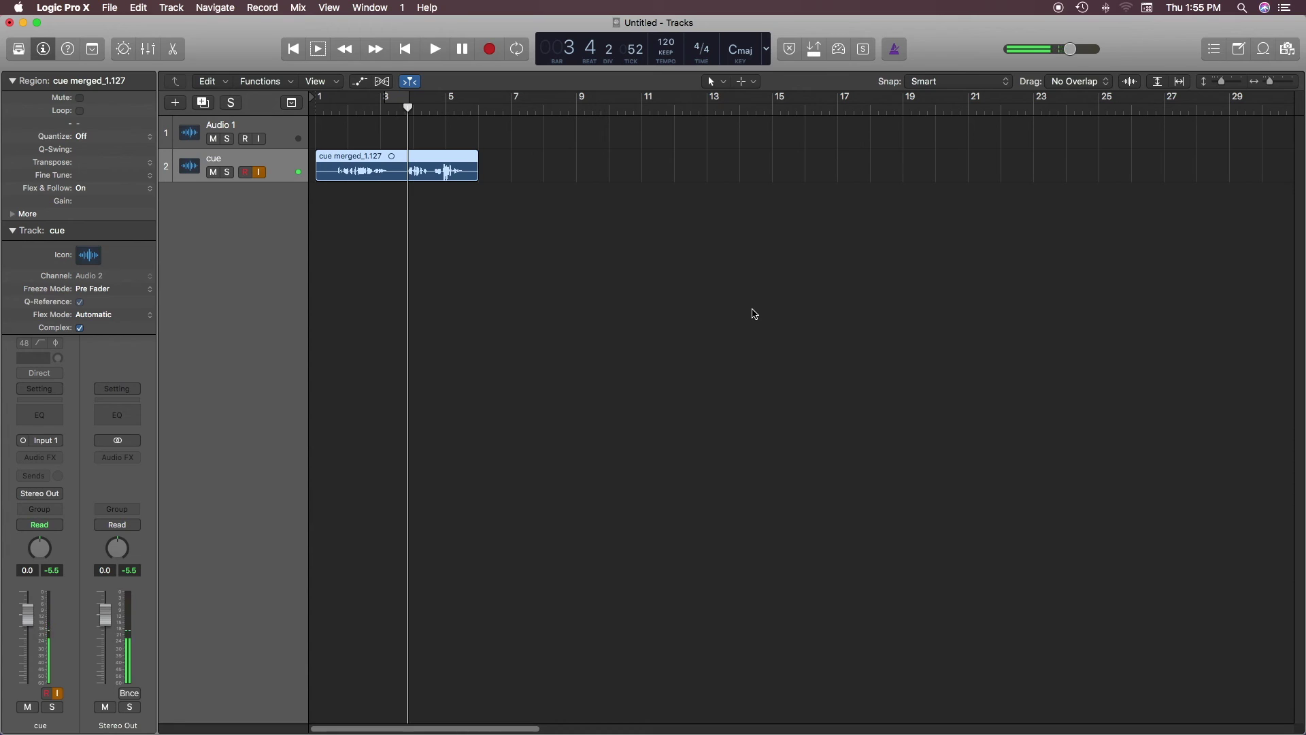
key(alt+shift+Left)
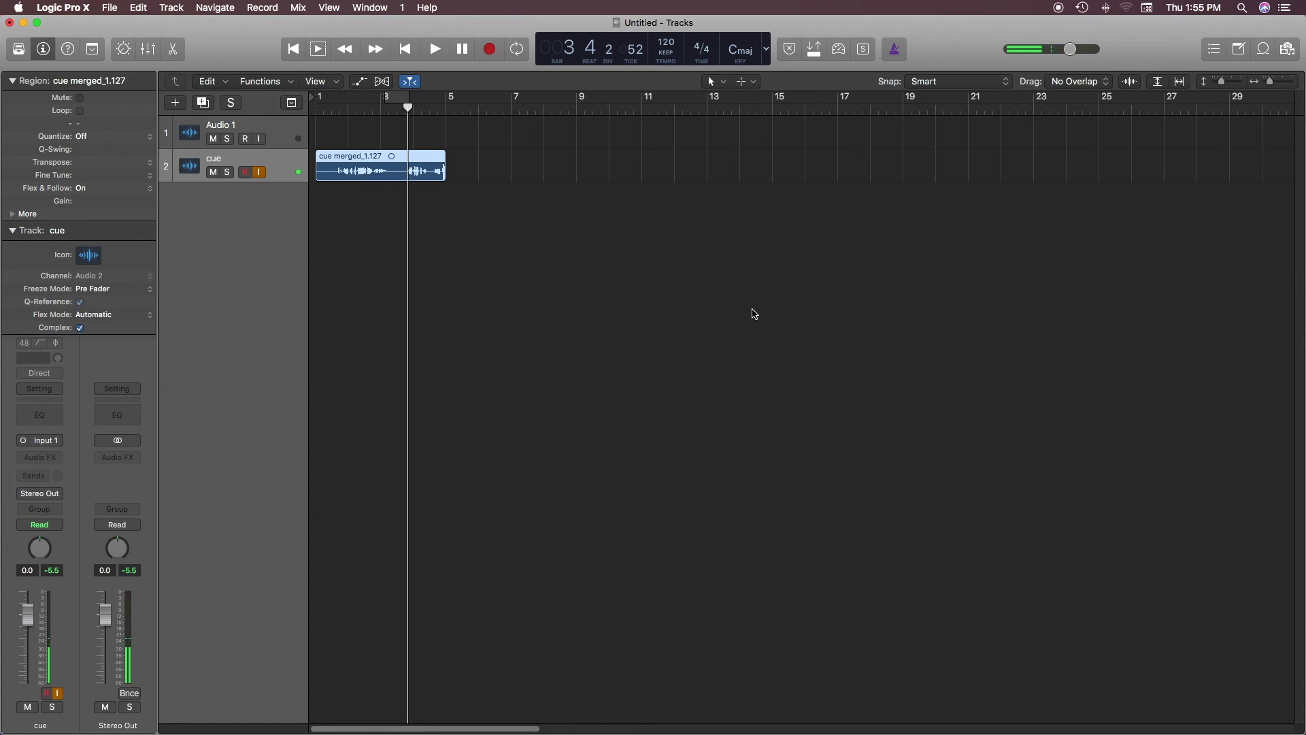
key(alt+shift+Left)
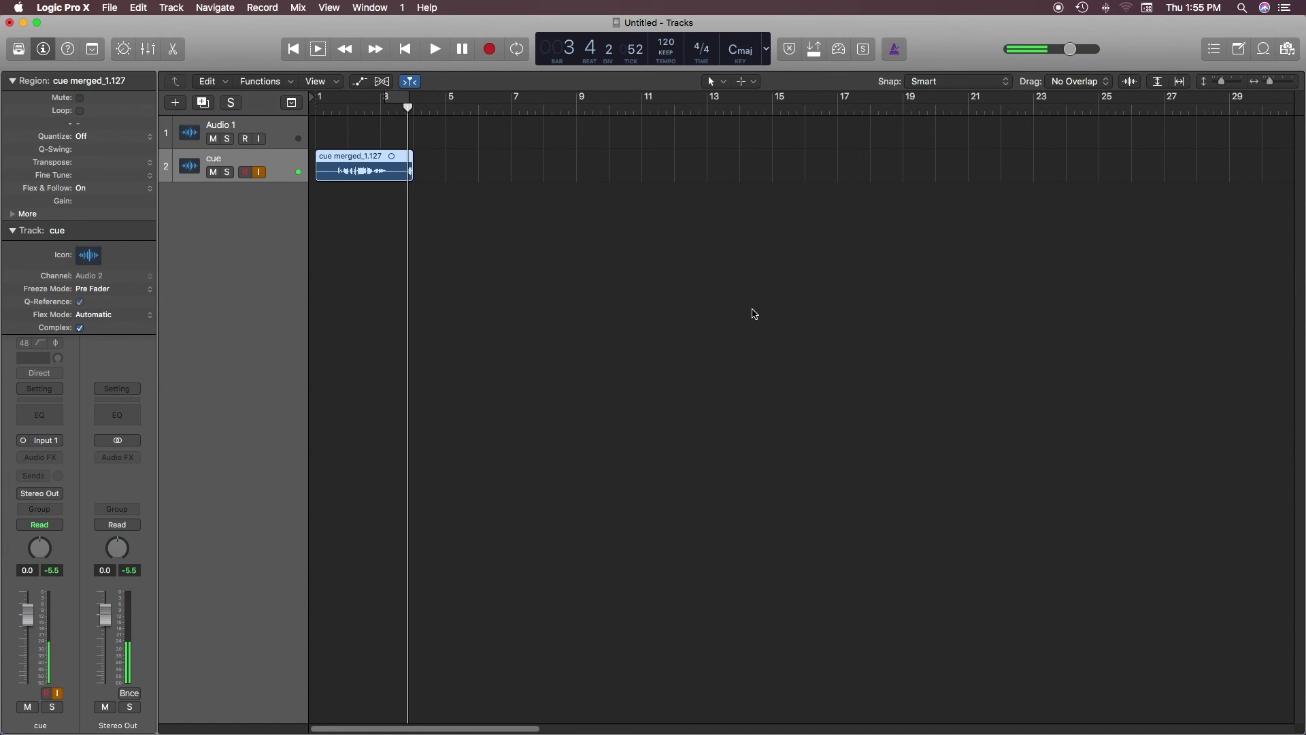
key(alt+shift+Left)
key(alt+shift+Left)
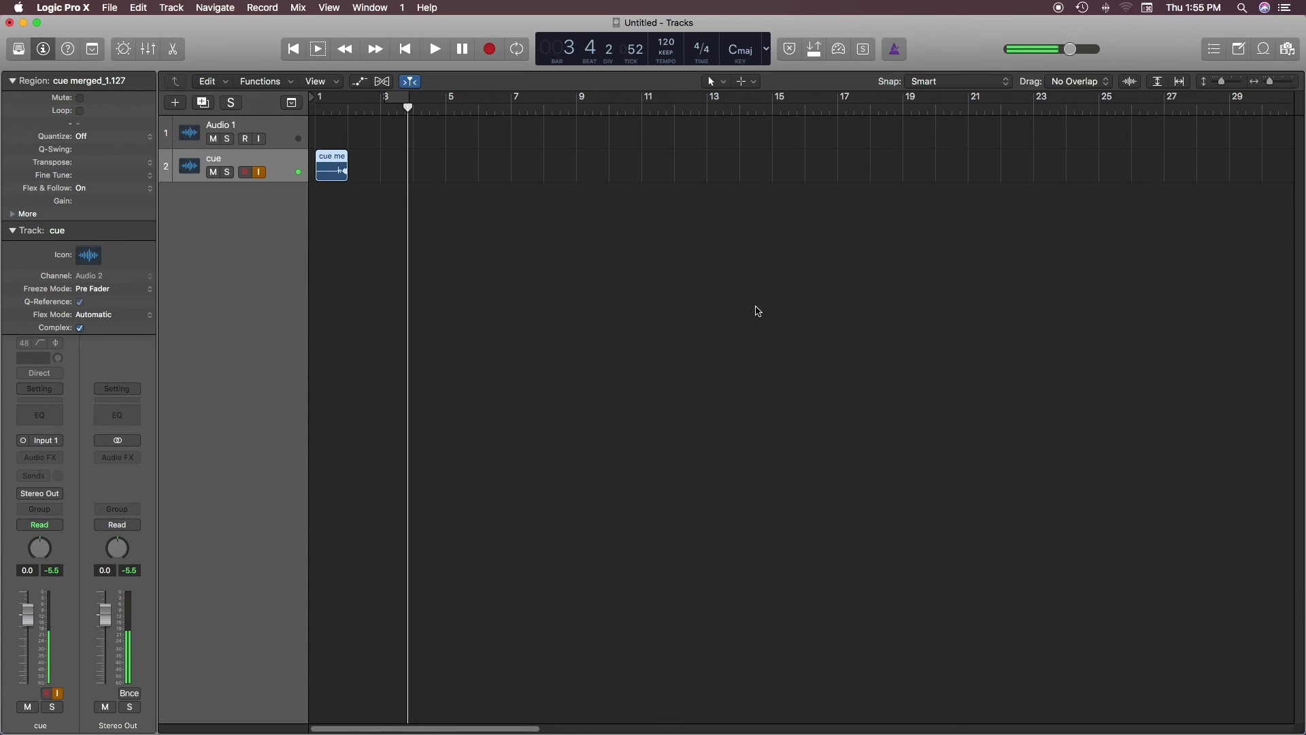
Step: Nudge the cue region's length out one bar at a time until it extends past bar 29
key(alt+shift+Right)
key(alt+shift+Right)
key(alt+shift+Right)
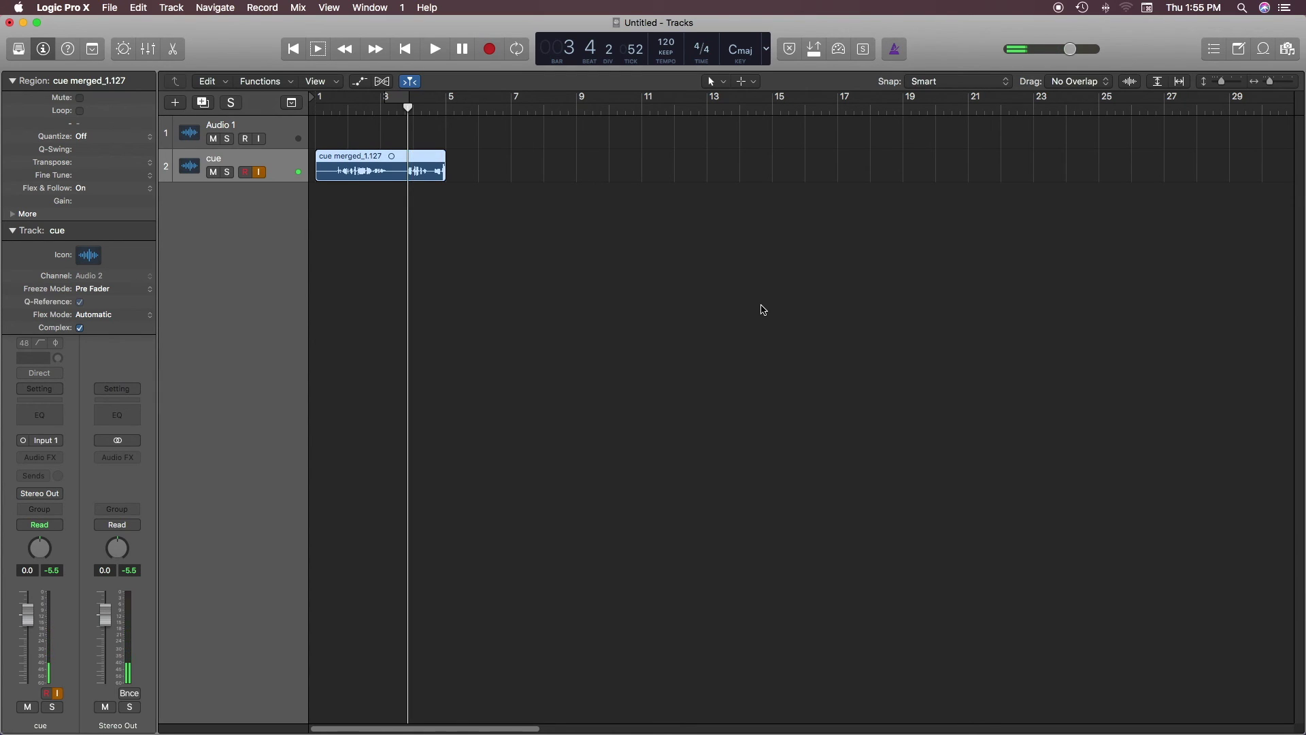
key(alt+shift+Right)
key(alt+shift+Right)
key(alt+shift+Right)
key(alt+shift+Right)
key(alt+shift+Right)
key(alt+shift+Right)
key(alt+shift+Right)
key(alt+shift+Right)
key(alt+shift+Right)
key(alt+shift+Right)
key(alt+shift+Right)
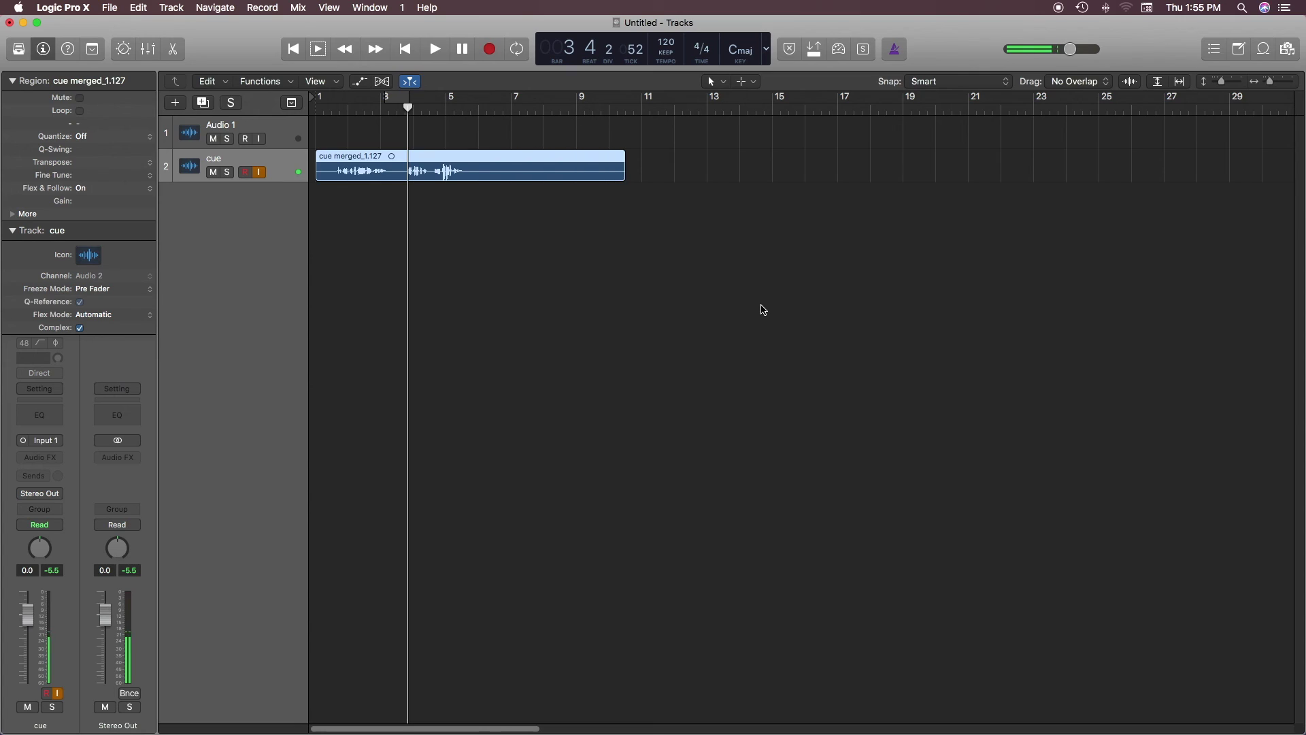
key(alt+shift+Right)
key(alt+shift+Right)
key(alt+shift+Right)
key(alt+shift+Right)
key(alt+shift+Right)
key(alt+shift+Right)
key(alt+shift+Right)
key(alt+shift+Right)
key(alt+shift+Right)
key(alt+shift+Right)
key(alt+shift+Right)
key(alt+shift+Right)
key(alt+shift+Right)
key(alt+shift+Right)
key(alt+shift+Right)
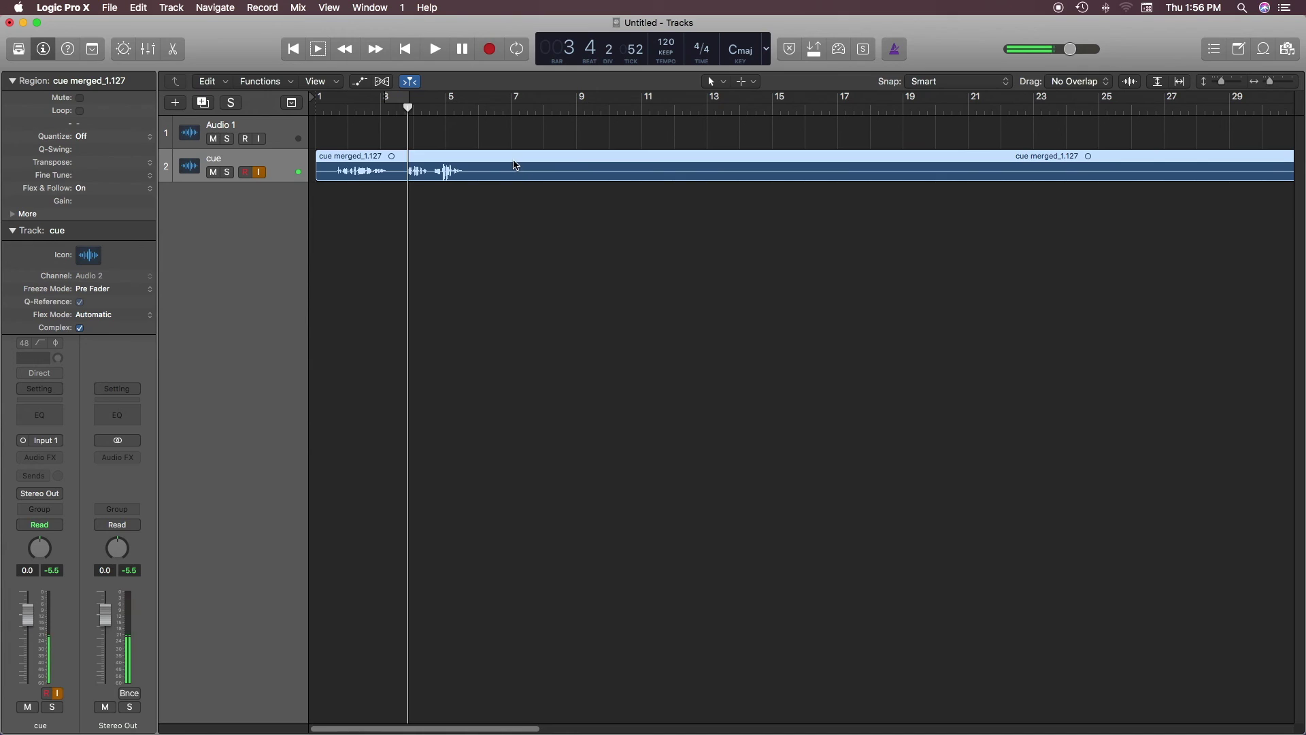
Step: Undo all the length changes made to the cue region and deselect it
key(super+z)
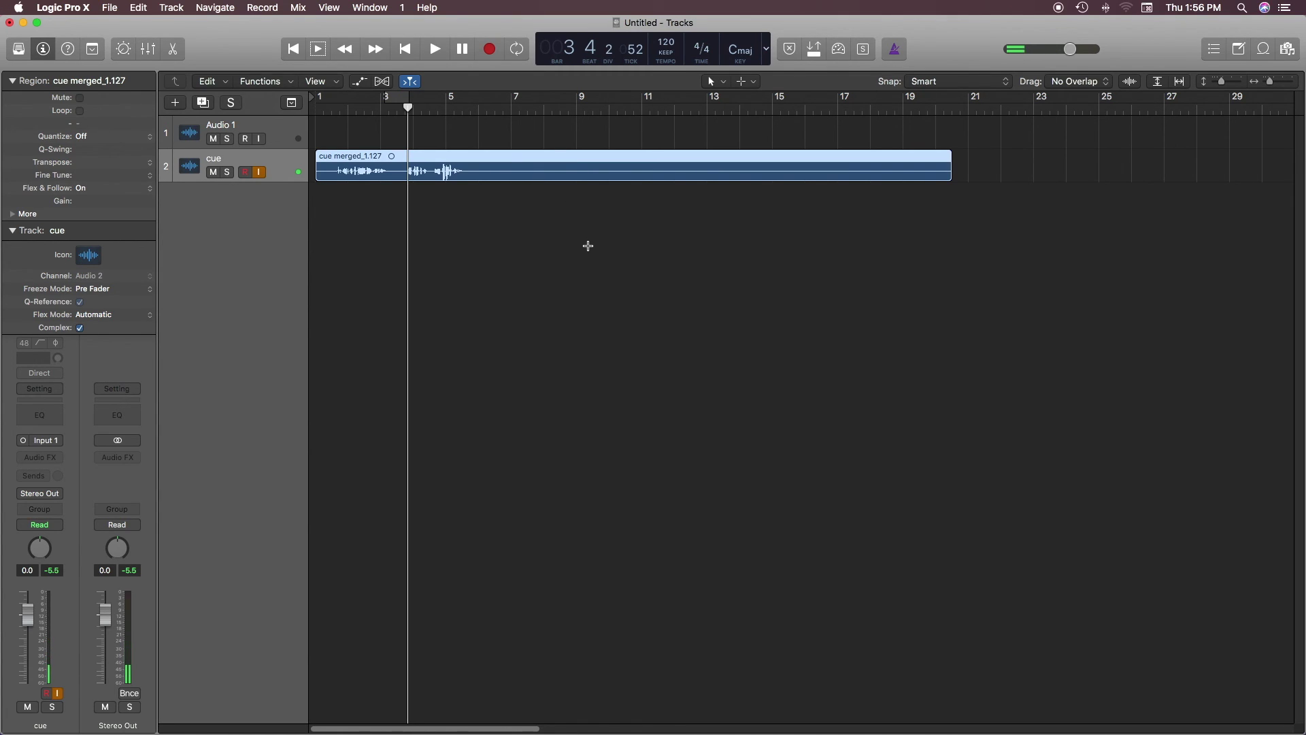
key(super+z)
key(super+z)
key(super+z)
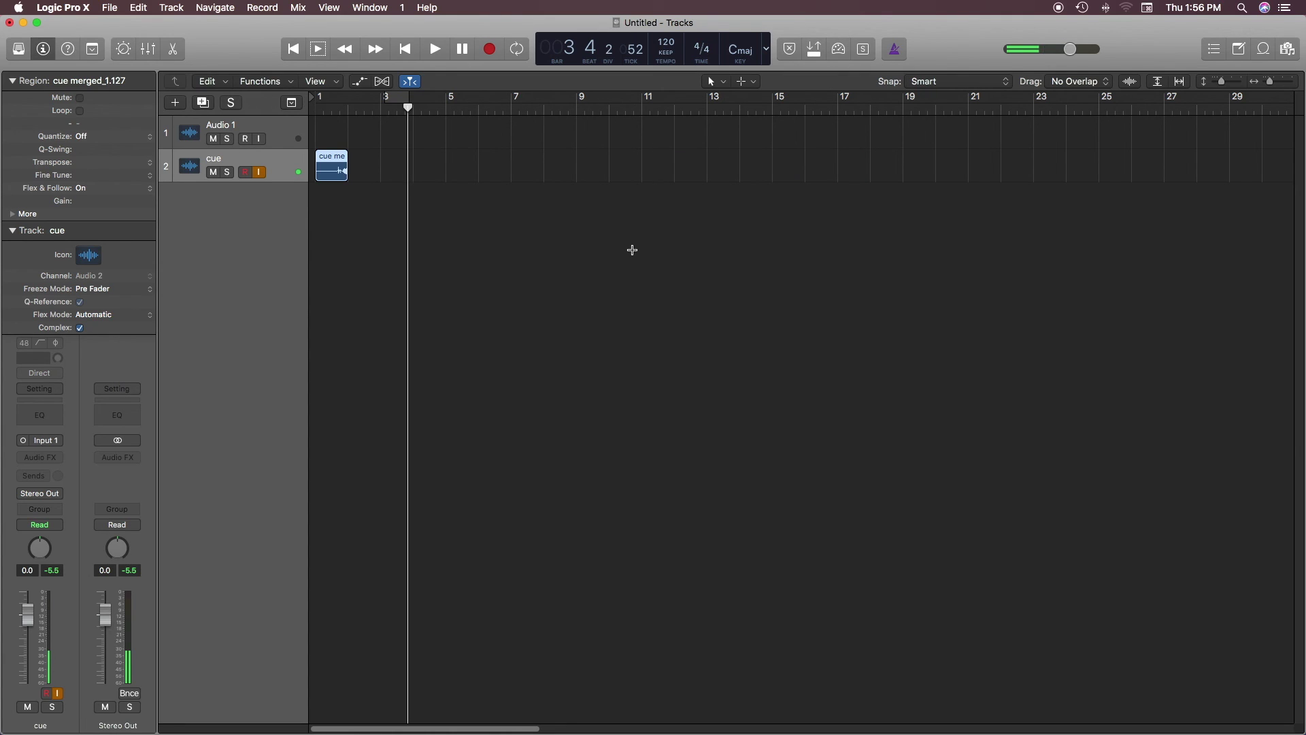
key(super+z)
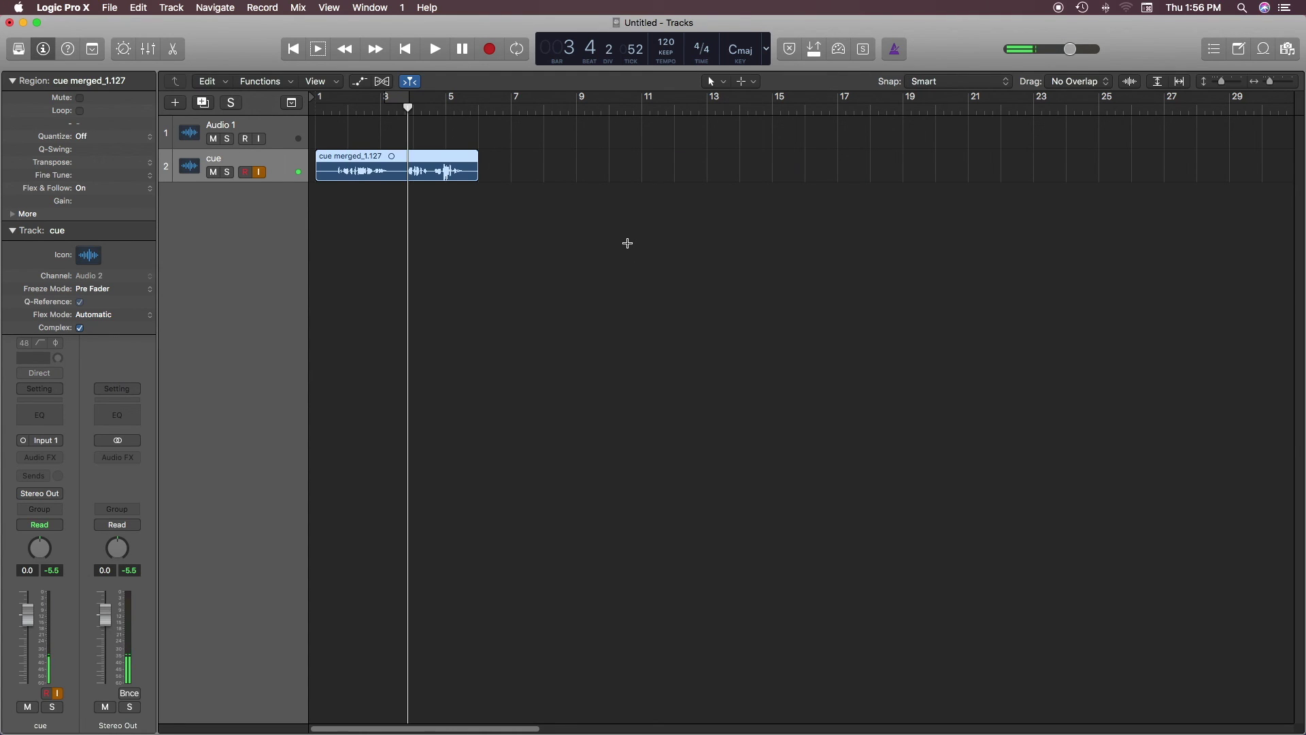
click(673, 254)
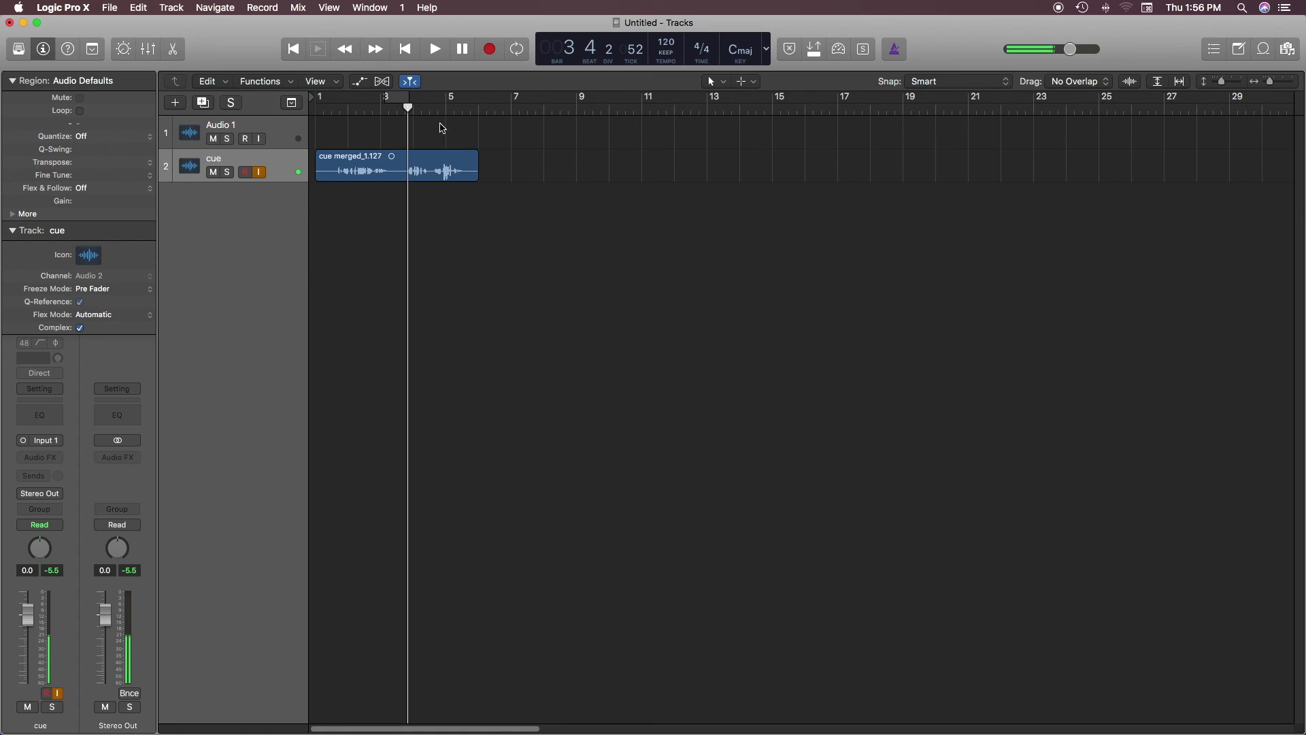
Step: Return the playhead to bar 1 and set the secondary tool to the Fade Tool
click(382, 107)
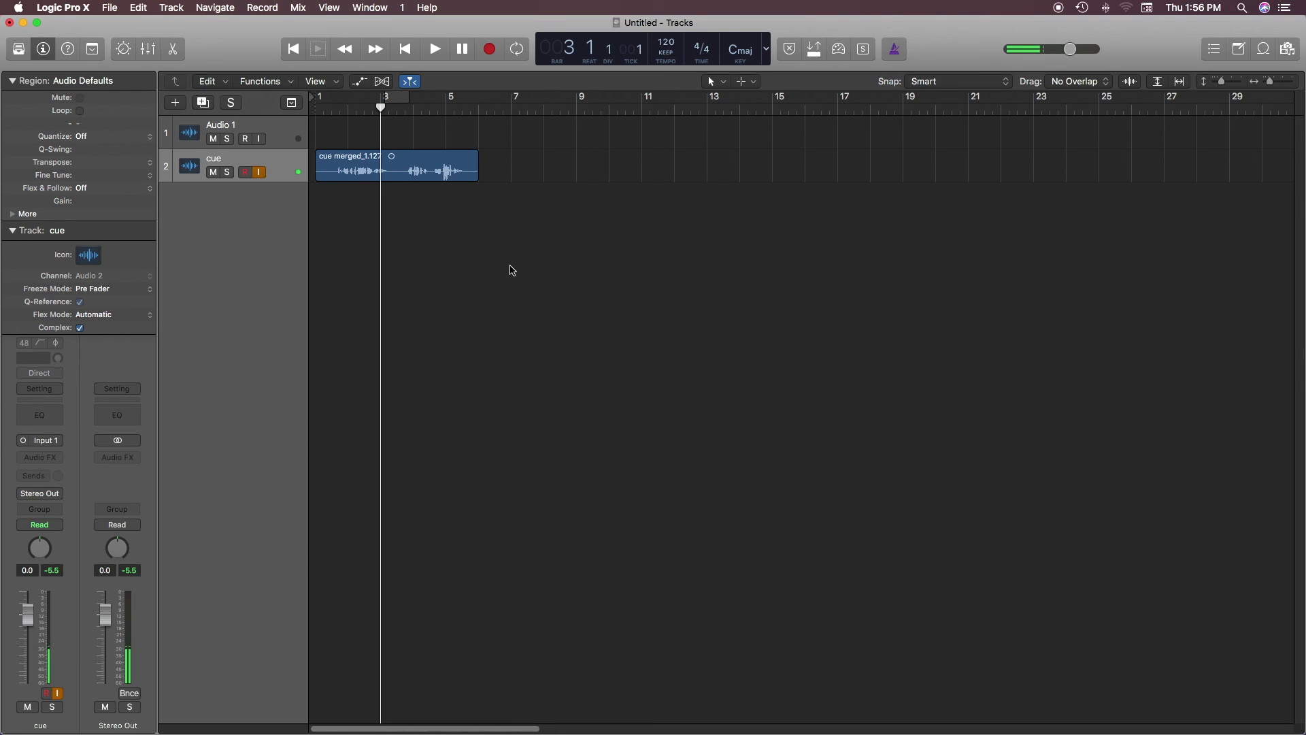
click(319, 108)
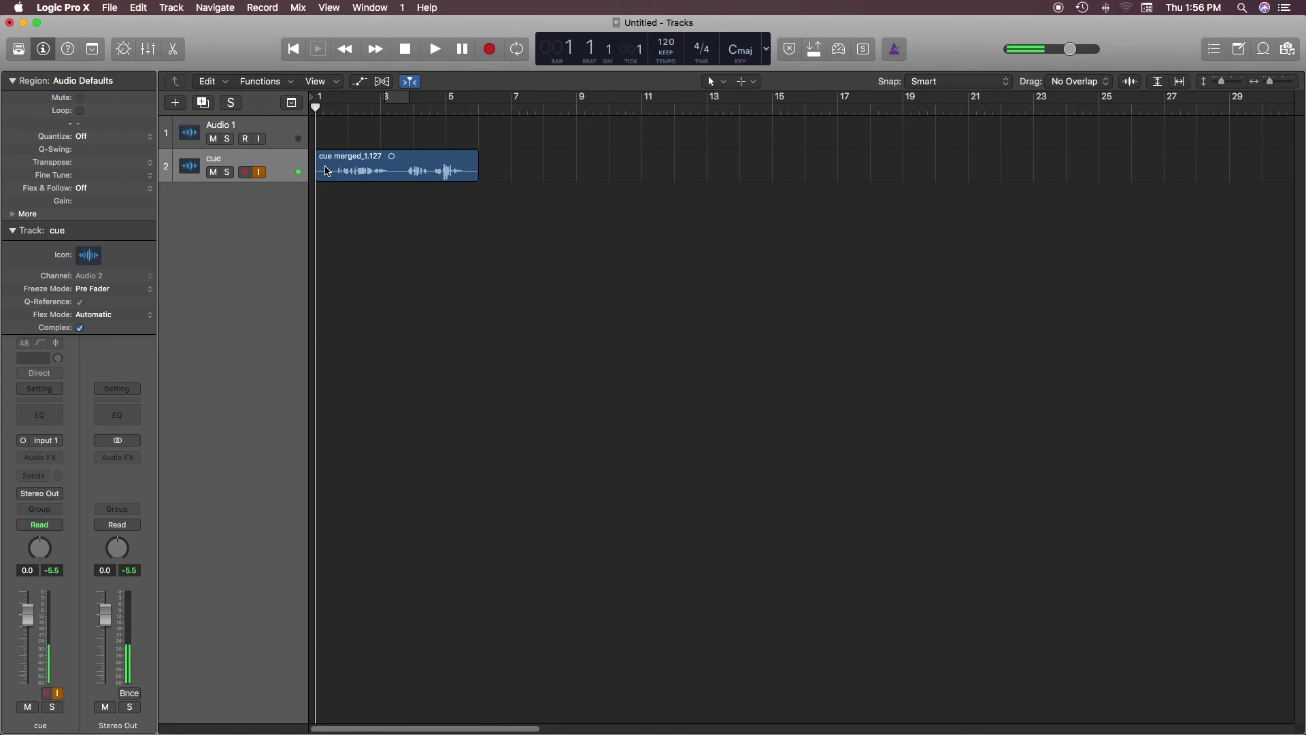
click(754, 82)
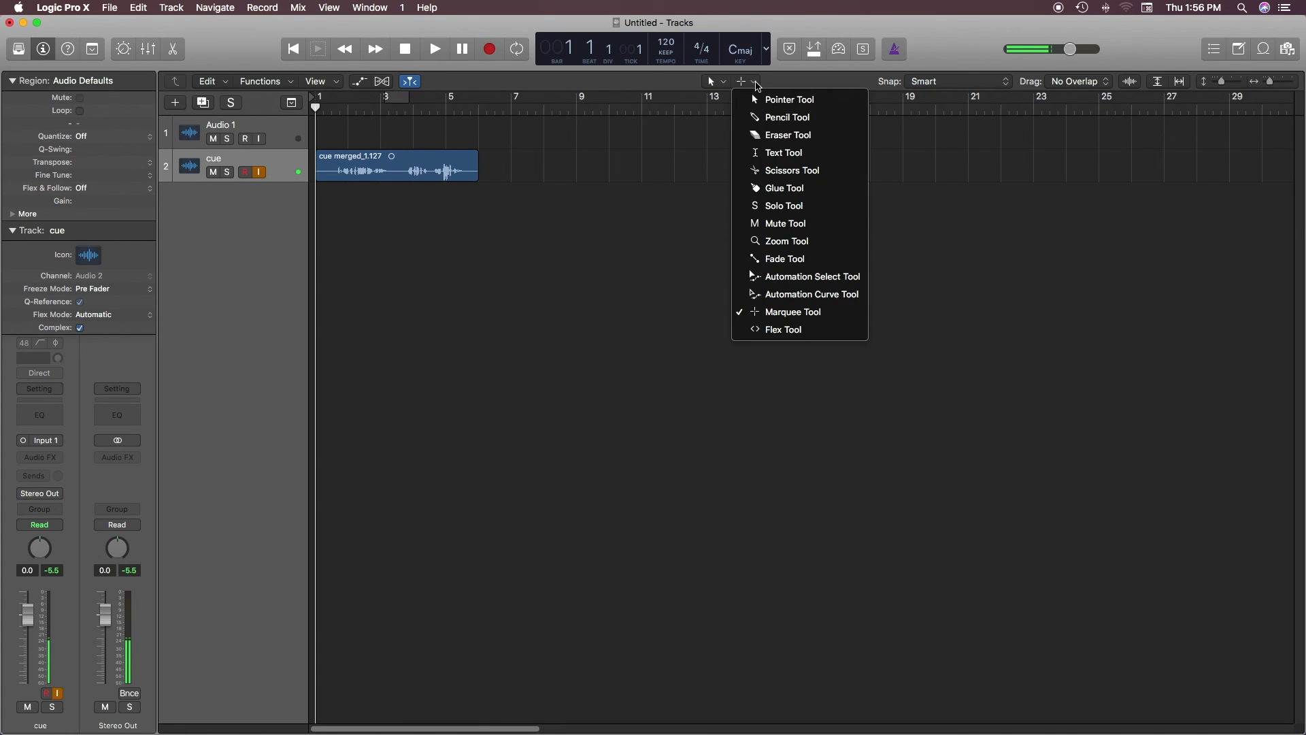
click(800, 265)
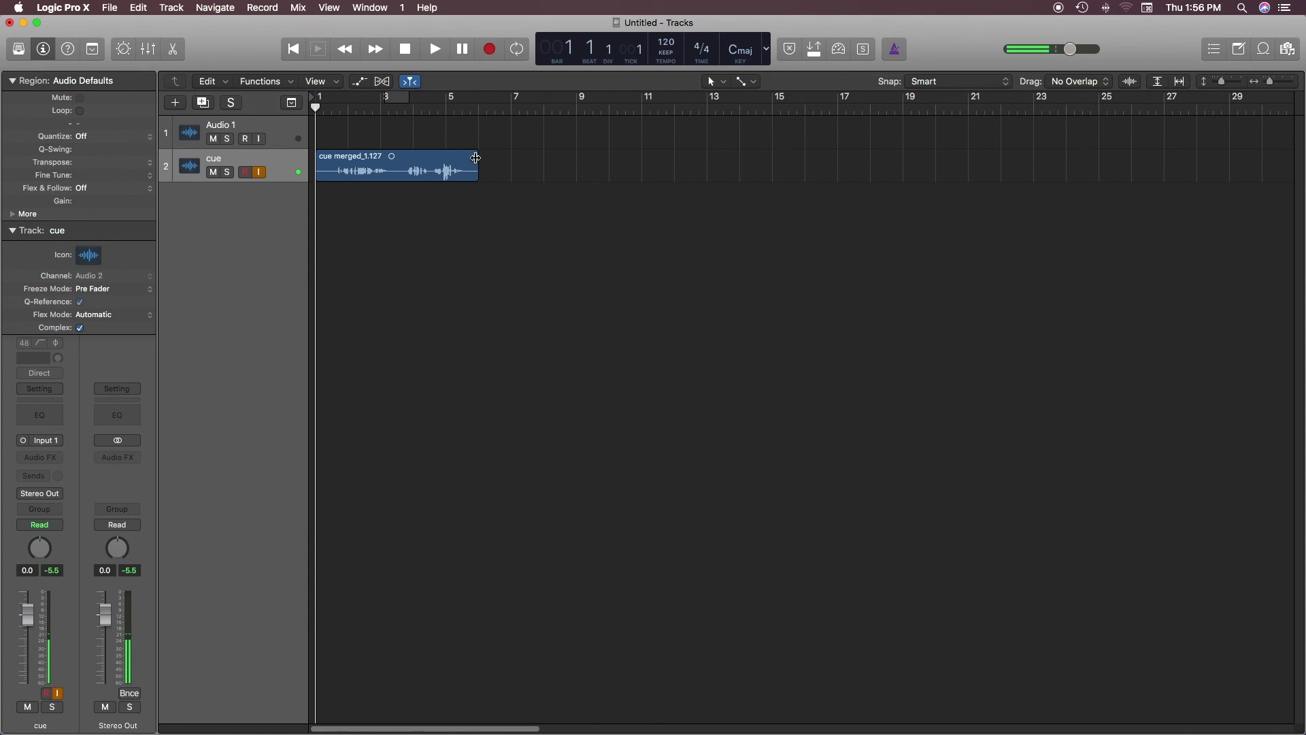
Step: Add a fade-out at the end and a fade-in at the start of the cue region, and bend both fade curves
drag(475, 158, 459, 161)
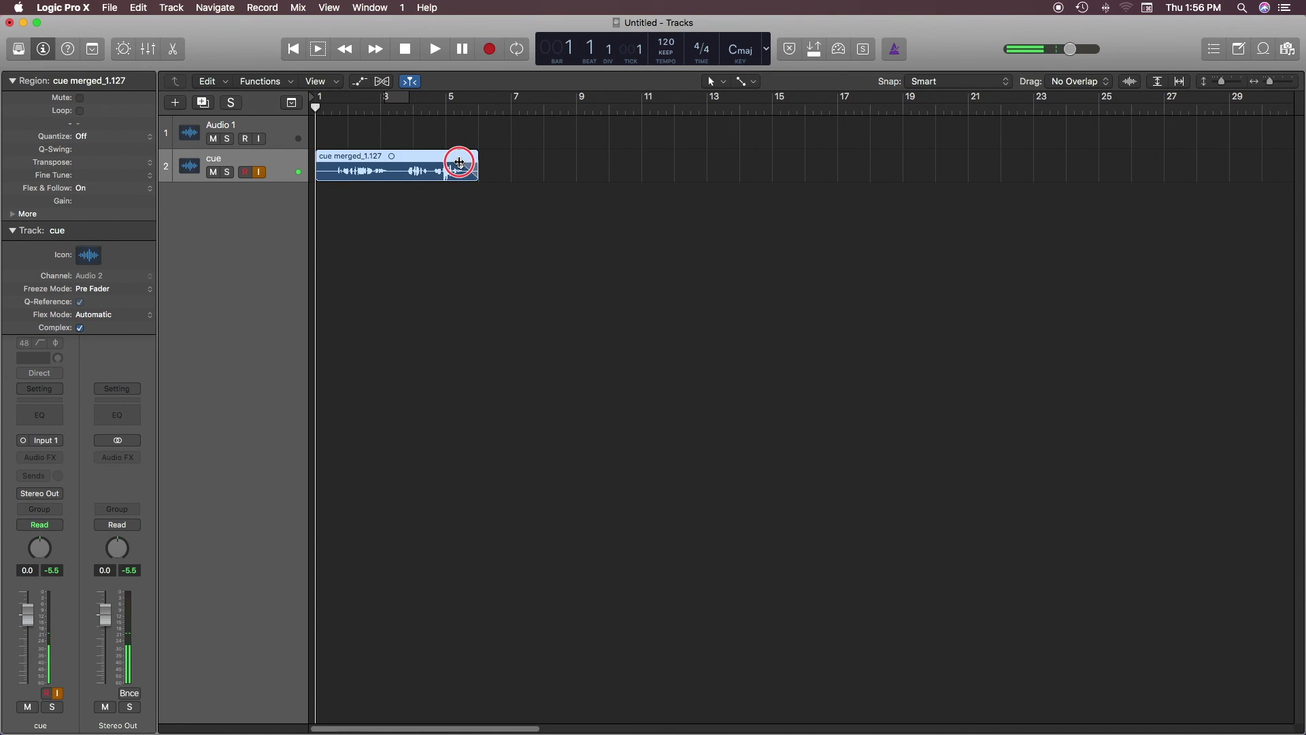
click(322, 161)
mouse_move(322, 162)
mouse_down()
mouse_move(338, 155)
mouse_move(345, 204)
mouse_up()
drag(468, 171, 447, 230)
click(621, 245)
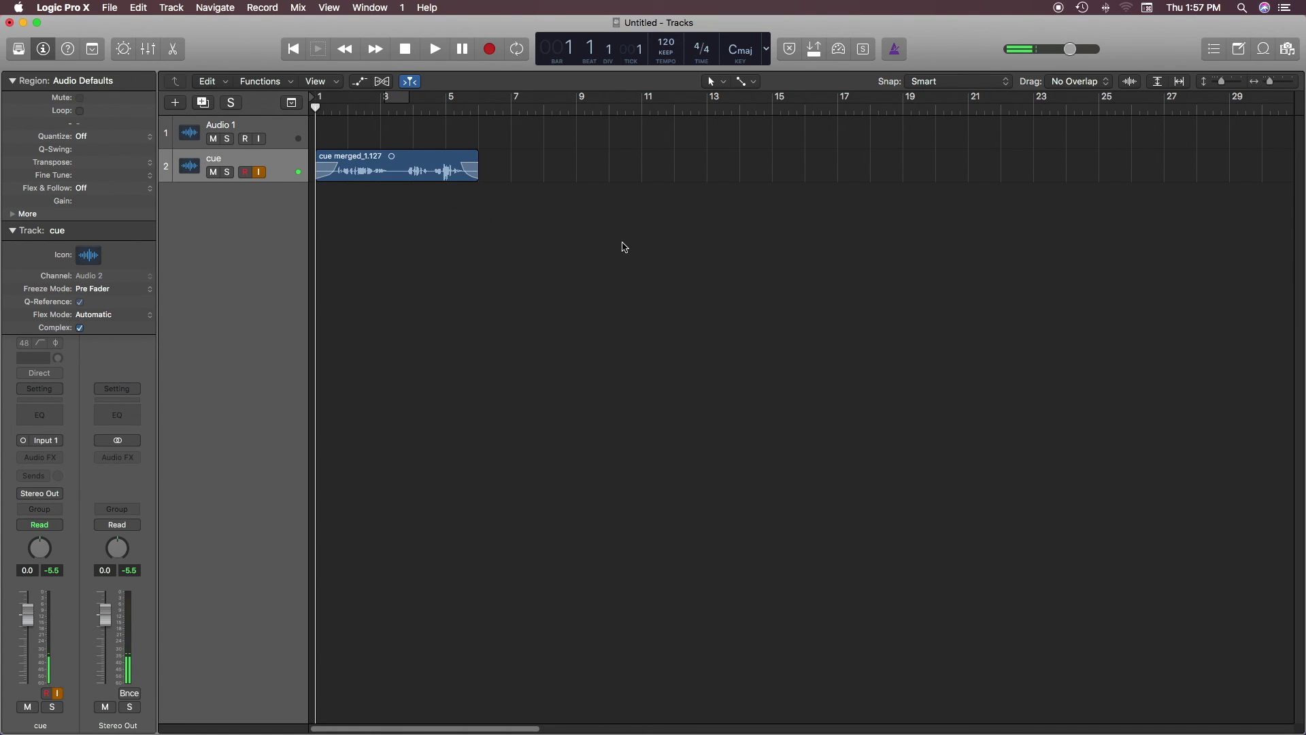